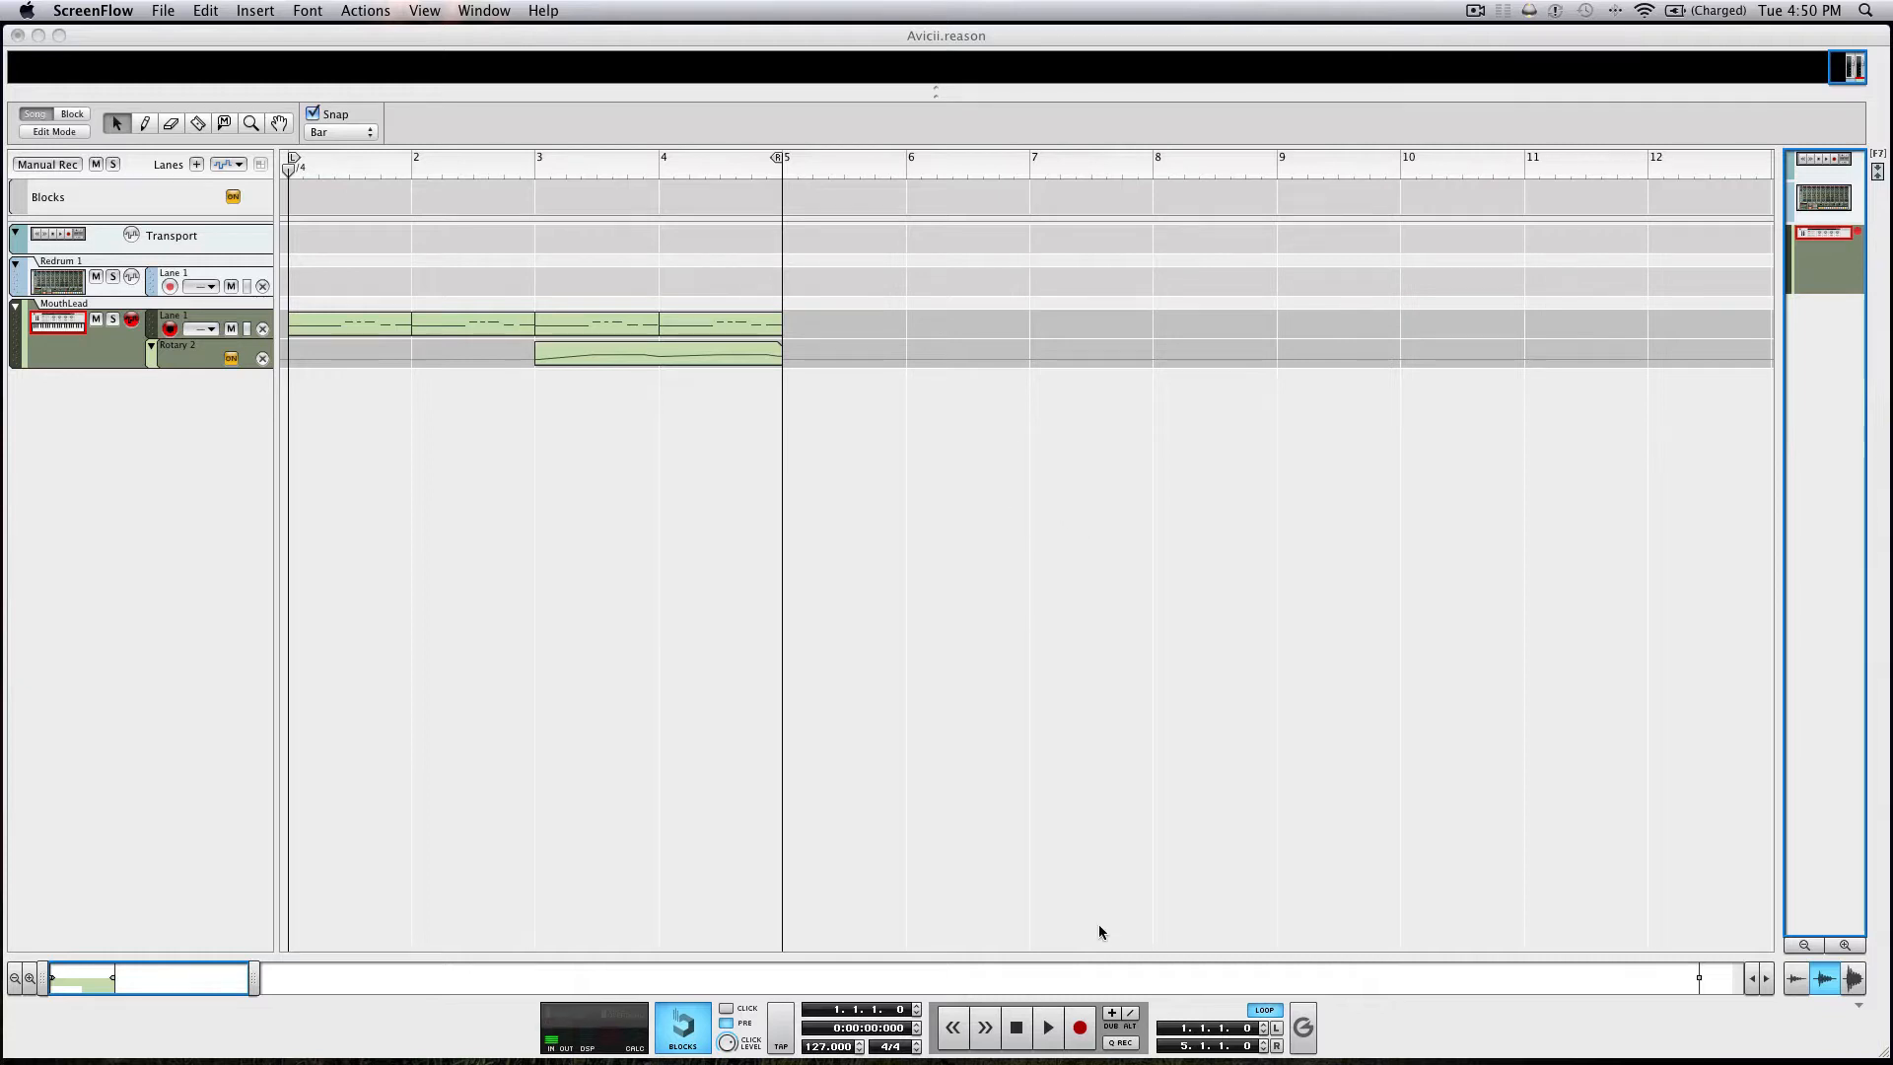
# Play back the MouthLead loop, and examine the Combinator and Redrum devices of the finished song in the rack.
pyautogui.click(1015, 1025)
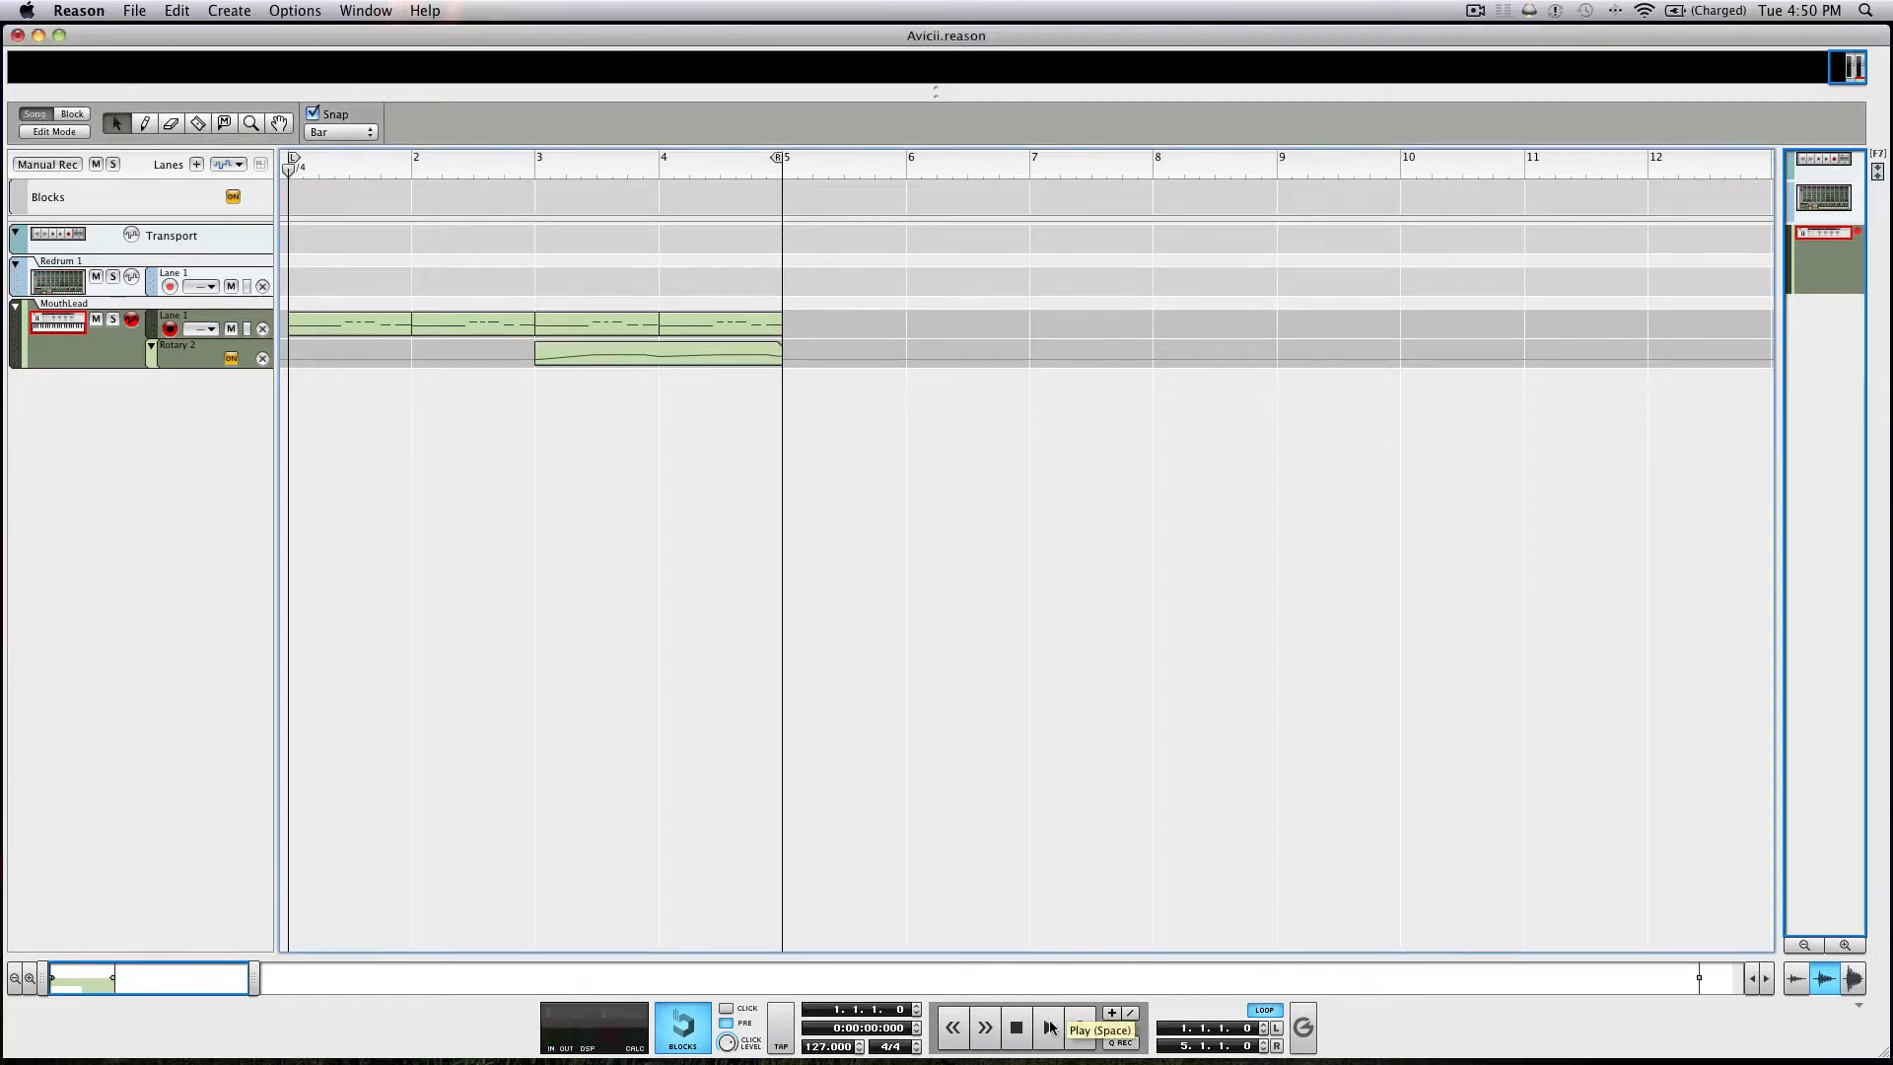
pyautogui.click(1049, 1027)
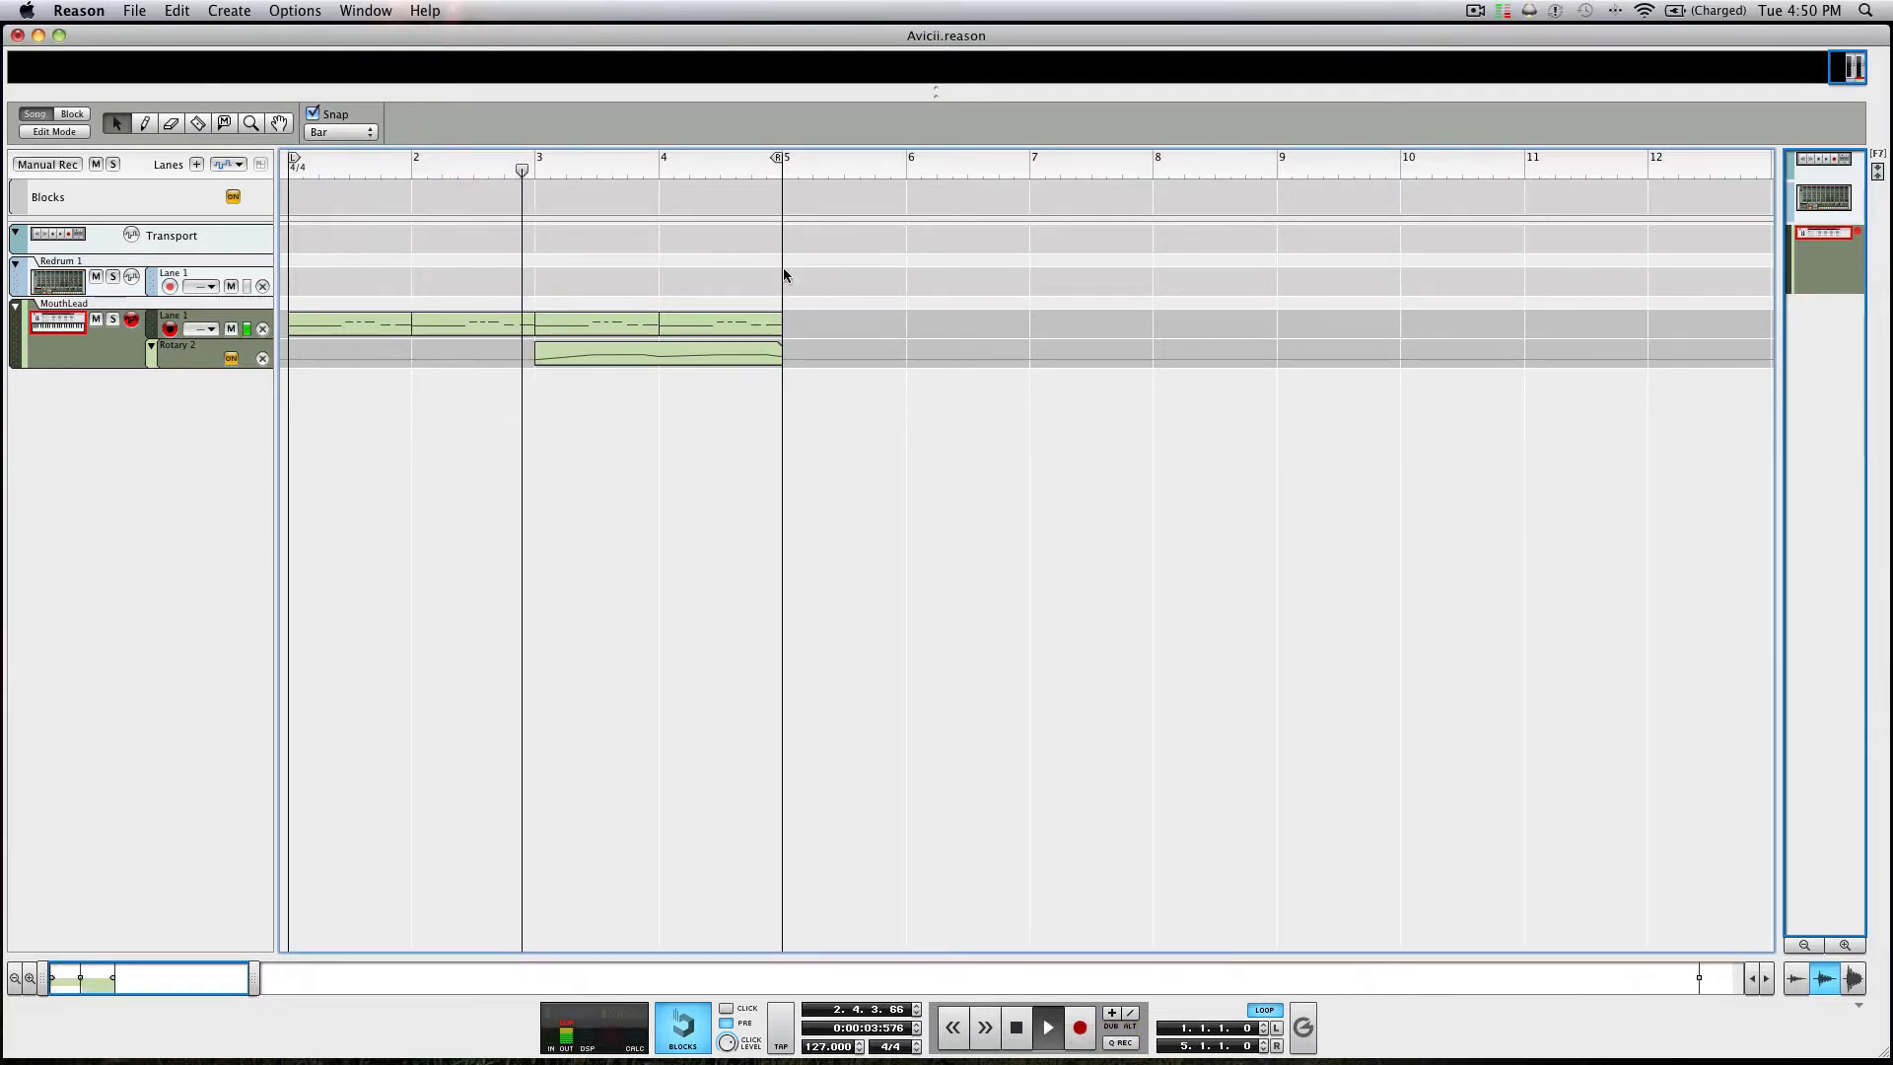
pyautogui.press('F6')
pyautogui.scroll(-3, 549, 193)
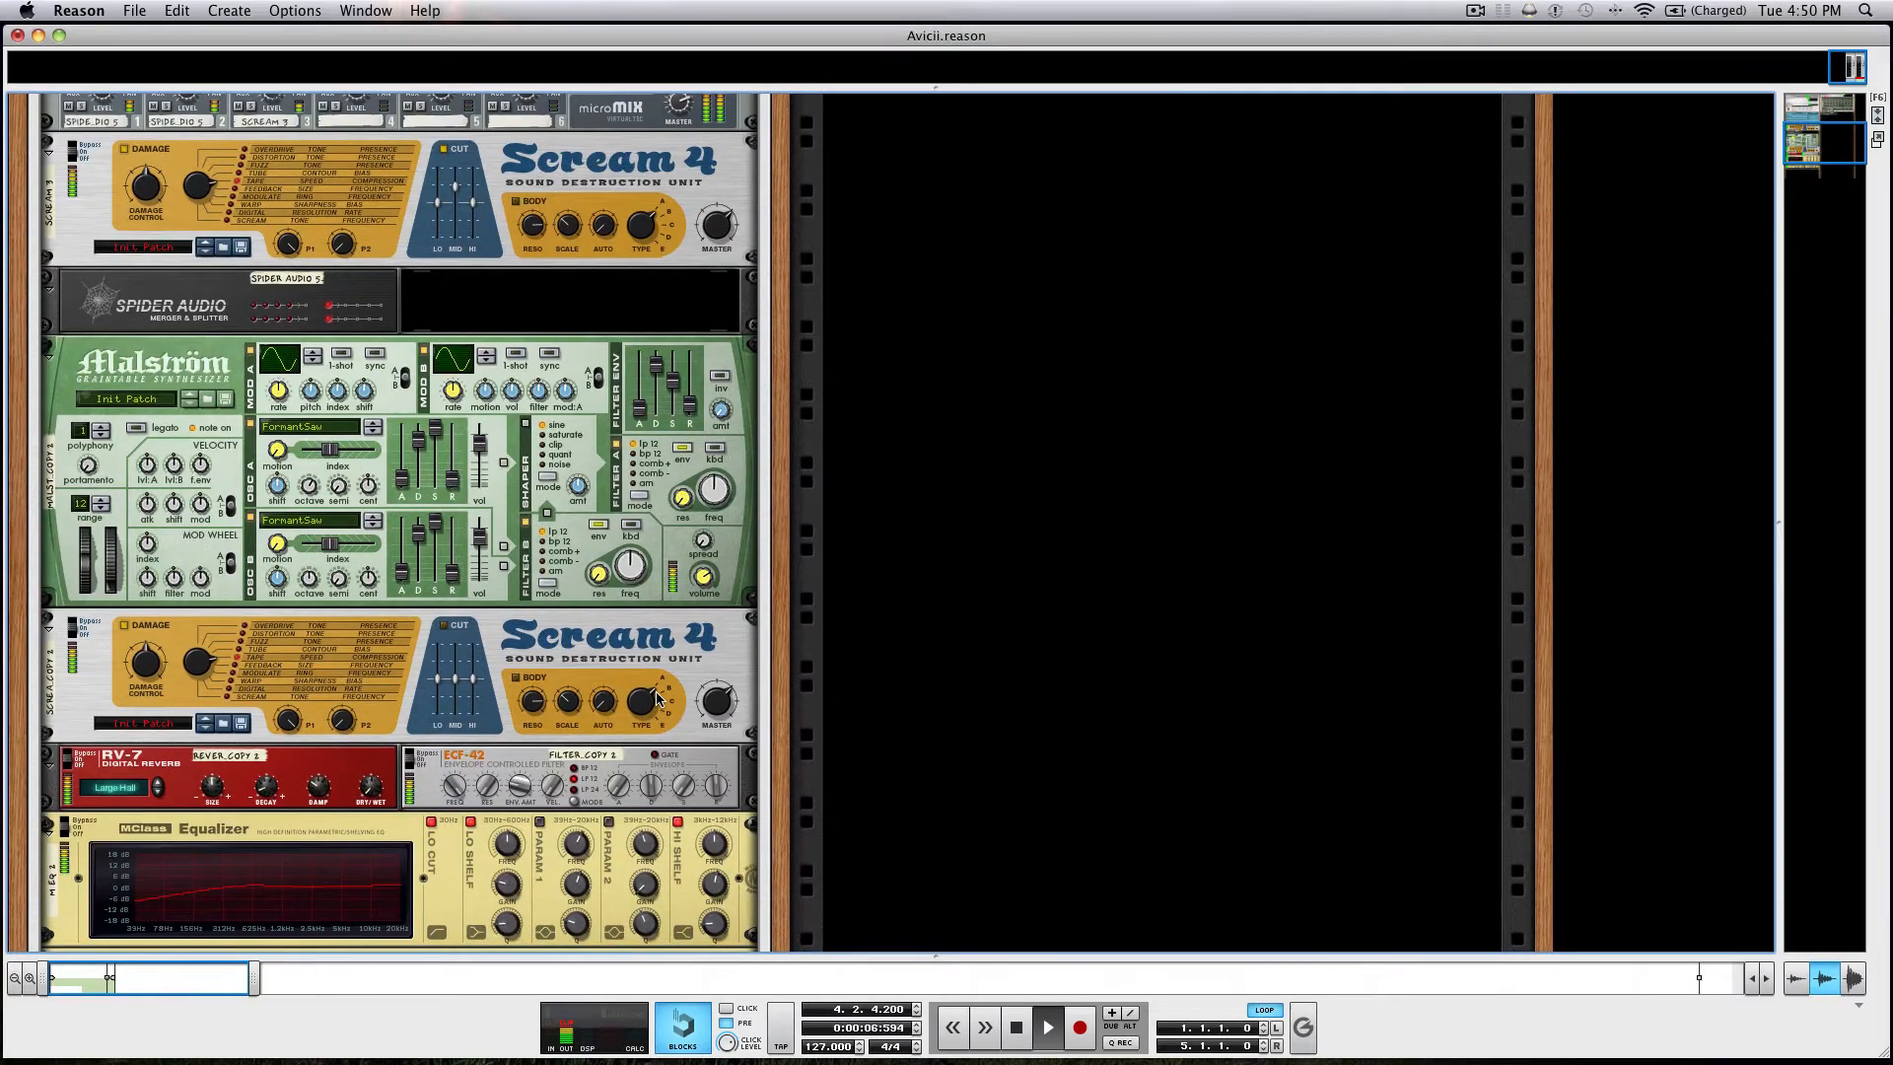
pyautogui.click(1019, 1030)
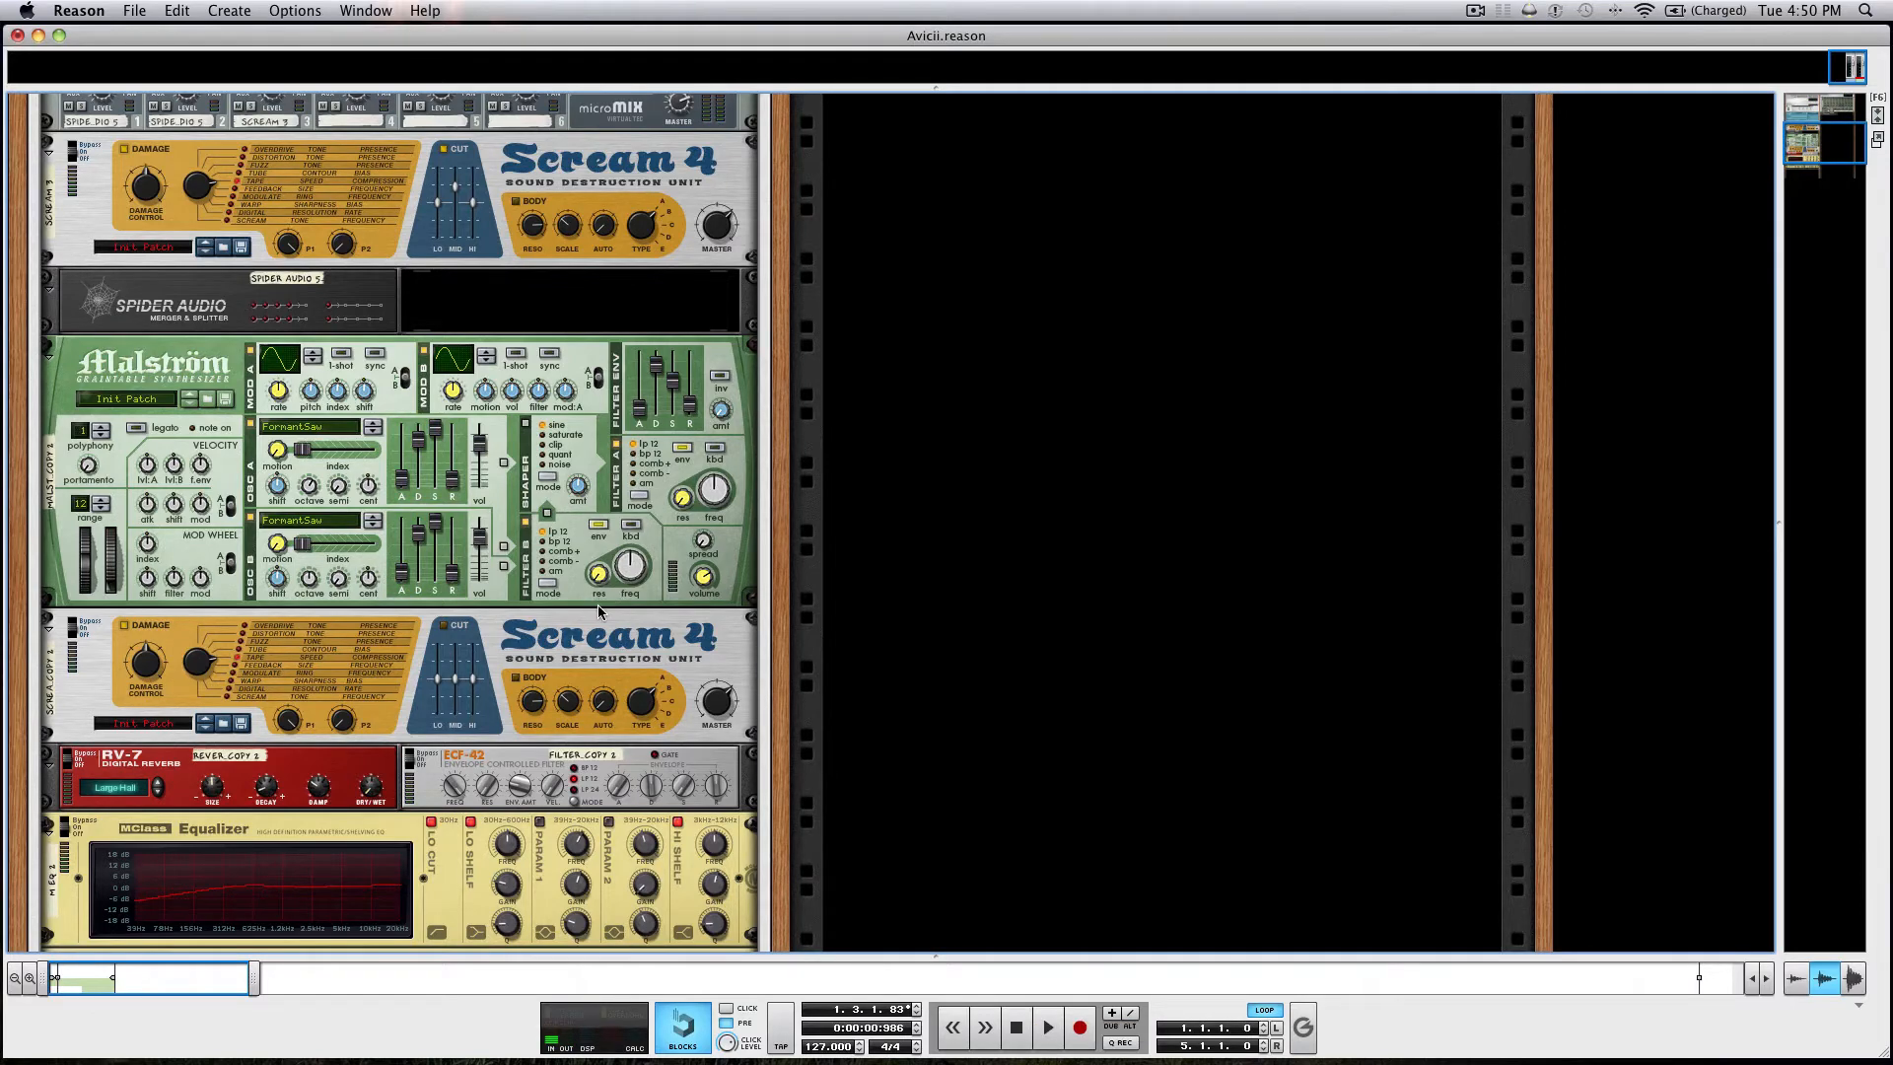
pyautogui.scroll(10, 598, 612)
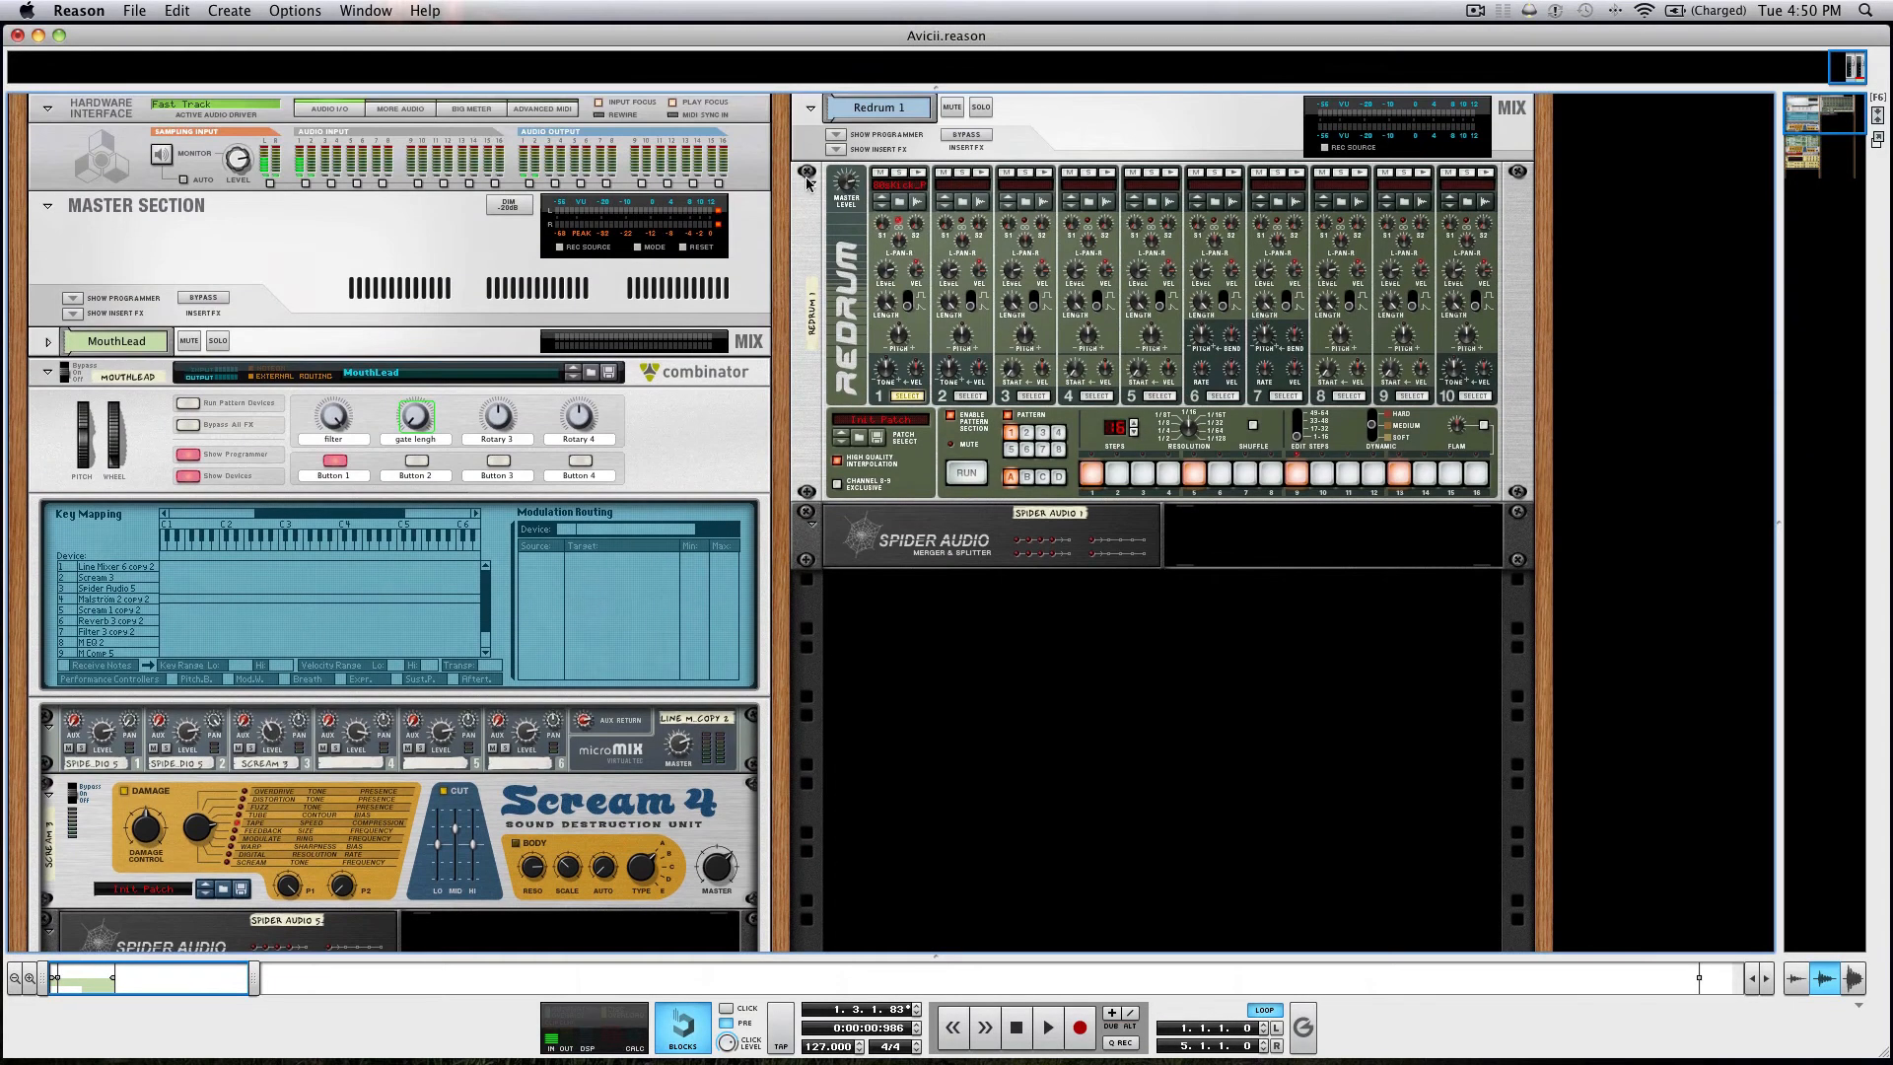
pyautogui.click(806, 182)
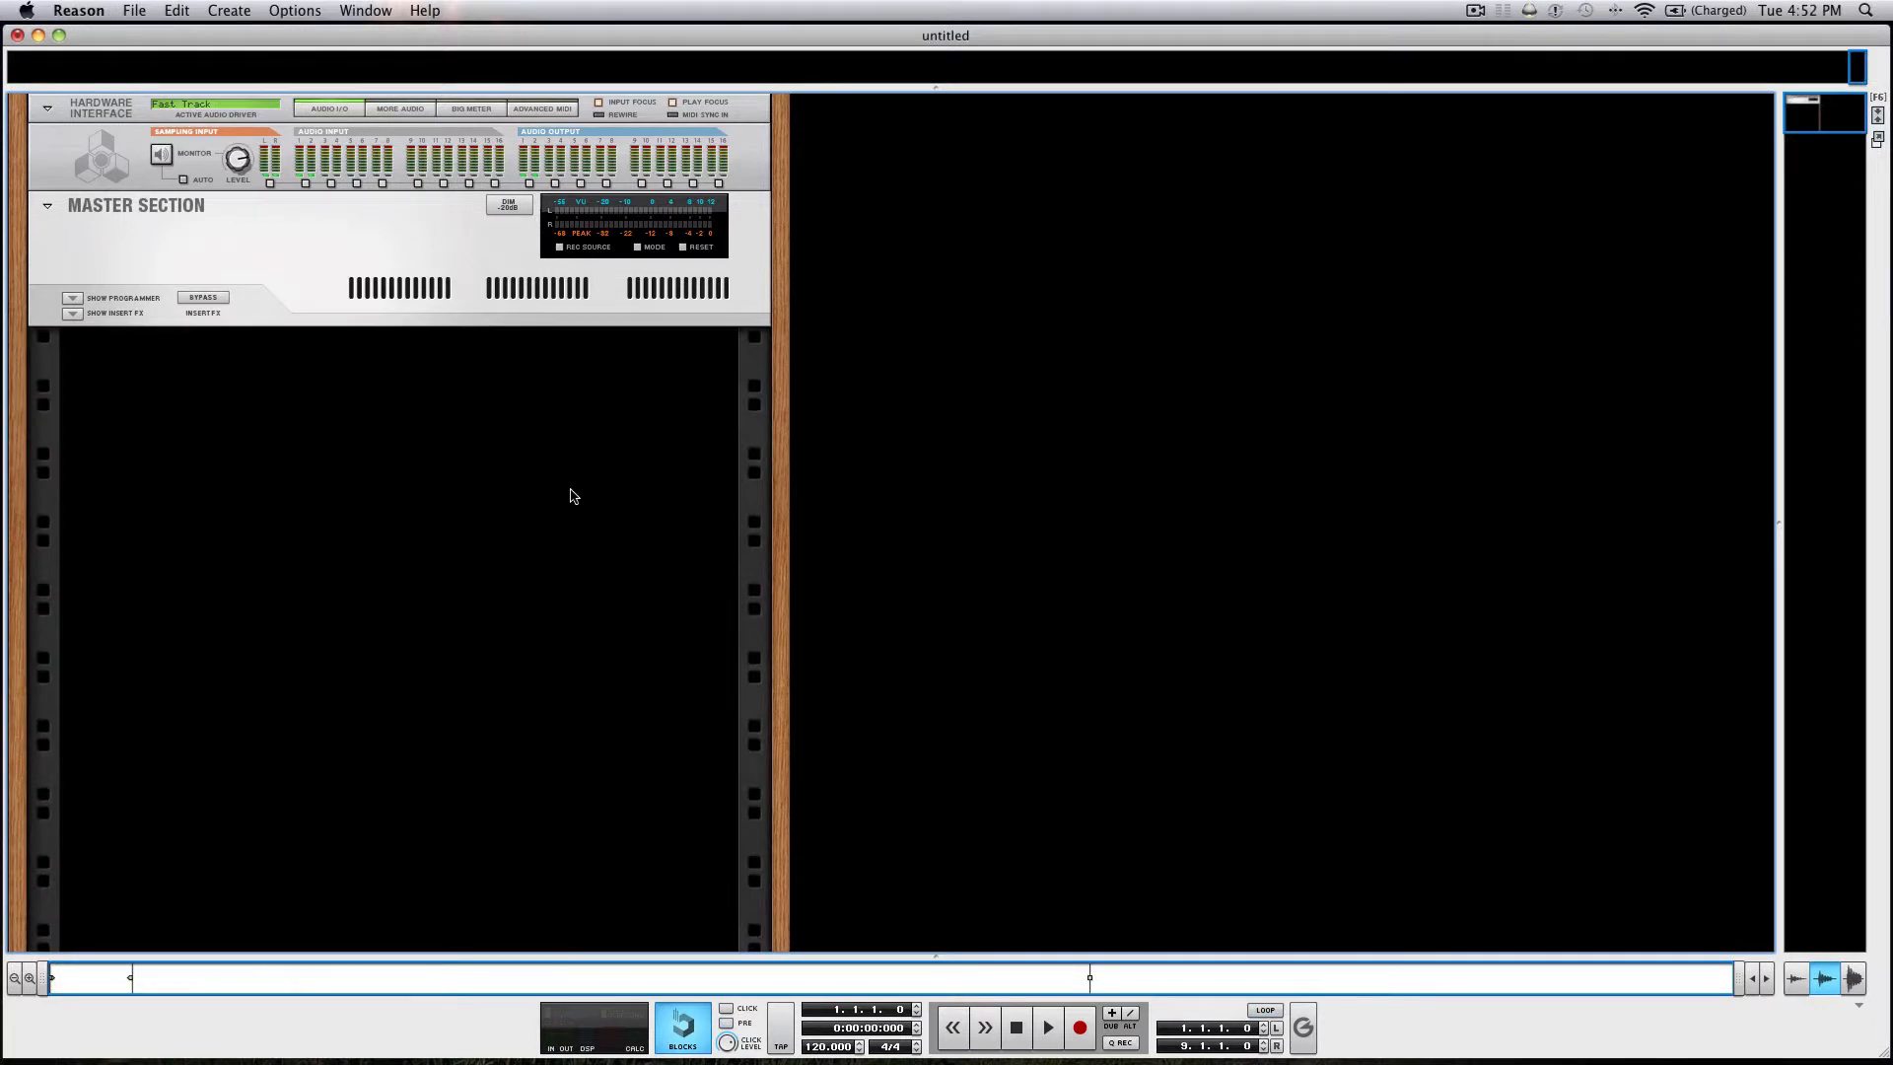
# Create a Combinator below the Master Section in the empty rack and rename it mouthy.
pyautogui.rightClick(320, 307)
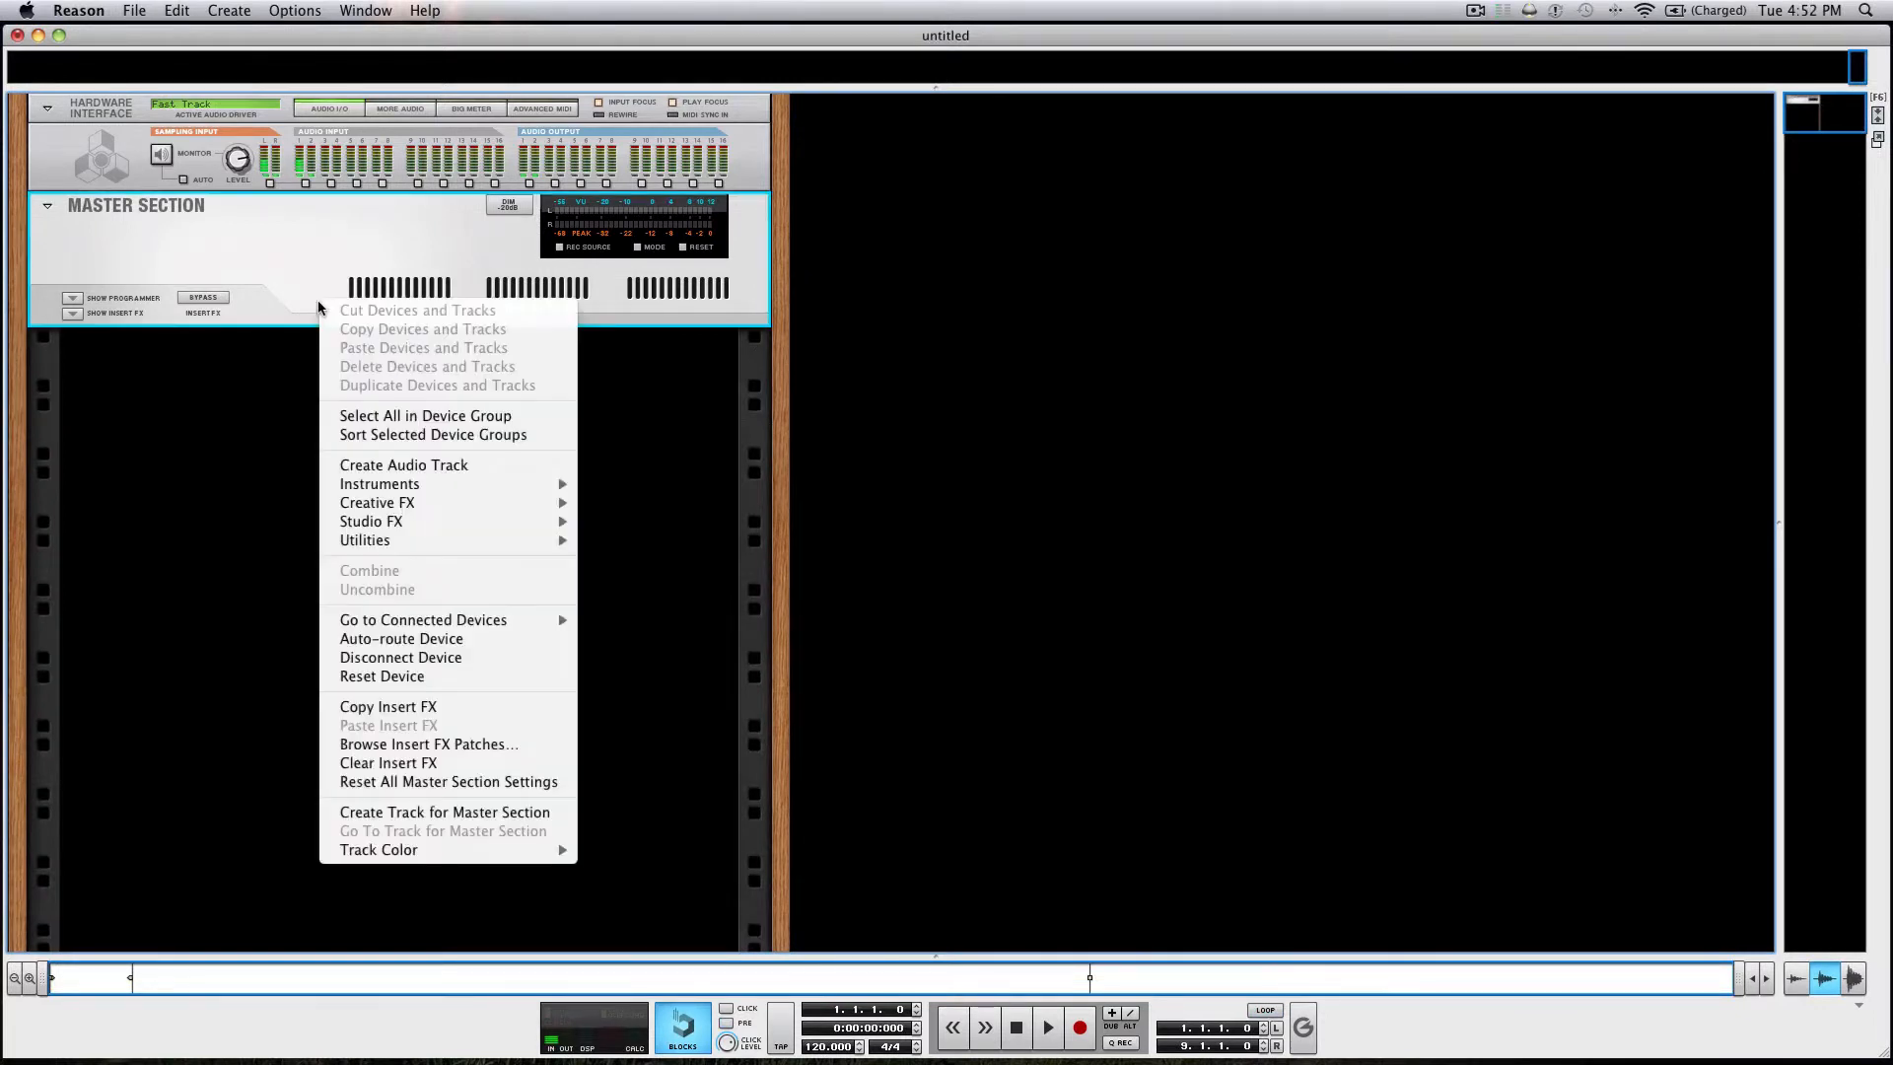
pyautogui.moveTo(409, 540)
pyautogui.click(631, 542)
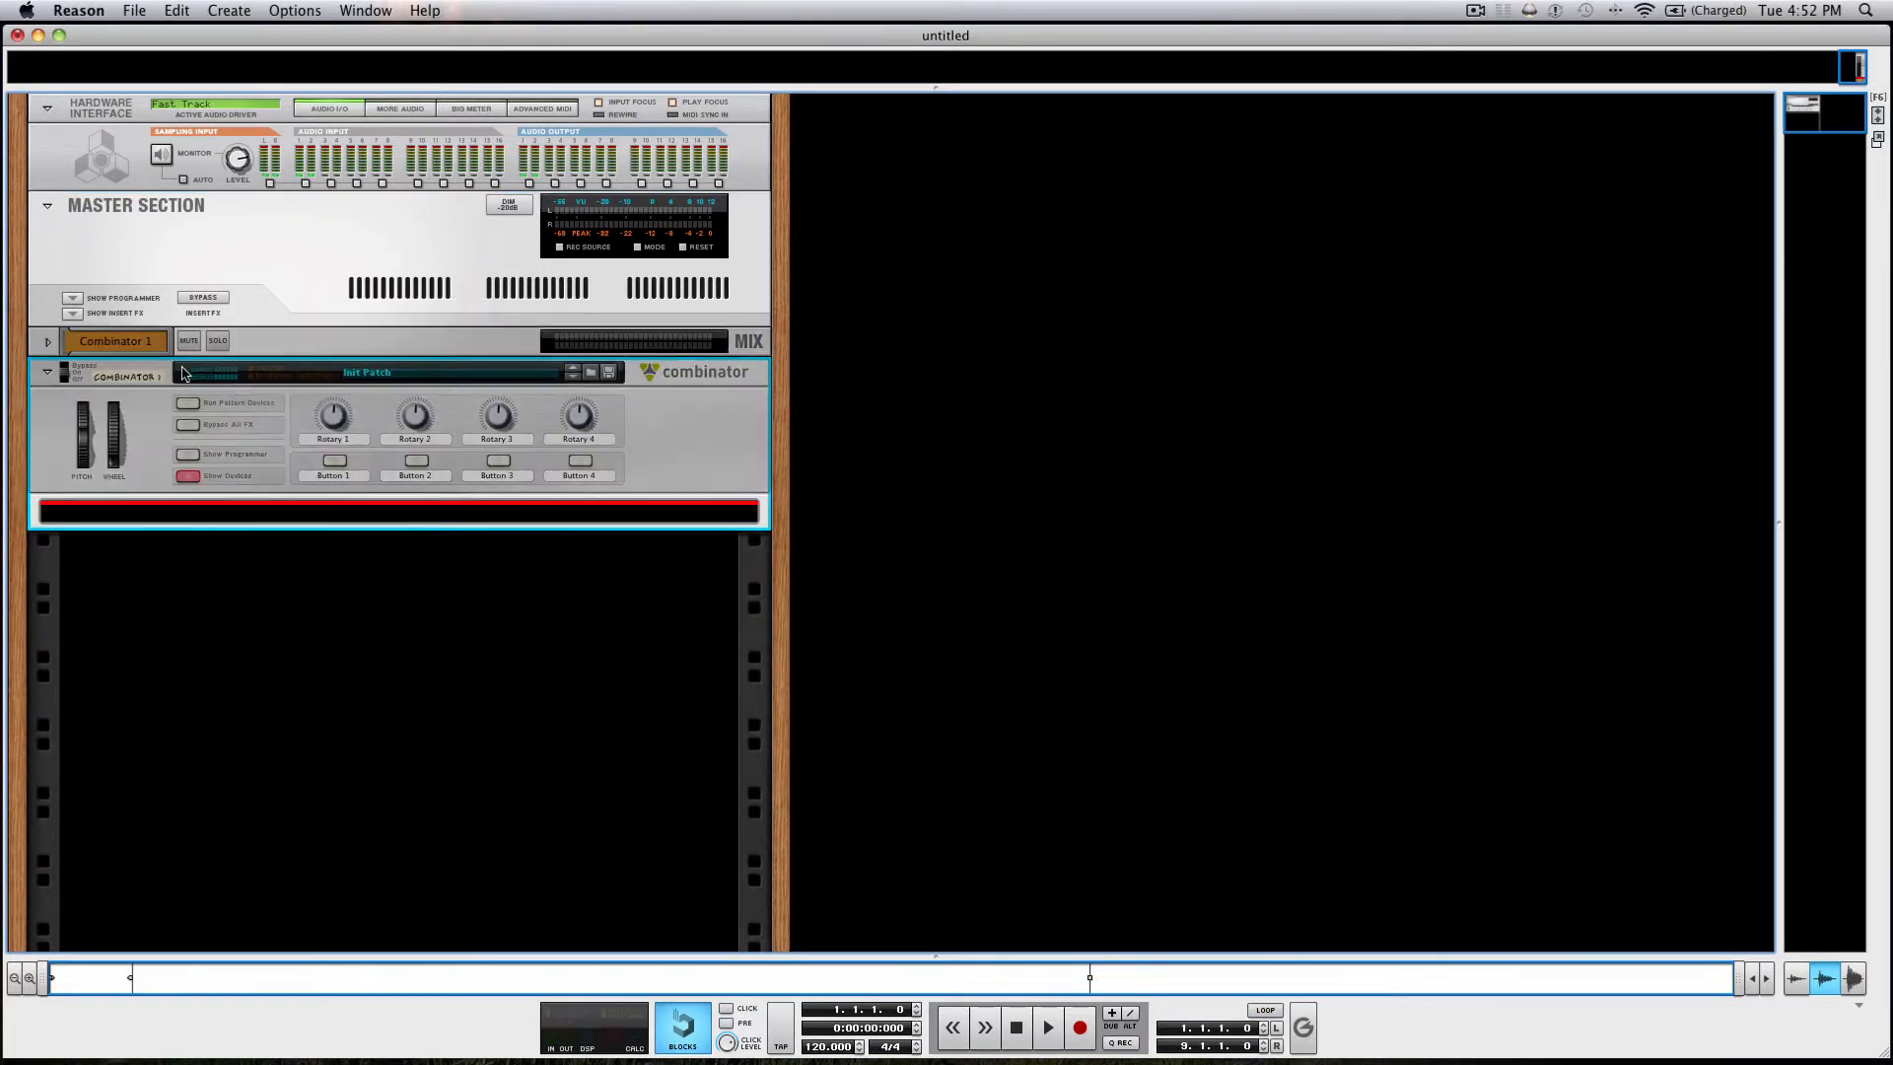
pyautogui.doubleClick(121, 377)
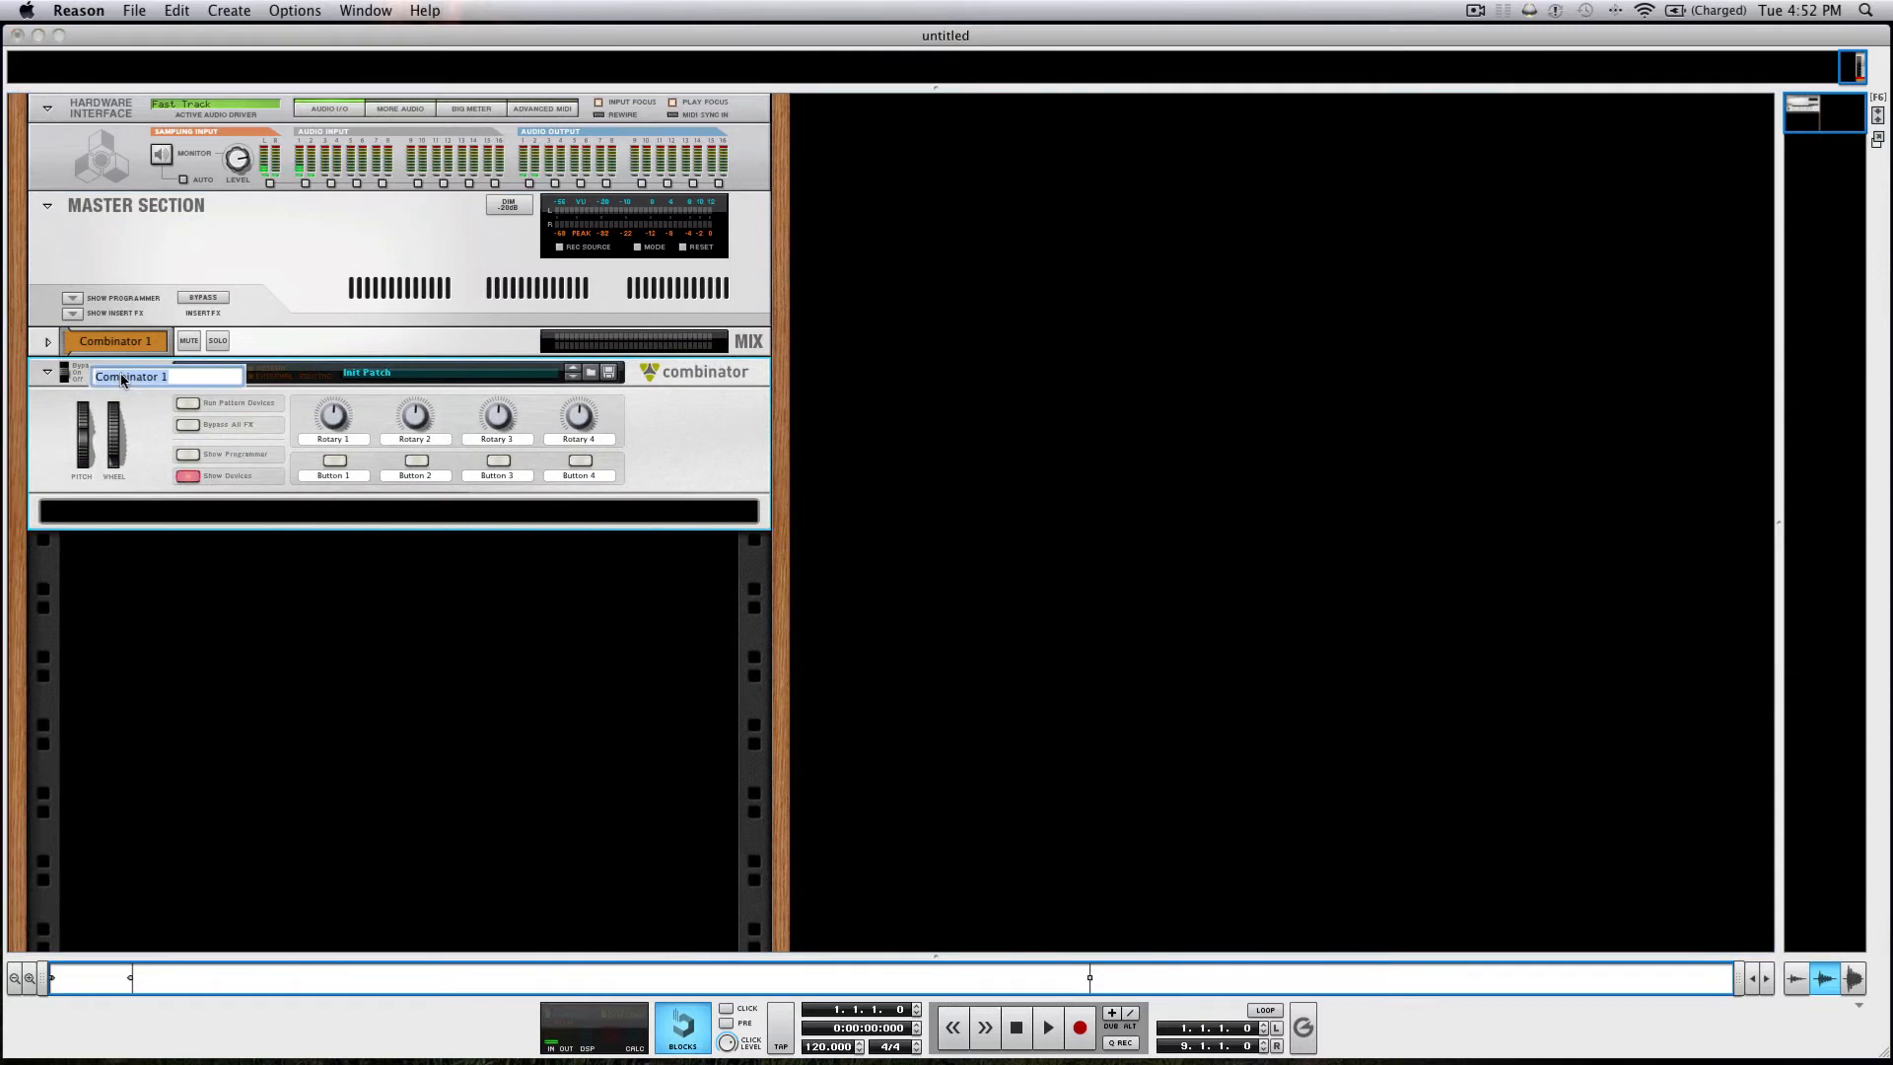
pyautogui.write('mouthy')
pyautogui.click(127, 510)
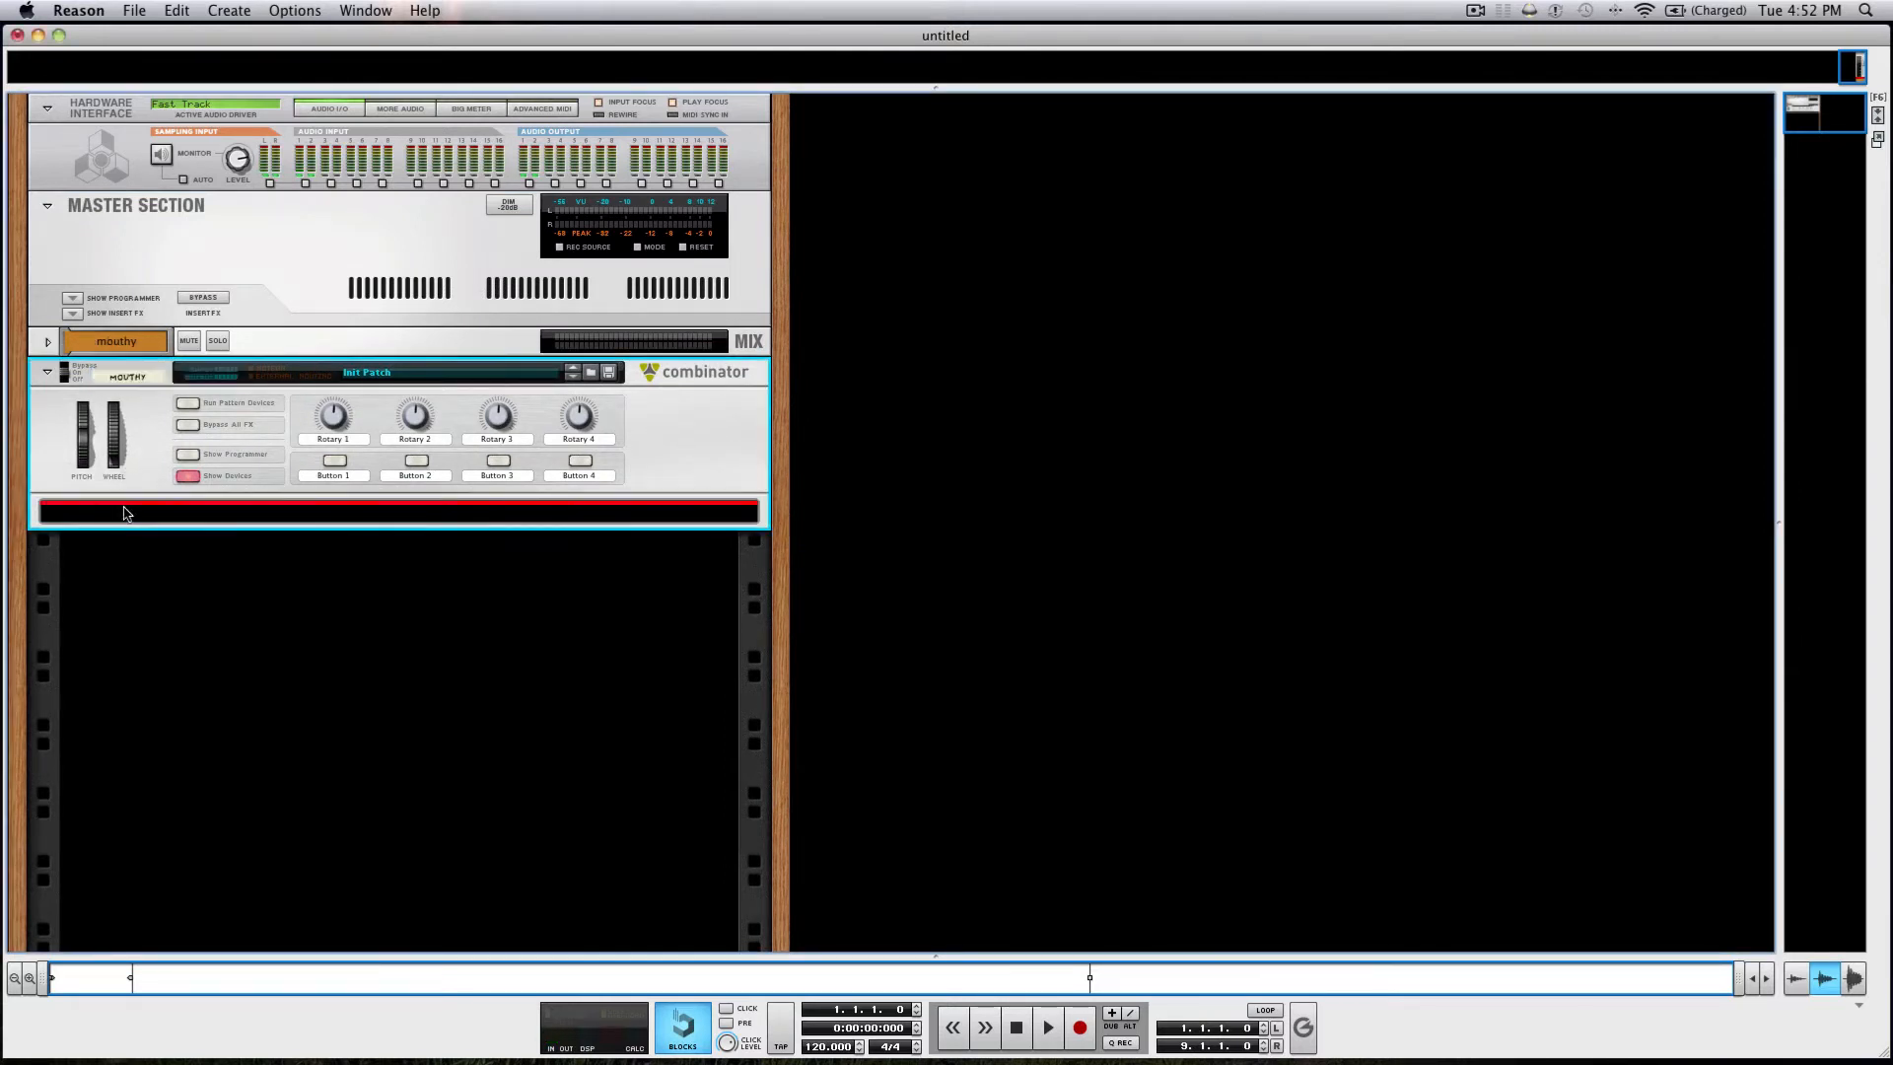
# Add a microMIX line mixer and a Malström synthesizer below it inside the mouthy Combinator.
pyautogui.rightClick(129, 513)
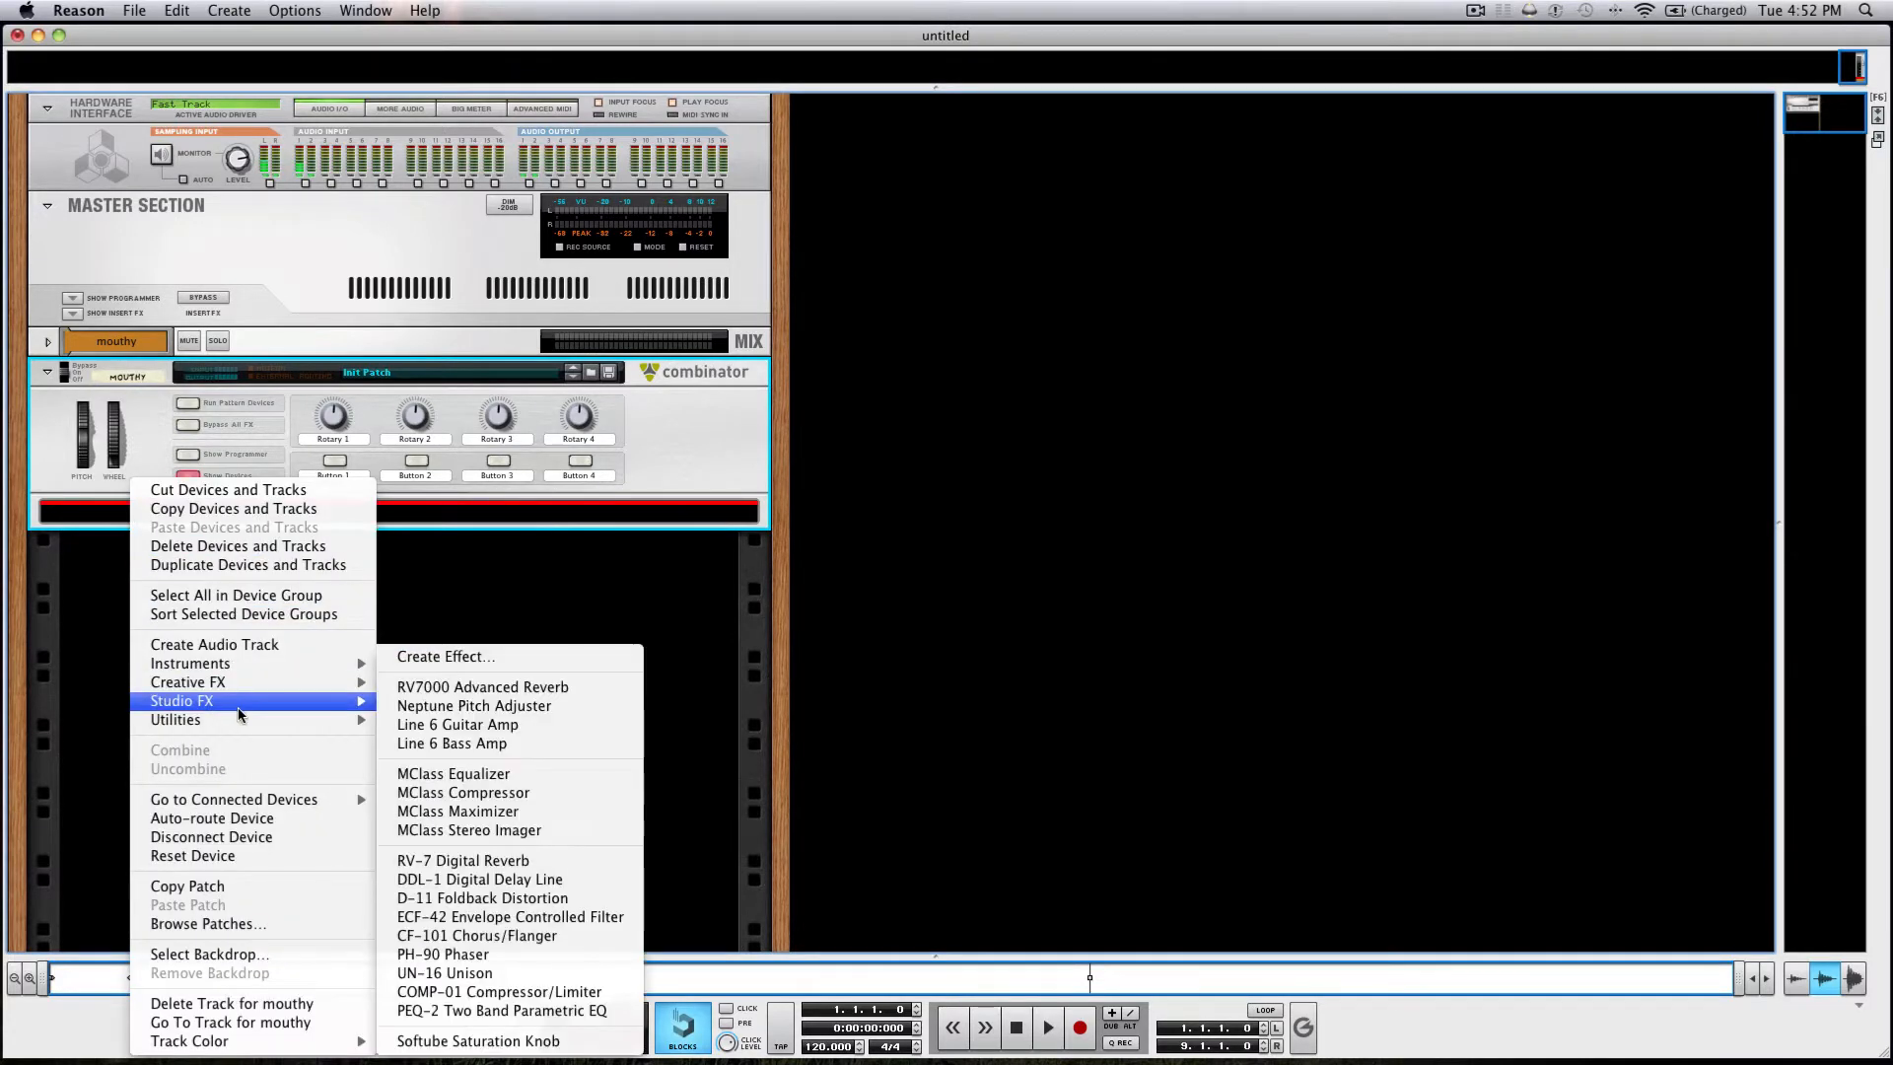
pyautogui.moveTo(300, 720)
pyautogui.click(477, 854)
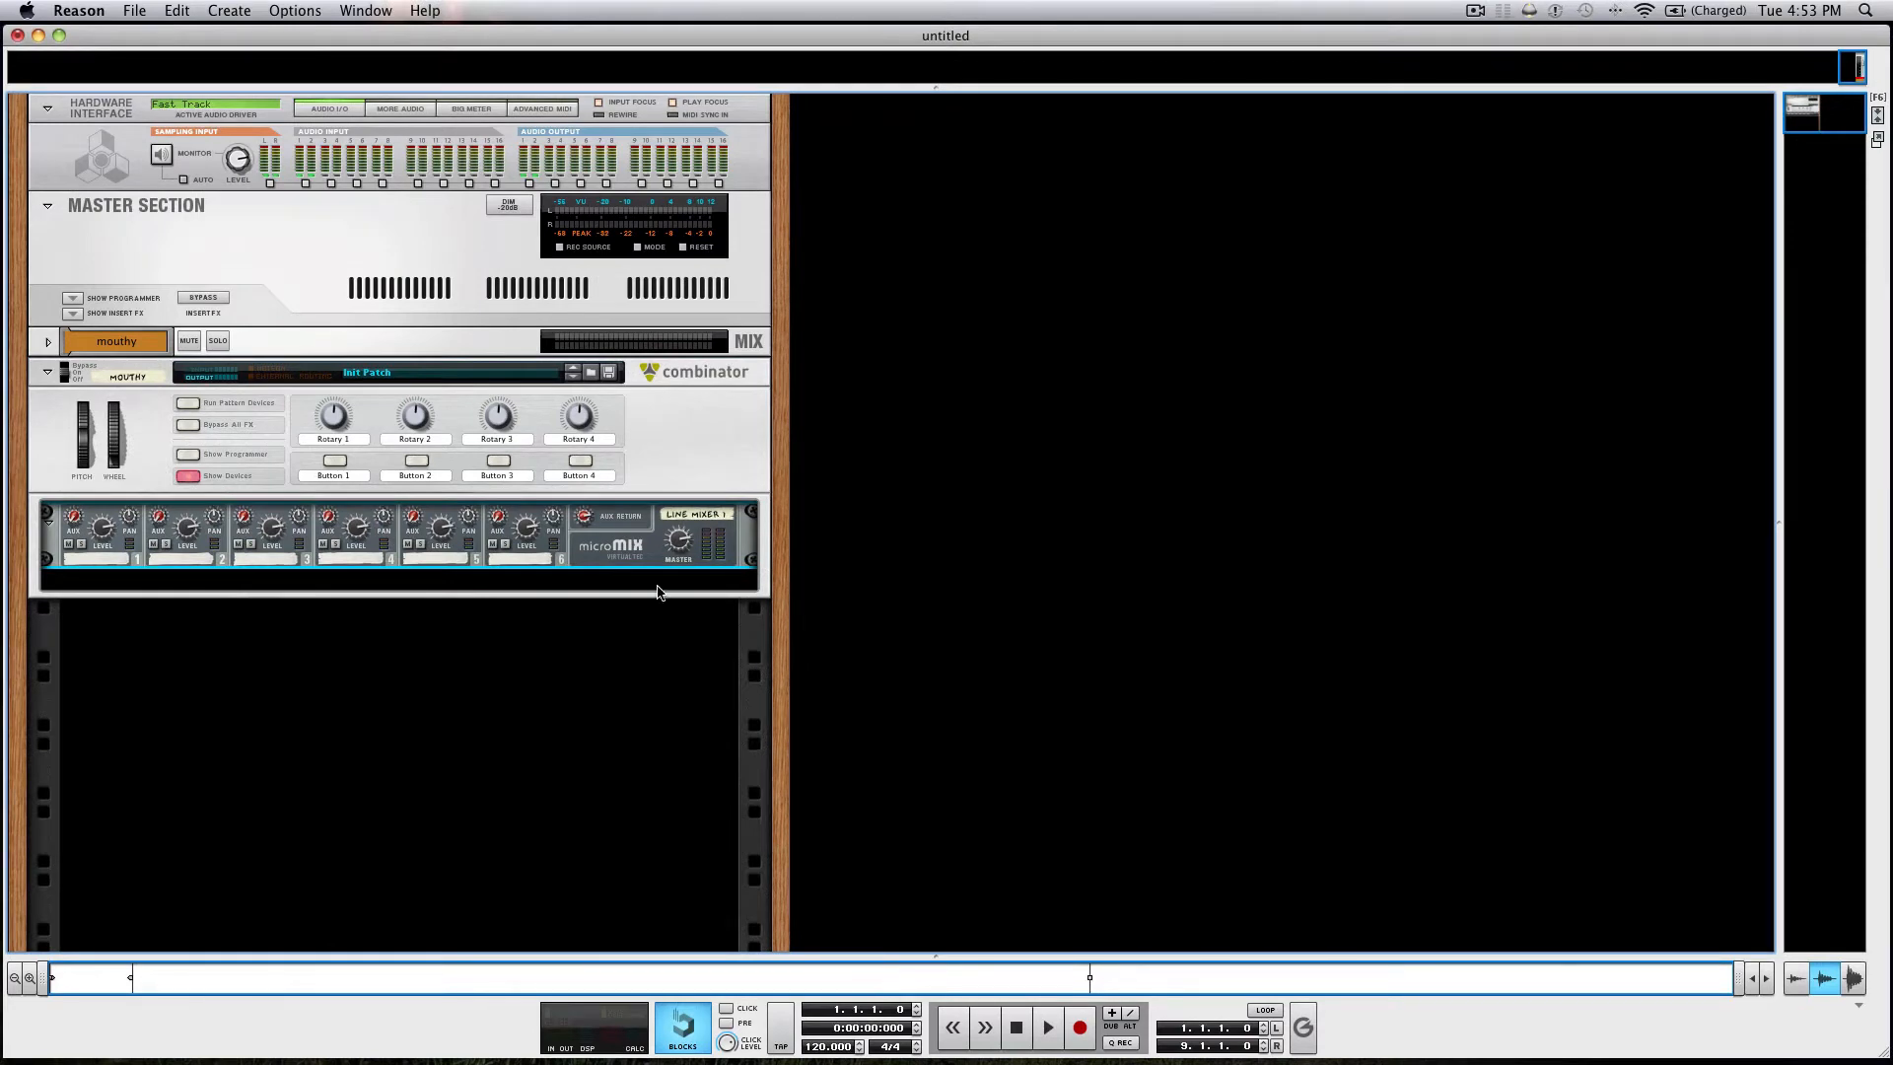
pyautogui.rightClick(625, 559)
pyautogui.moveTo(759, 760)
pyautogui.click(996, 892)
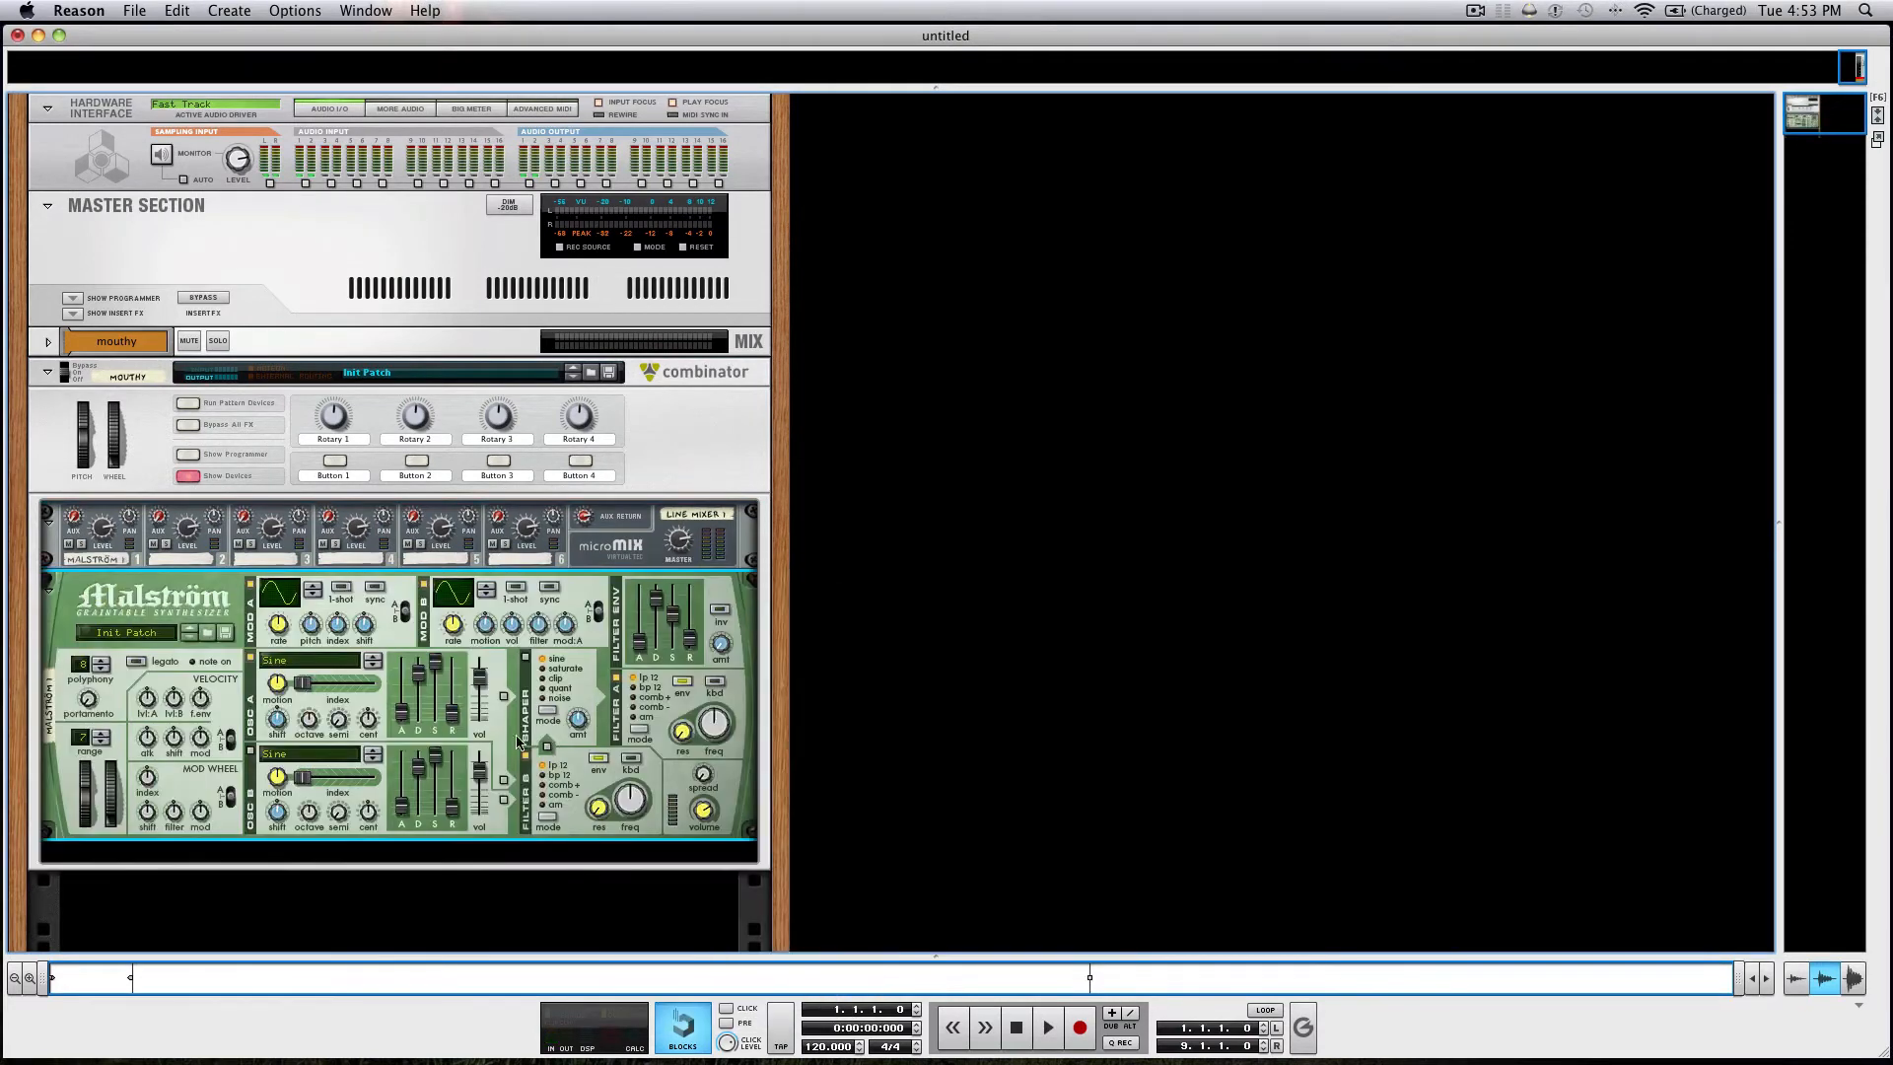
# Set Malström oscillators A and B to the FormantSaw voice and turn on oscillator B.
pyautogui.click(324, 663)
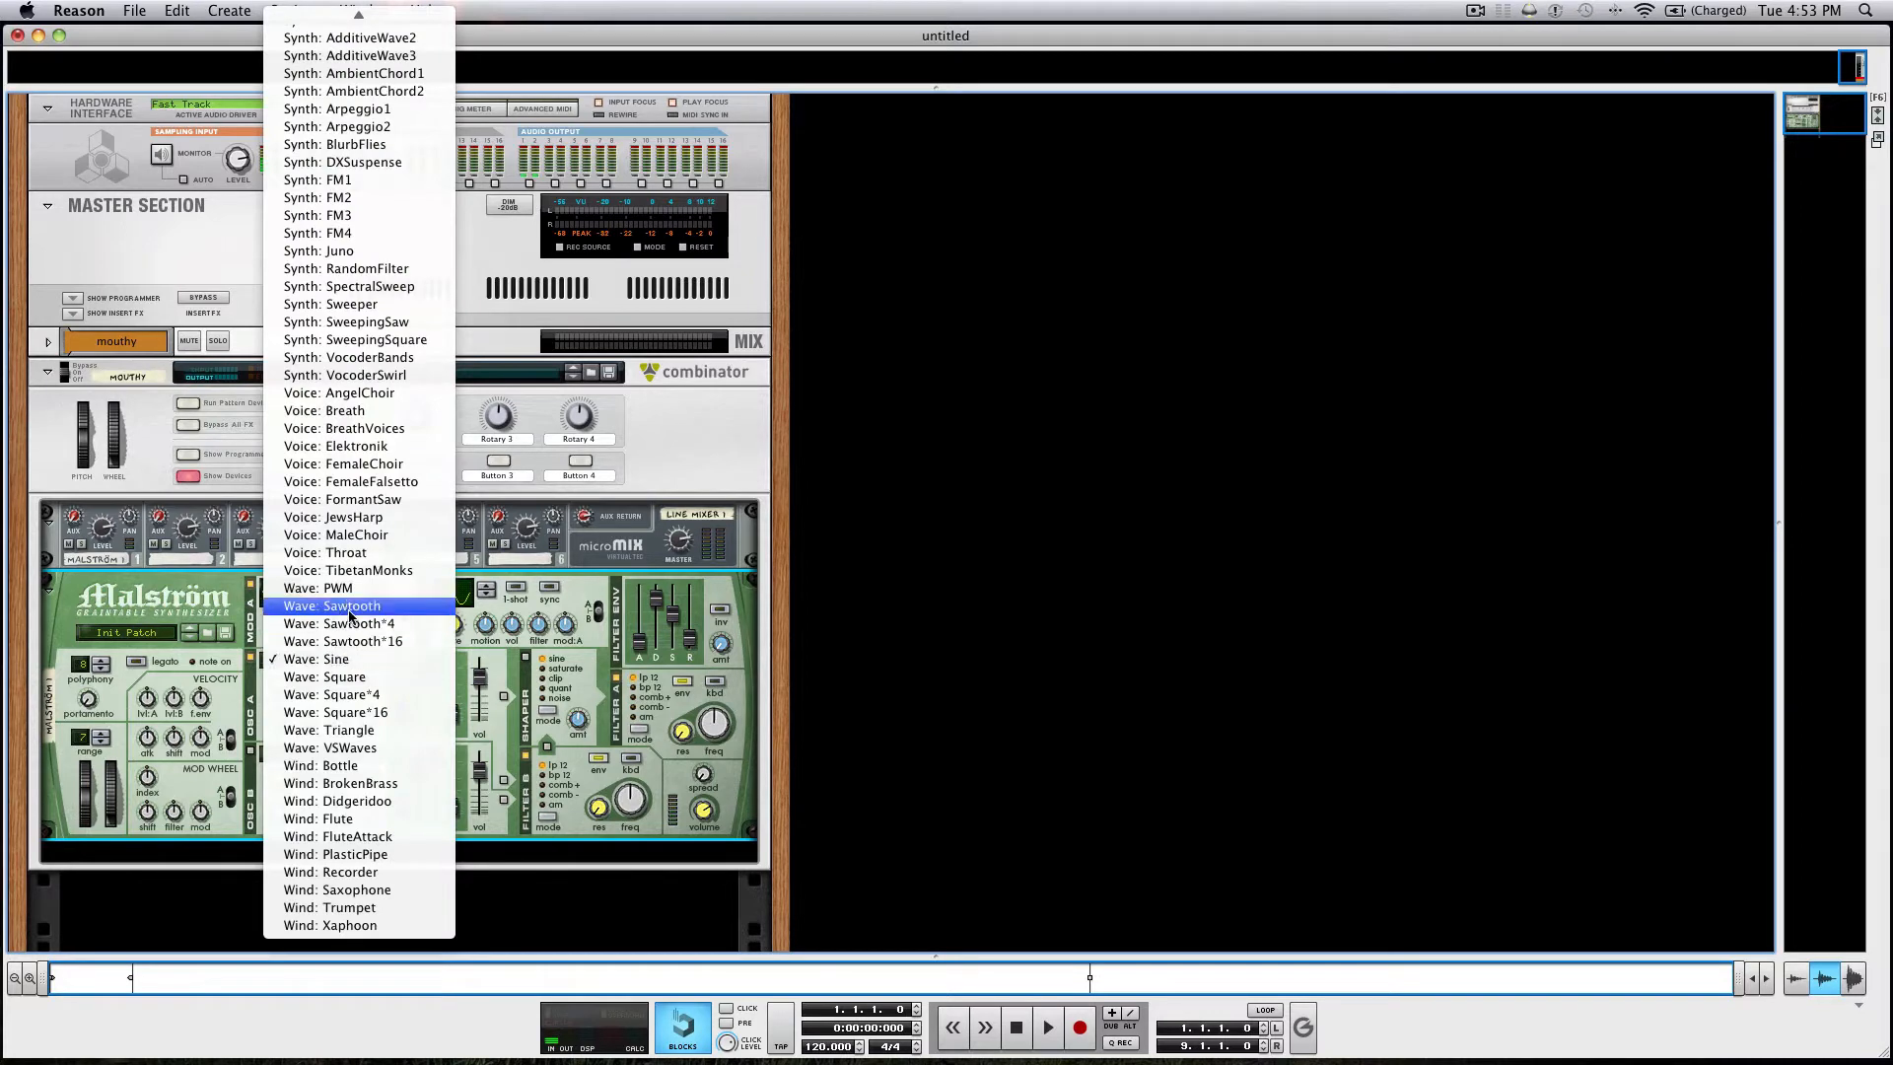
pyautogui.click(367, 500)
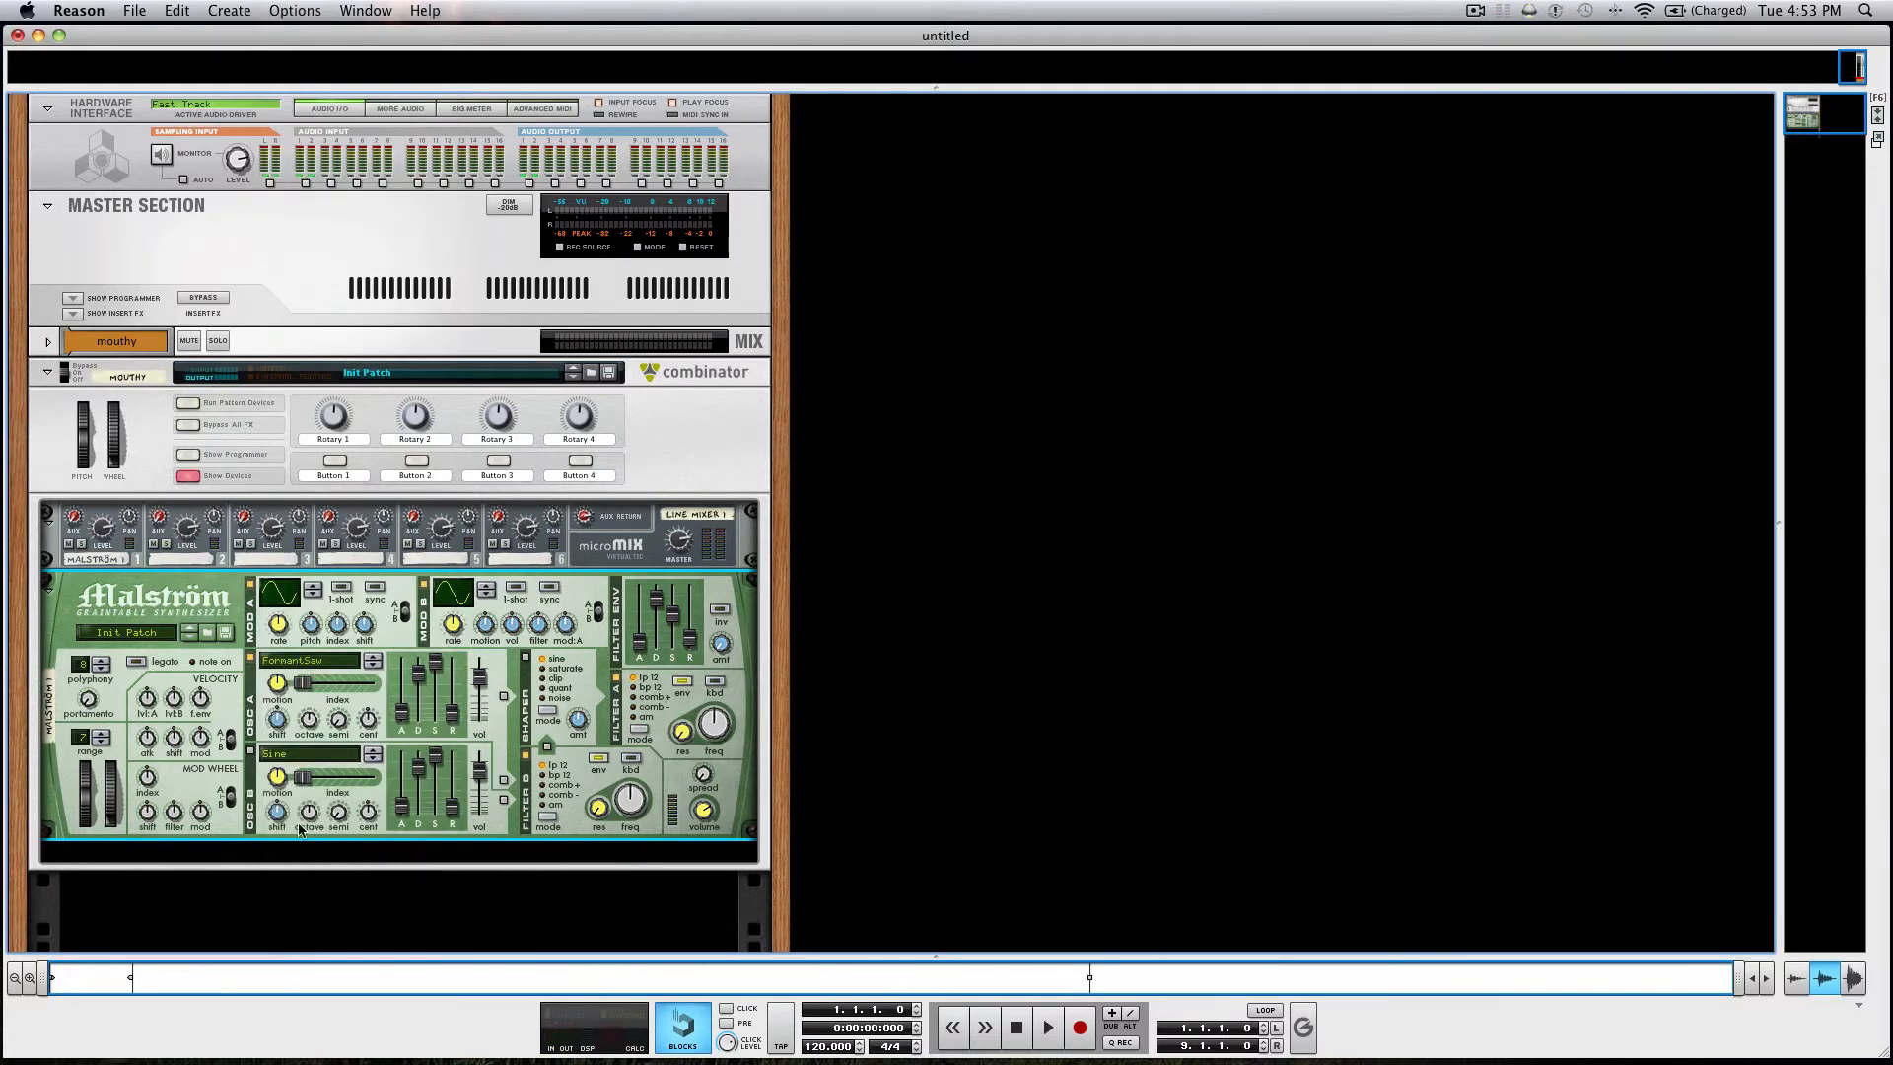
pyautogui.click(318, 753)
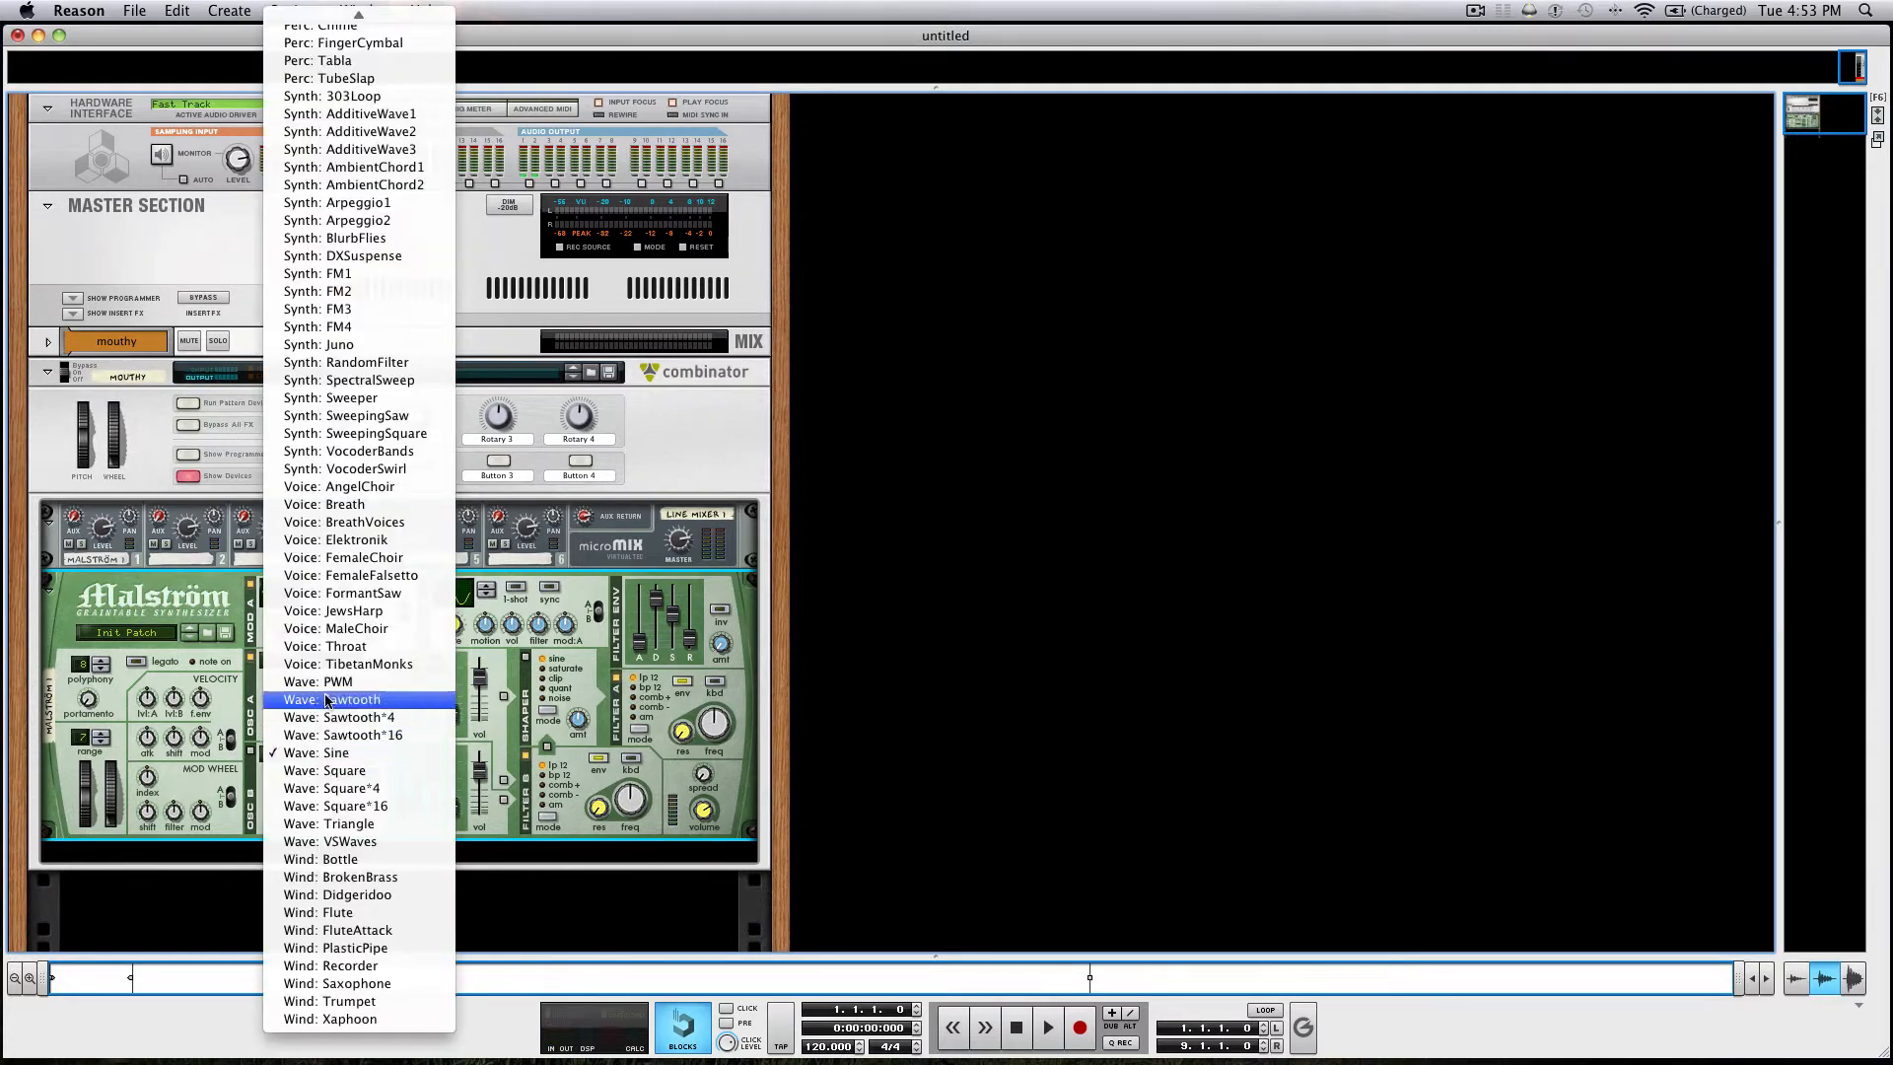
pyautogui.click(374, 595)
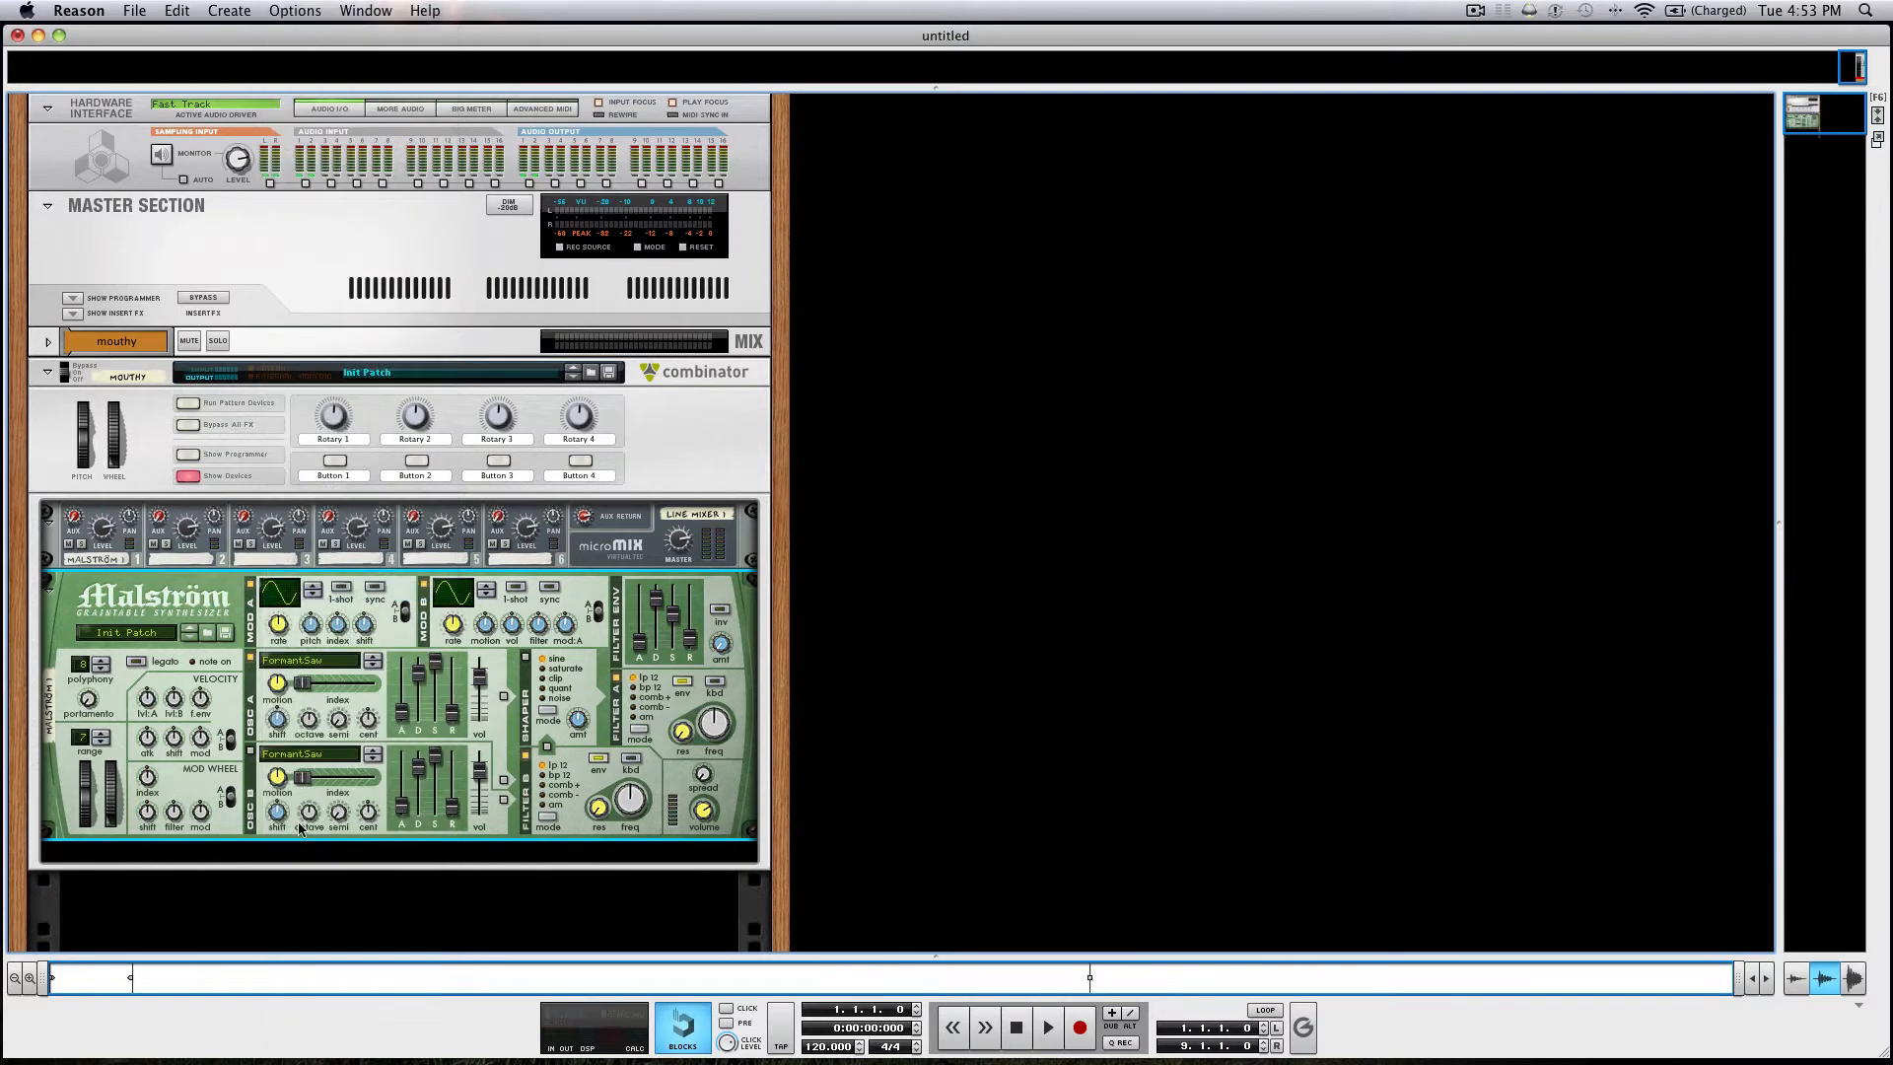
pyautogui.click(252, 753)
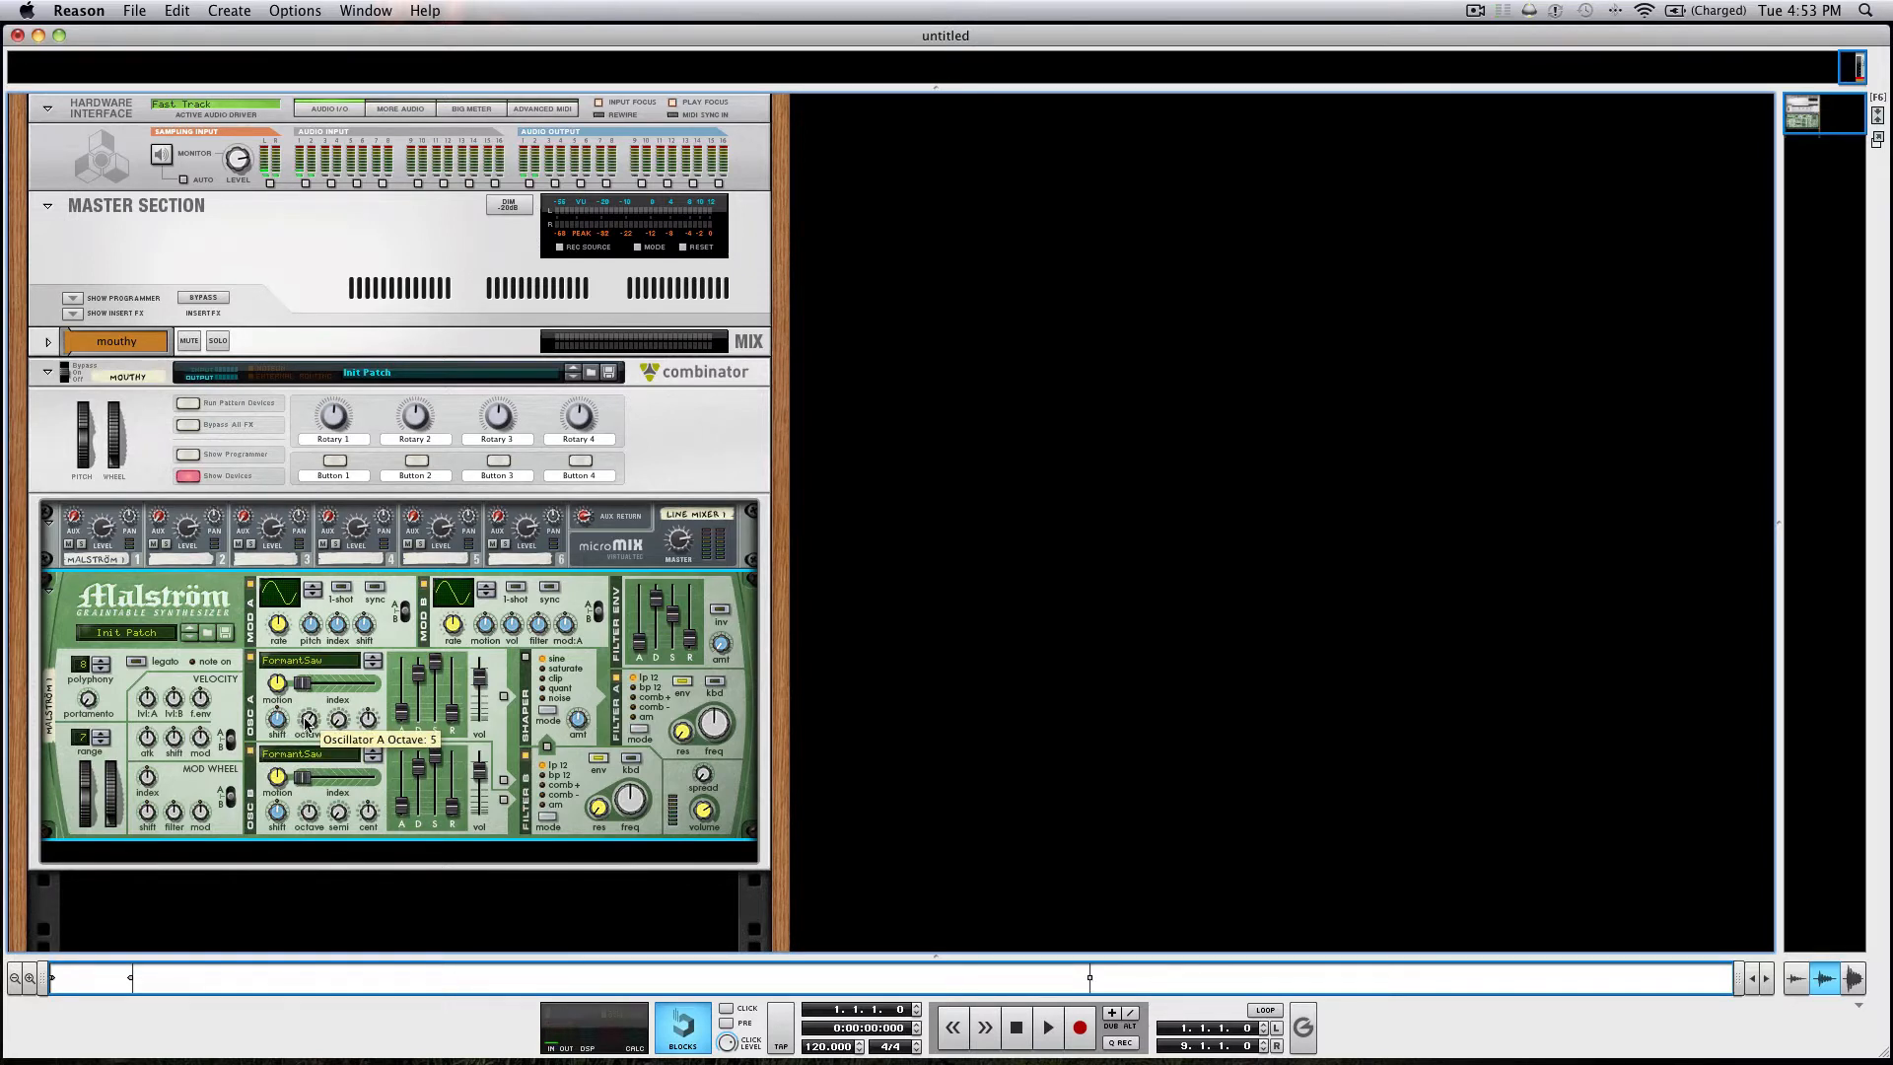
pyautogui.moveTo(277, 778); pyautogui.dragTo(273, 815)
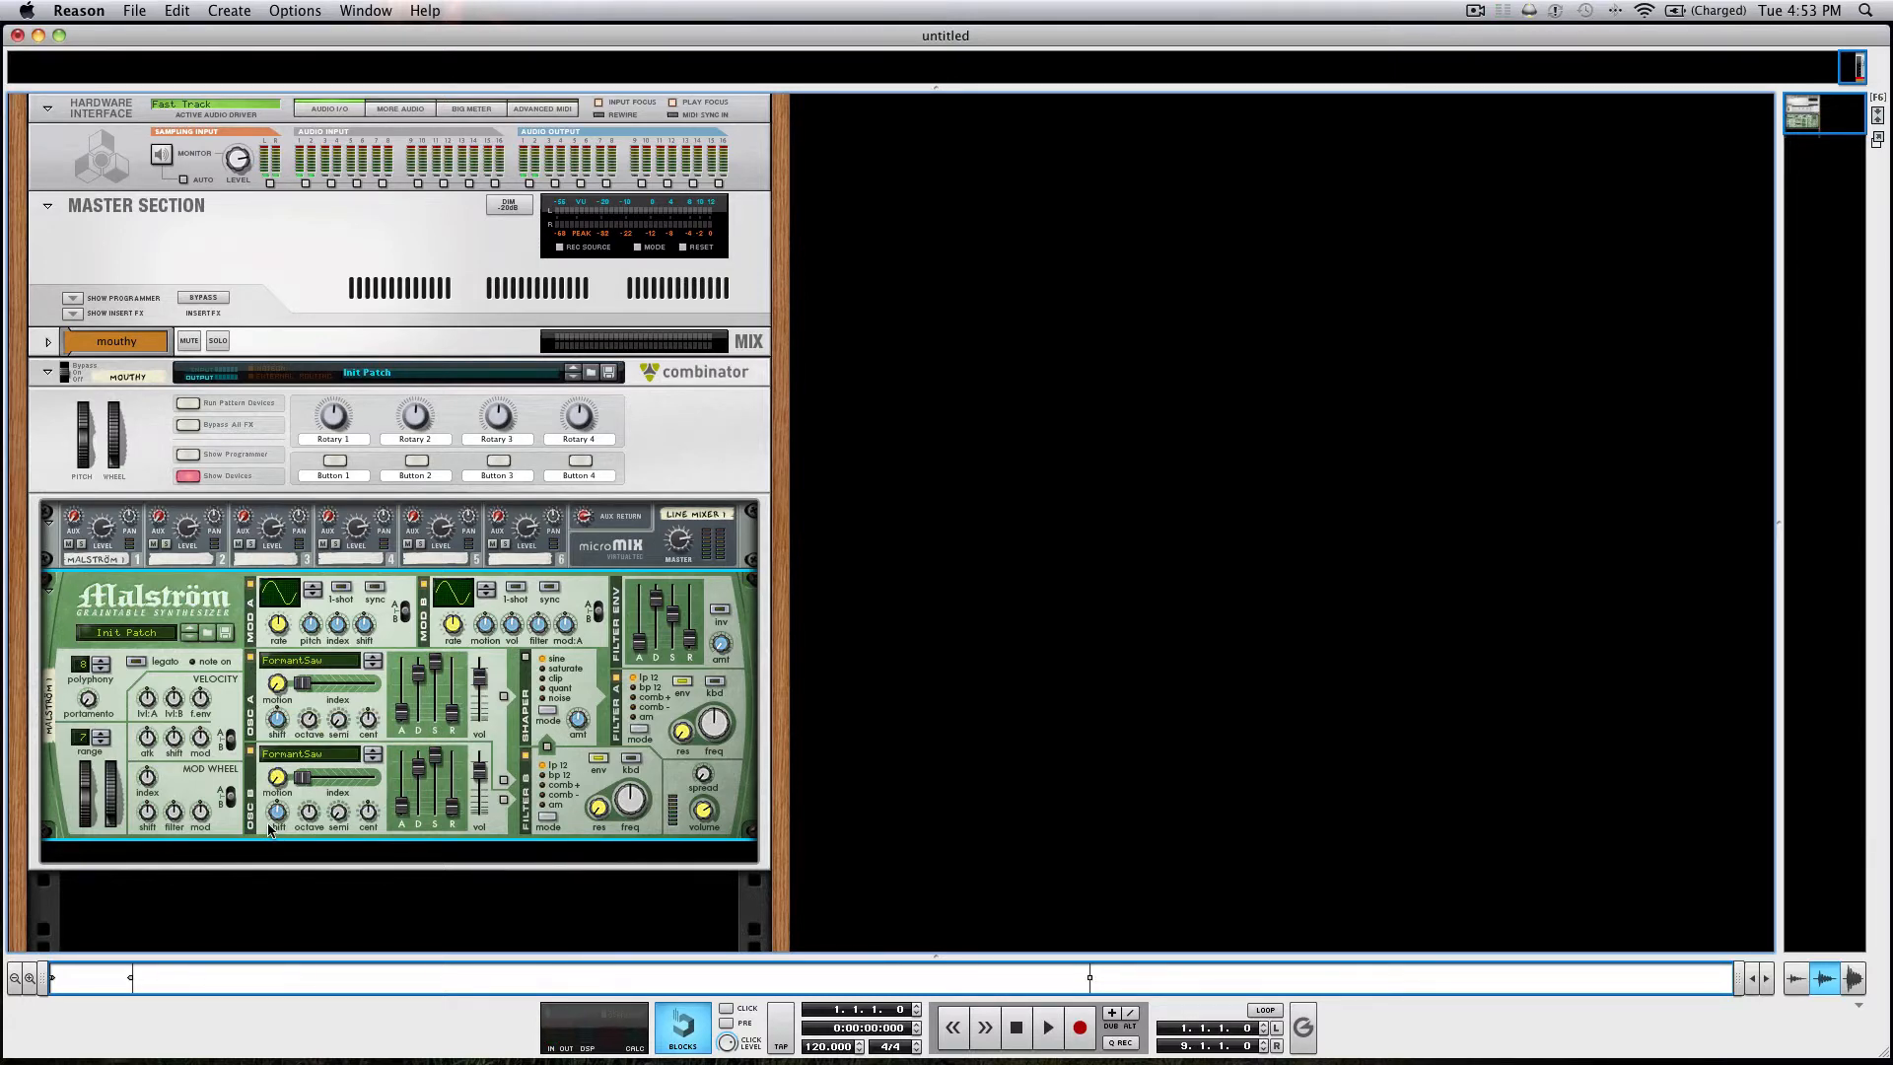
# Add a Scream 4 Distortion after the Malström and adjust its P1 parameter.
pyautogui.scroll(-3, 579, 755)
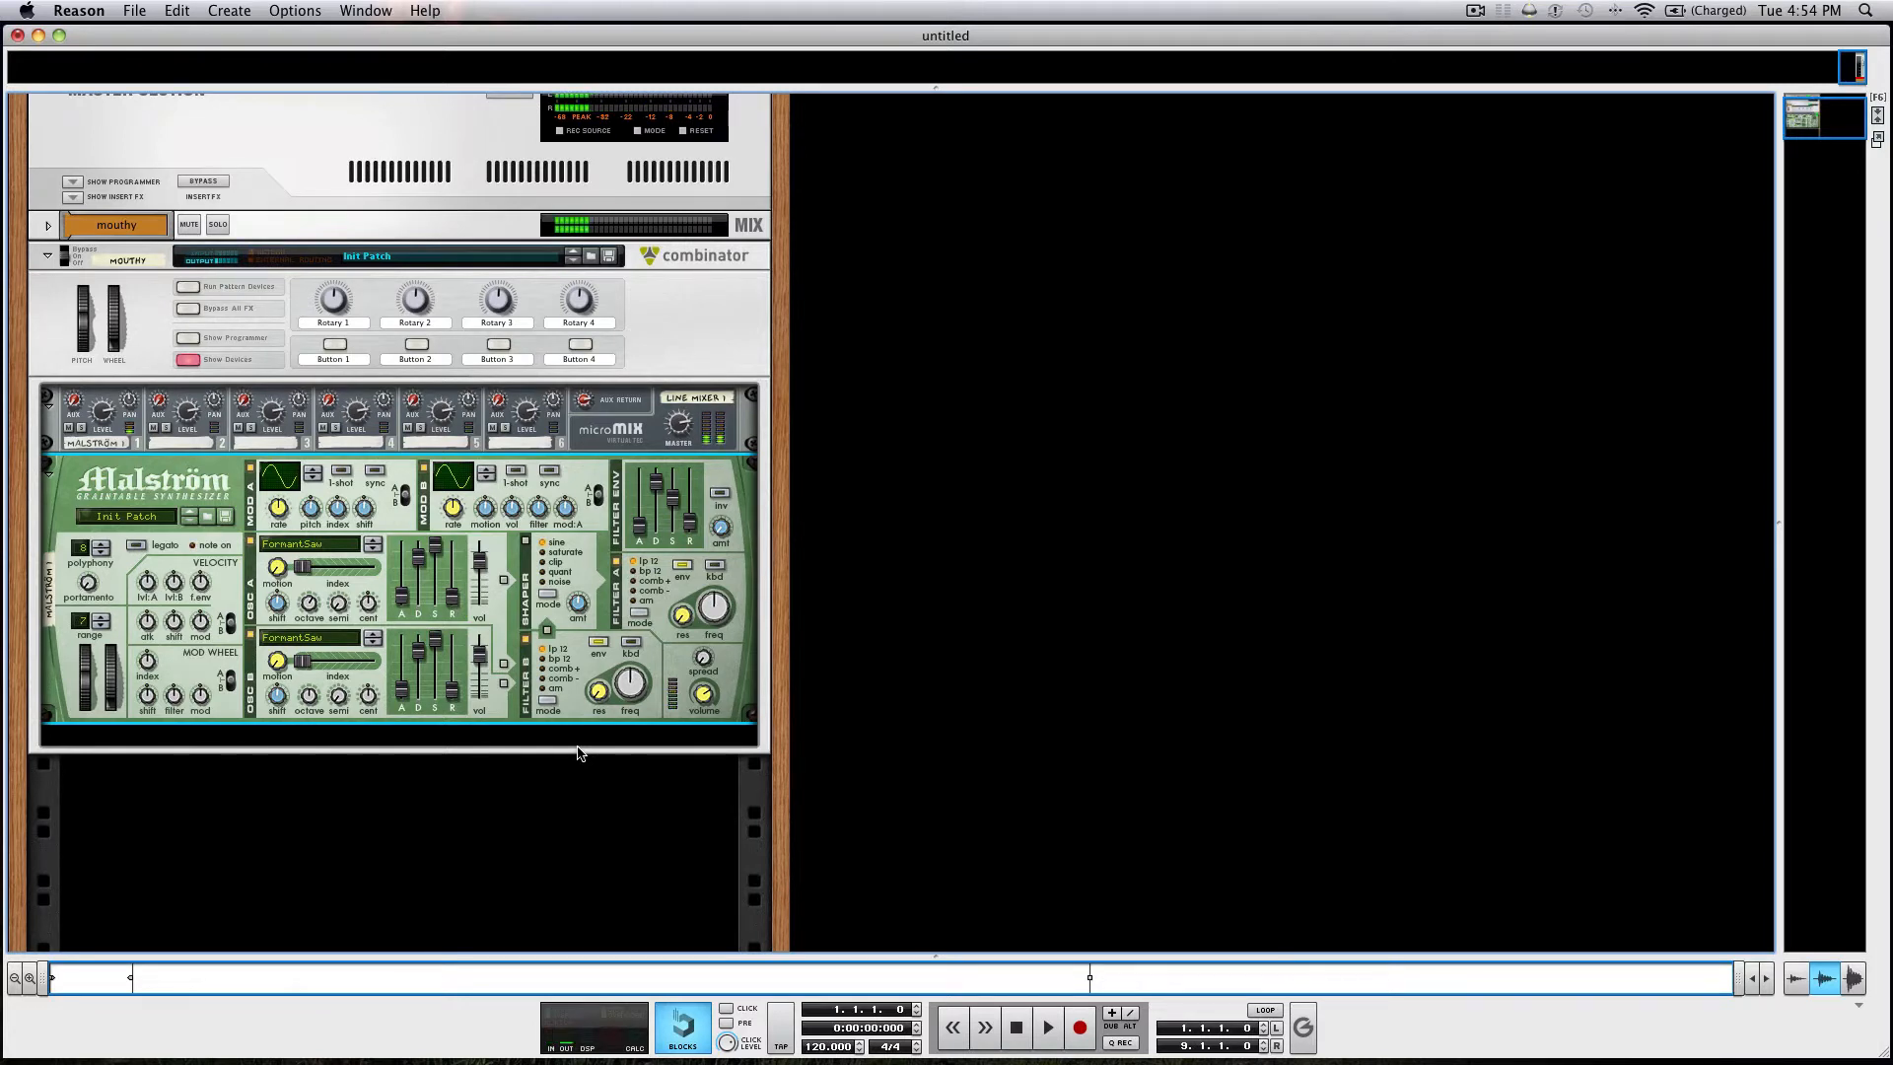
pyautogui.rightClick(657, 704)
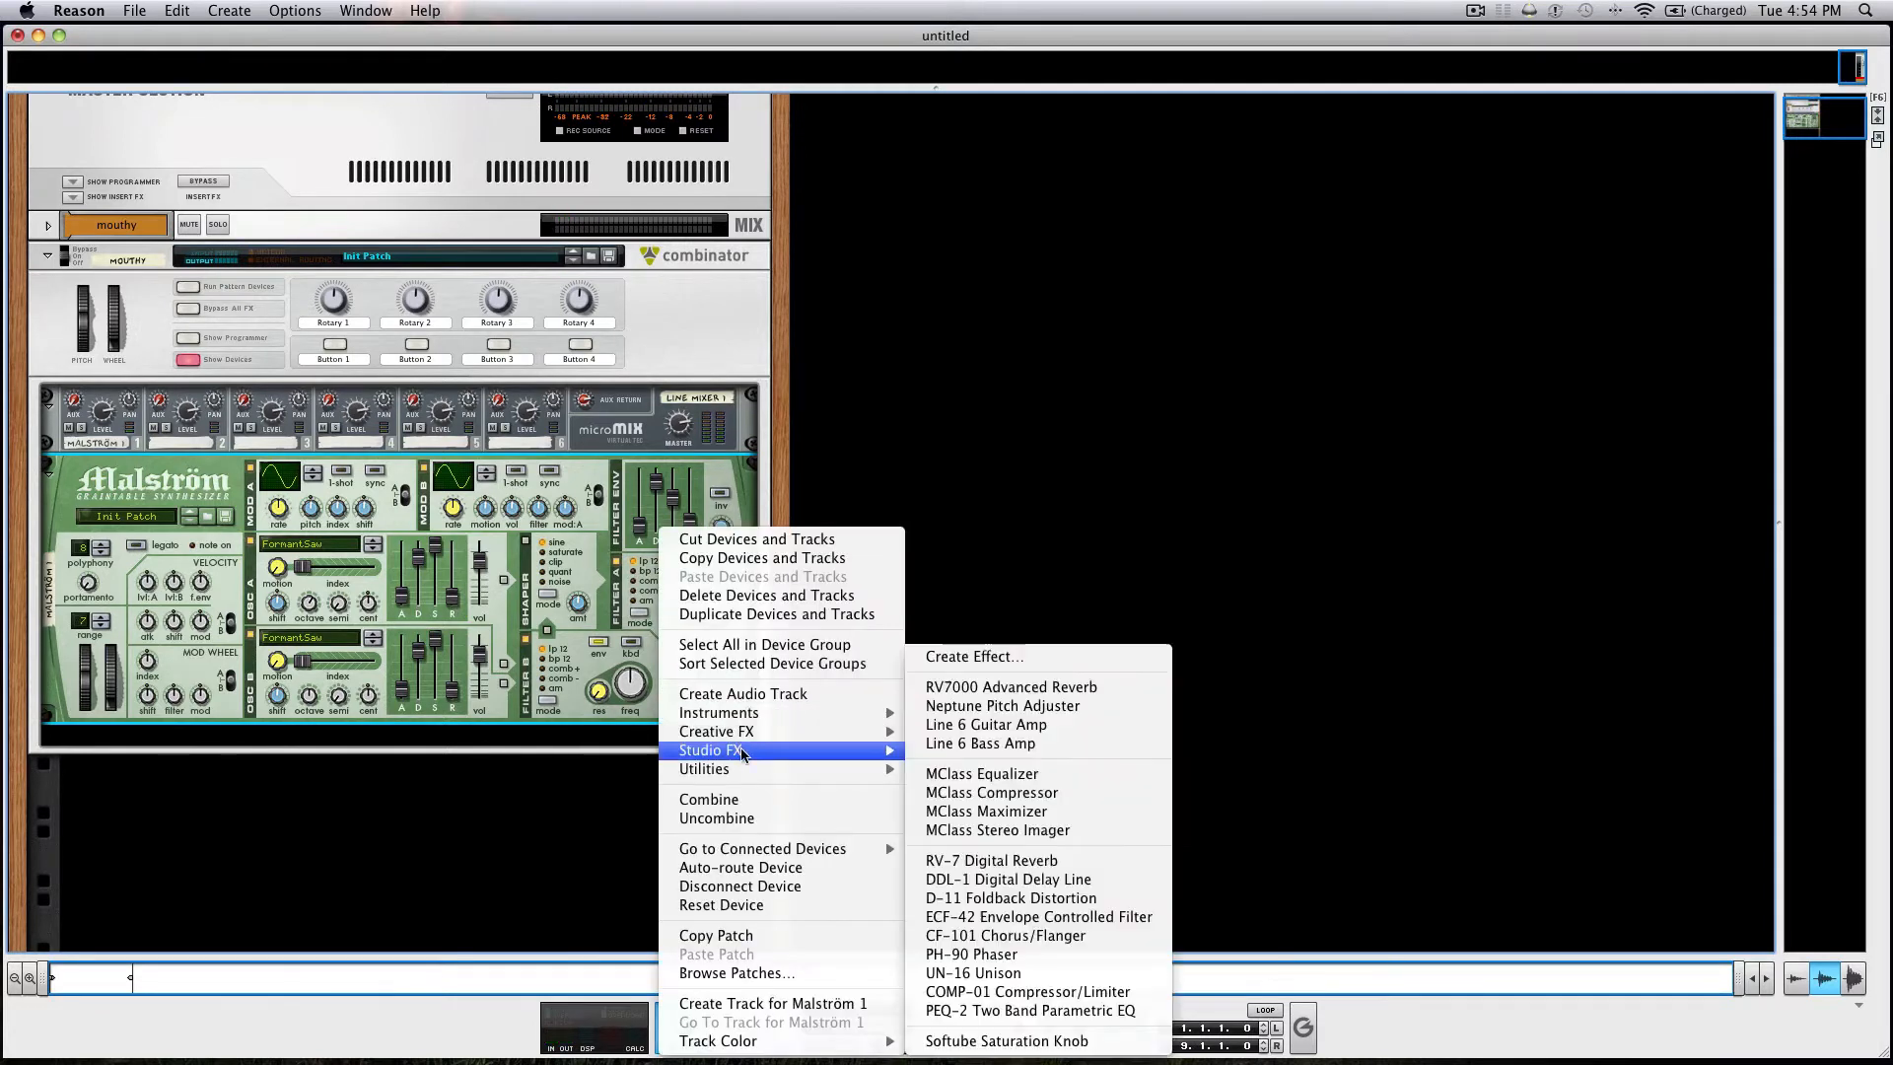
pyautogui.moveTo(747, 734)
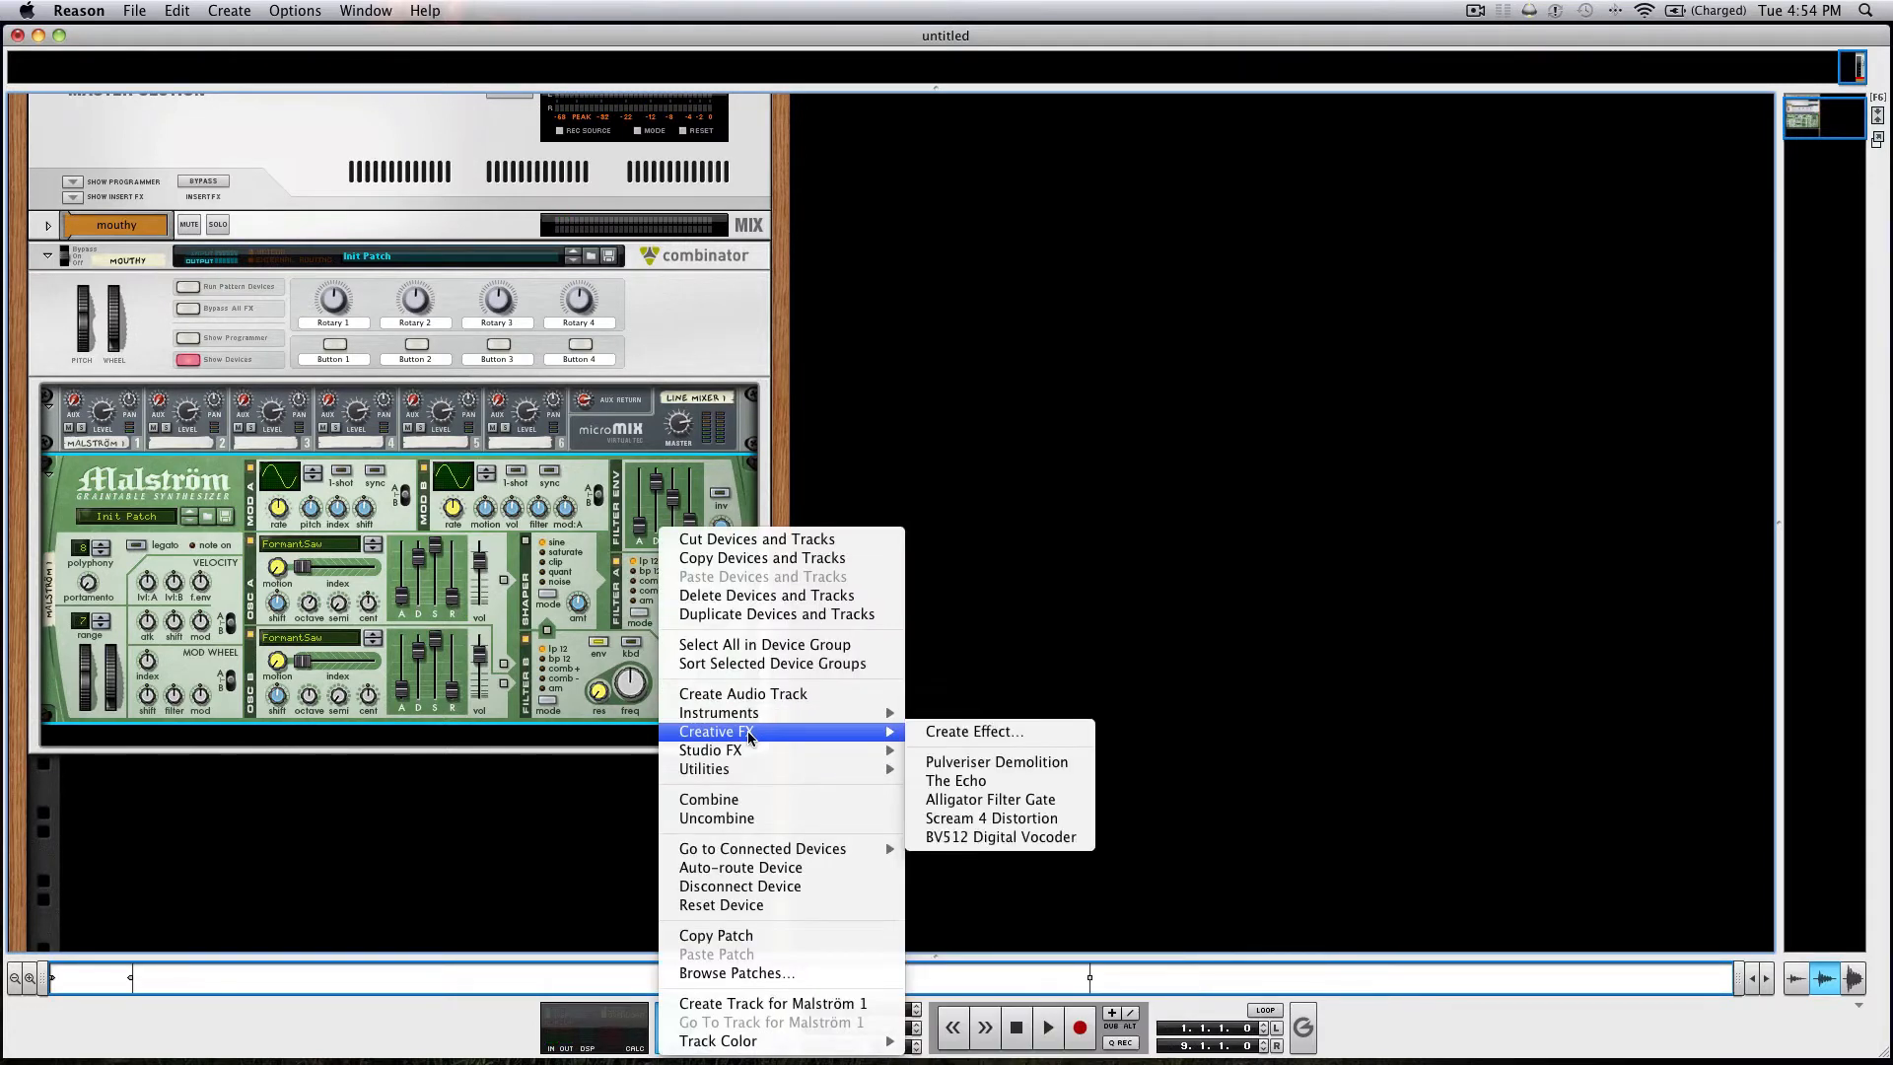
pyautogui.click(943, 818)
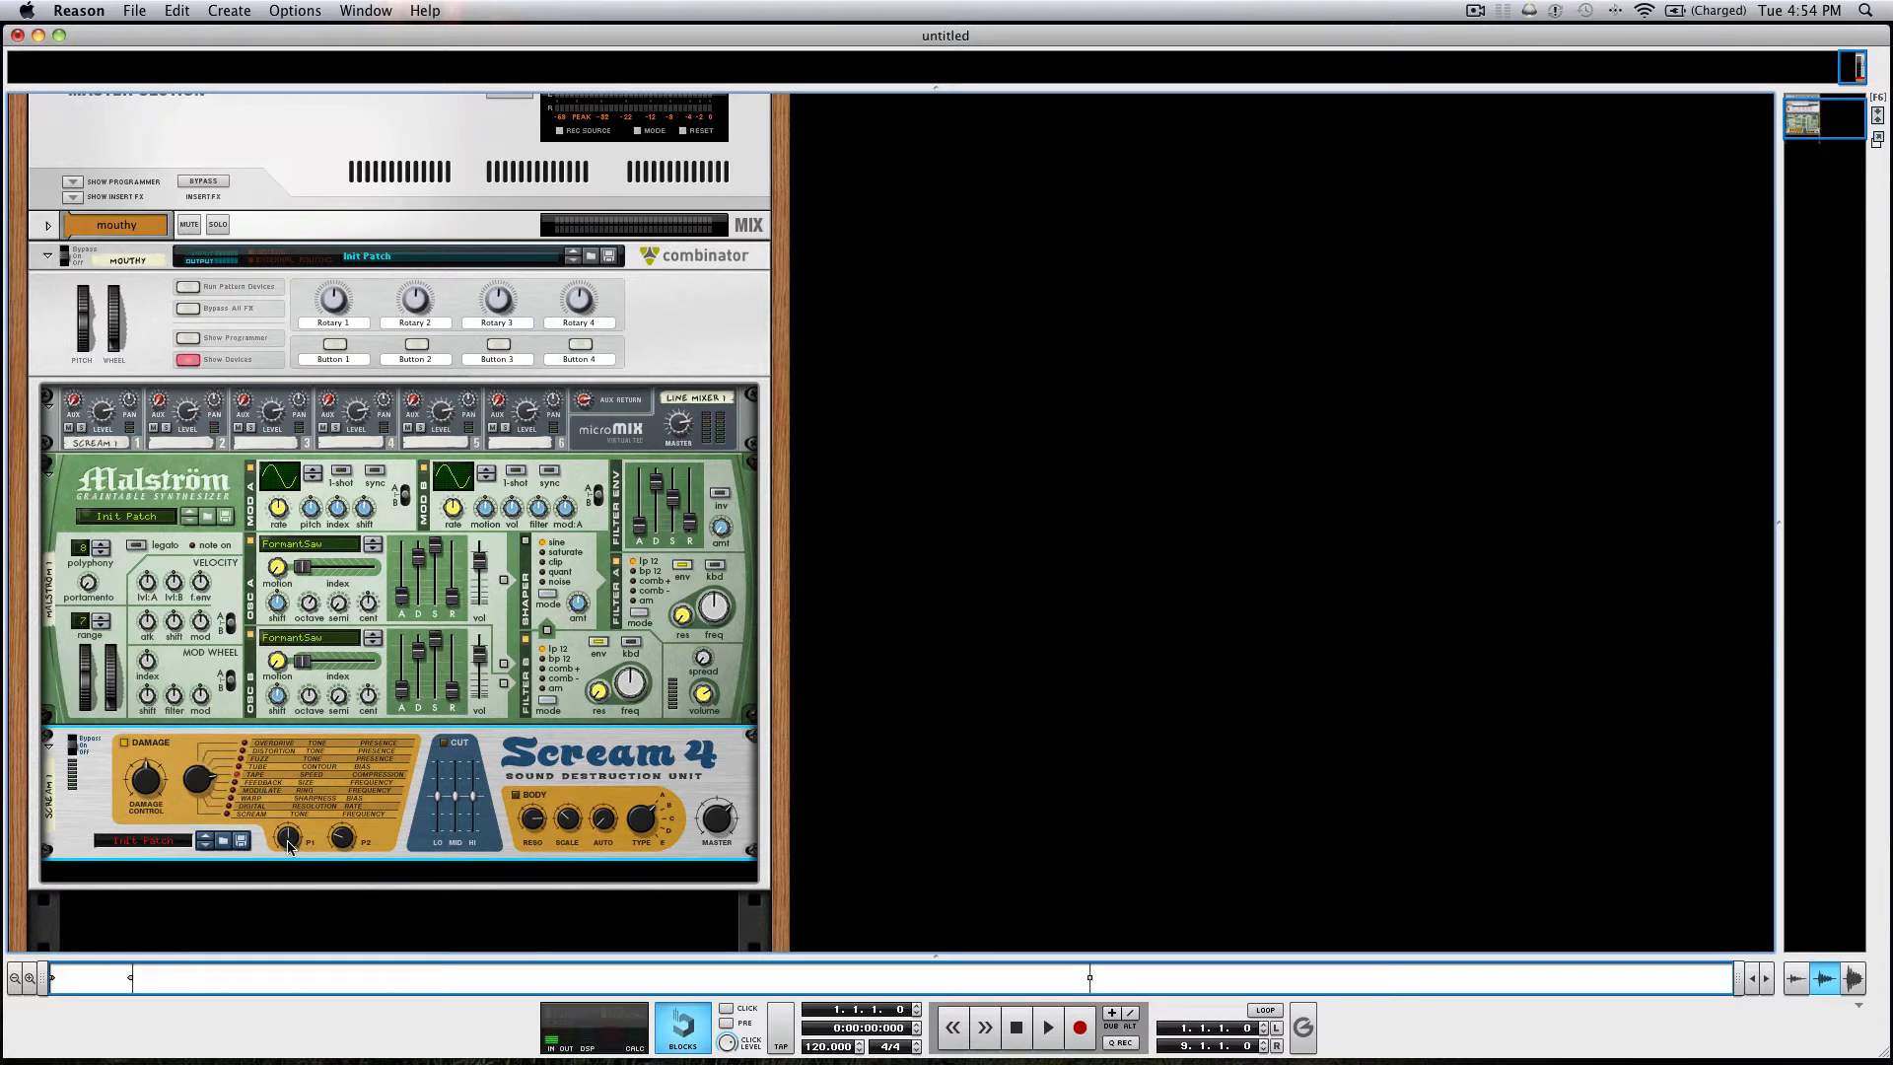
pyautogui.moveTo(288, 842); pyautogui.dragTo(262, 732)
# Add an MClass Equalizer below the Scream 4 unit inside the Combinator.
pyautogui.scroll(-3, 344, 890)
pyautogui.rightClick(512, 775)
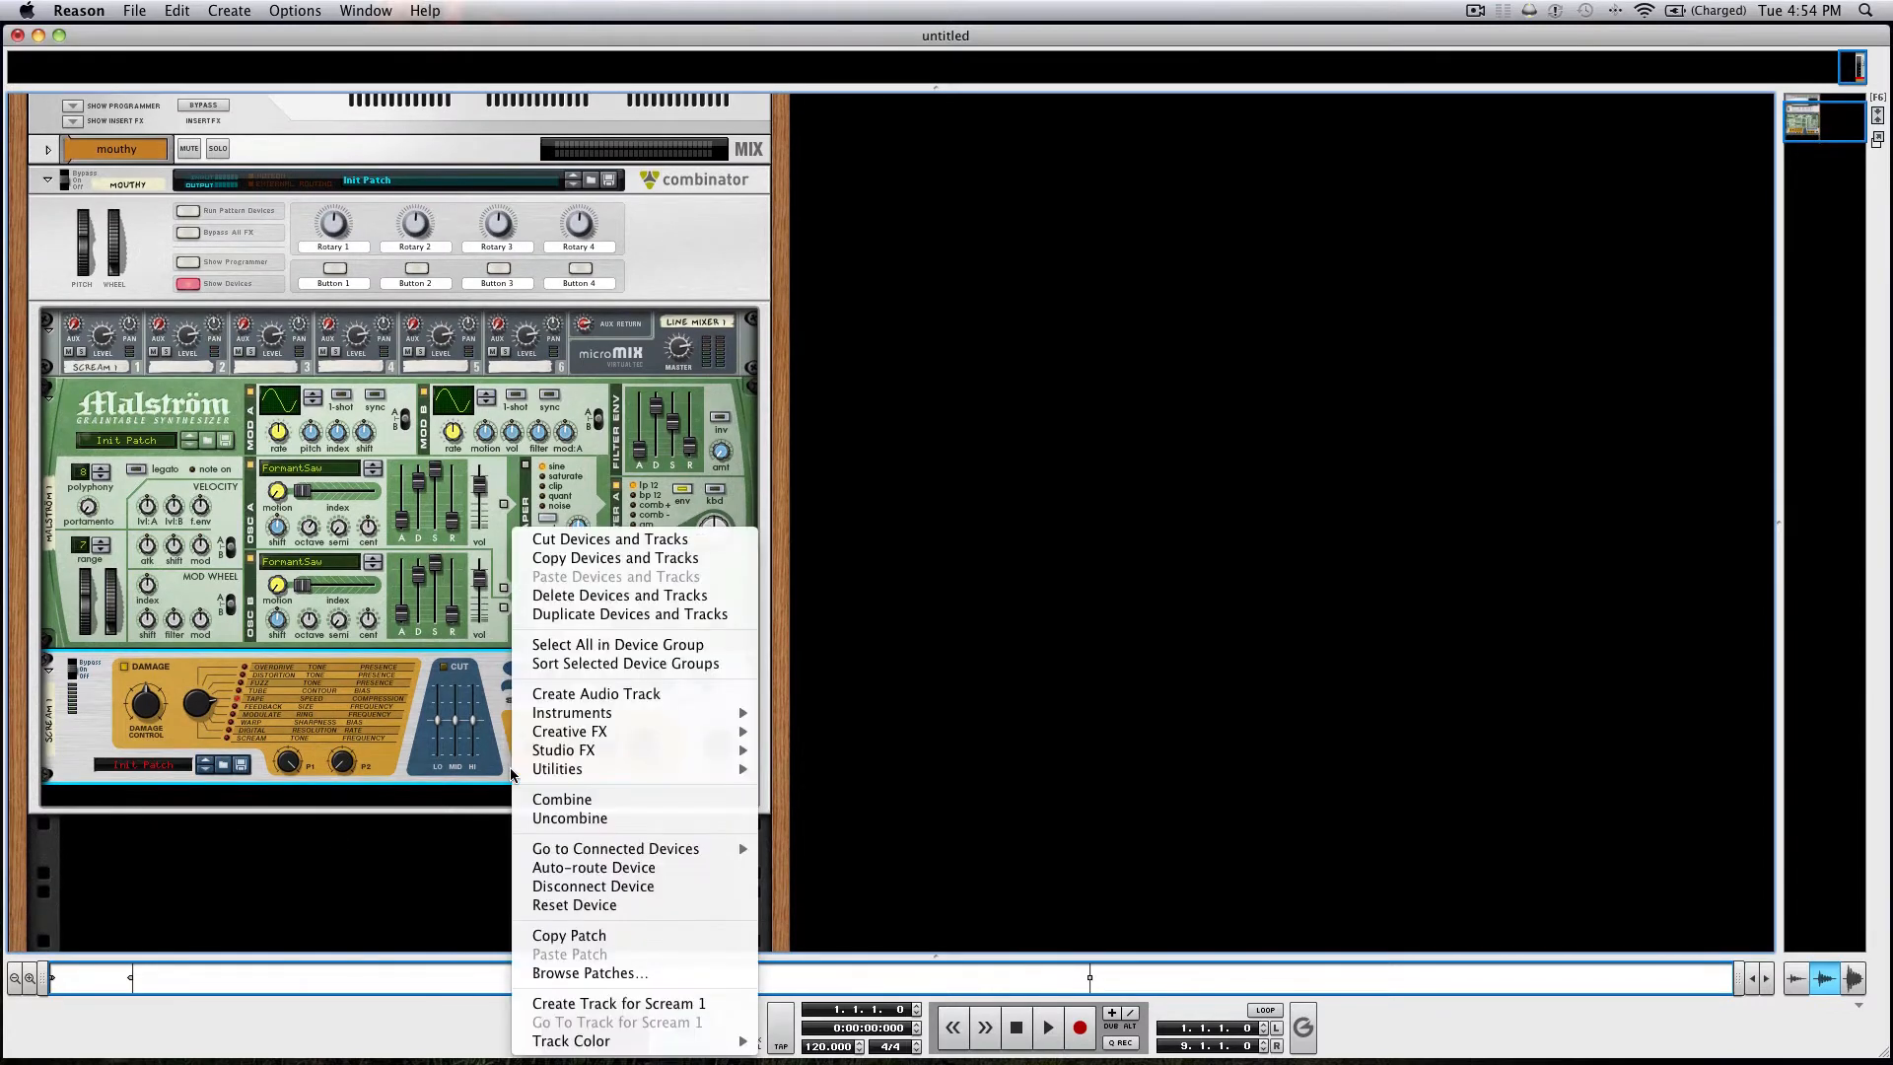
pyautogui.moveTo(690, 751)
pyautogui.click(860, 778)
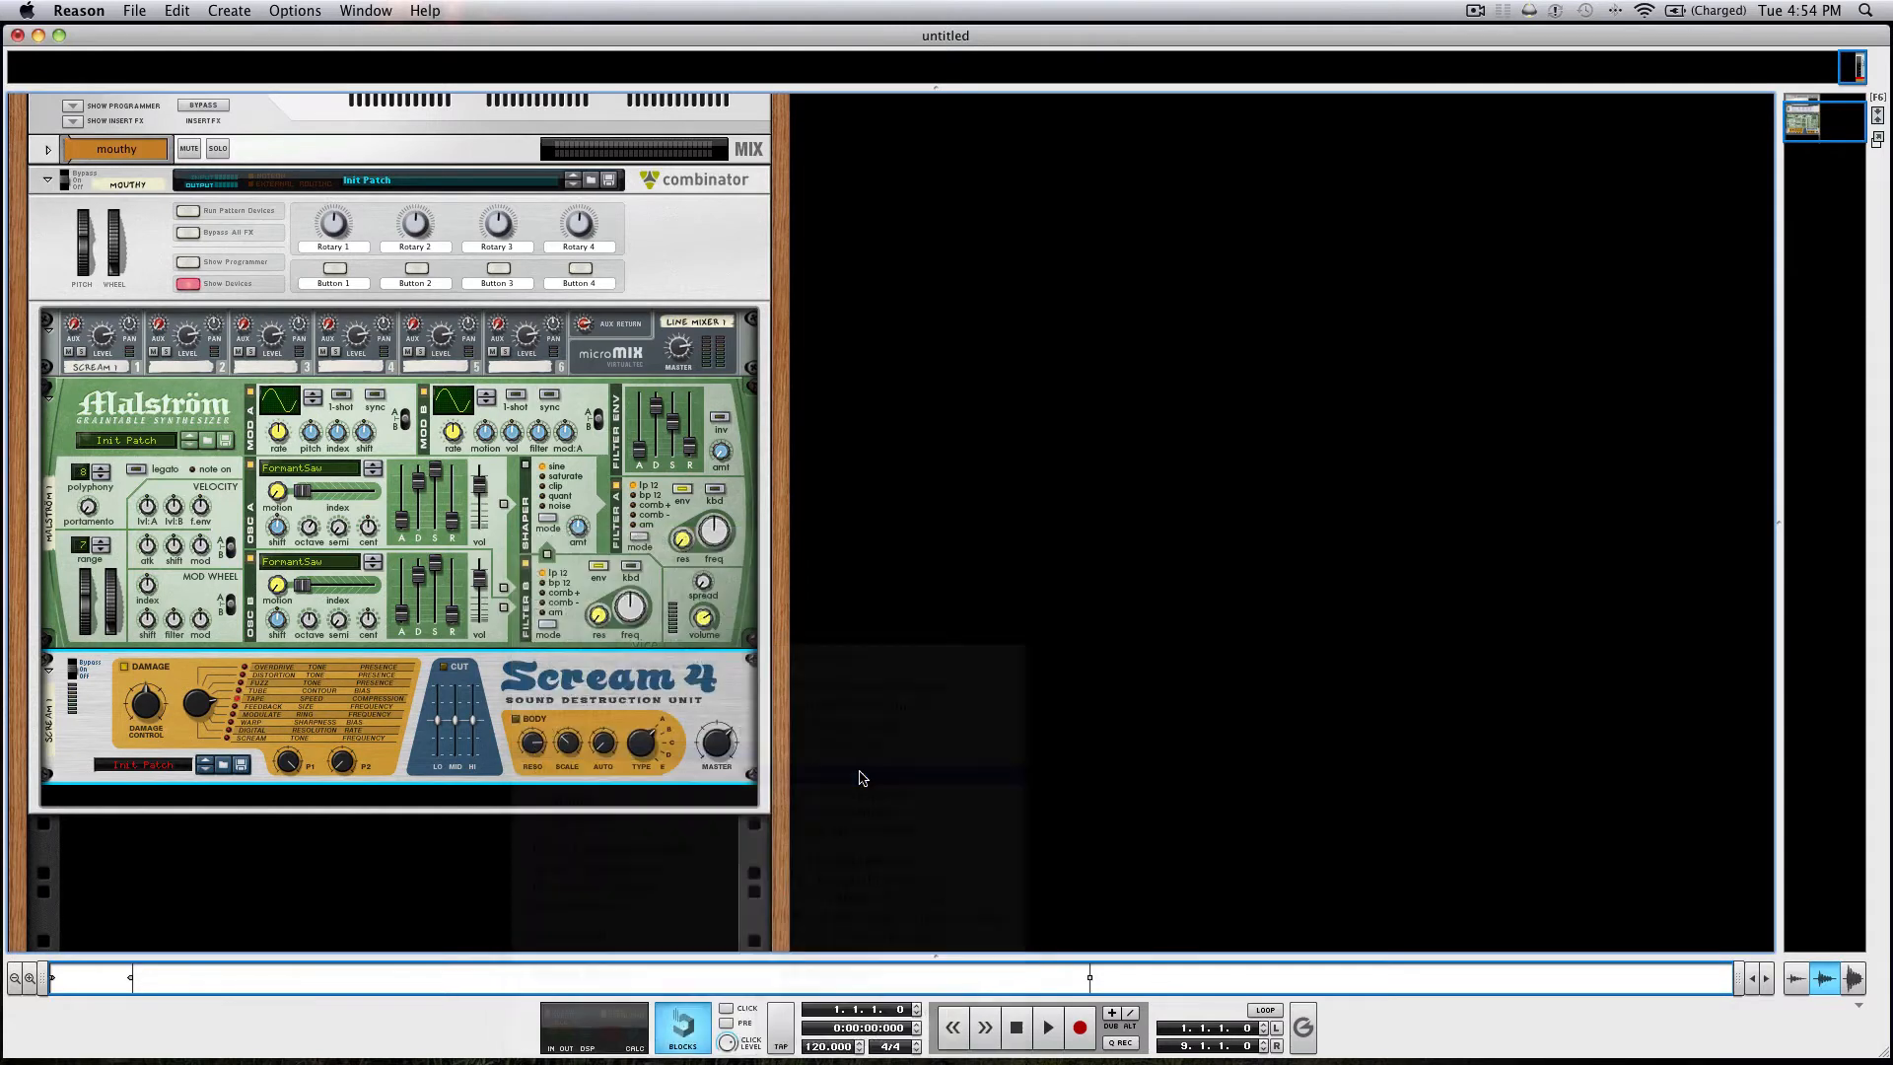
# Enable the equalizer's Lo Cut, Lo Shelf and Hi Shelf, lower the low shelf gain and set the high shelf gain to 3.4 dB.
pyautogui.click(430, 795)
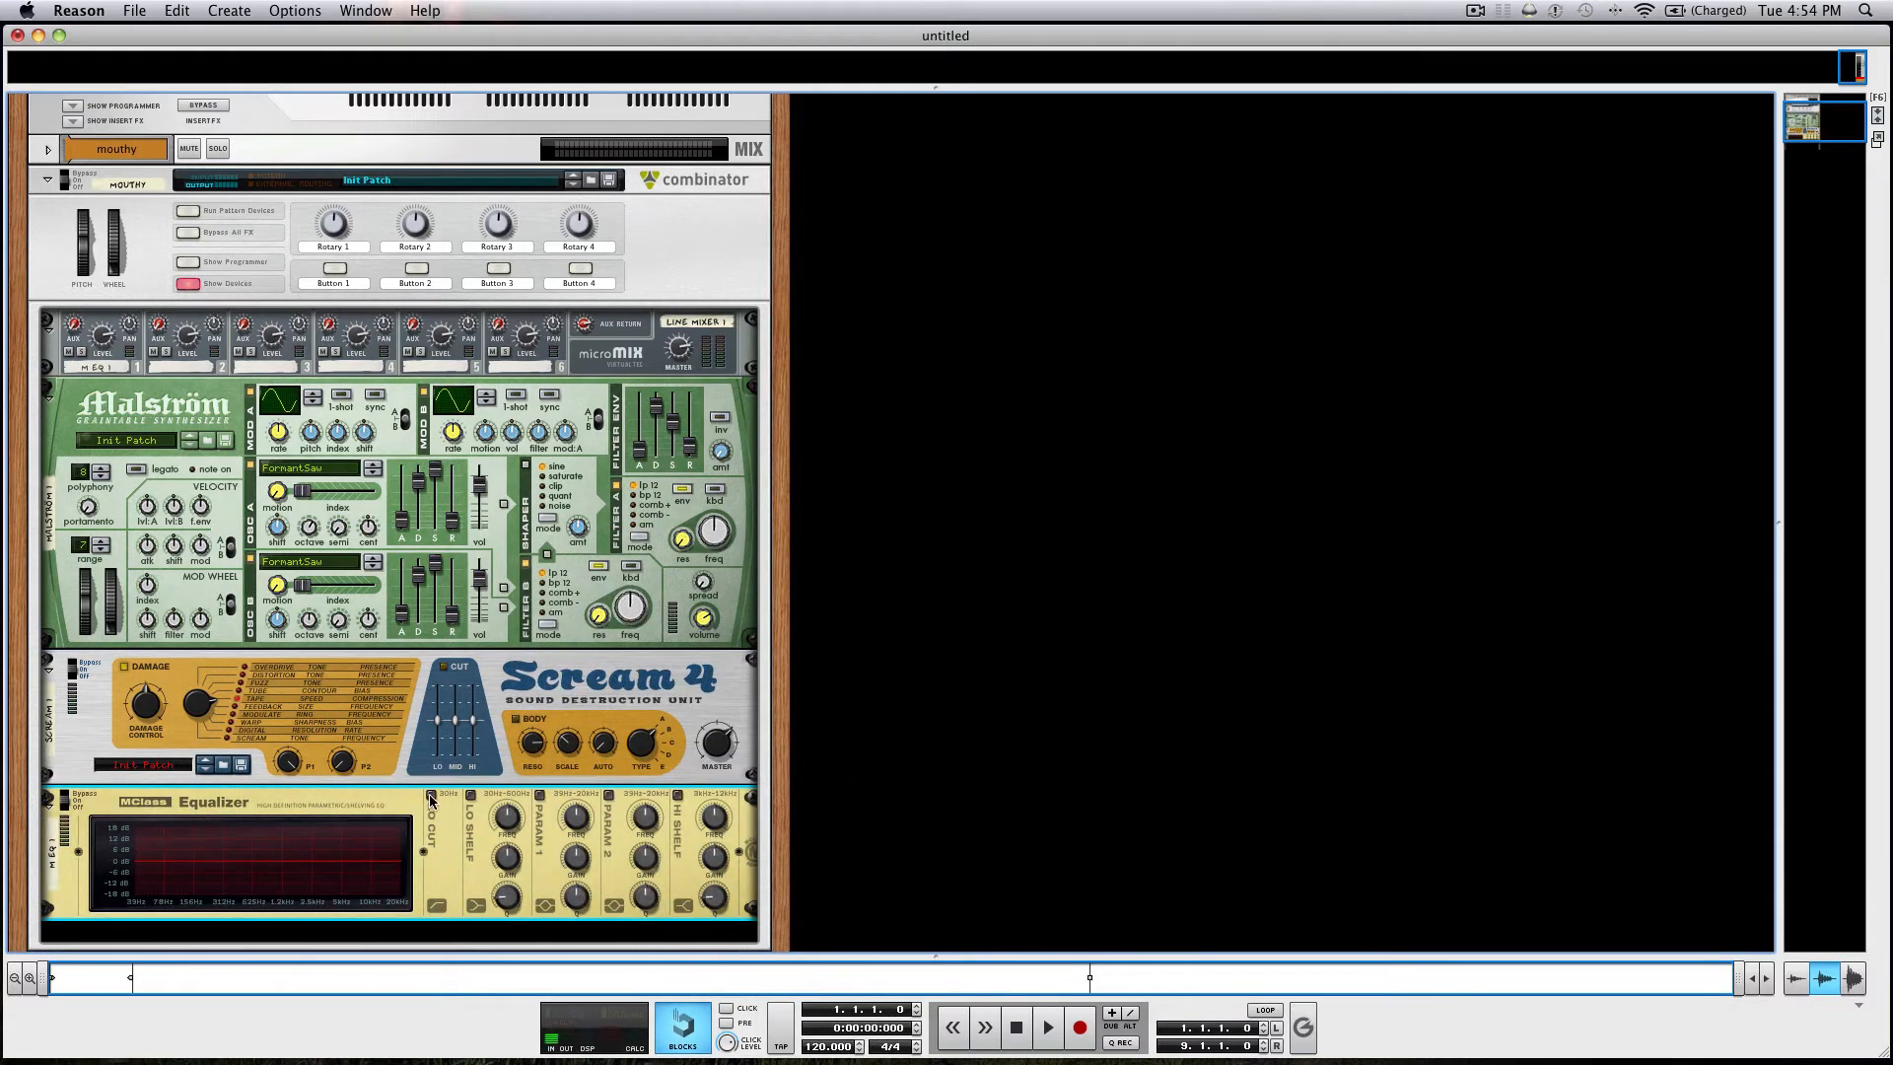
pyautogui.click(470, 795)
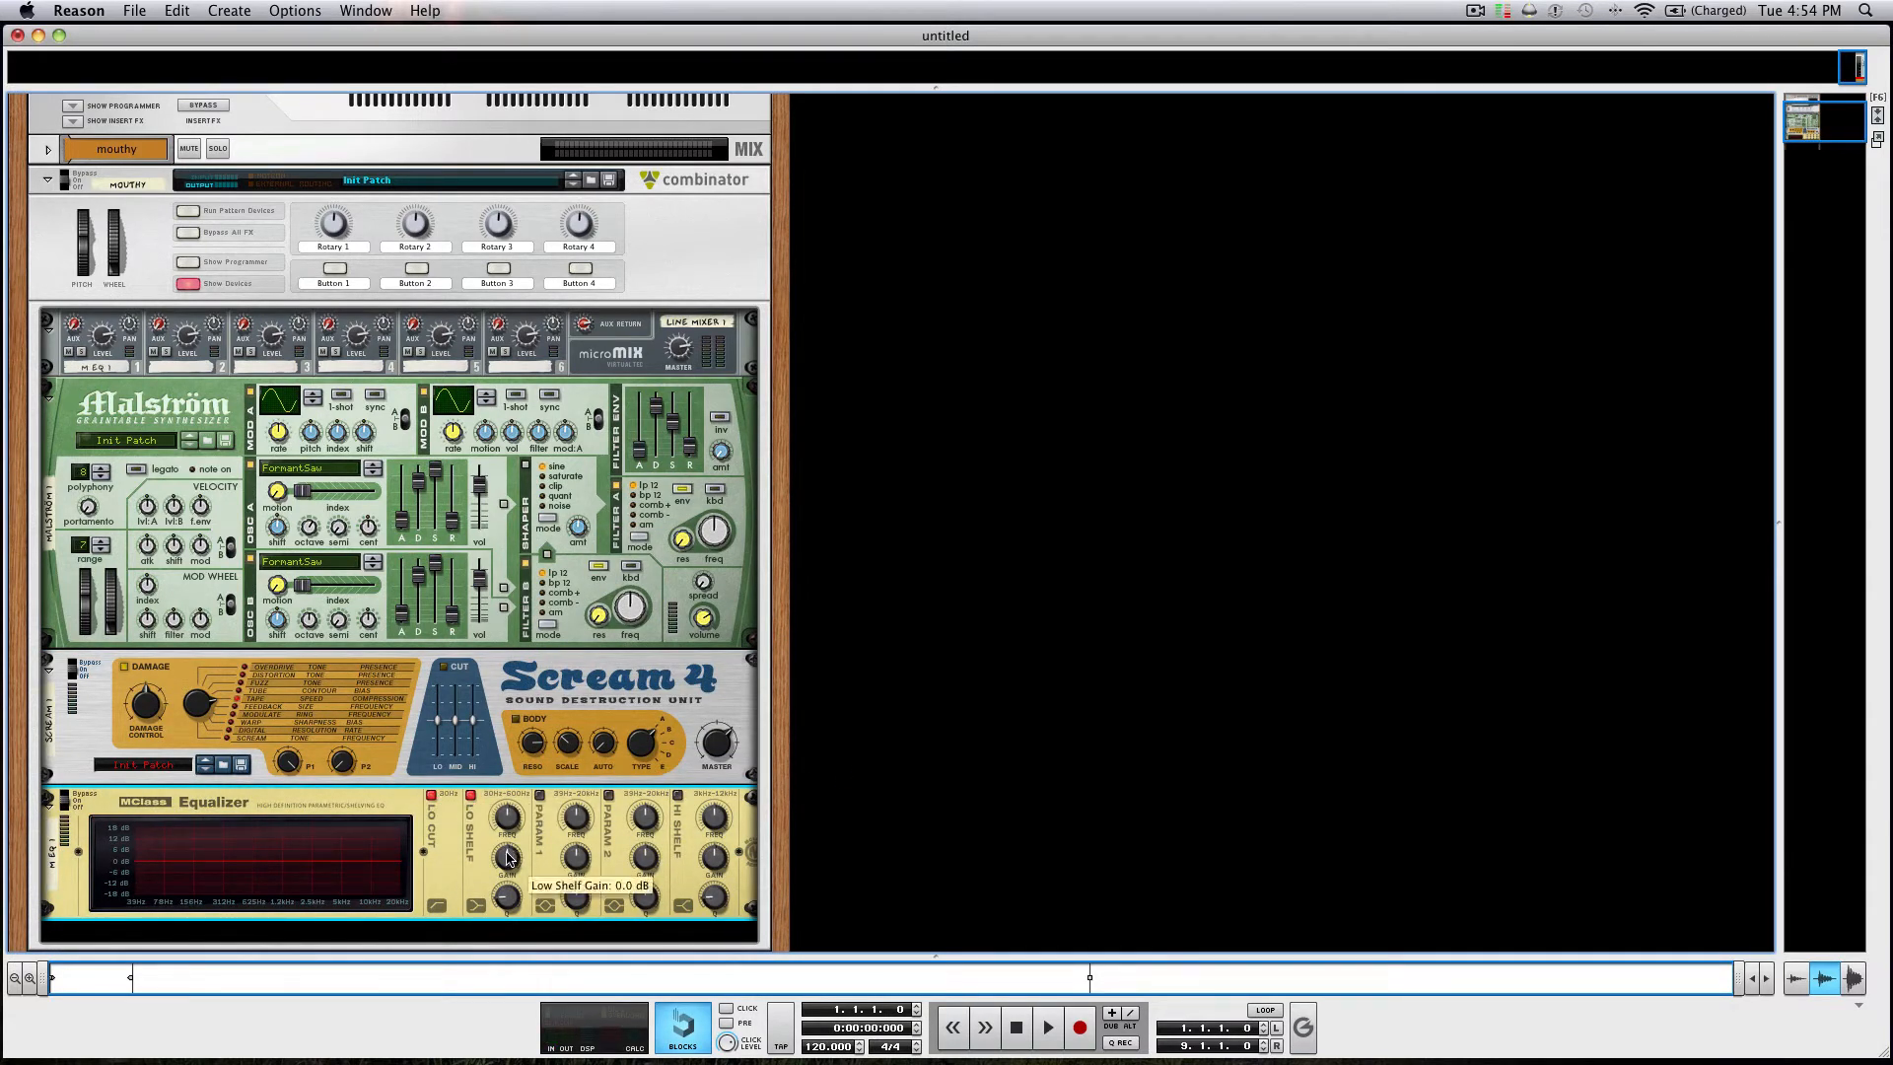
pyautogui.moveTo(505, 856); pyautogui.dragTo(503, 864)
pyautogui.click(679, 796)
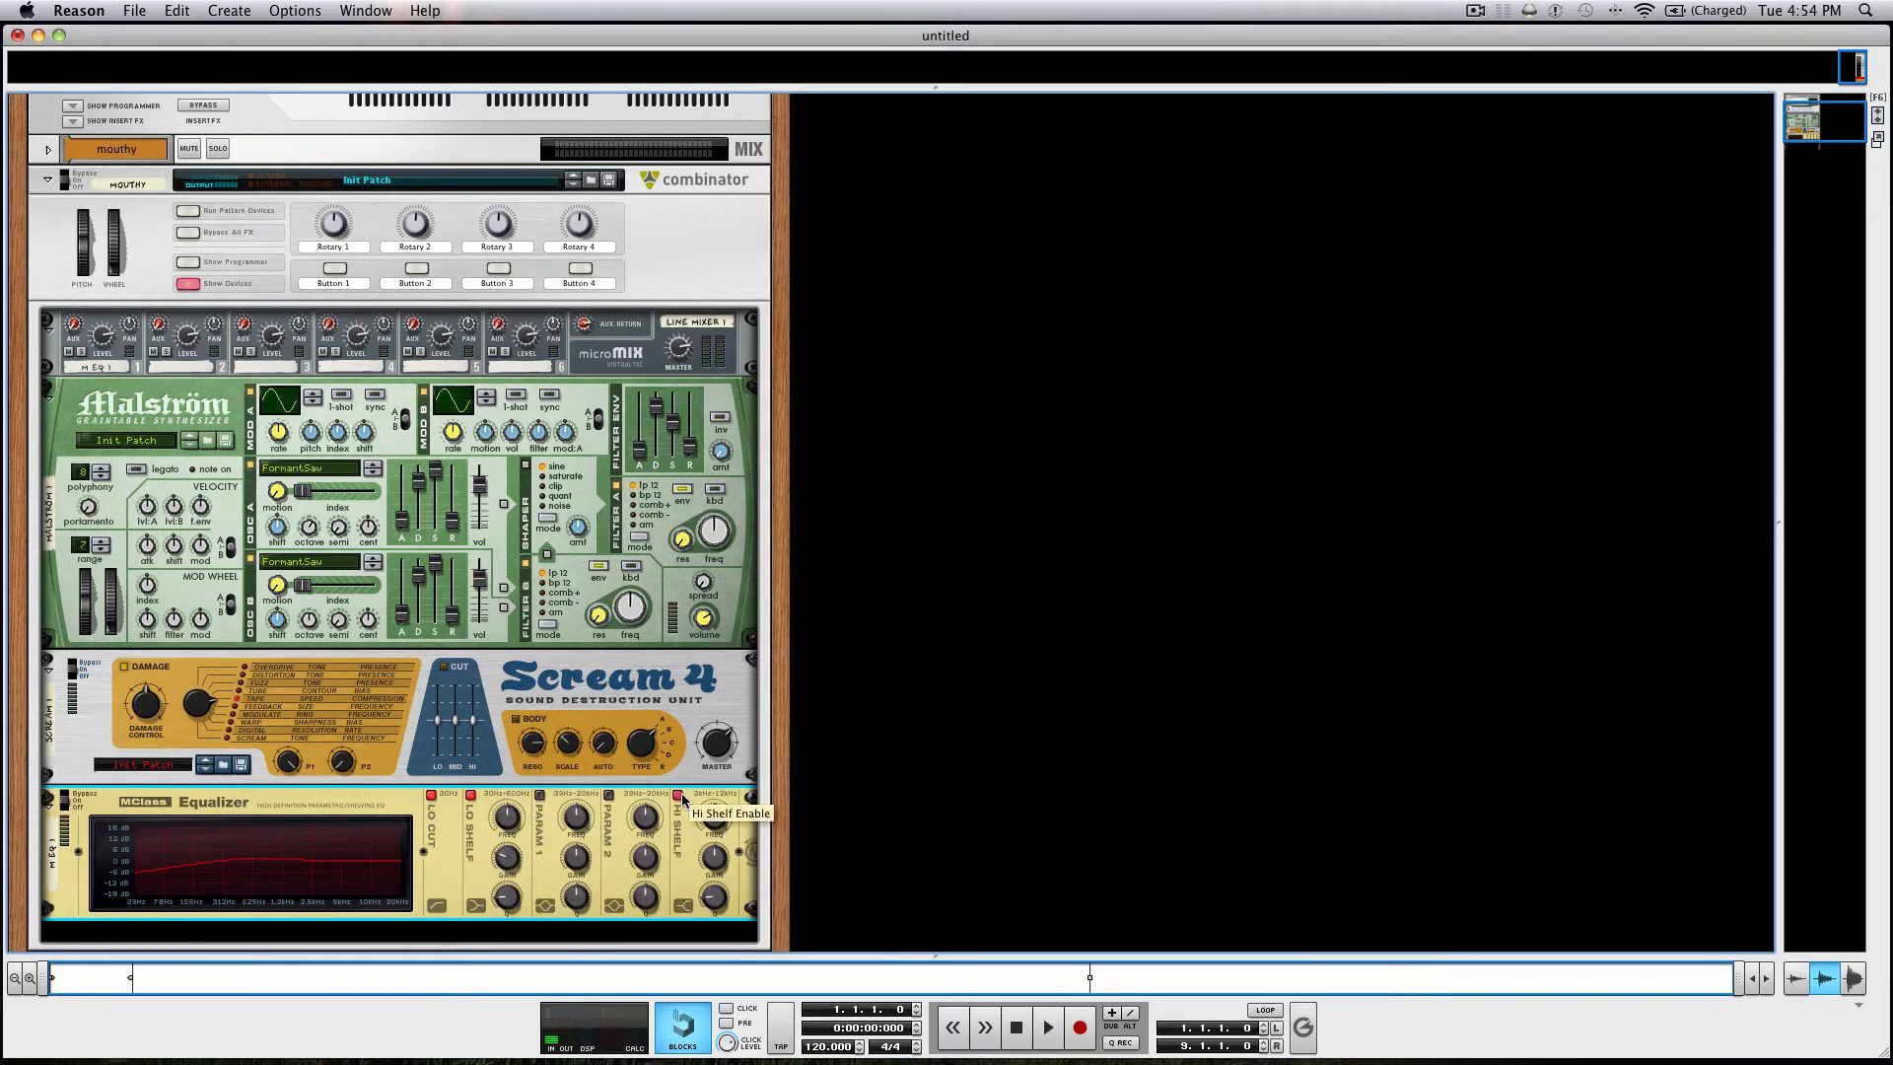
pyautogui.moveTo(719, 865); pyautogui.dragTo(719, 856)
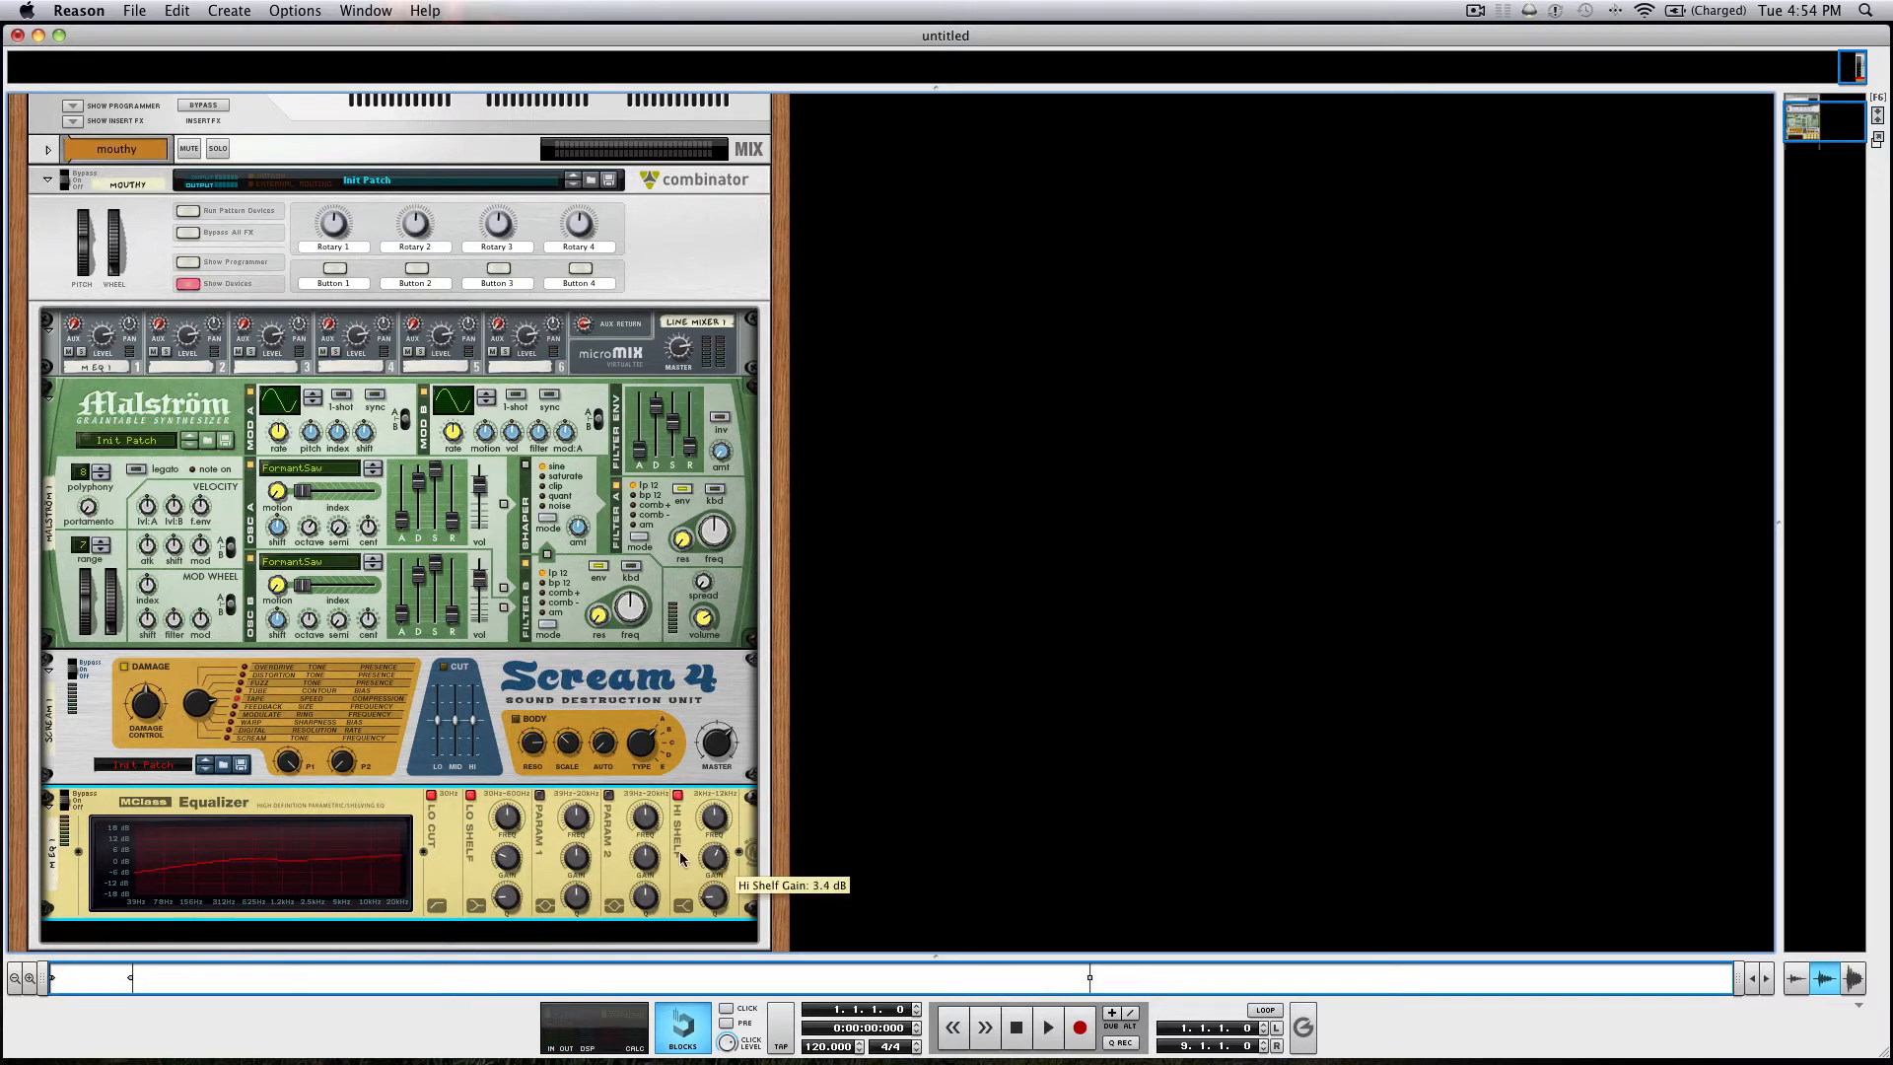
# Add two MClass Compressors in series below the equalizer inside the Combinator.
pyautogui.scroll(-4, 670, 856)
pyautogui.rightClick(540, 794)
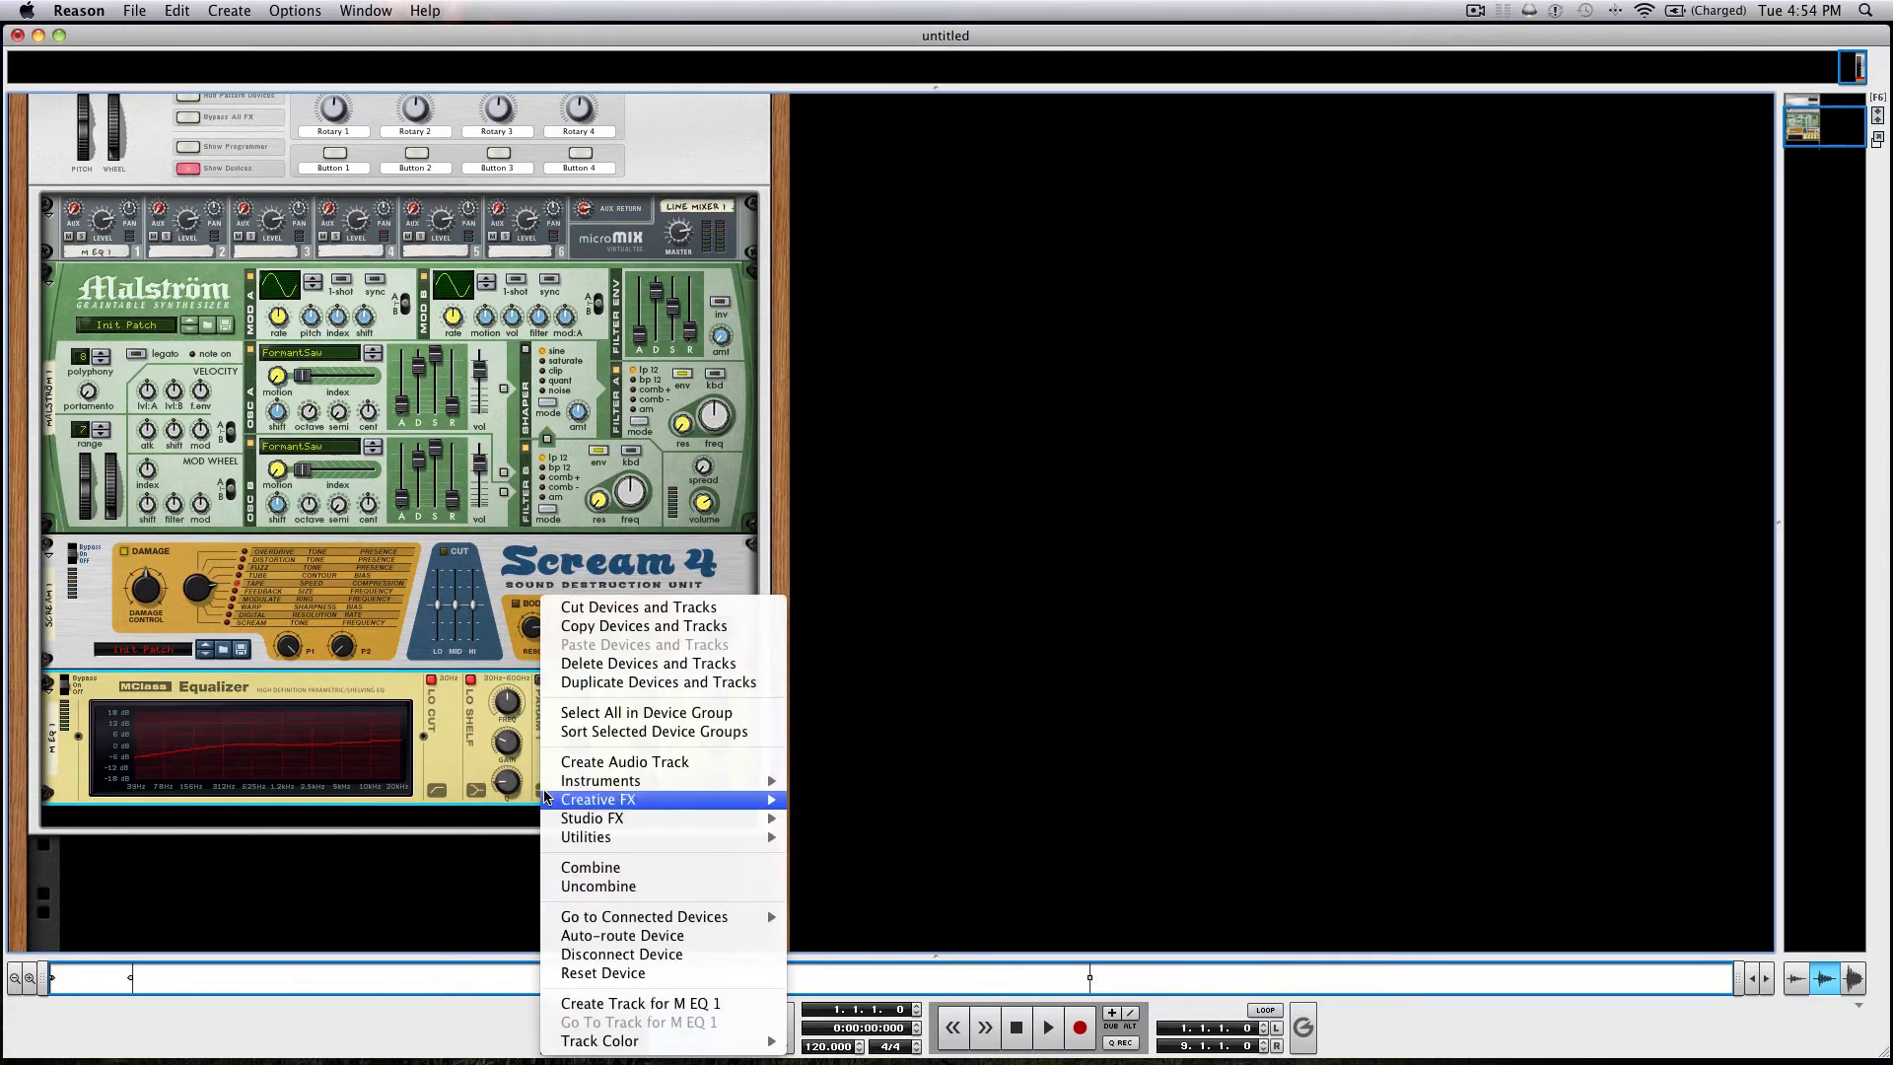
pyautogui.moveTo(619, 820)
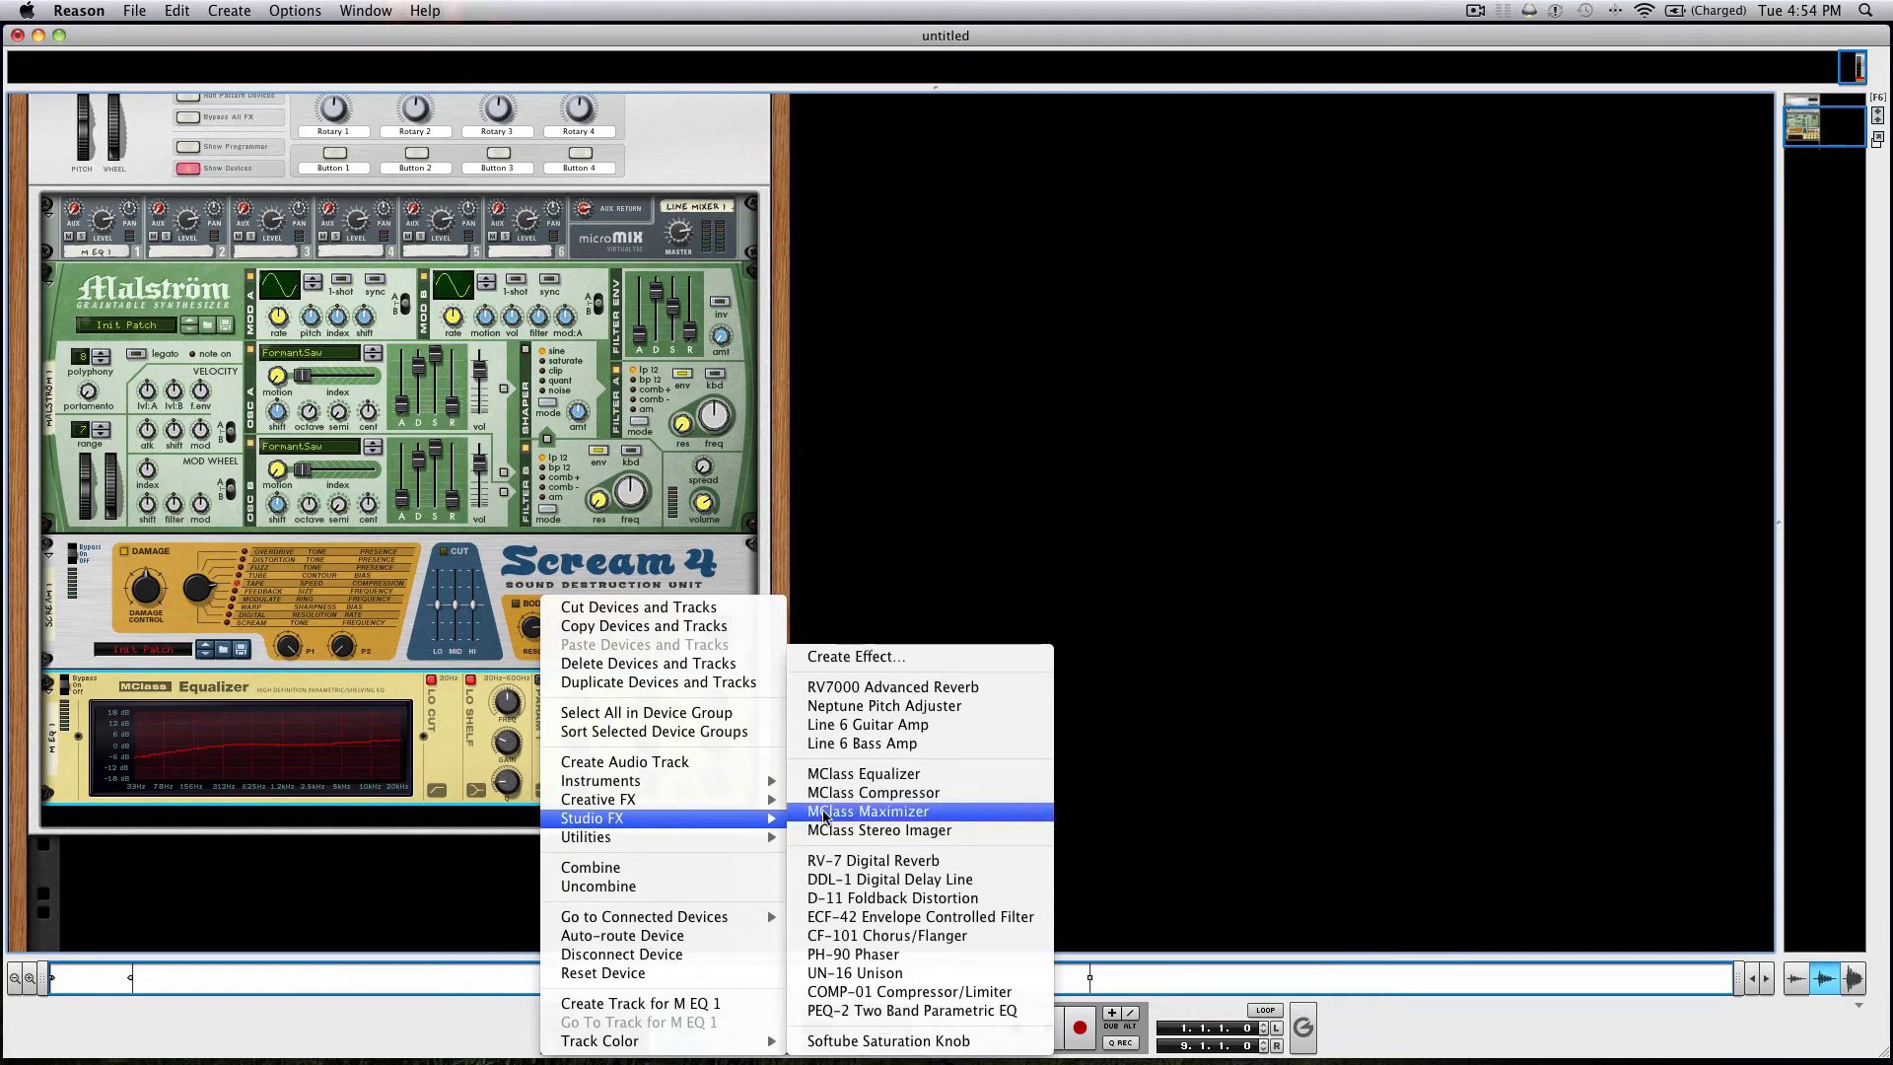
pyautogui.click(887, 793)
pyautogui.rightClick(528, 863)
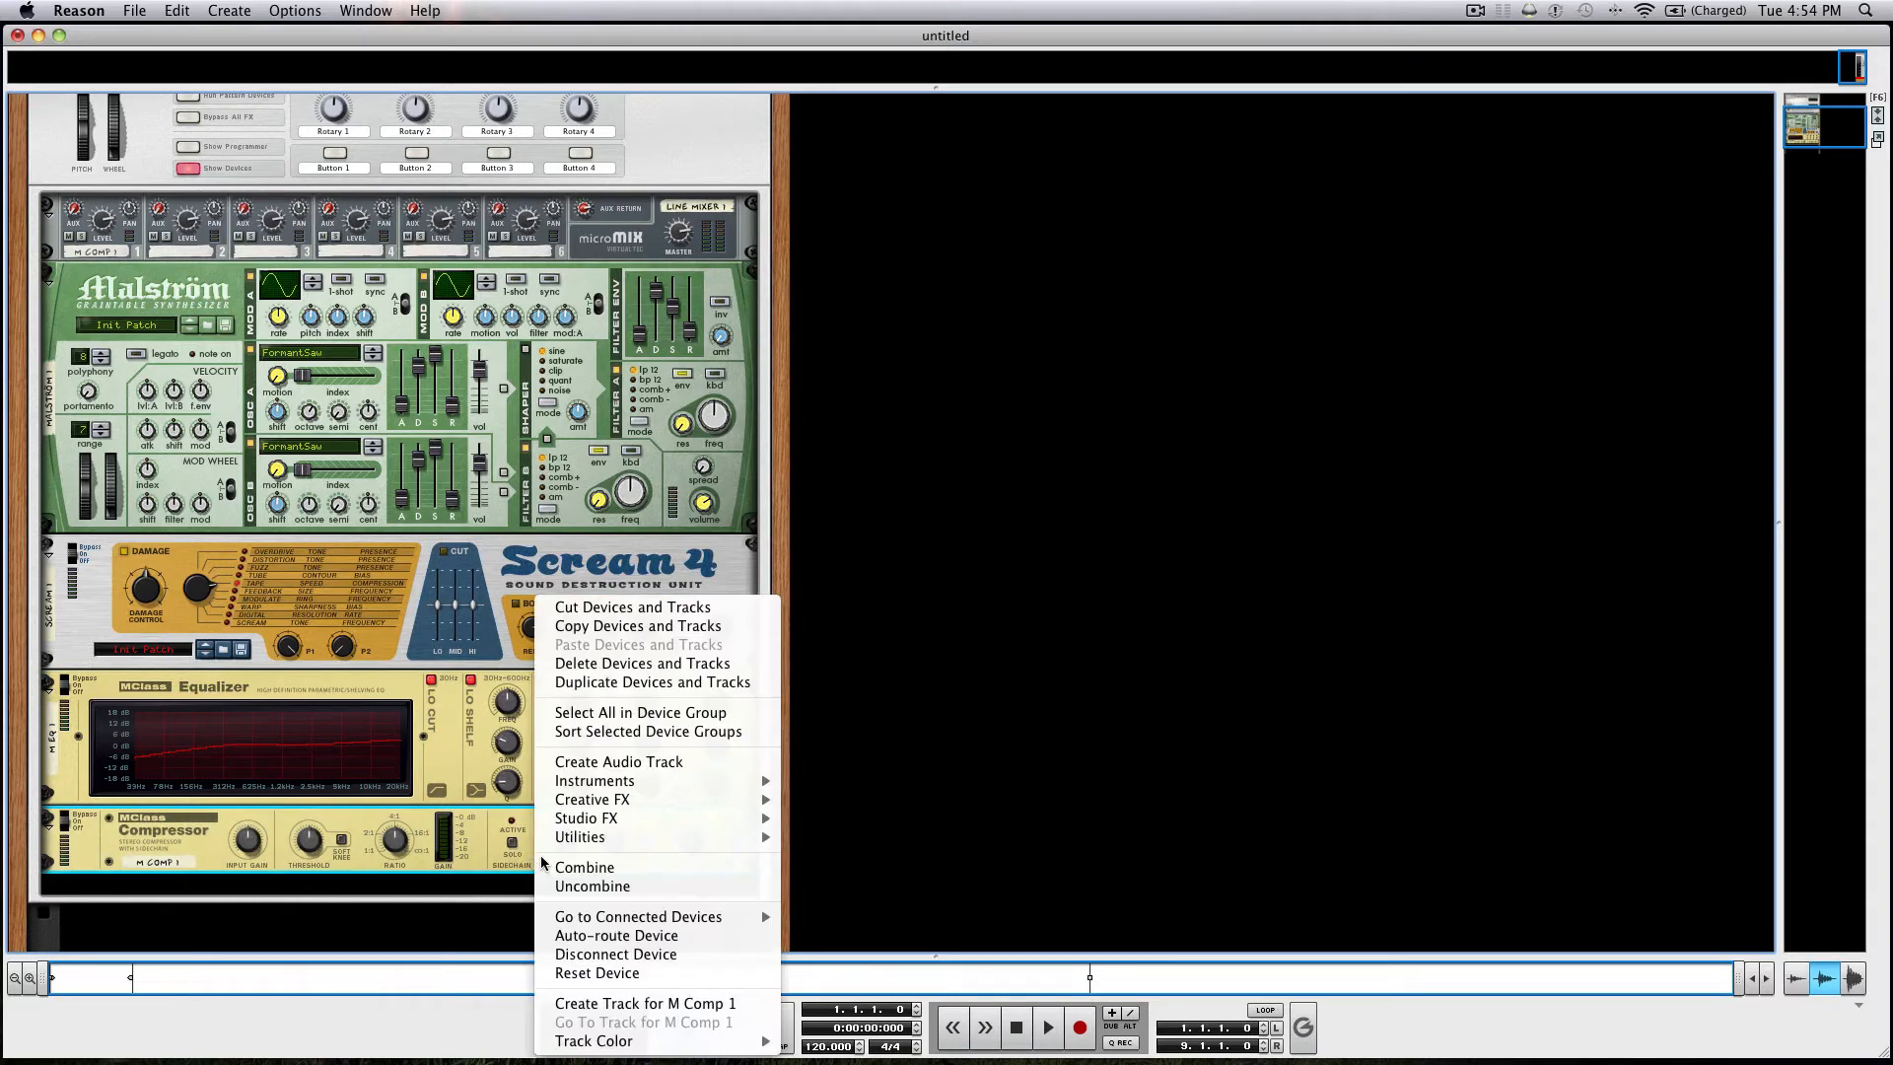
pyautogui.moveTo(625, 820)
pyautogui.click(880, 795)
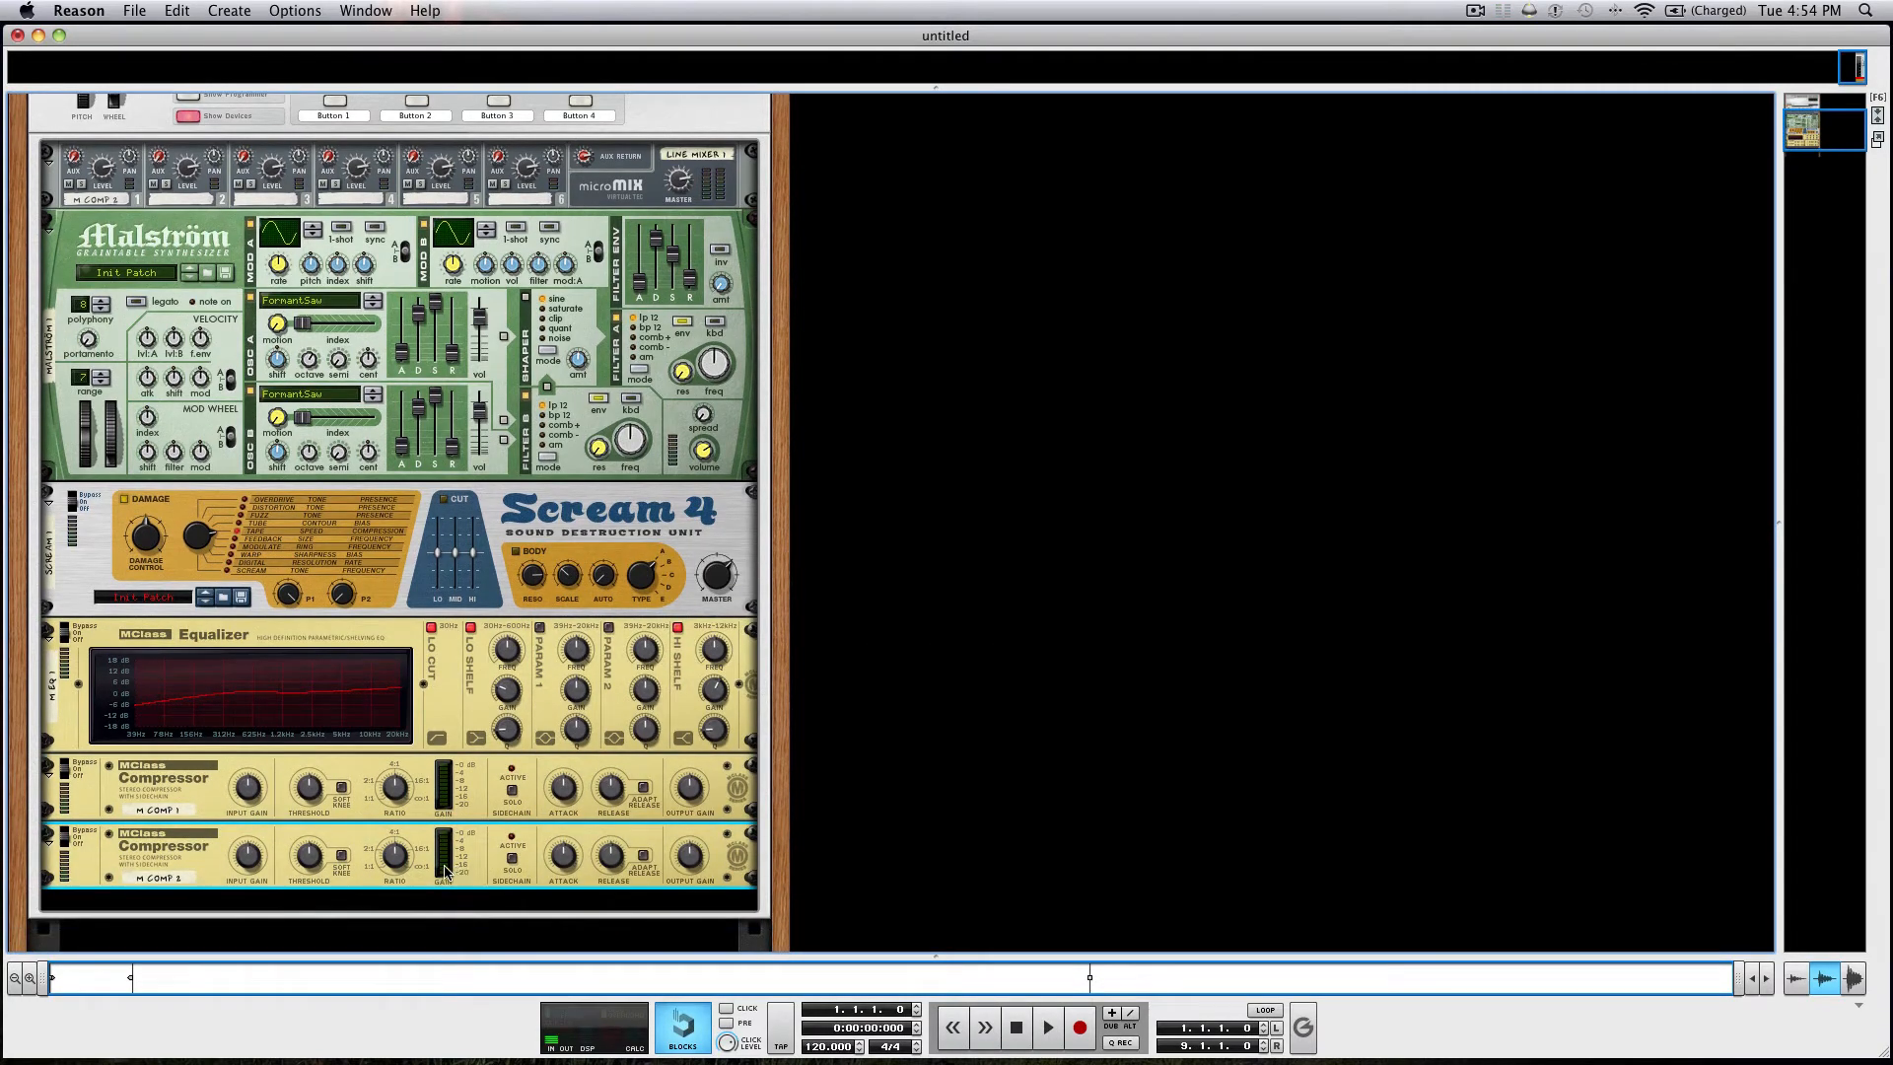
# Adjust the threshold of the first MClass Compressor.
pyautogui.click(309, 790)
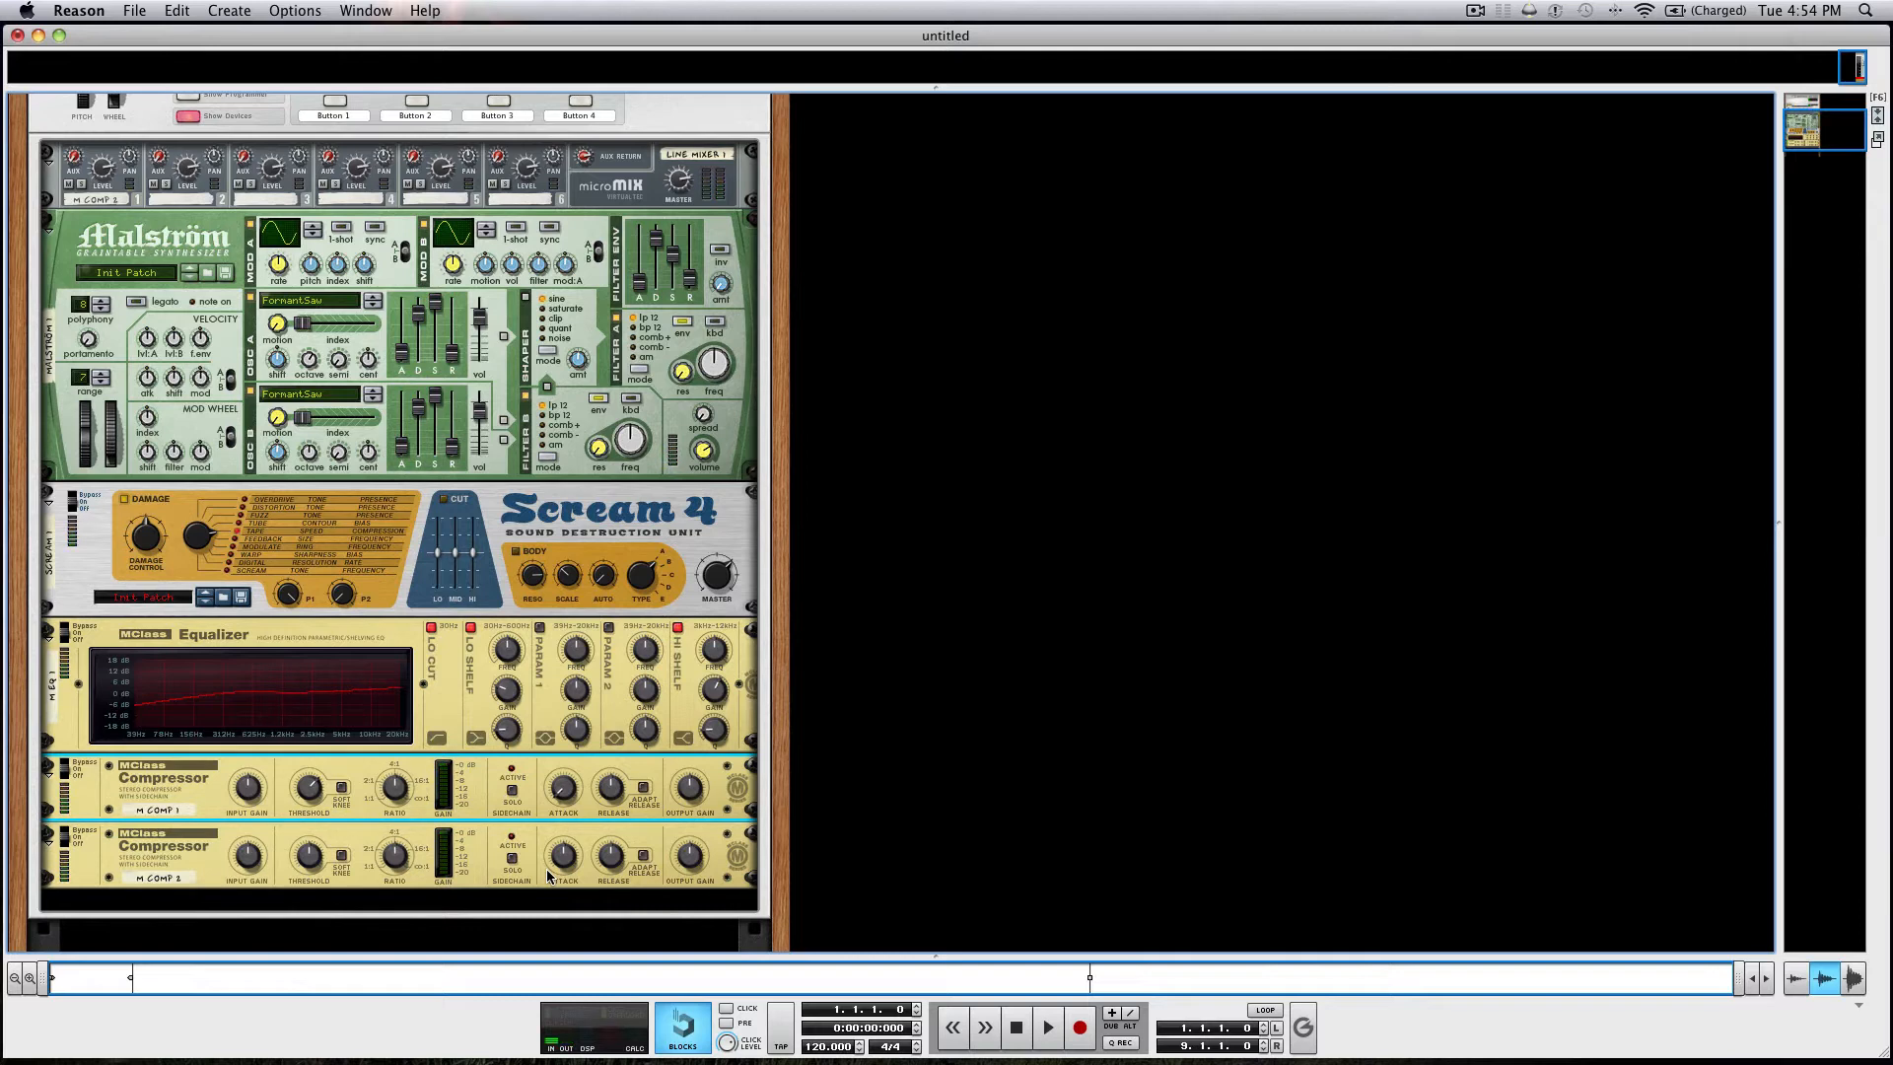
pyautogui.scroll(10, 613, 811)
pyautogui.scroll(-4, 613, 810)
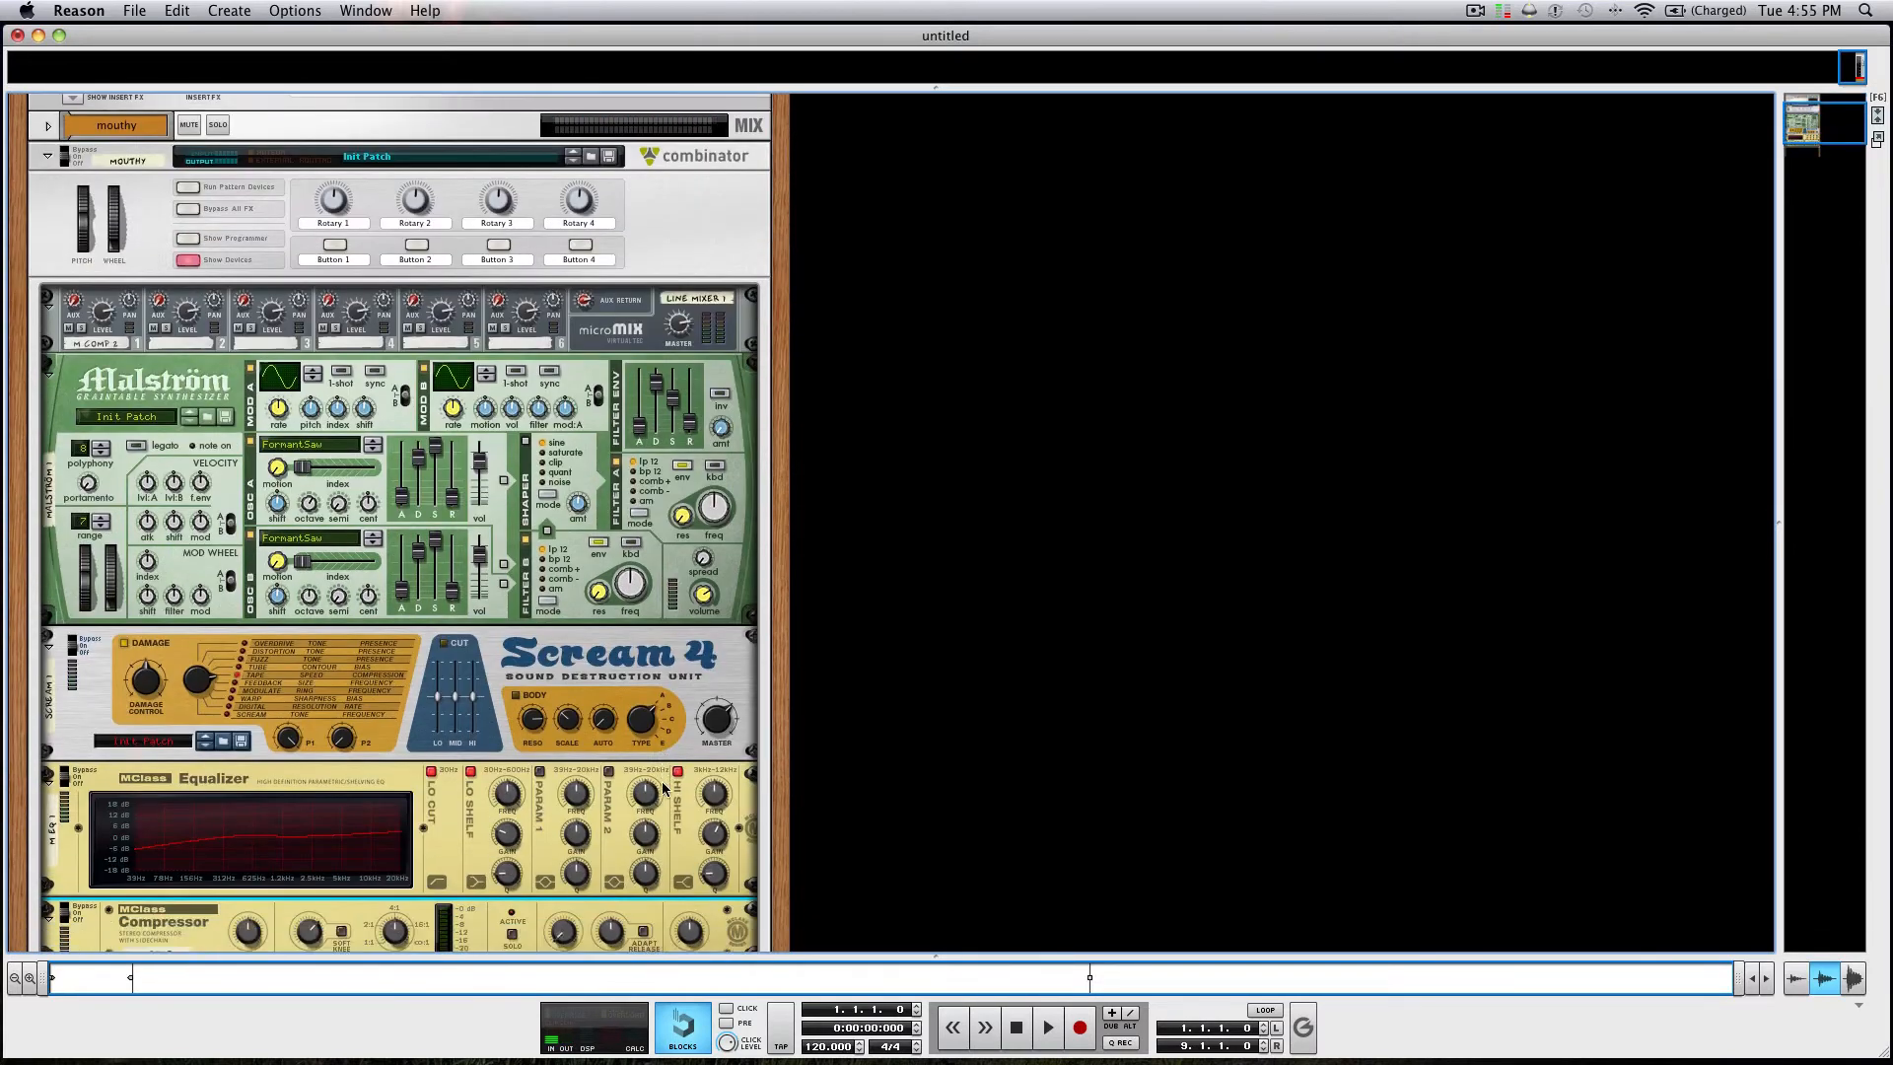
# Create a Redrum drum machine in a new rack column outside the Combinator.
pyautogui.rightClick(853, 661)
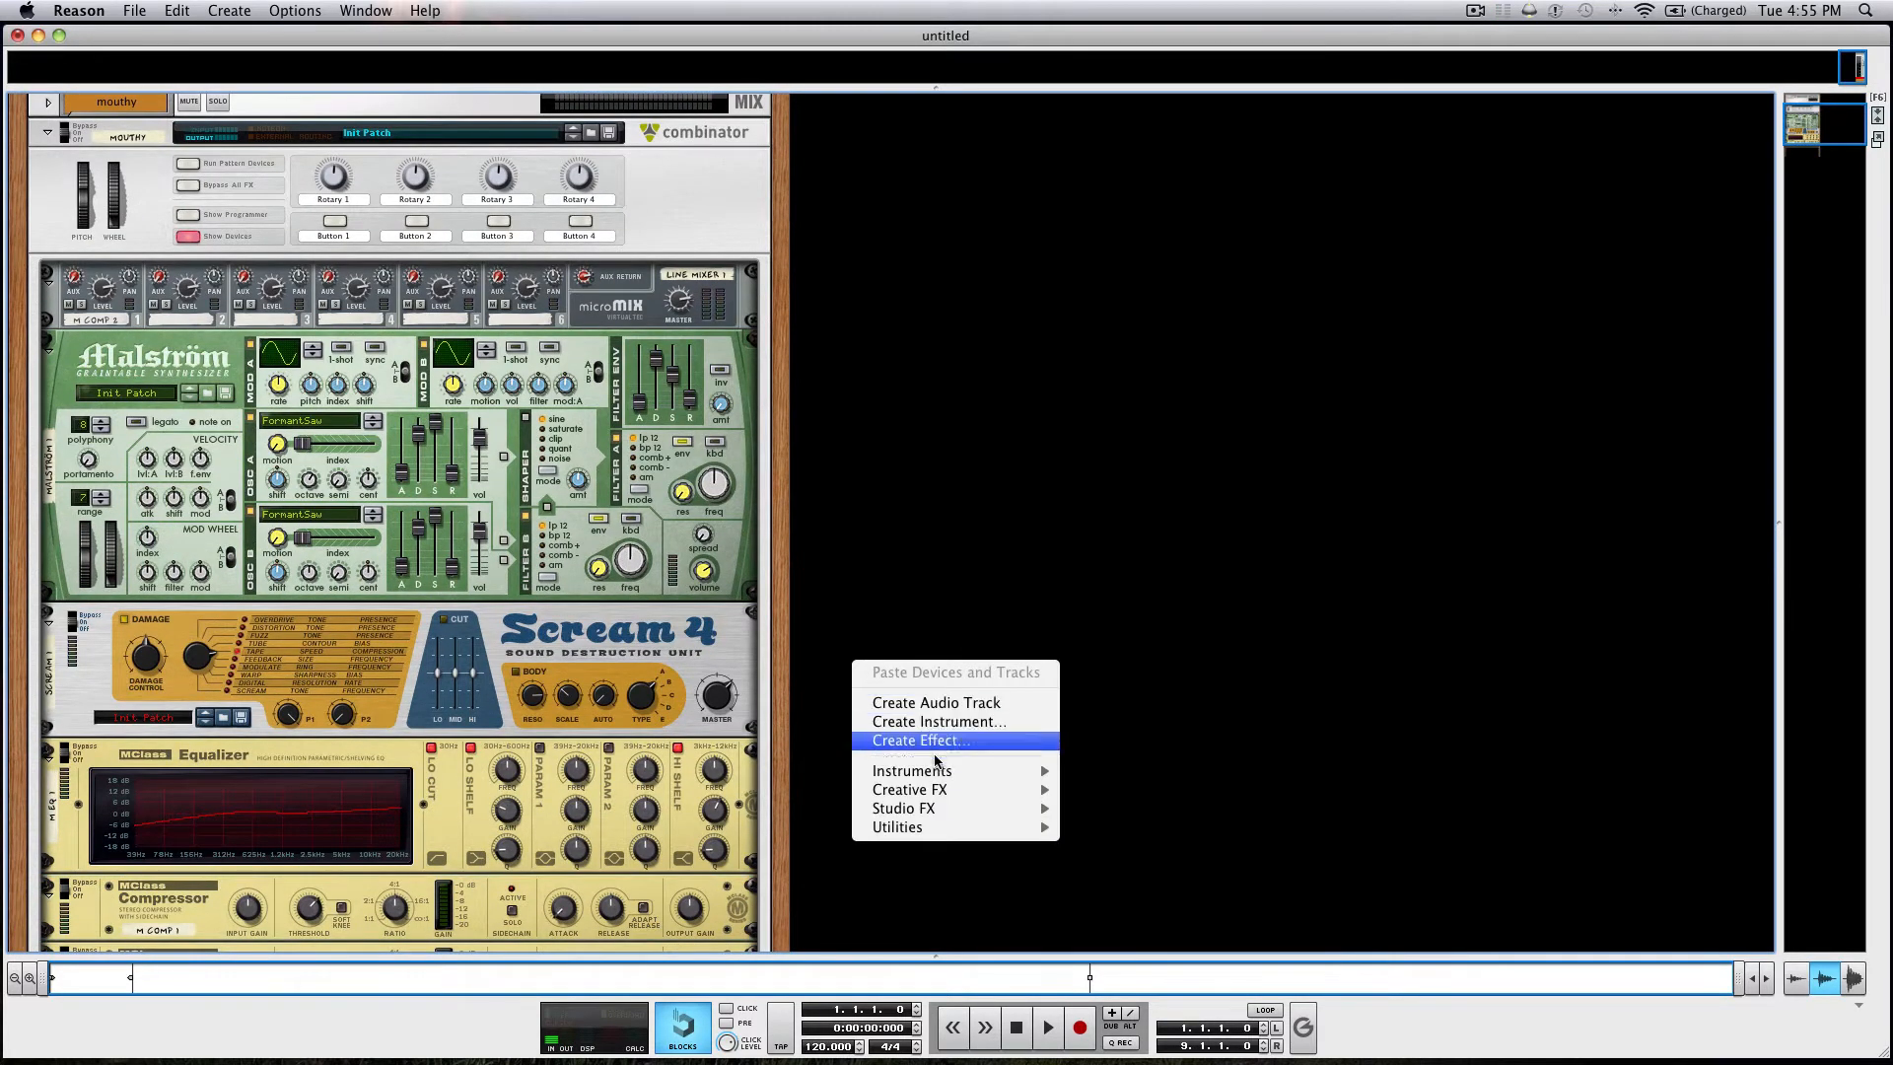
pyautogui.moveTo(936, 775)
pyautogui.click(1164, 790)
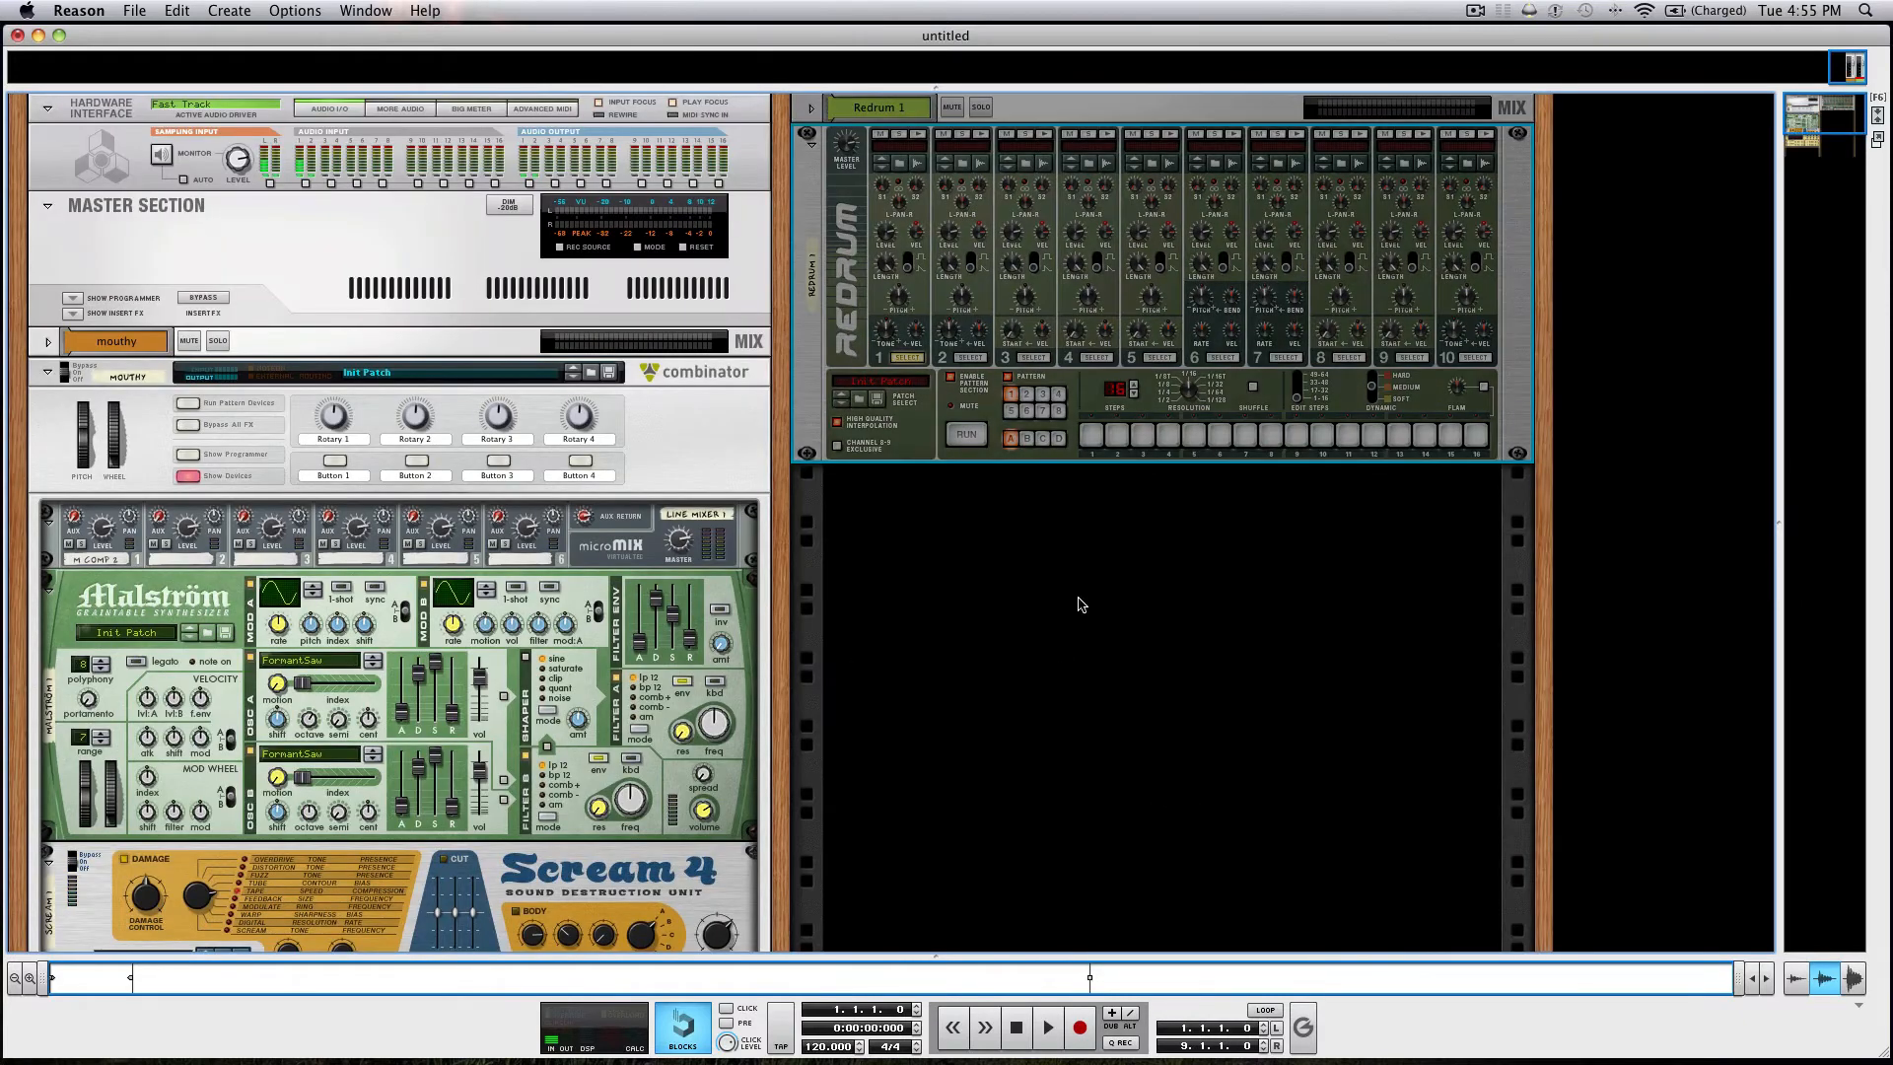
# For Redrum channel 1, browse the Reason Factory Sound Bank to Redrum Drum Kits, xclusive drums-sorted, 01_BassDrums.
pyautogui.click(908, 166)
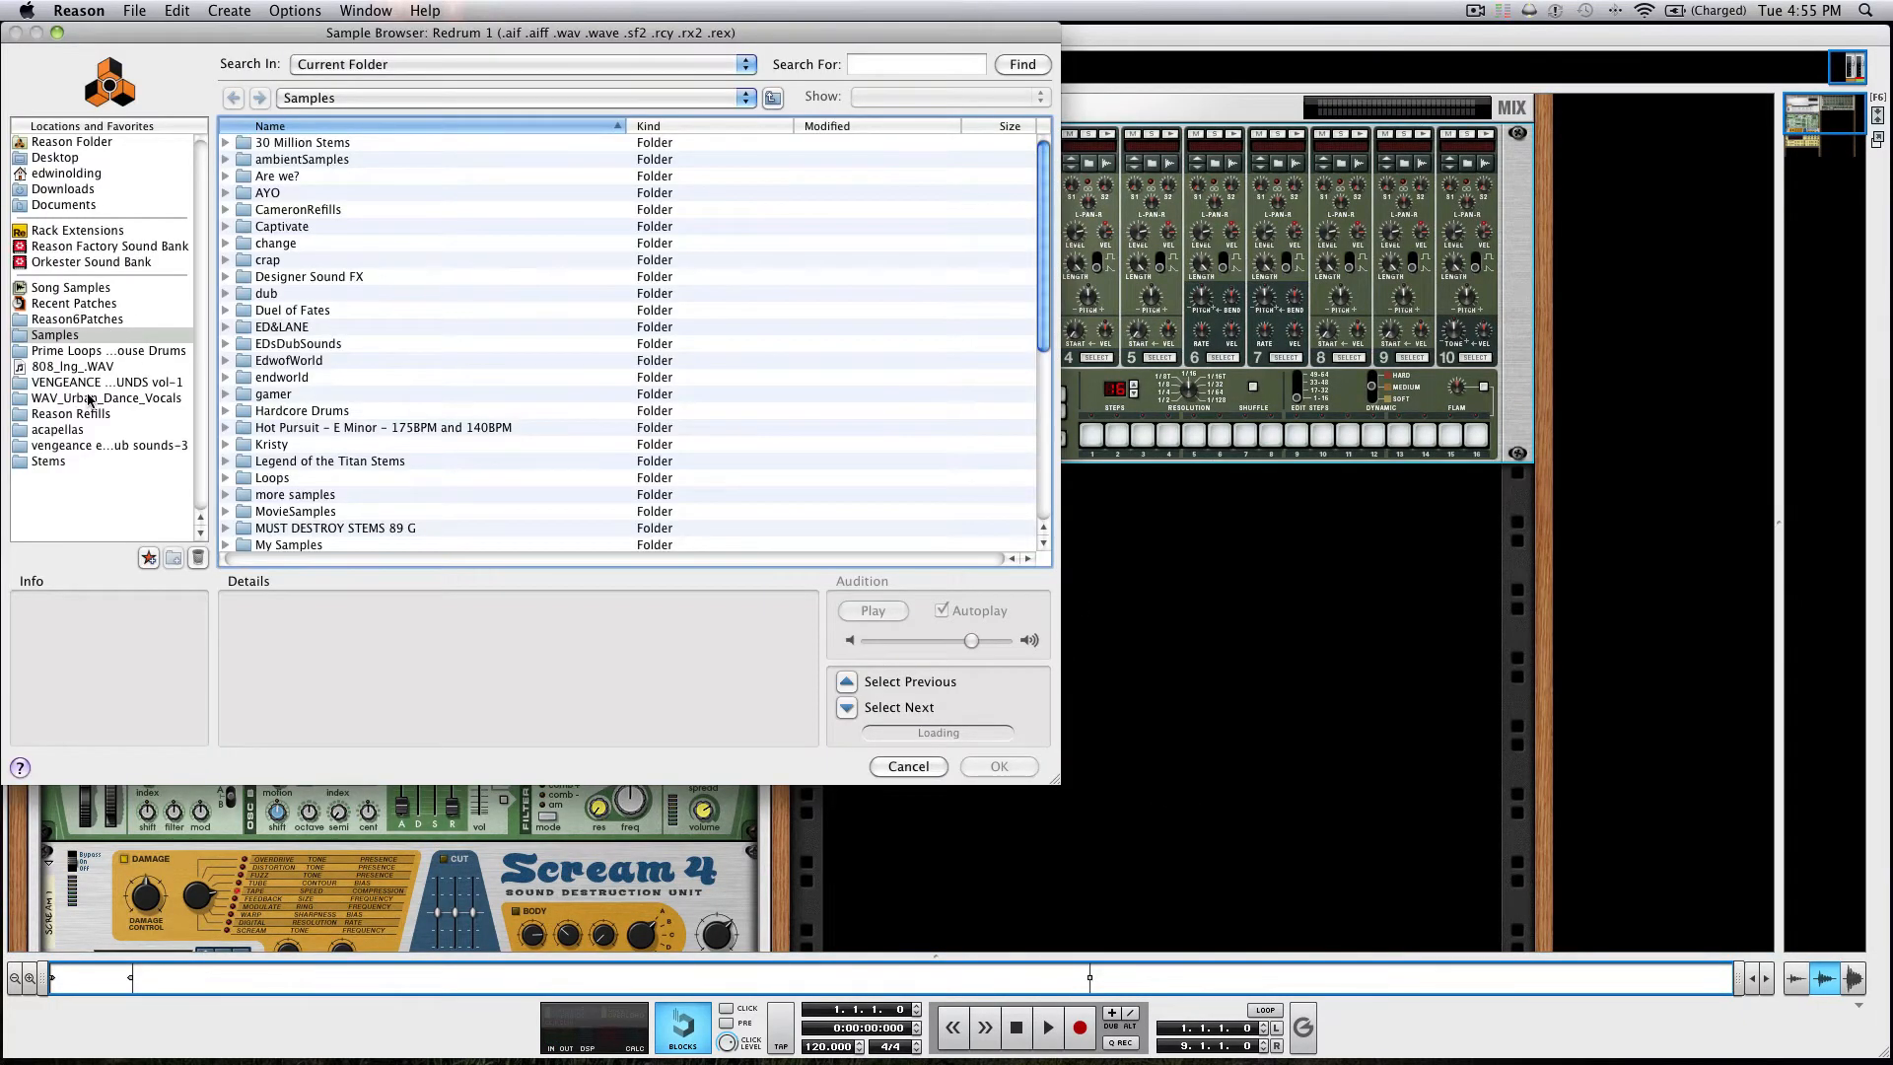
pyautogui.click(73, 246)
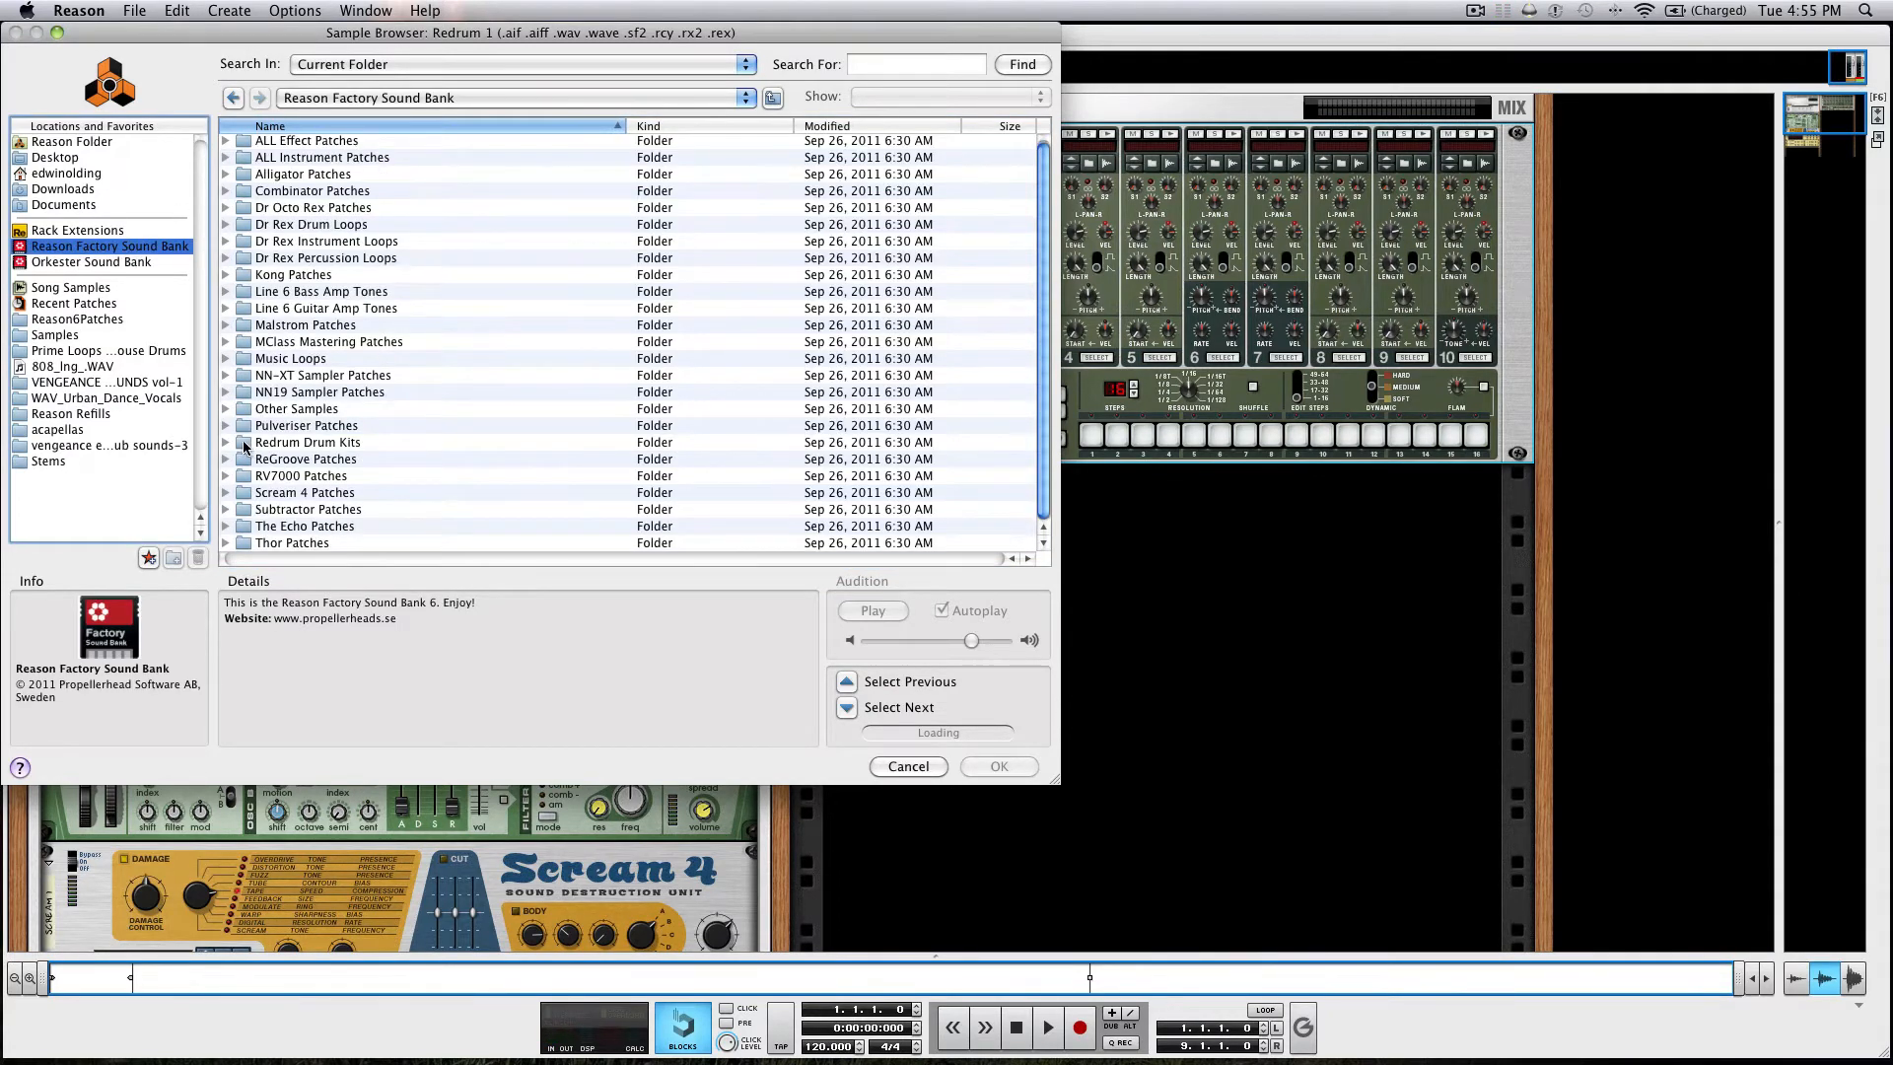
pyautogui.click(226, 442)
pyautogui.scroll(-5, 254, 434)
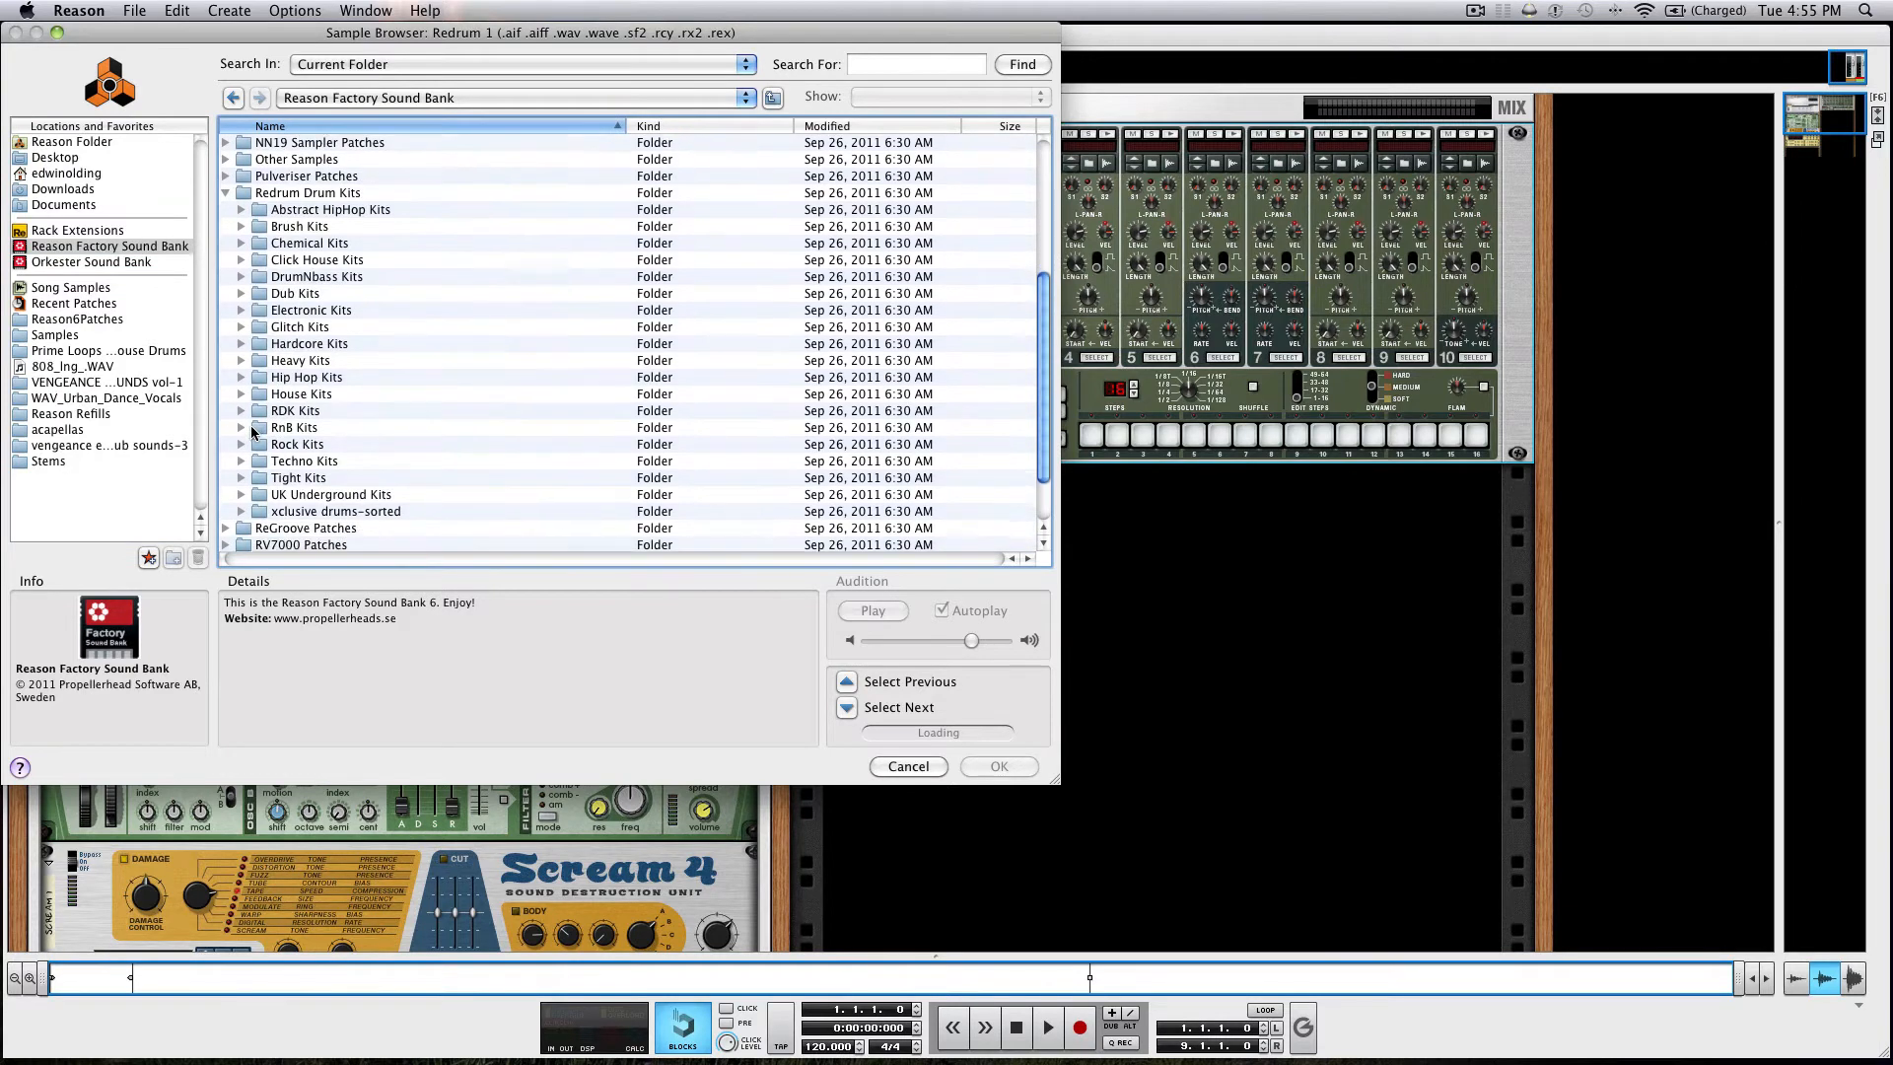
pyautogui.scroll(-2, 252, 432)
pyautogui.click(243, 441)
pyautogui.scroll(-4, 246, 443)
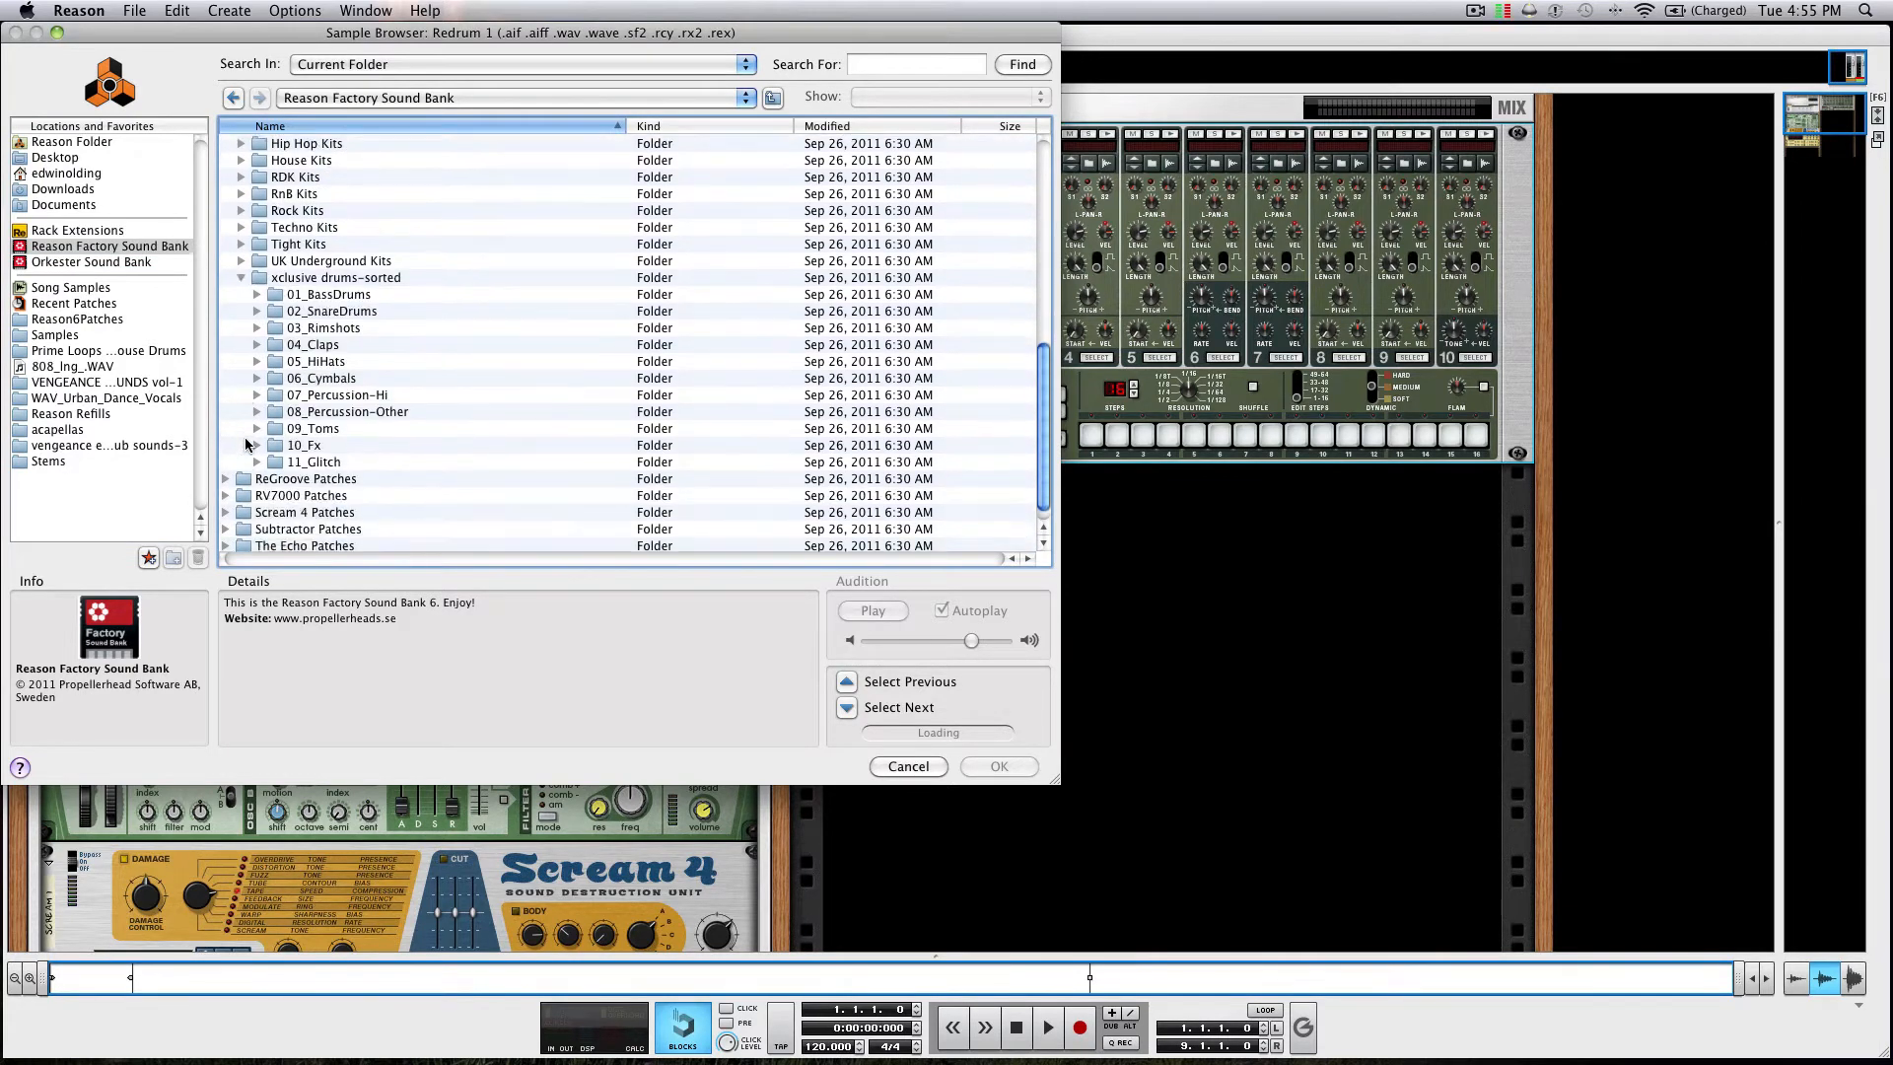
pyautogui.click(257, 296)
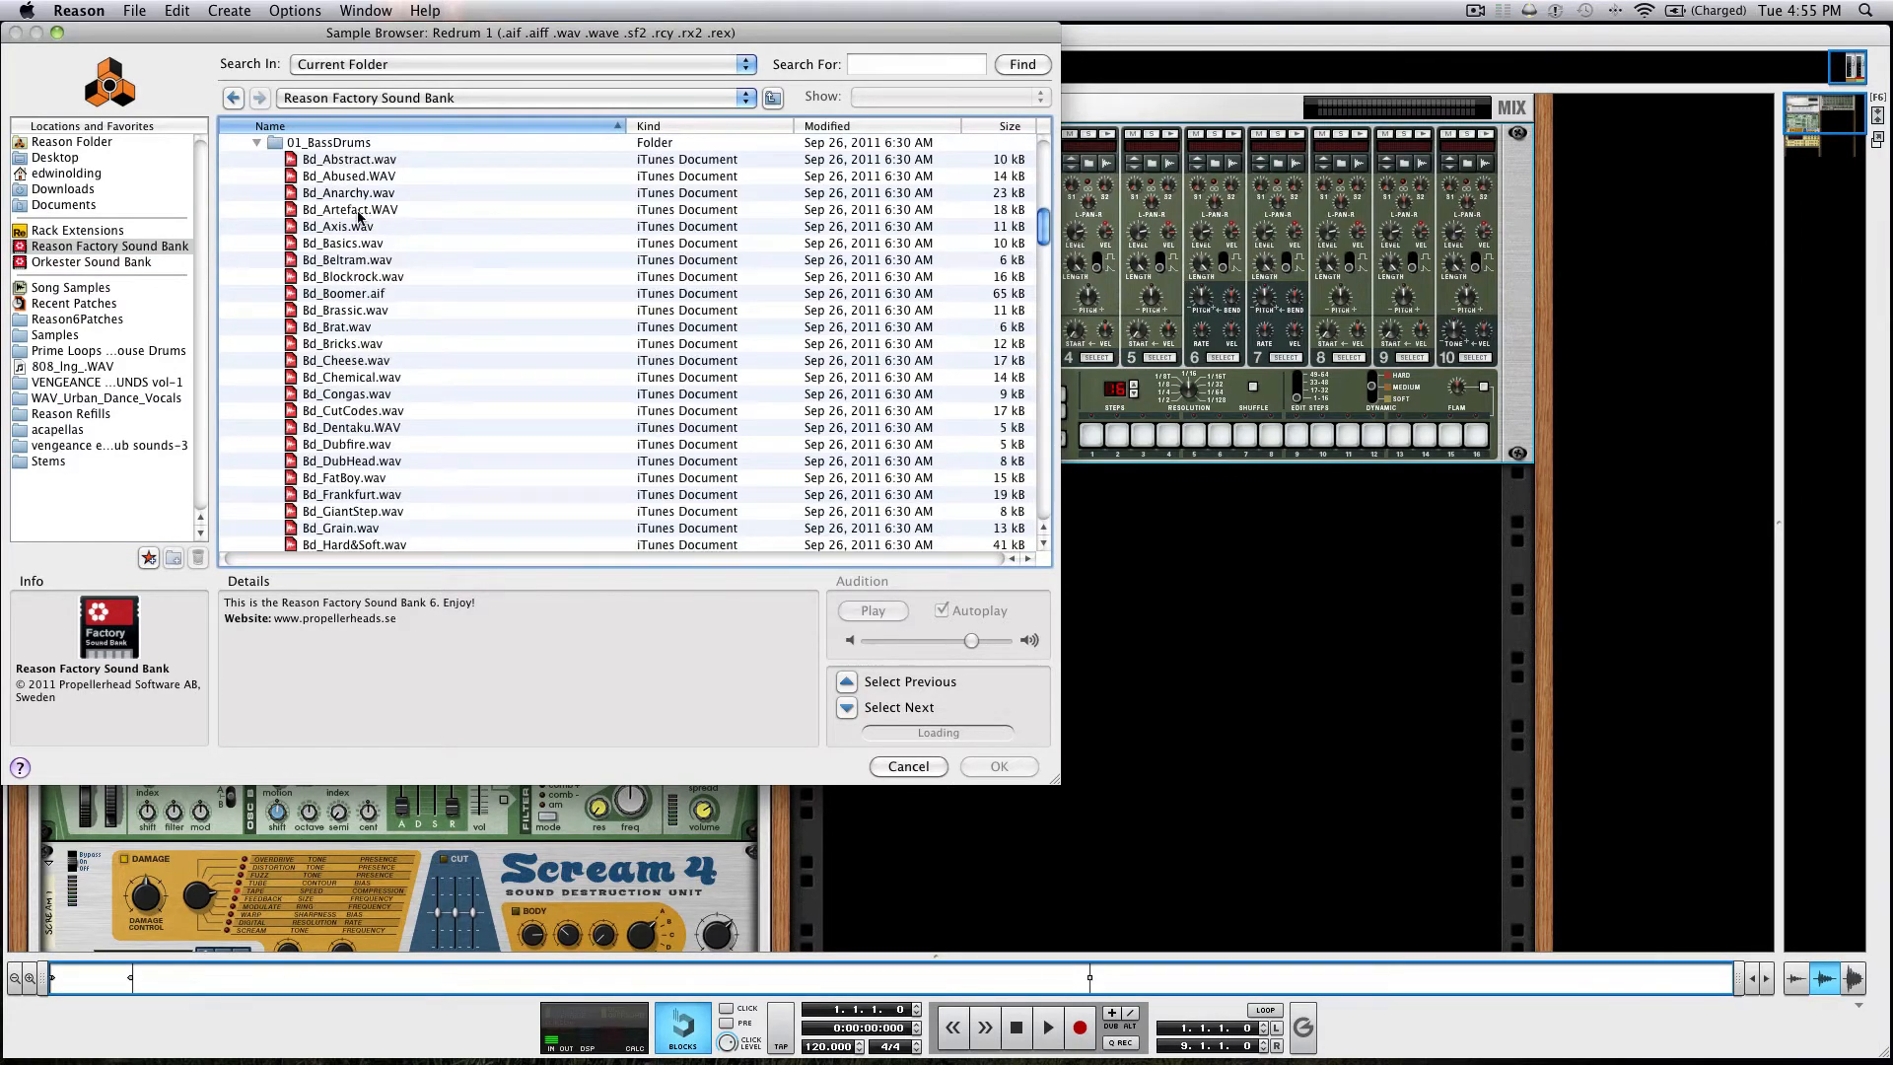
# Audition several bass drum samples and load Bd_Basics.wav into Redrum channel 1.
pyautogui.click(361, 160)
pyautogui.click(360, 178)
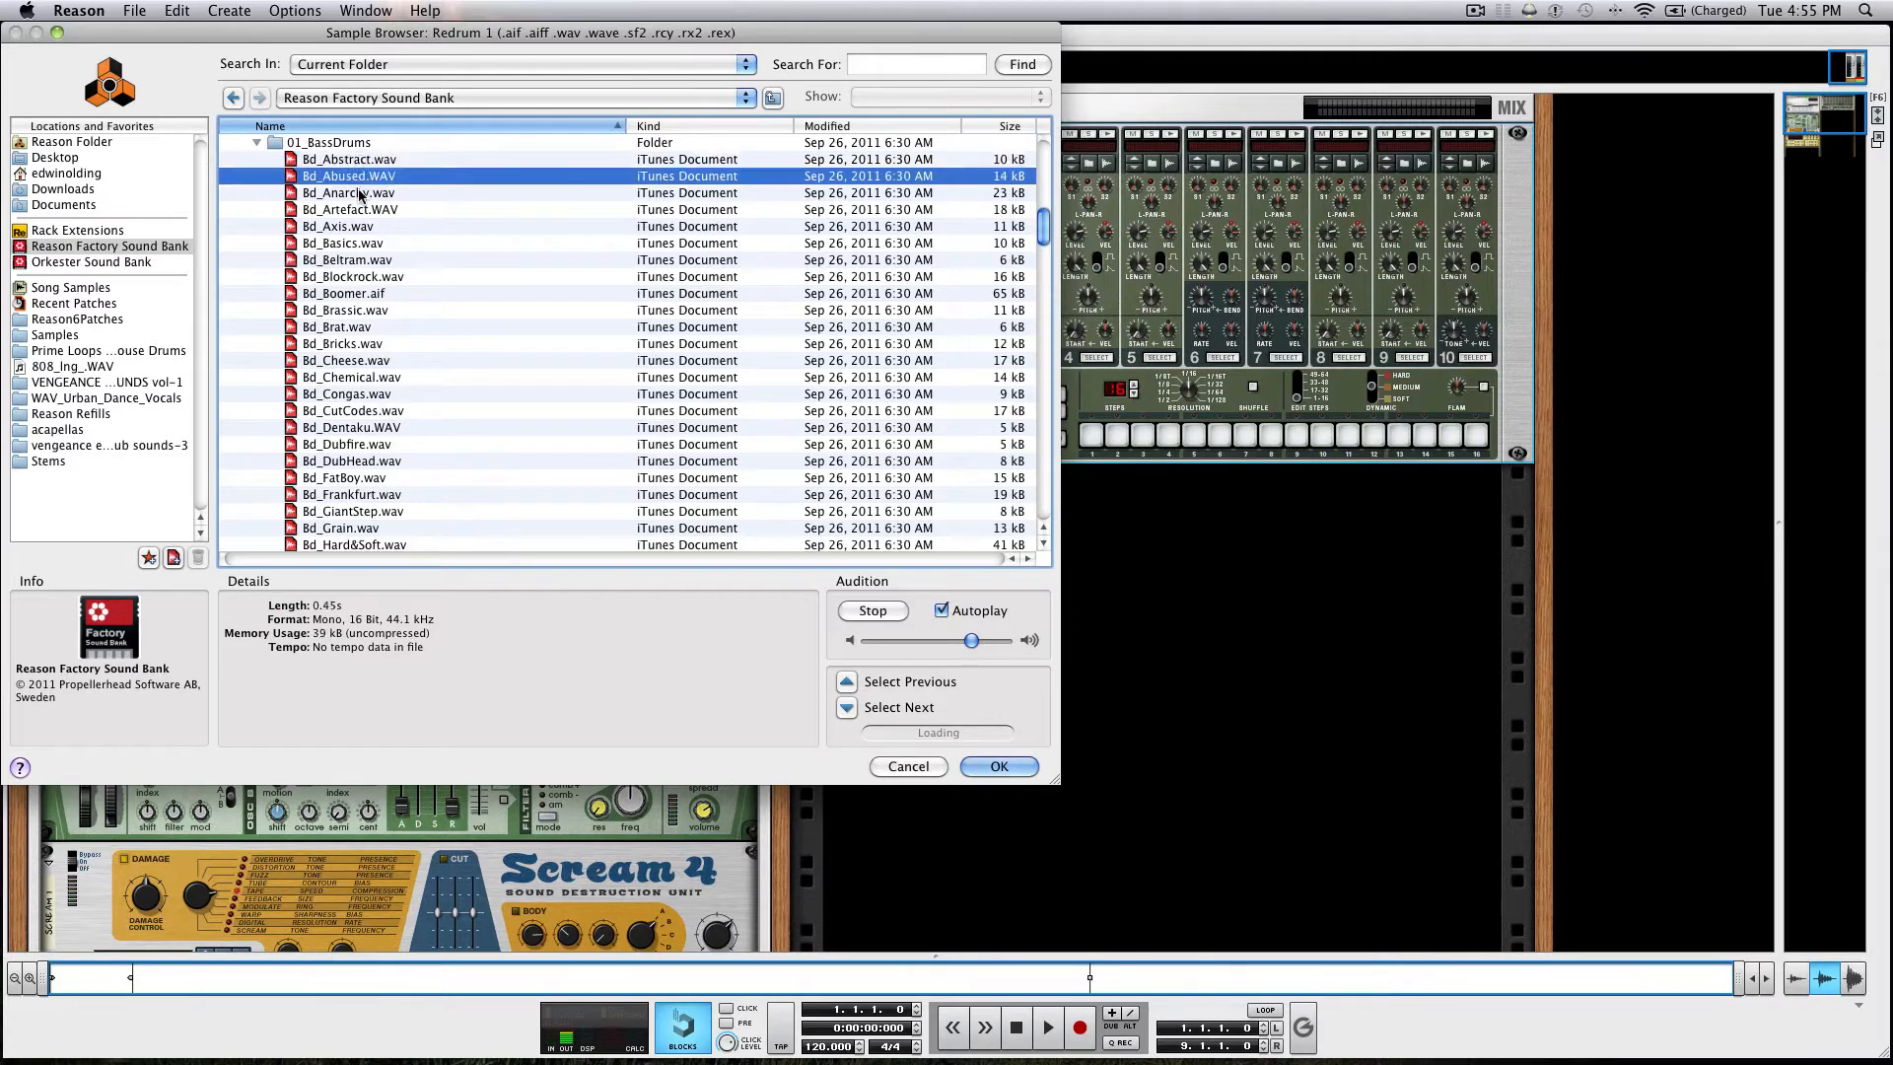
pyautogui.click(361, 193)
pyautogui.click(358, 243)
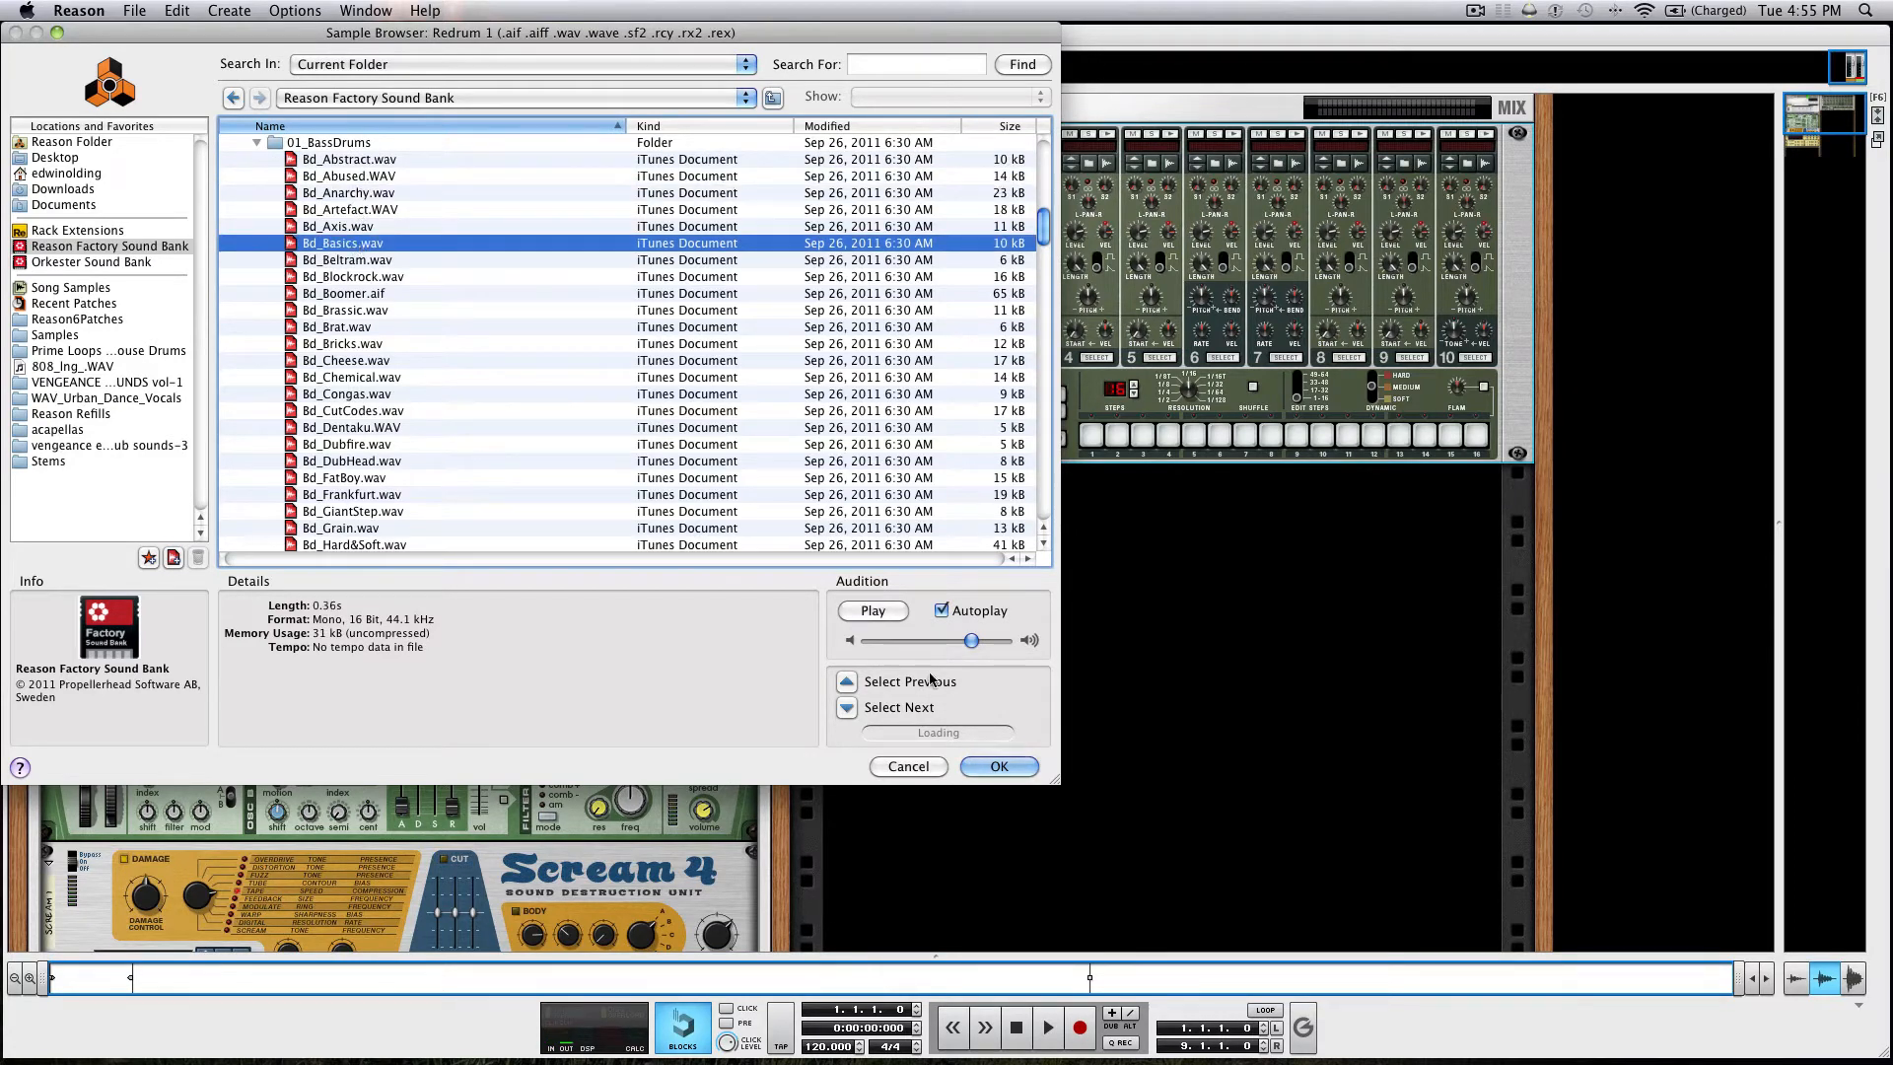
pyautogui.click(981, 766)
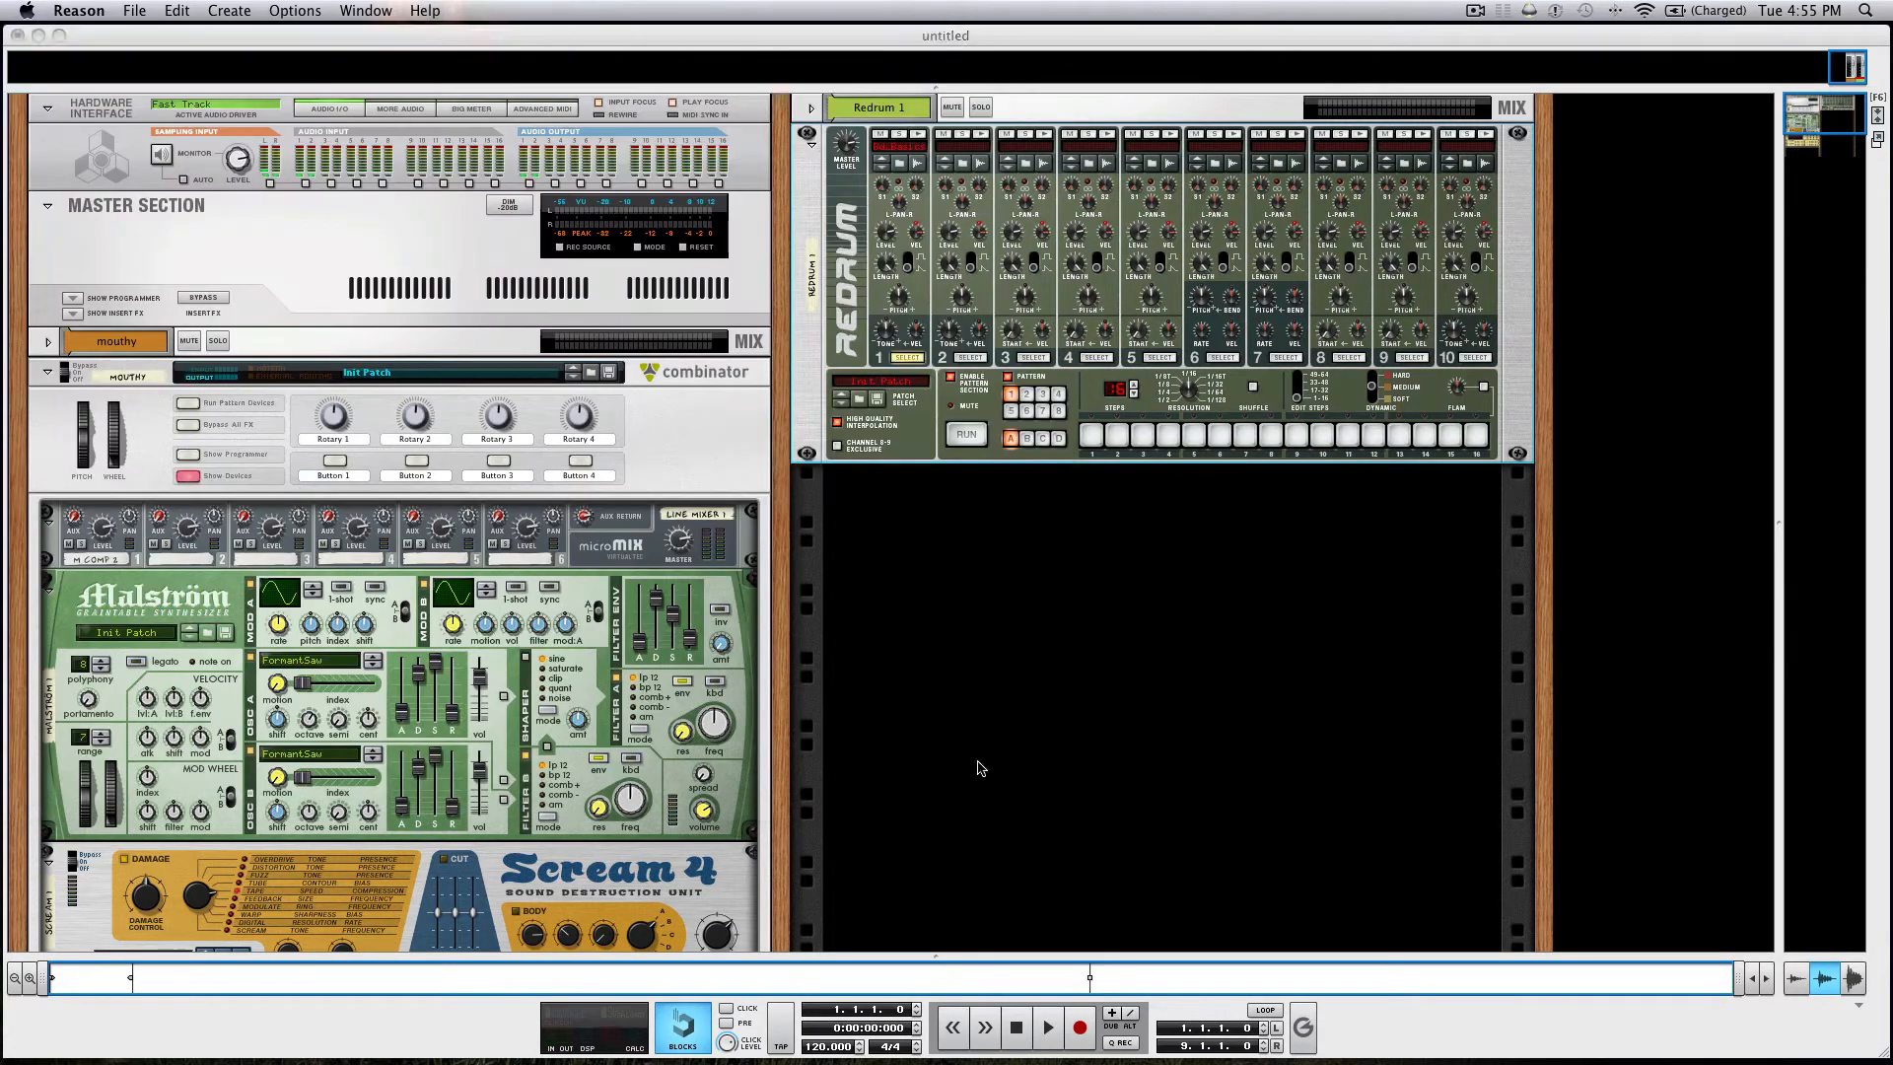
# Raise the Redrum's step dynamic and program channel 1 kicks on steps 1, 5, 9 and 13.
pyautogui.click(1370, 384)
pyautogui.click(1091, 435)
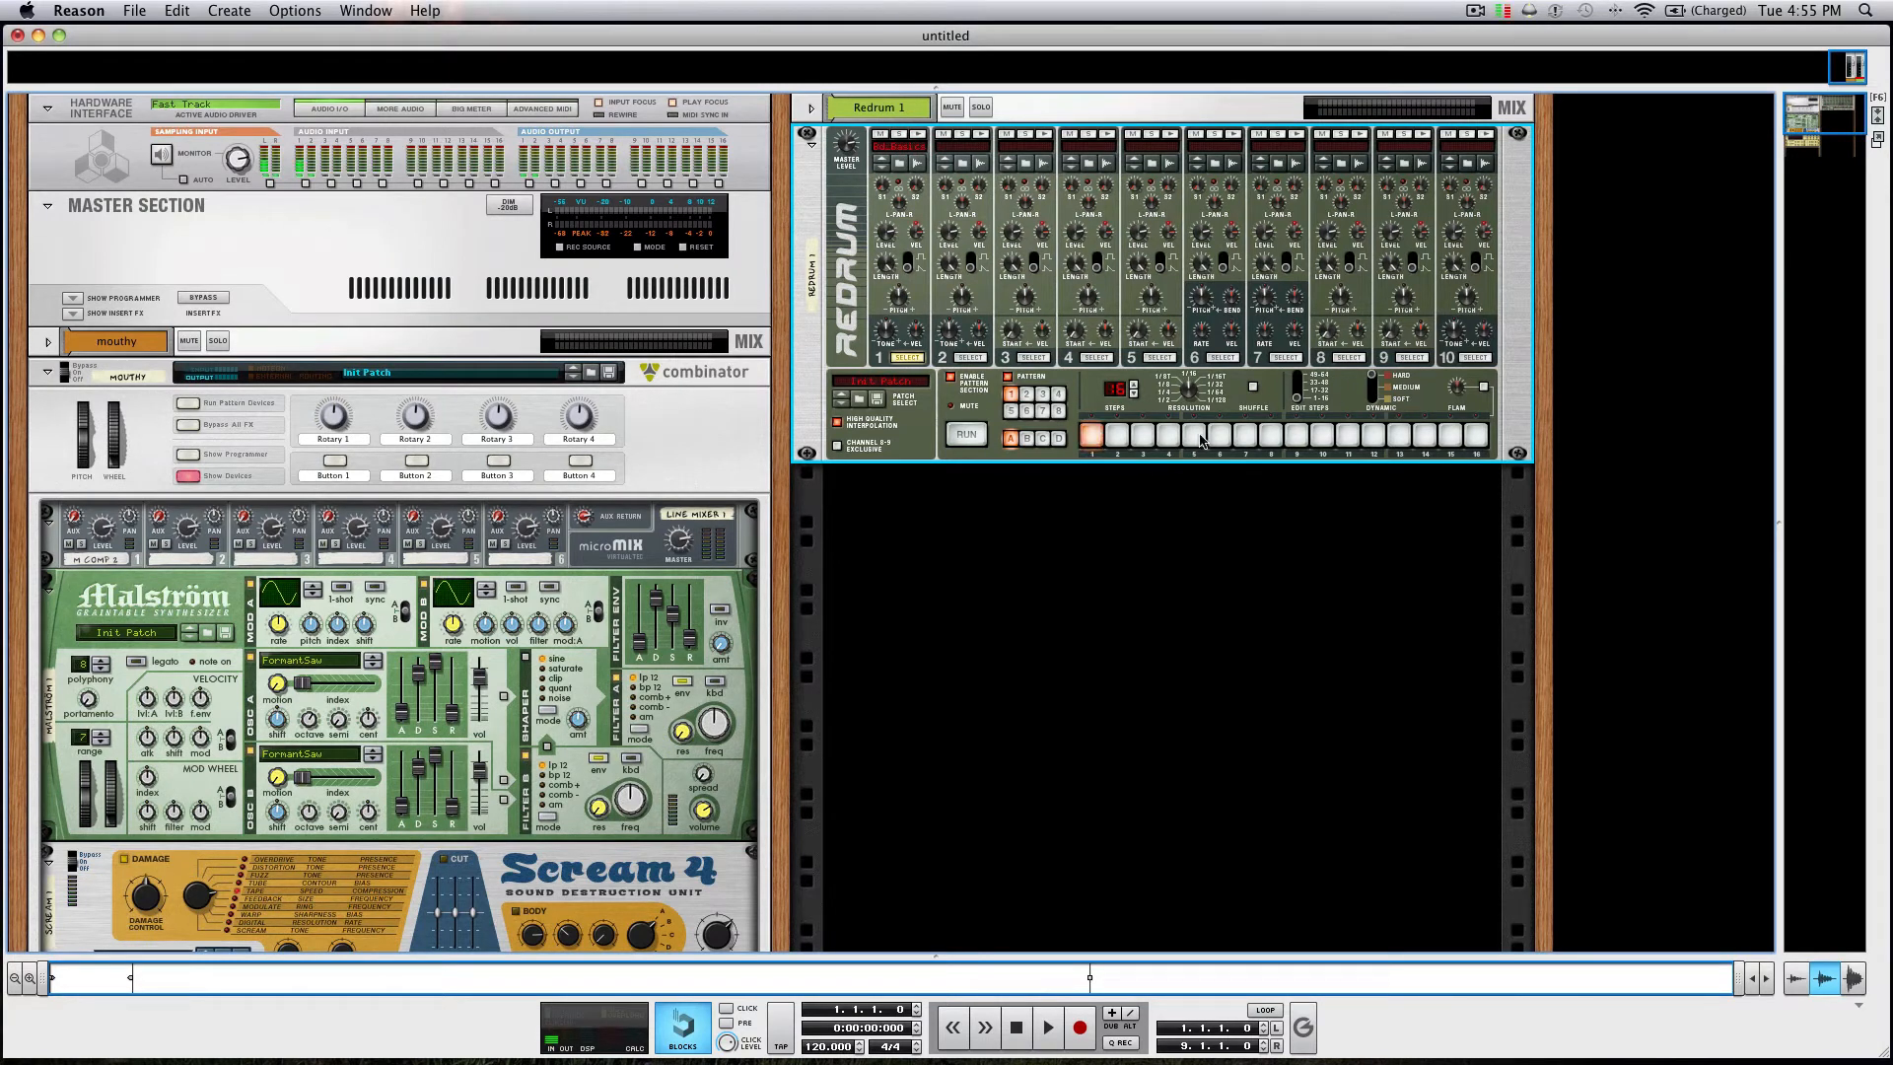
pyautogui.click(1193, 435)
pyautogui.click(1296, 434)
pyautogui.click(1399, 435)
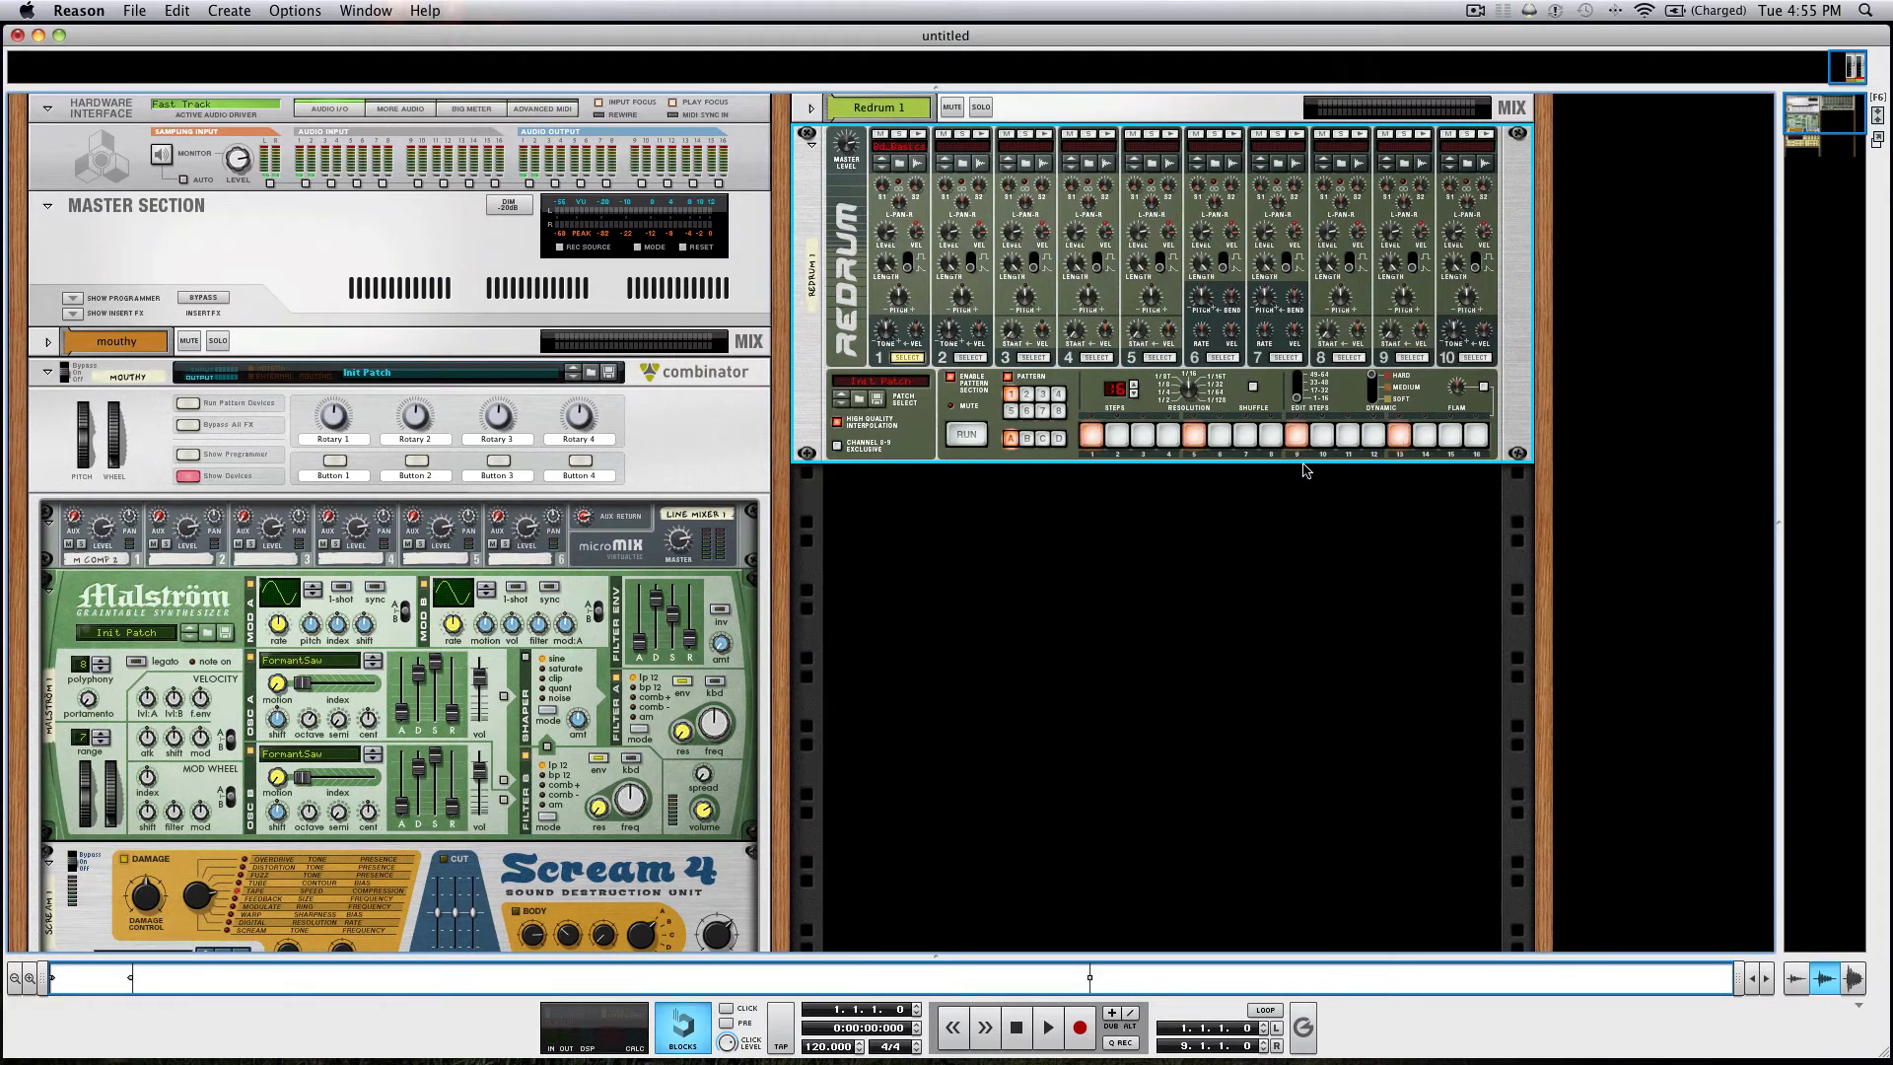
pyautogui.press('Tab')
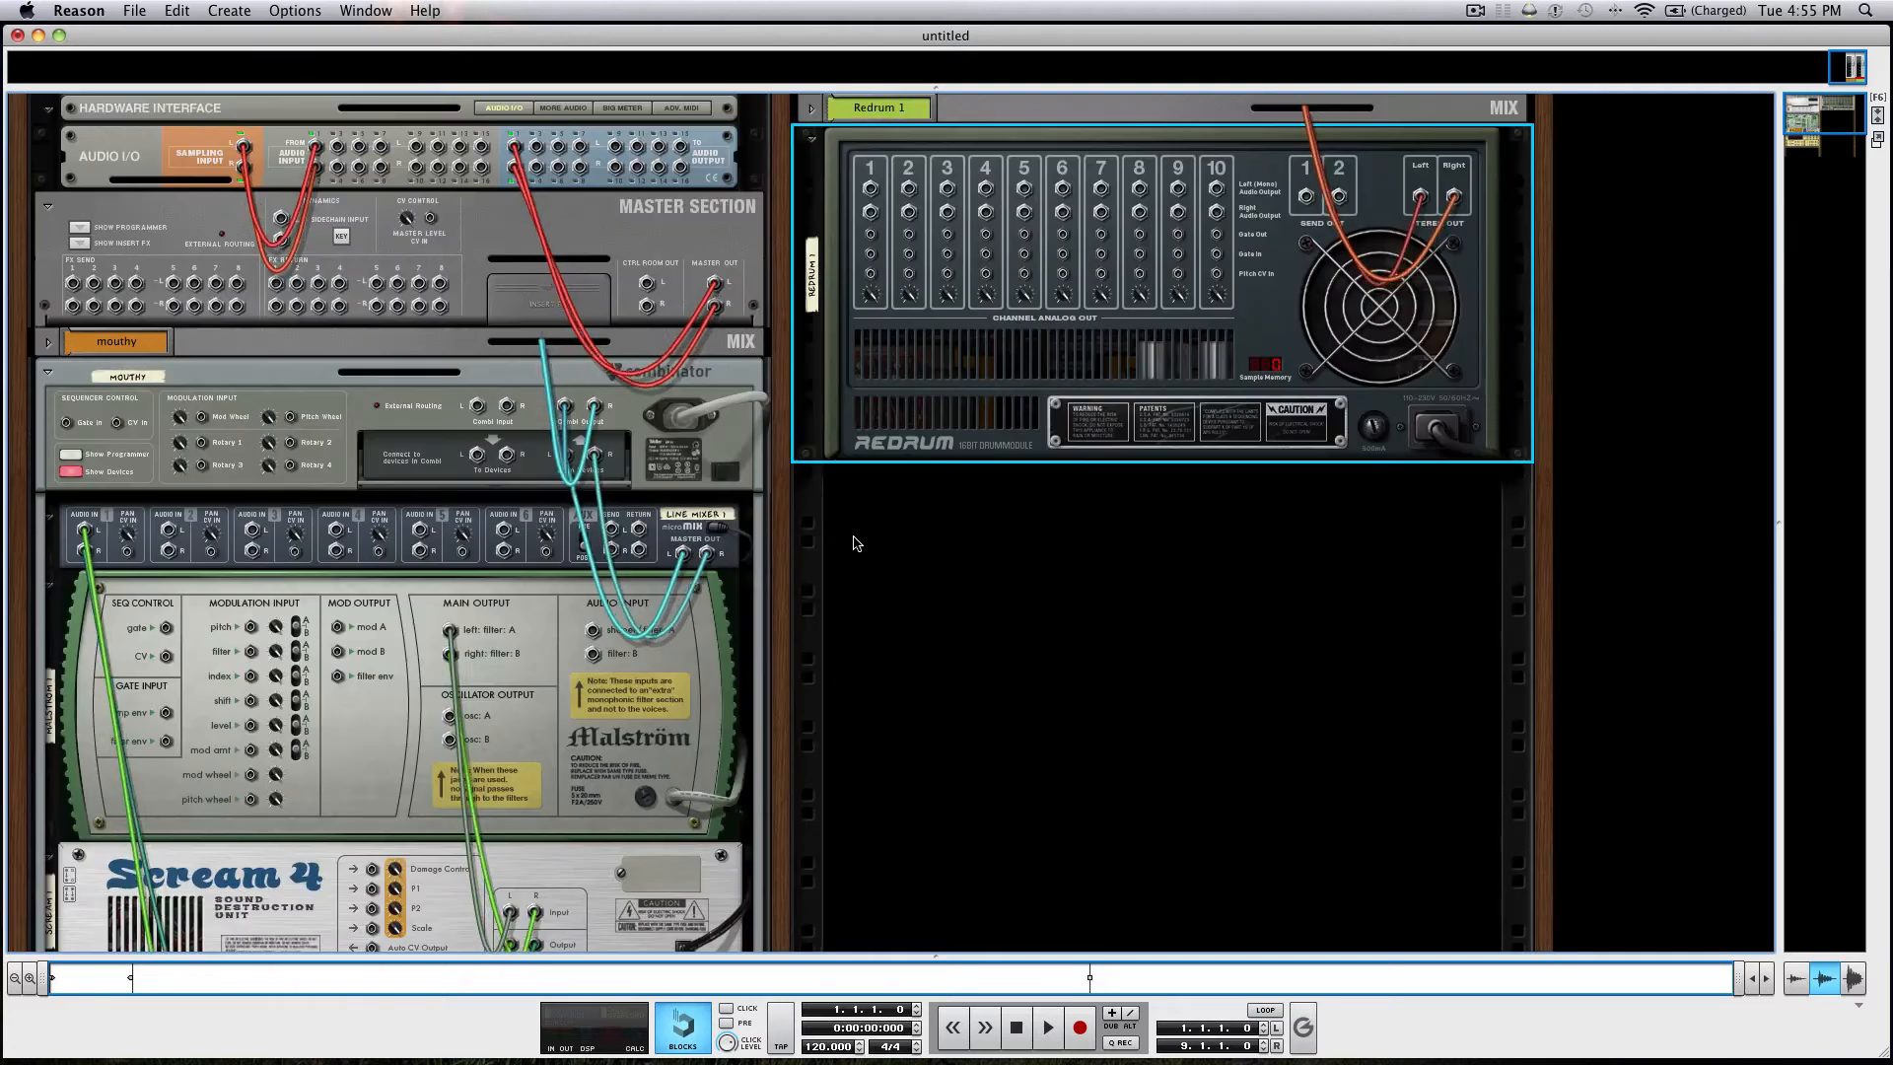
pyautogui.scroll(-3, 854, 541)
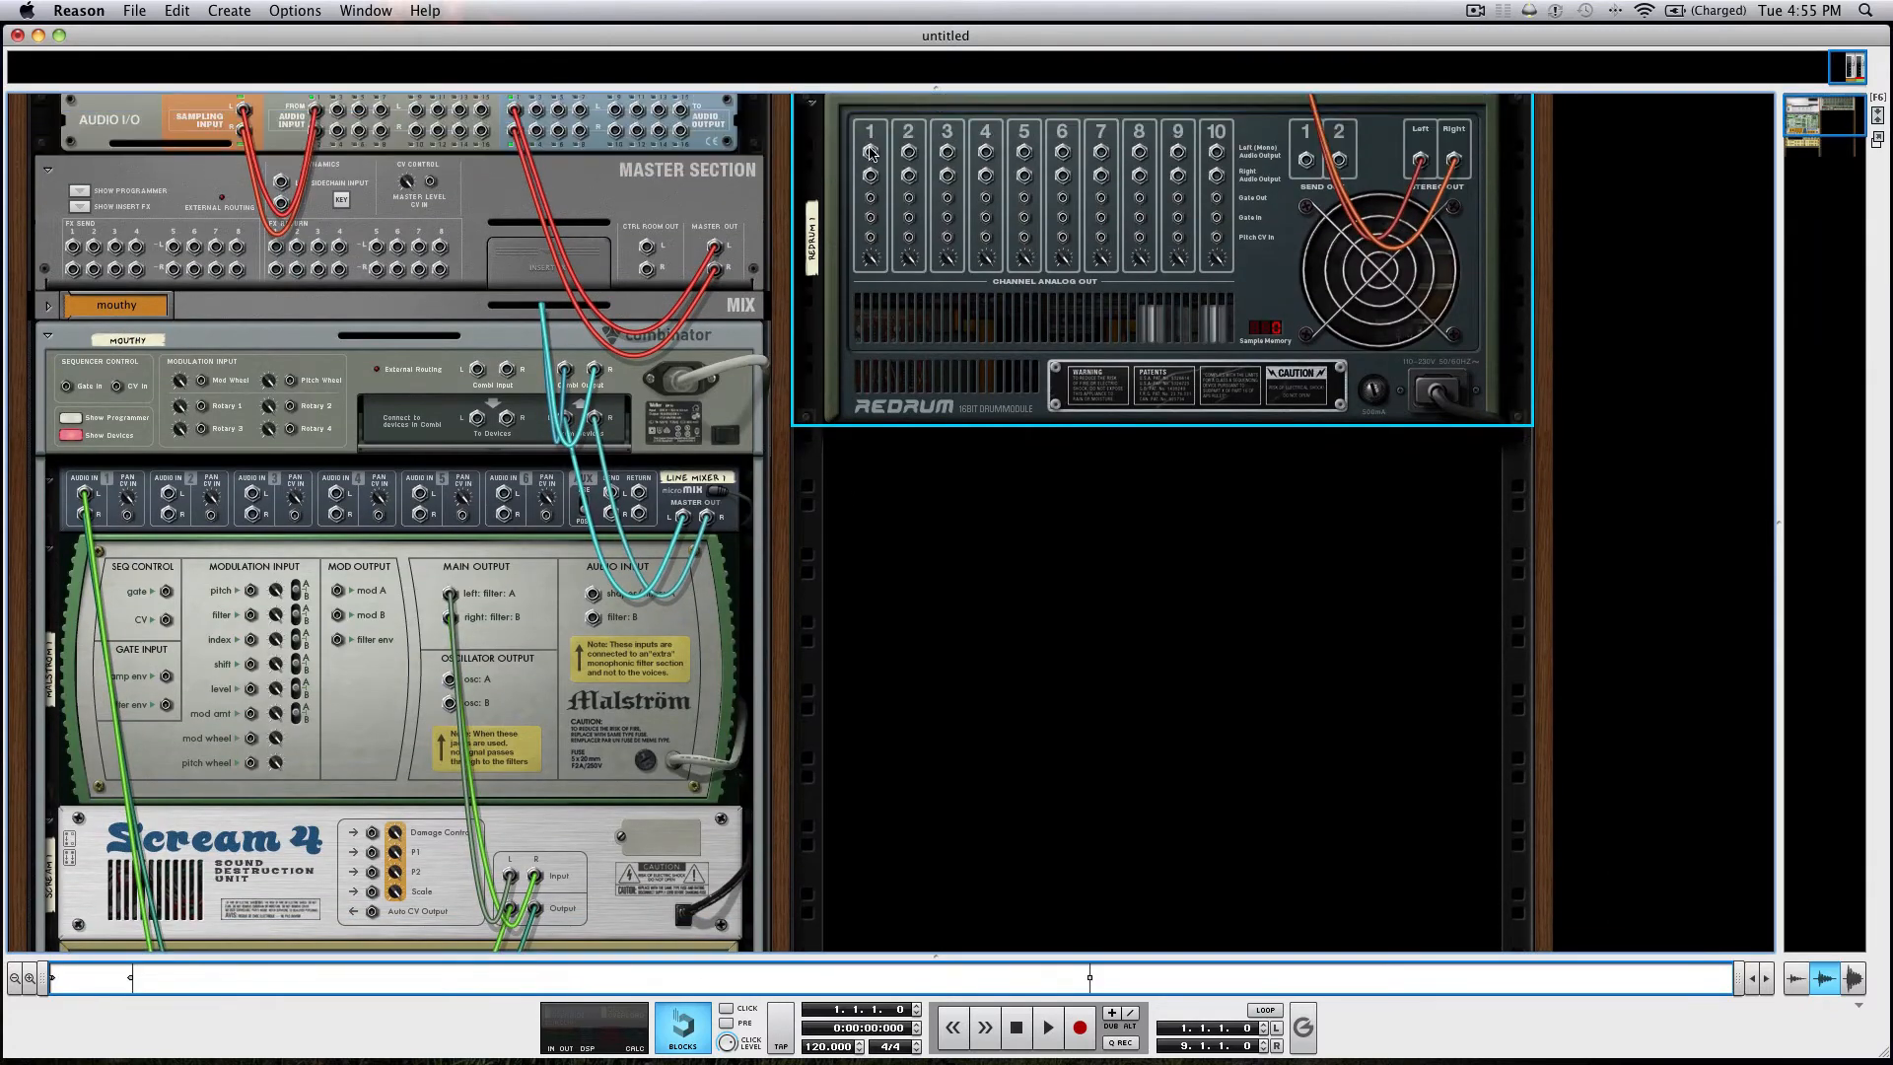
pyautogui.moveTo(869, 198); pyautogui.dragTo(378, 698)
pyautogui.press('Tab')
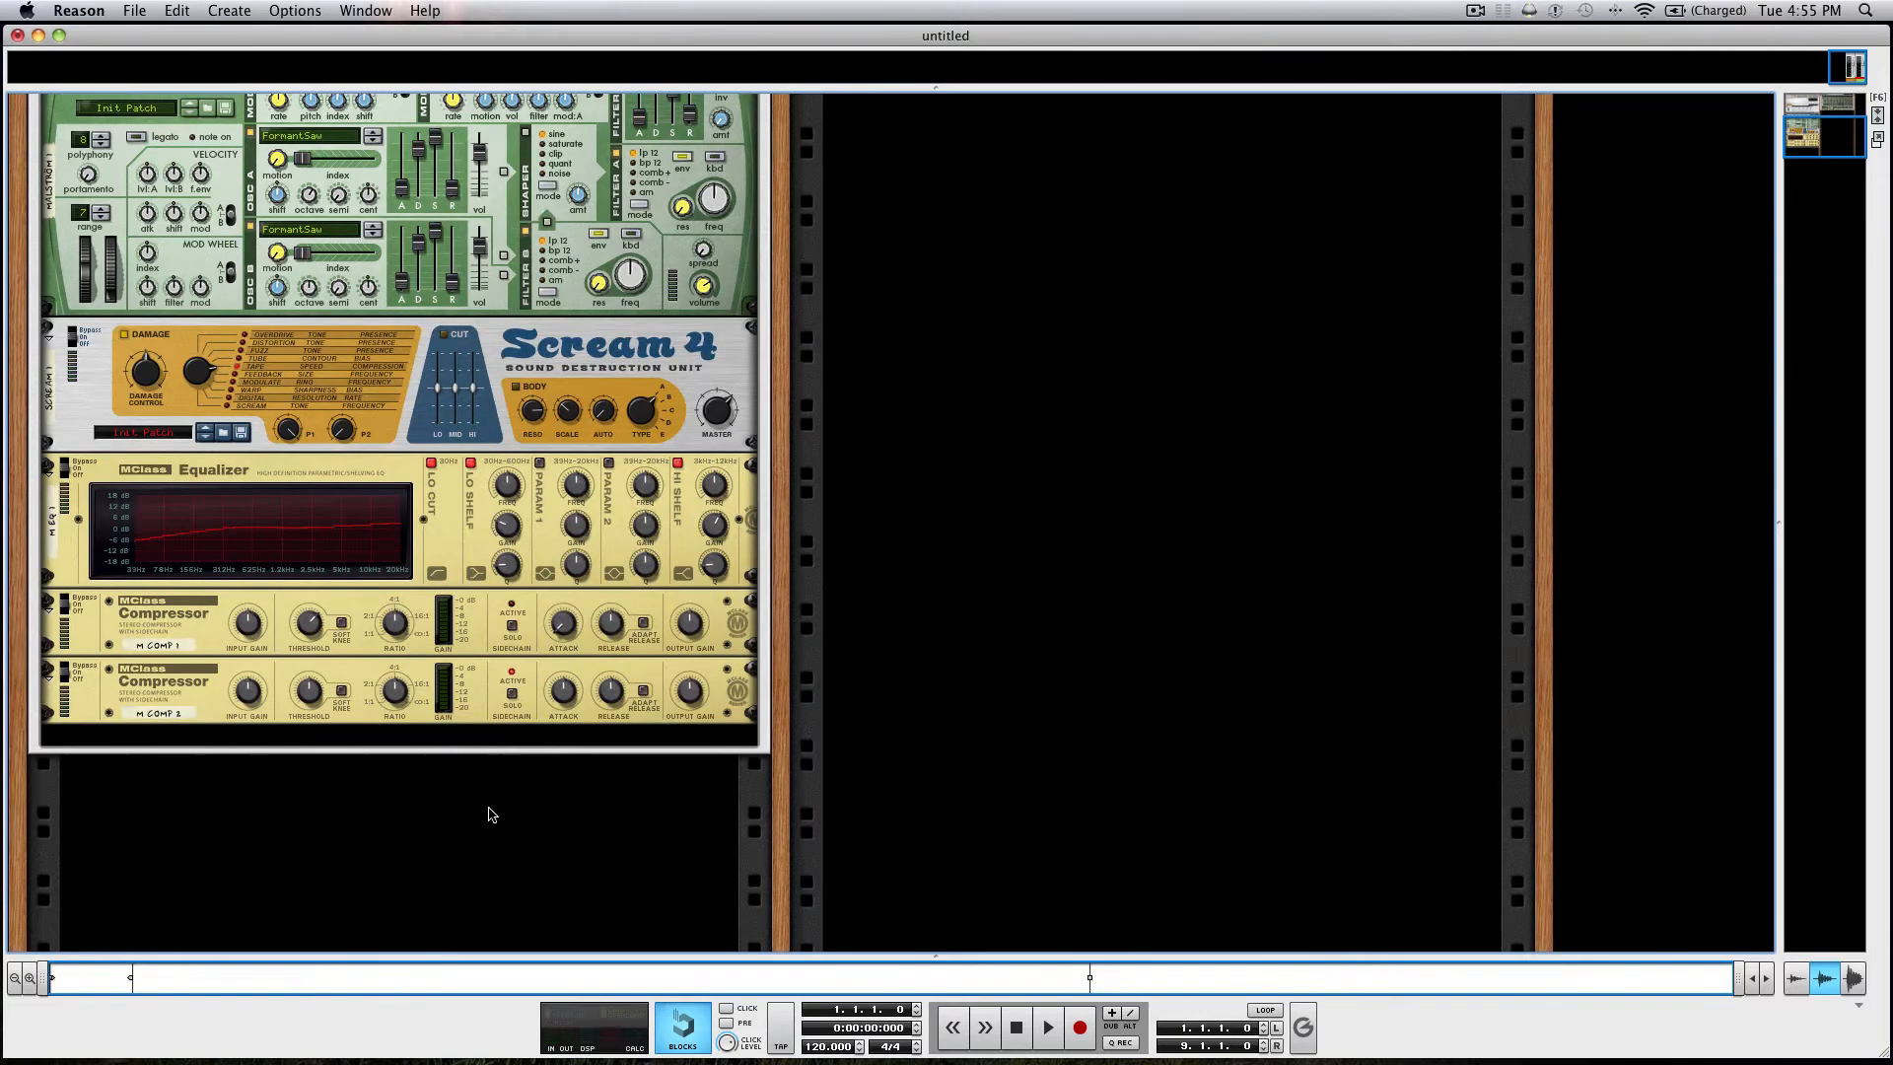
# Adjust the attack and ratio of the second MClass Compressor for the sidechain effect.
pyautogui.click(563, 698)
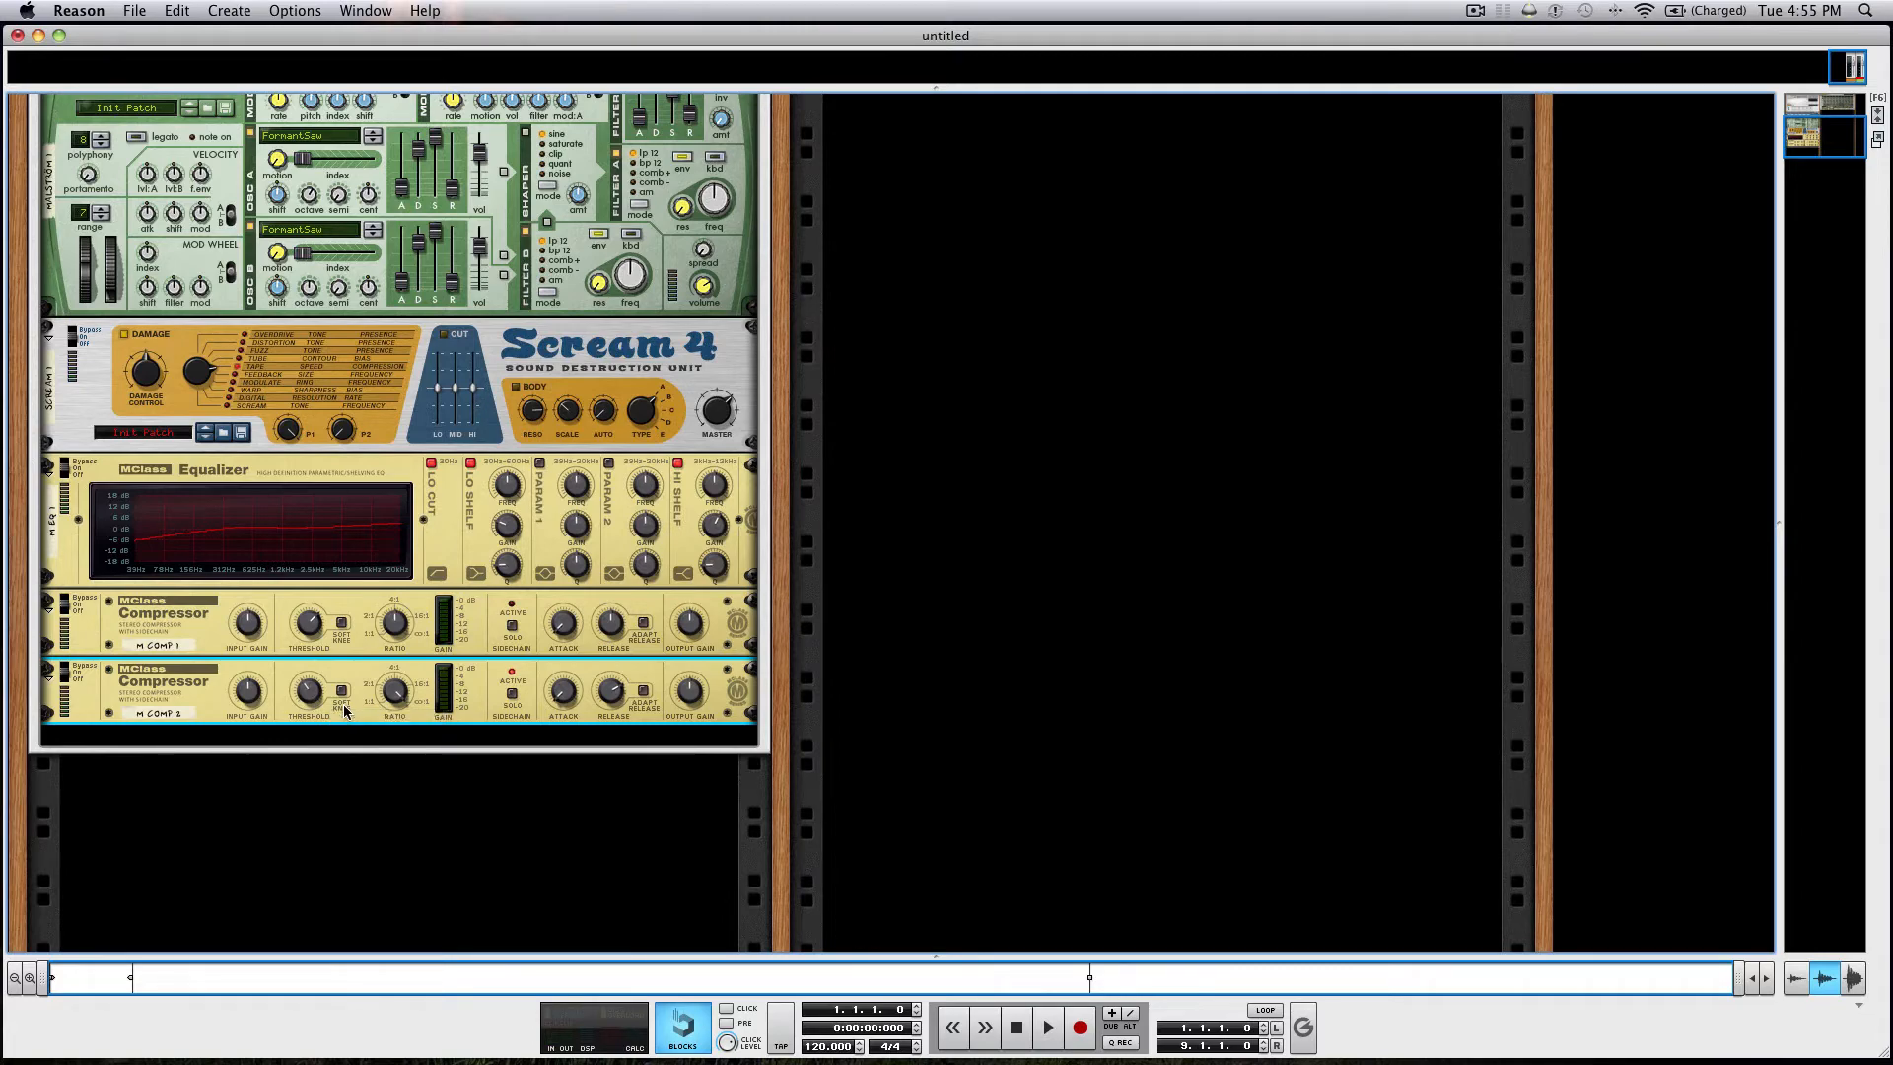
pyautogui.scroll(10, 1103, 536)
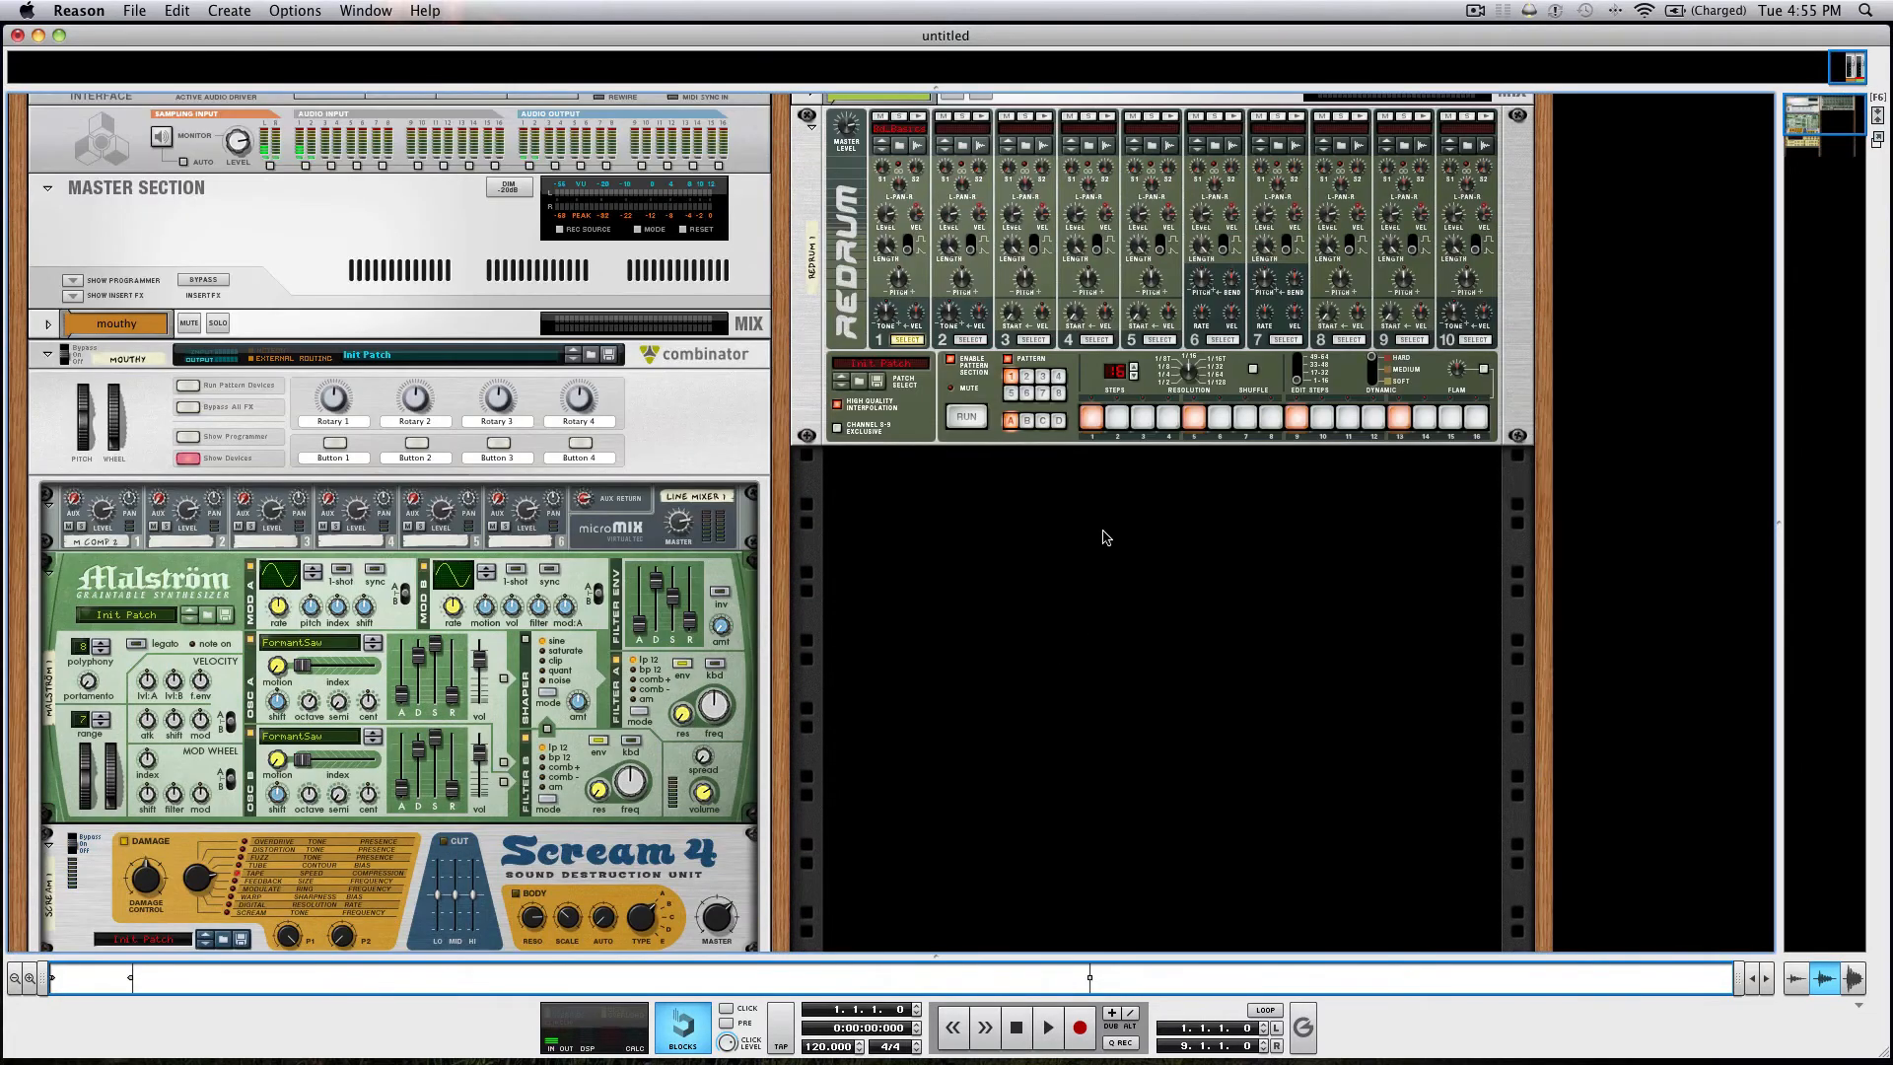
pyautogui.scroll(-5, 560, 532)
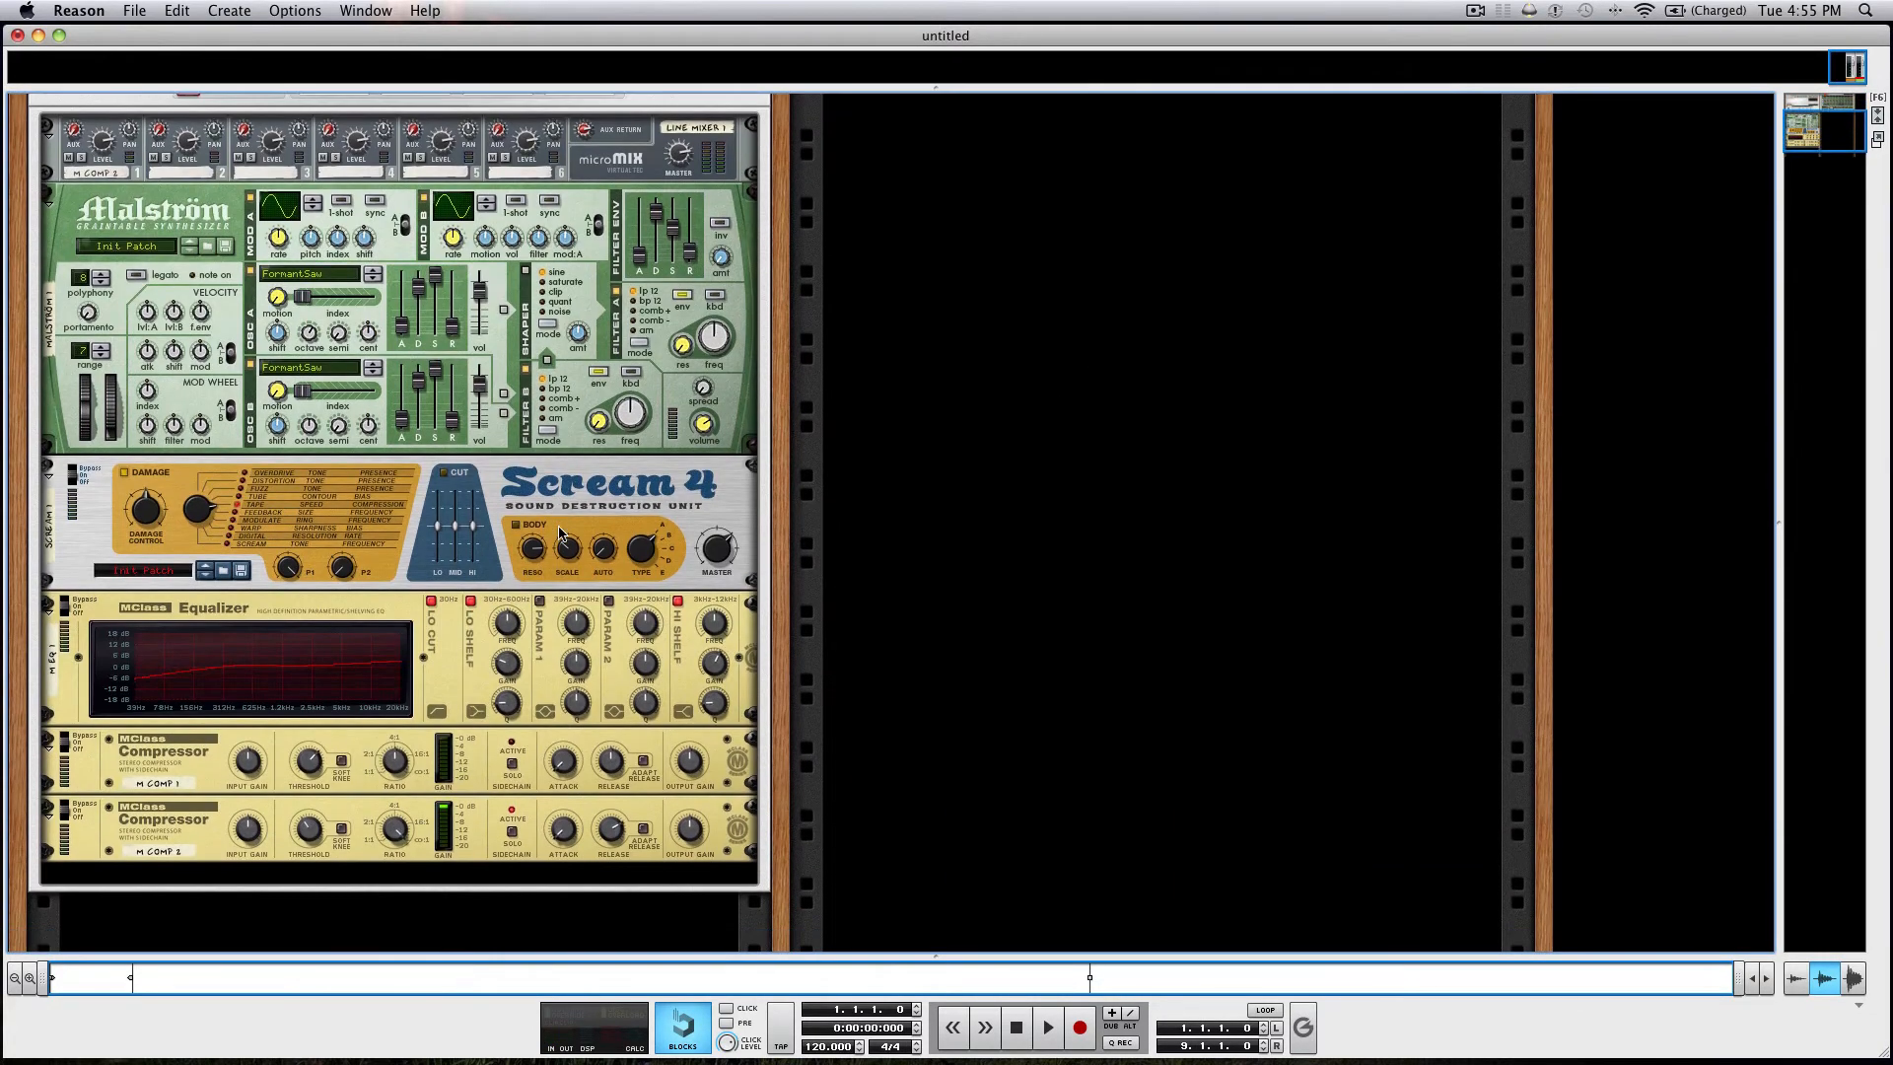
# Select the mouthy track in the sequencer to receive keyboard input, and adjust the second MClass Compressor's input gain in the rack.
pyautogui.press('F7')
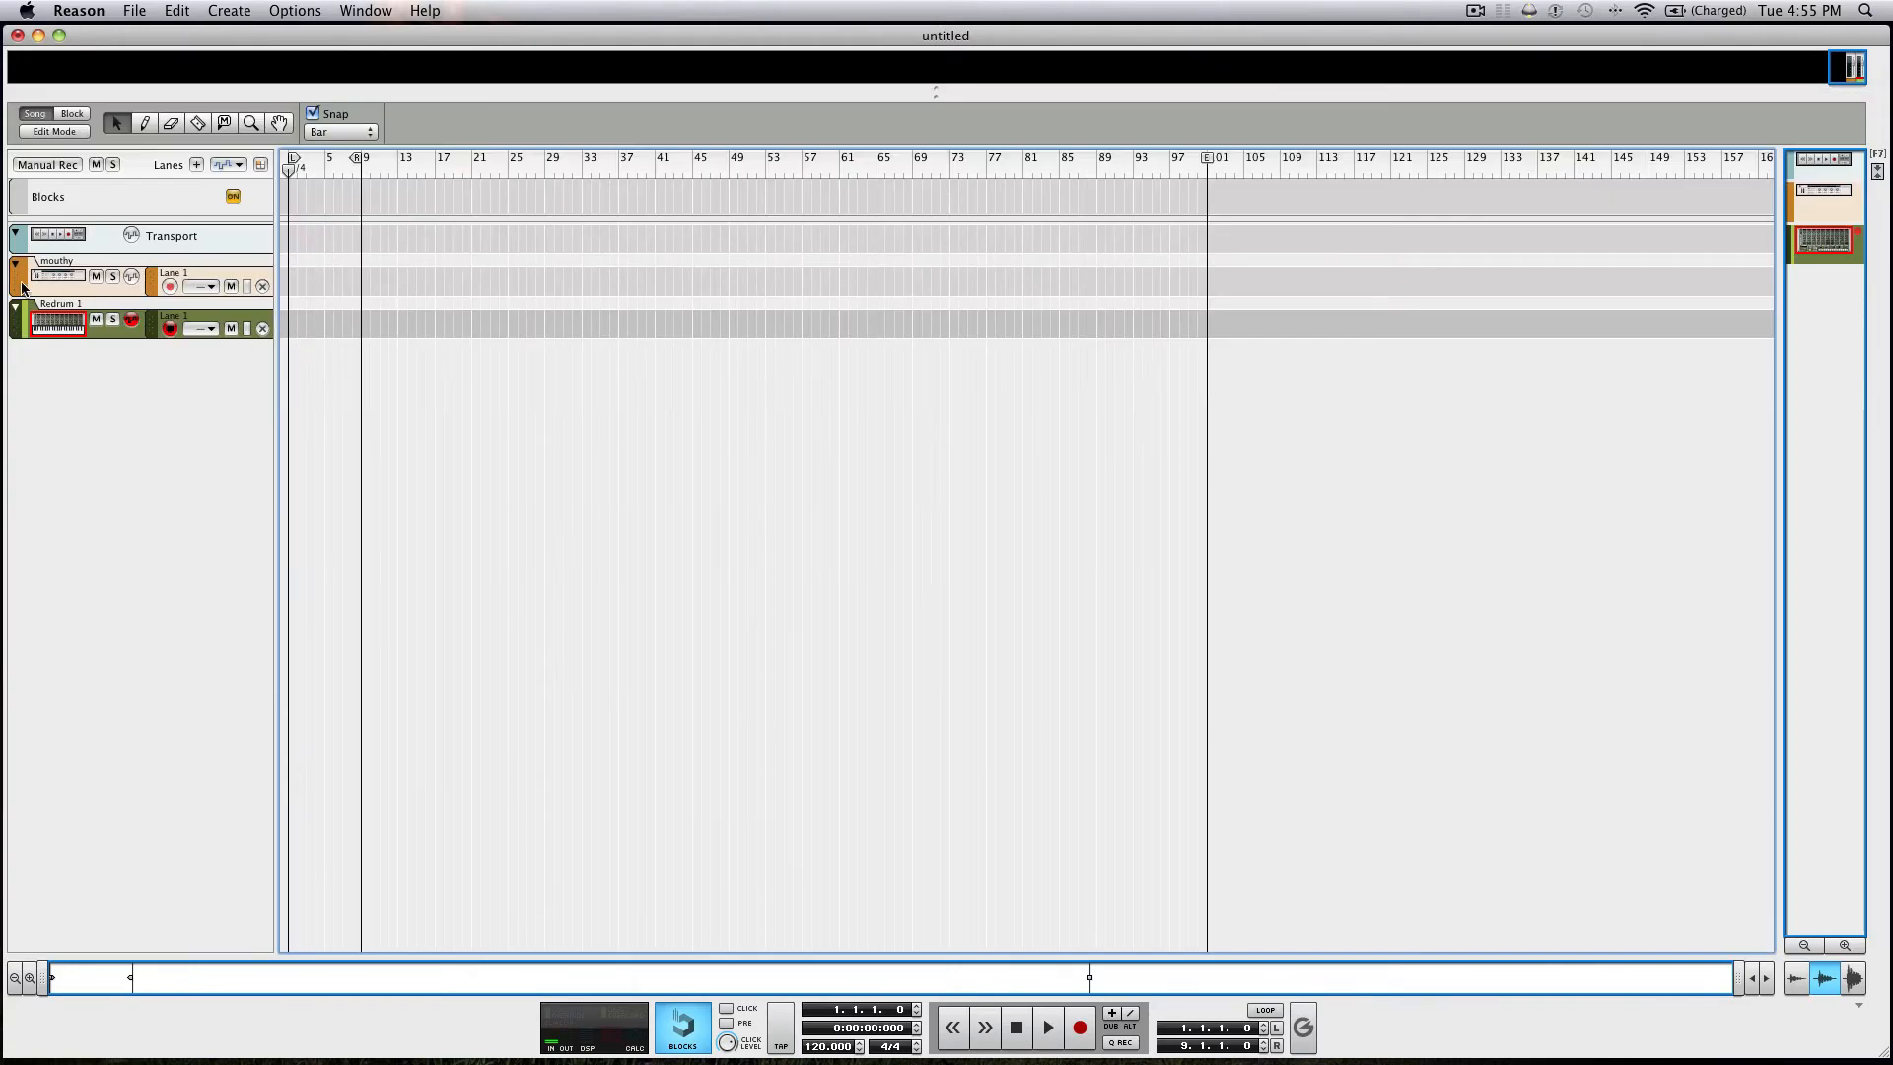
pyautogui.click(21, 286)
pyautogui.press('F6')
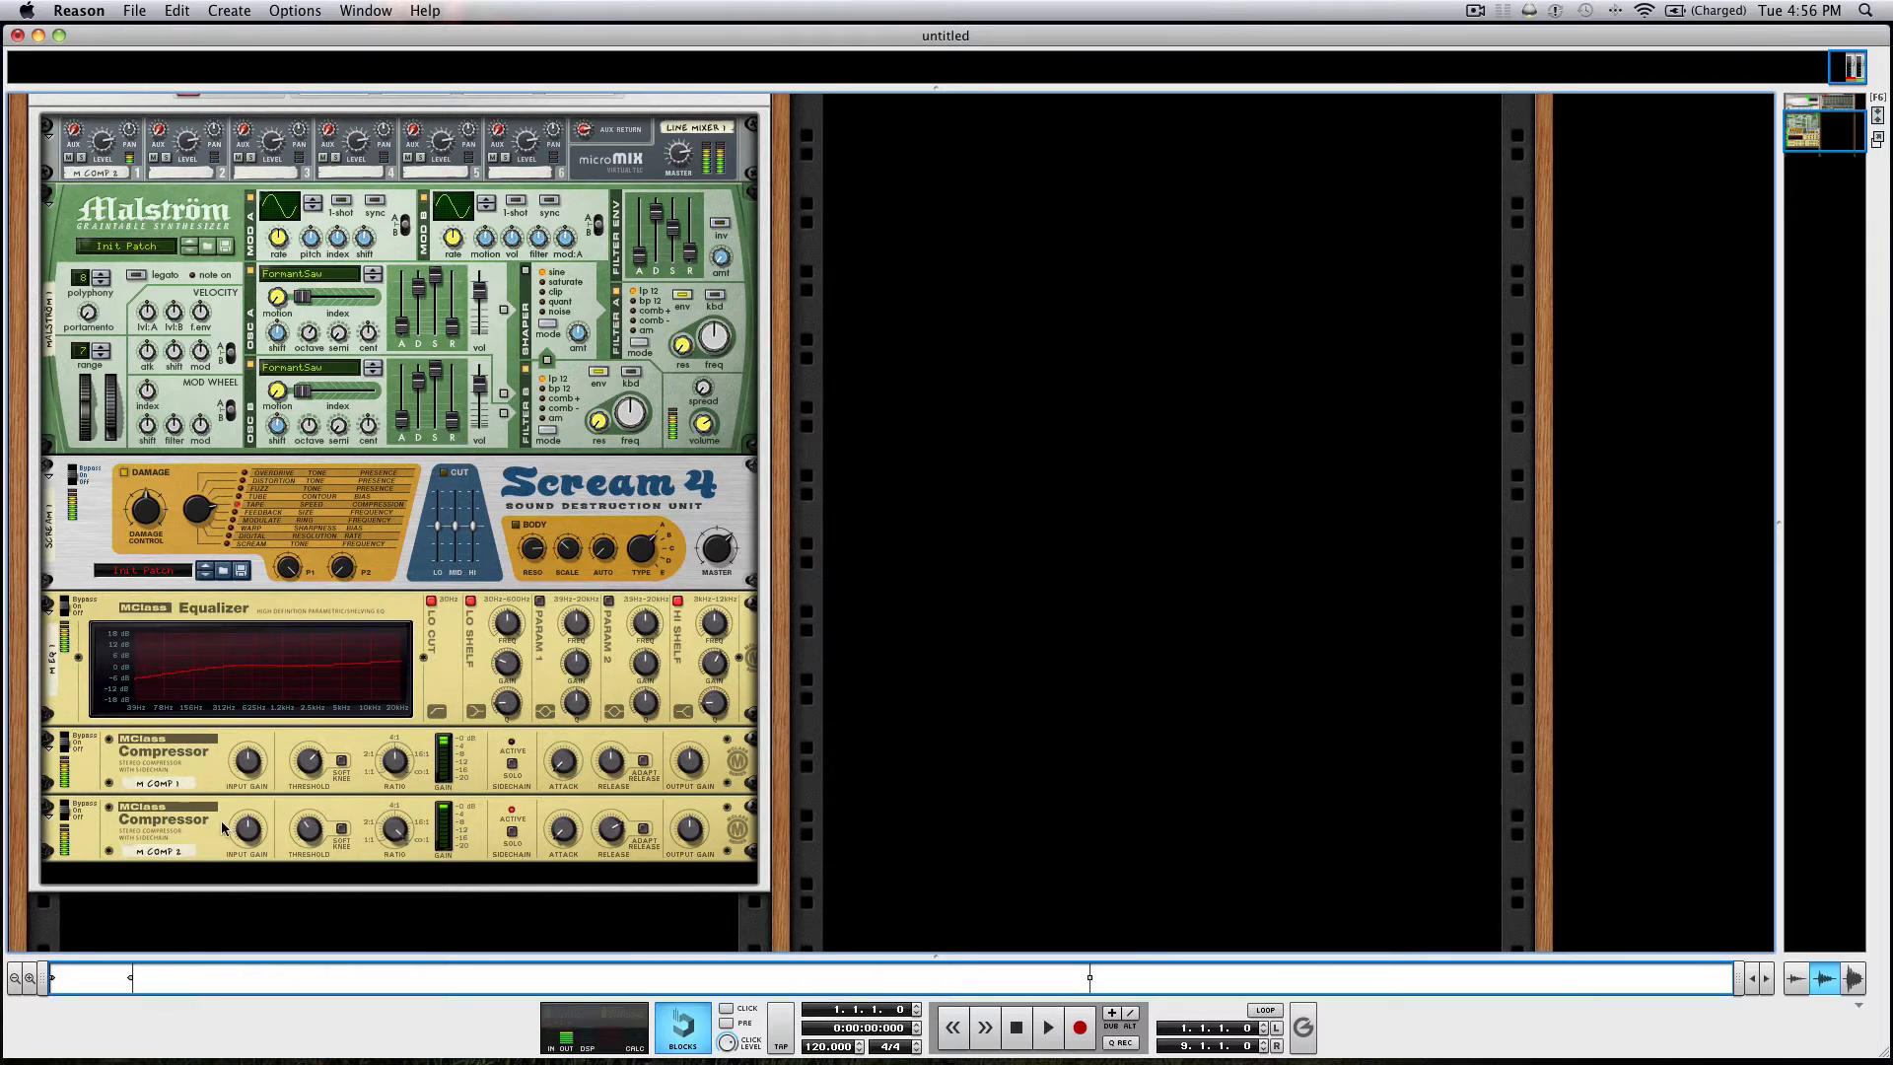
pyautogui.click(245, 830)
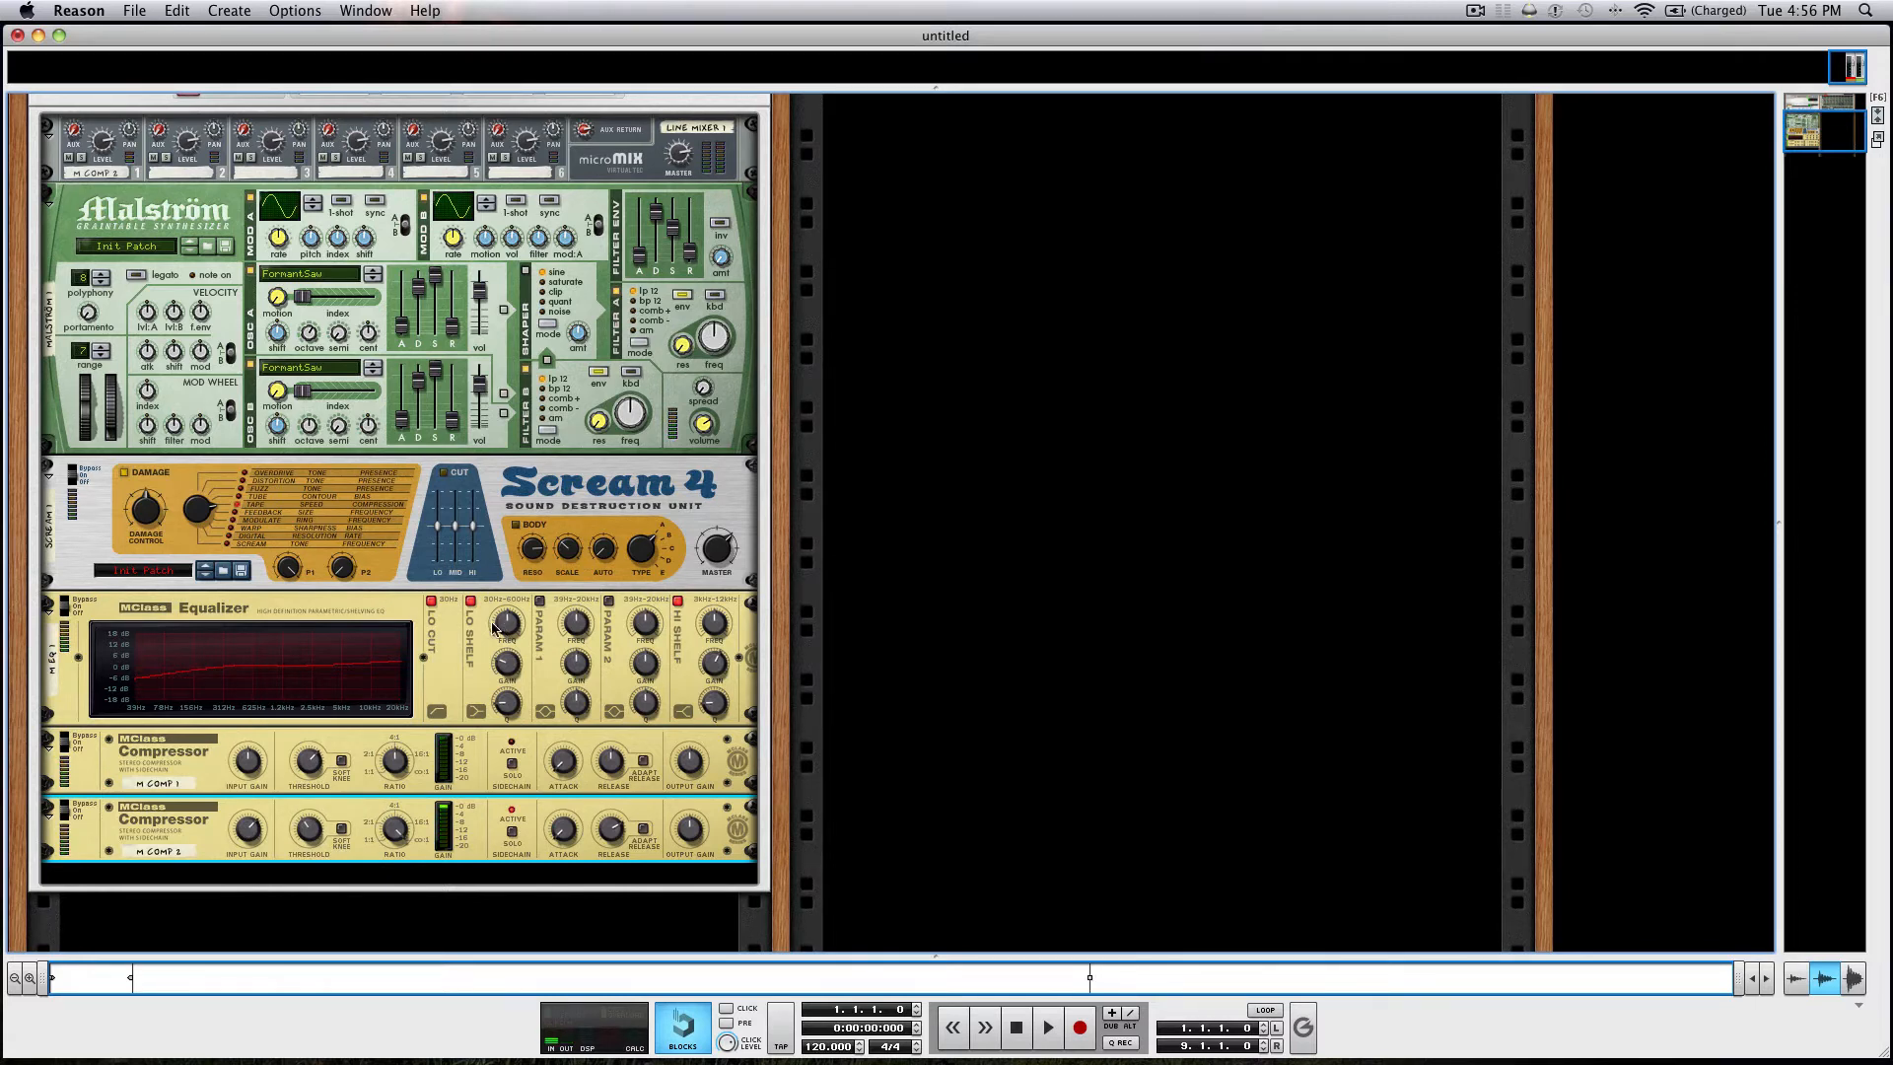
# Add an RV-7 Digital Reverb below the Scream 4 unit inside the Combinator.
pyautogui.rightClick(393, 568)
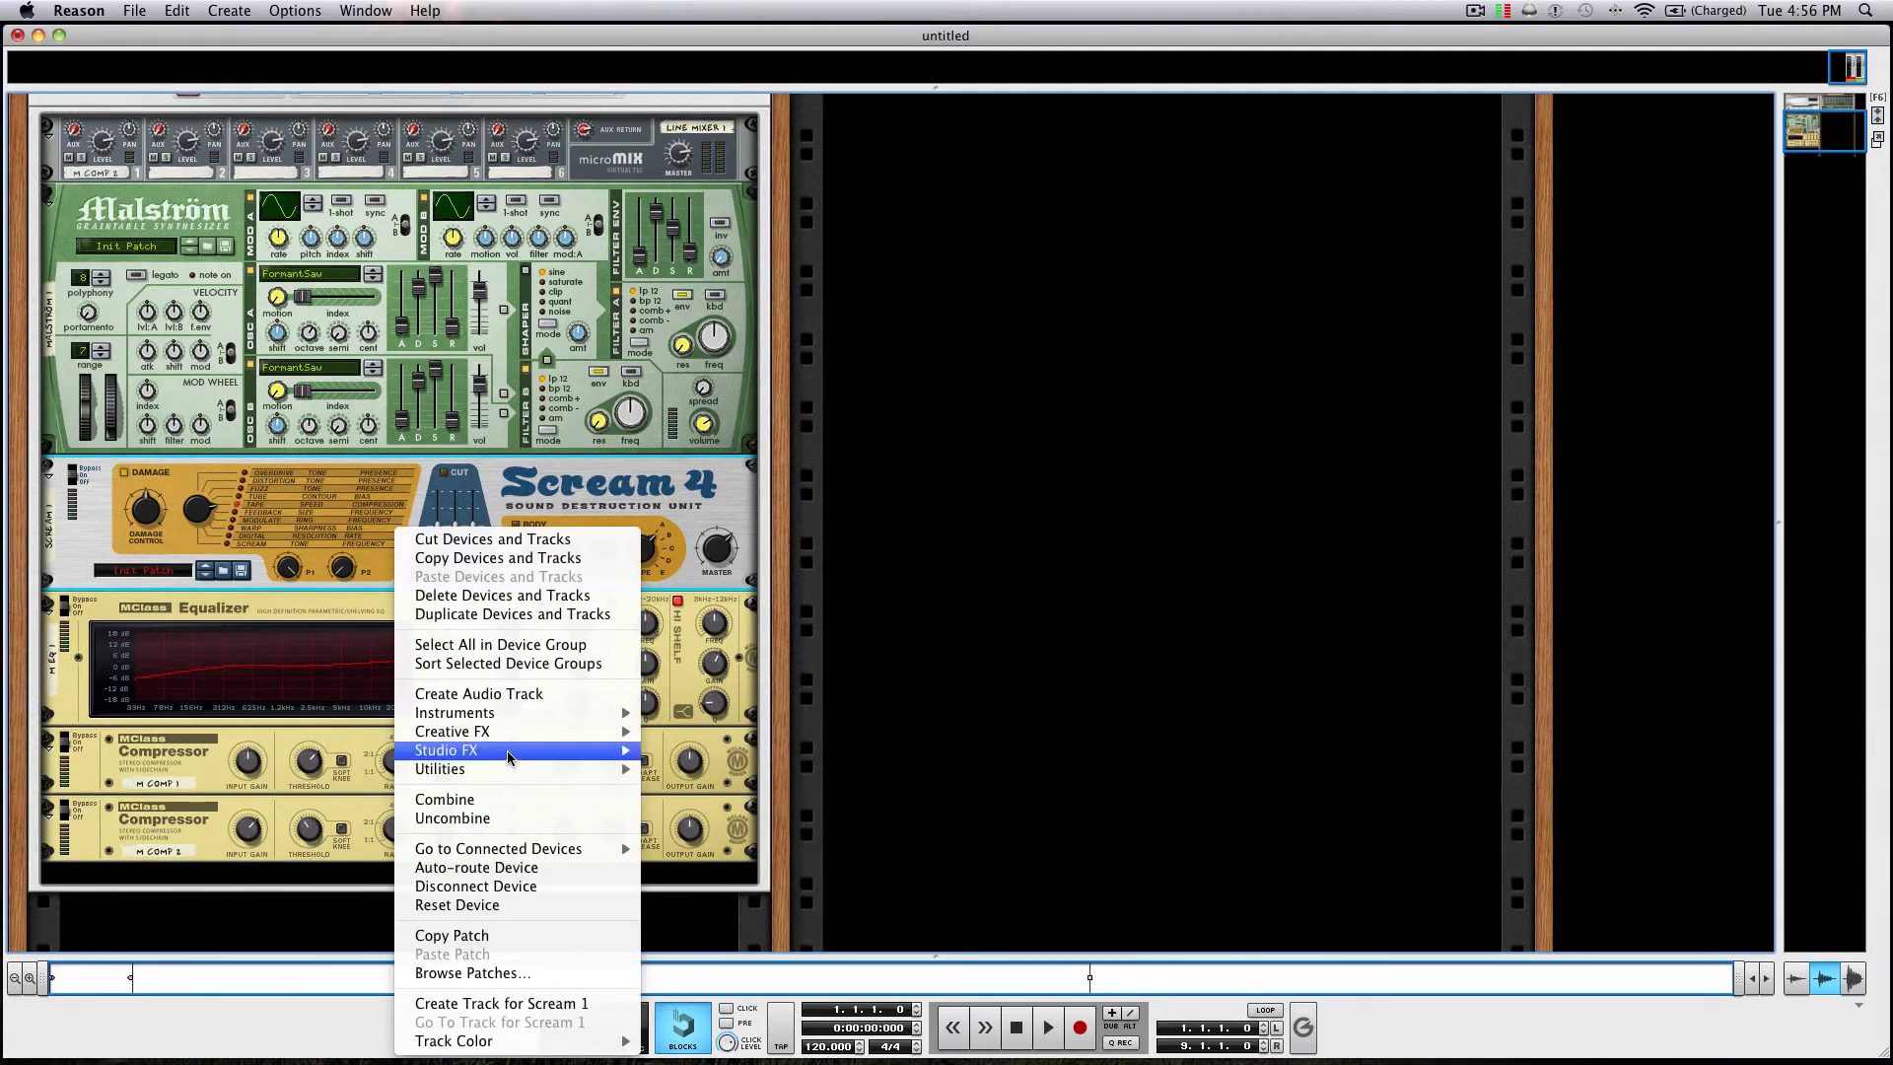
pyautogui.moveTo(511, 732)
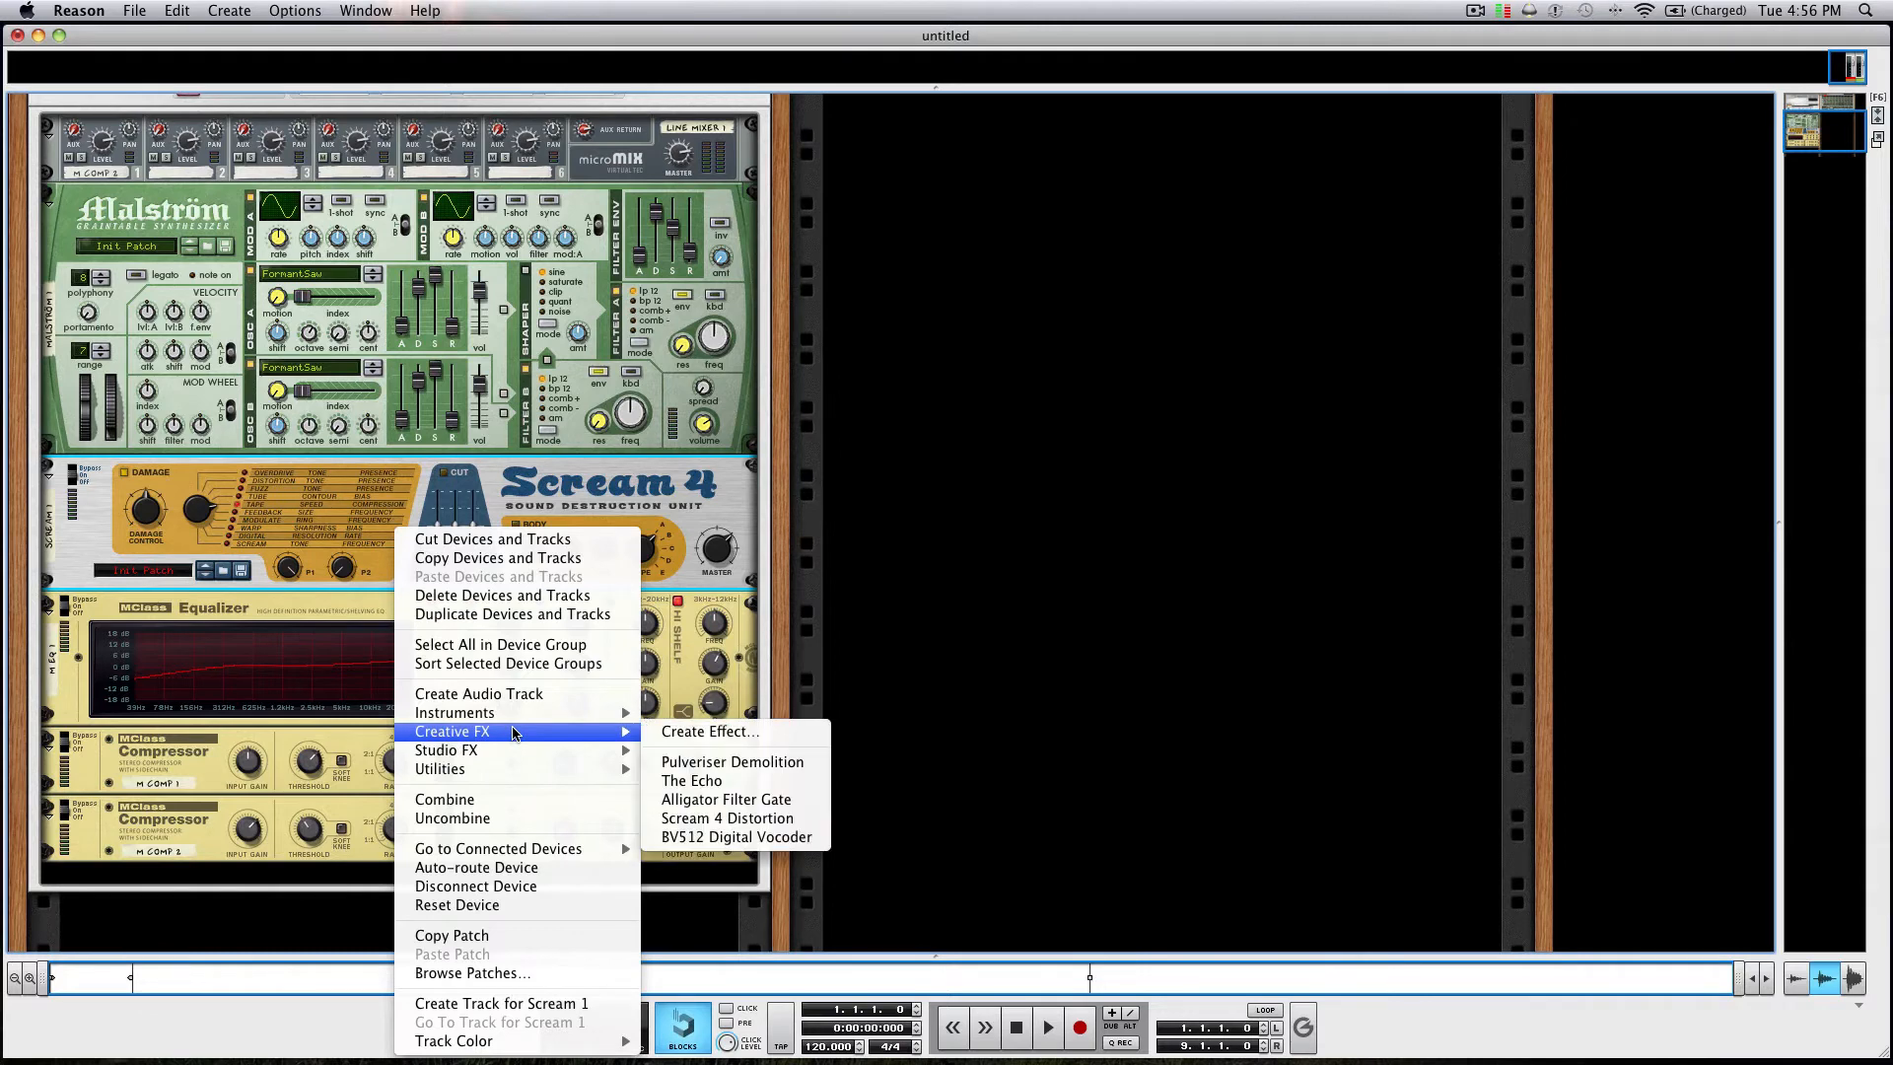
pyautogui.moveTo(515, 734)
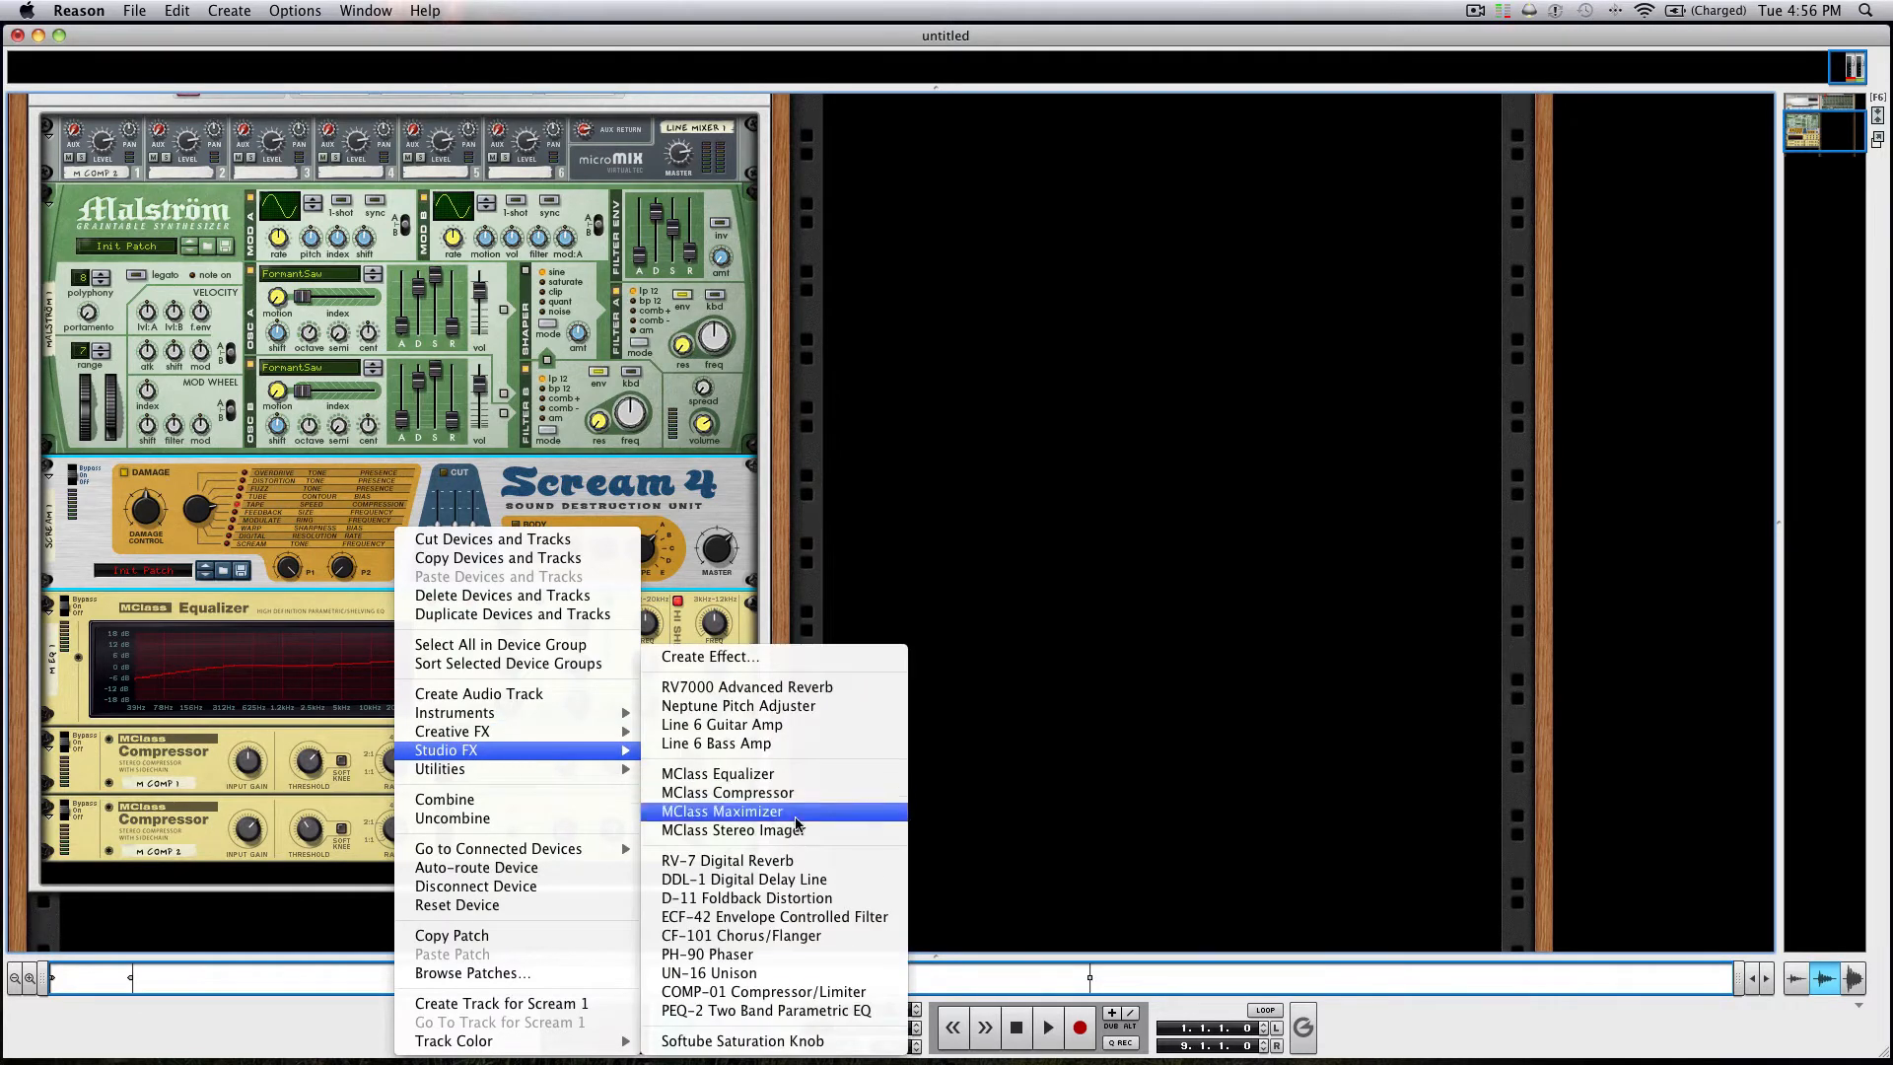
pyautogui.click(779, 868)
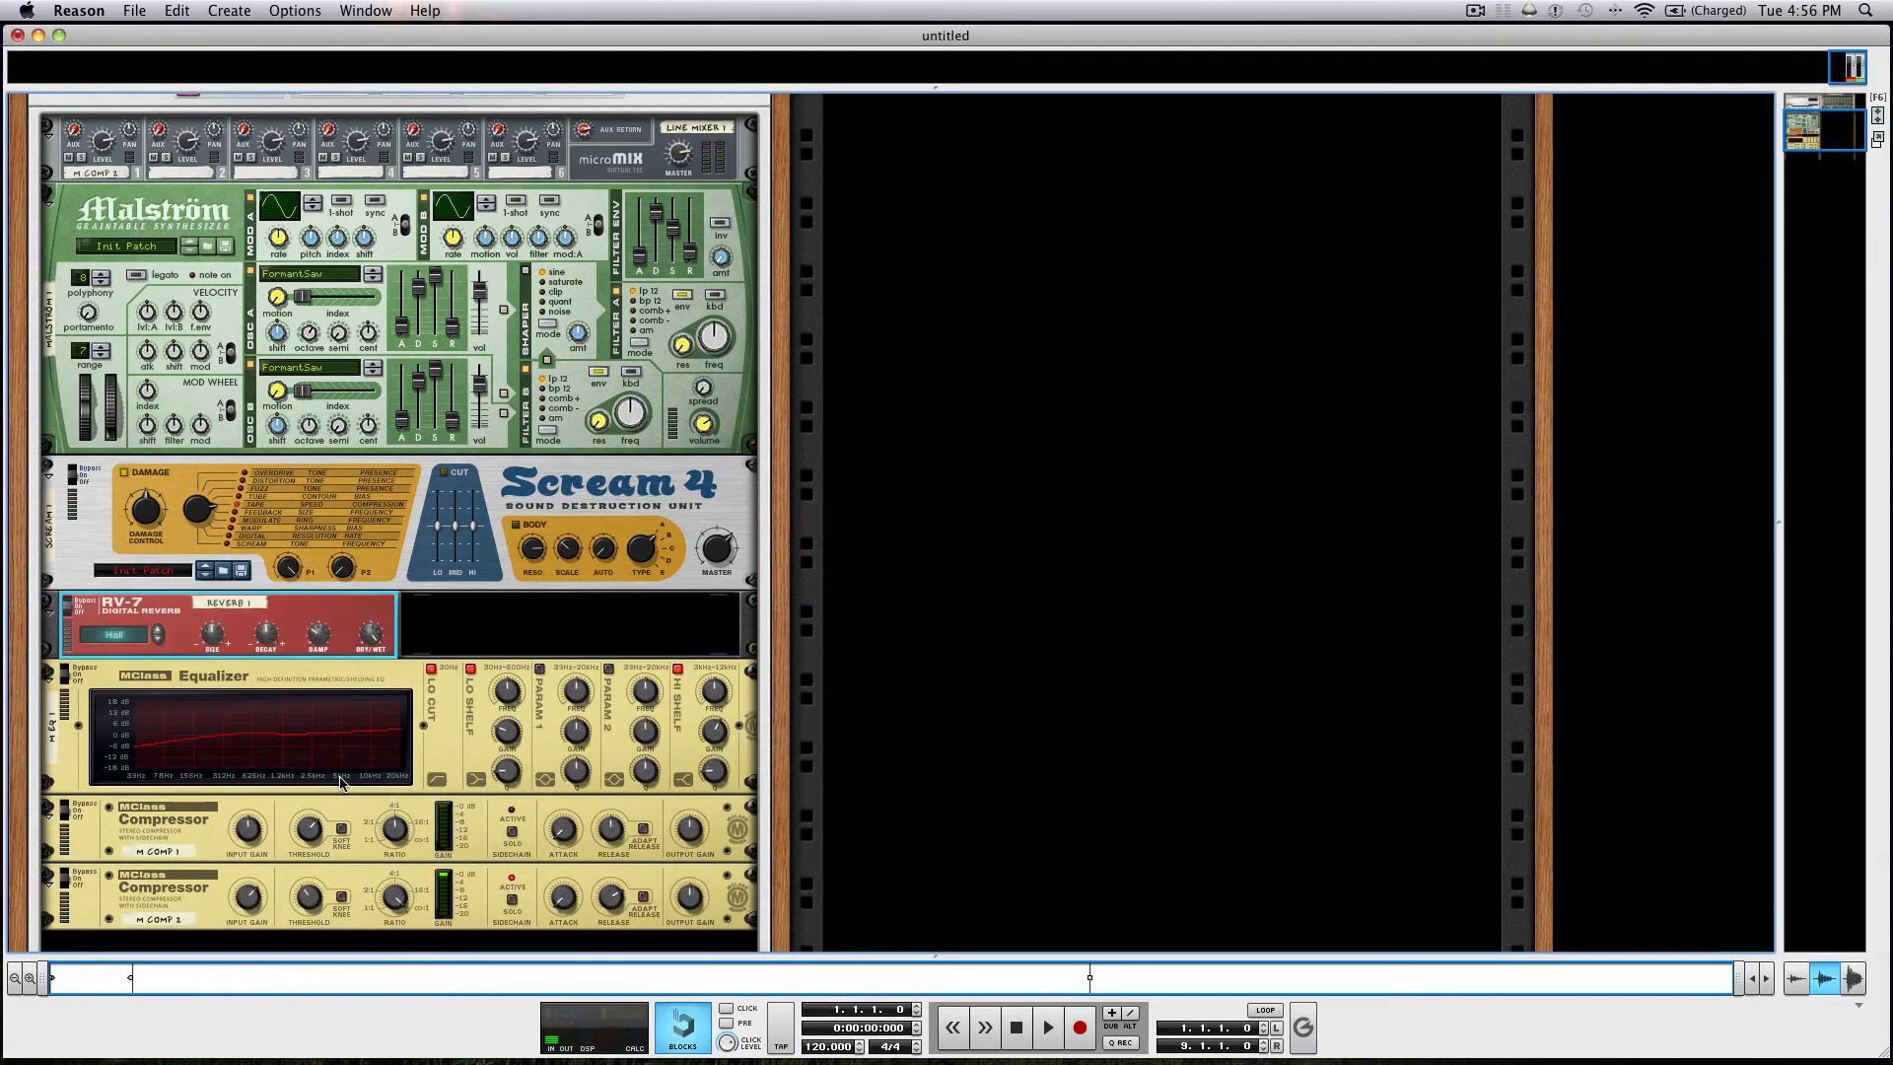
# Set the RV-7 reverb to the Large Hall algorithm with damping 36 and dry/wet 8.
pyautogui.click(158, 638)
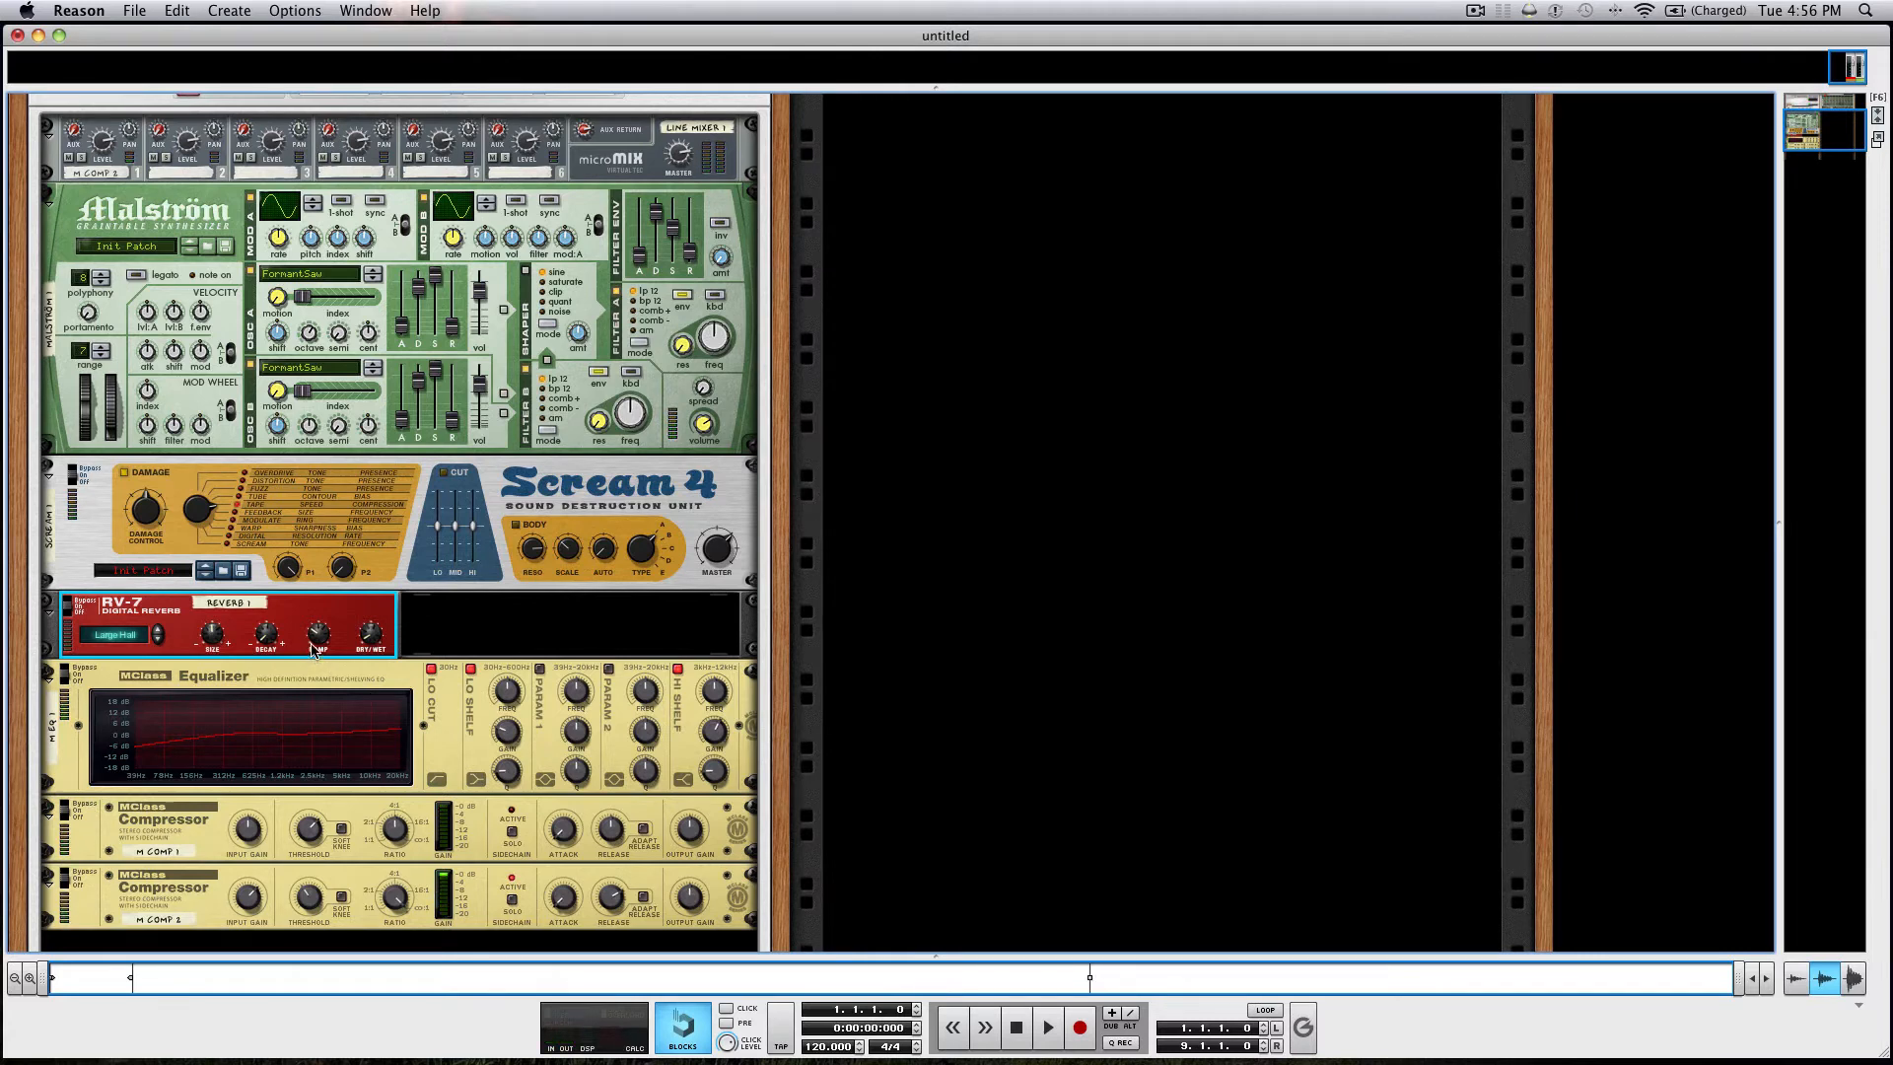
pyautogui.moveTo(317, 641)
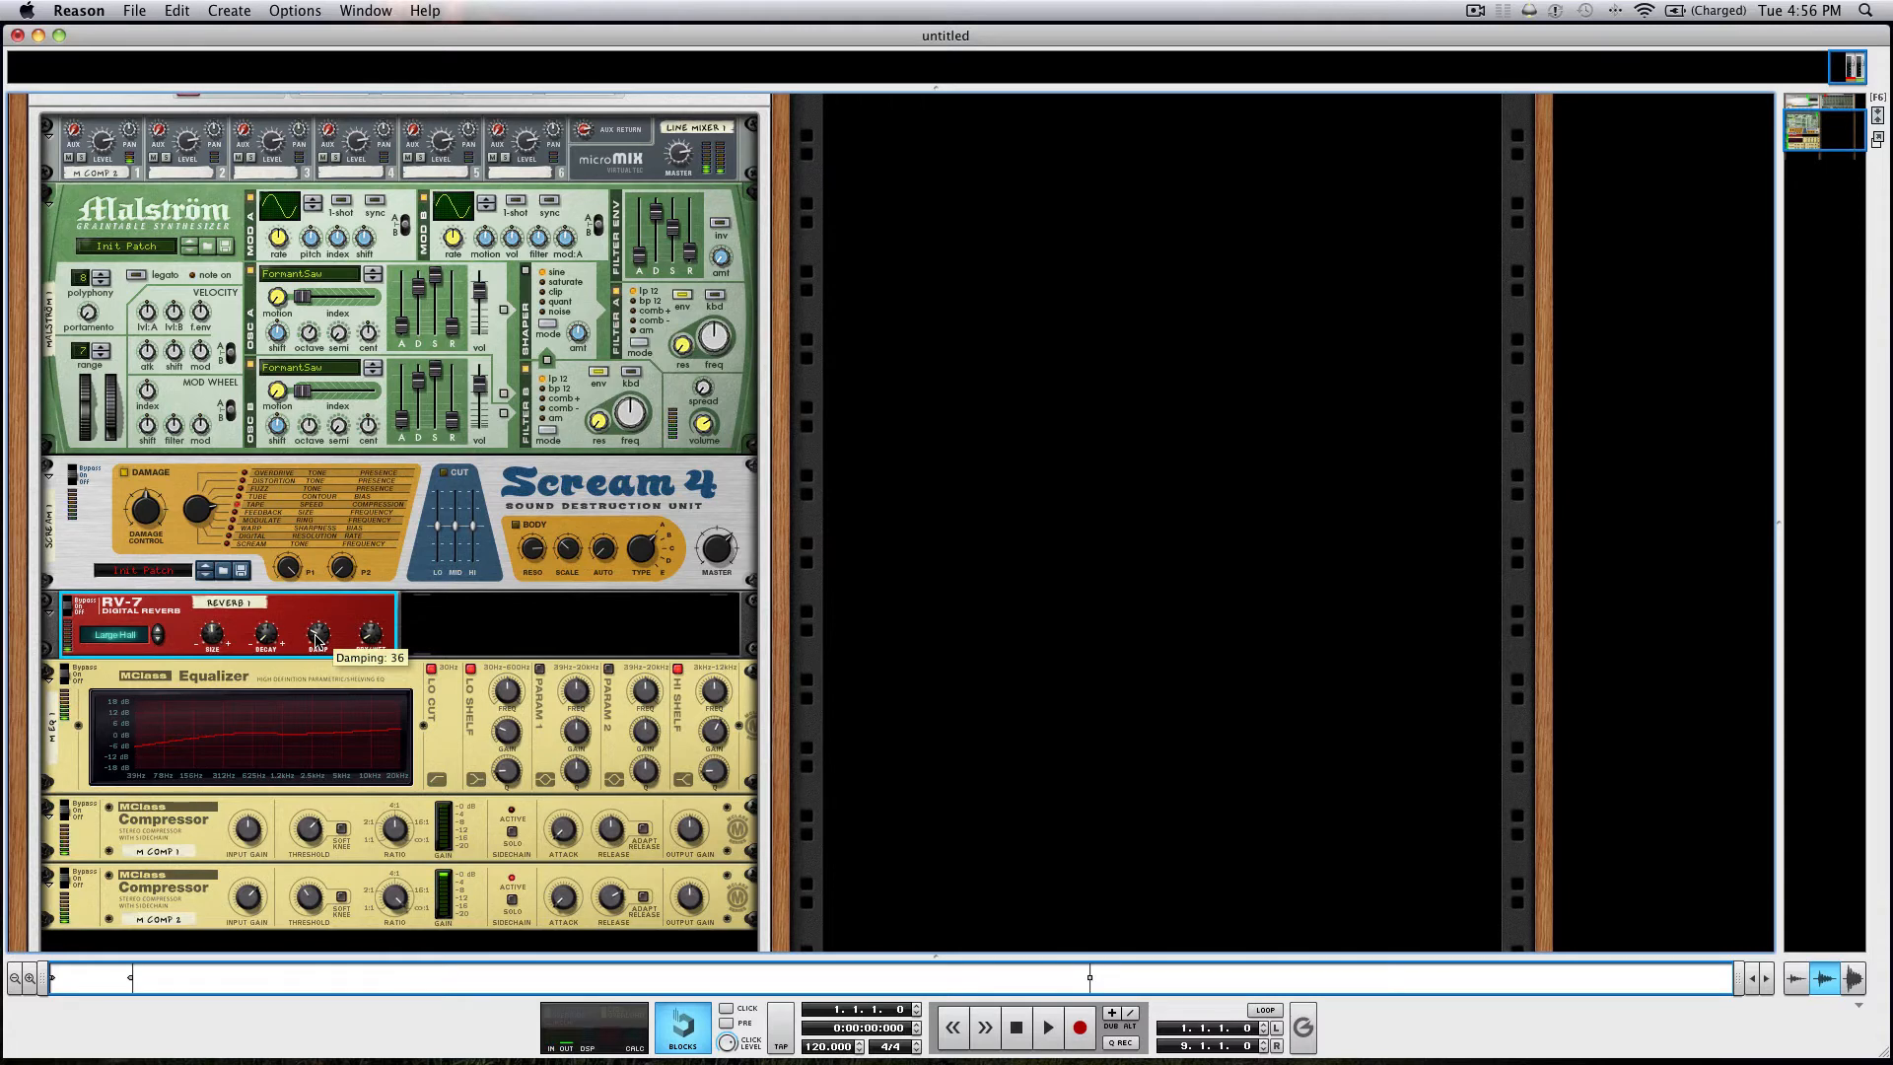
pyautogui.scroll(-2, 372, 642)
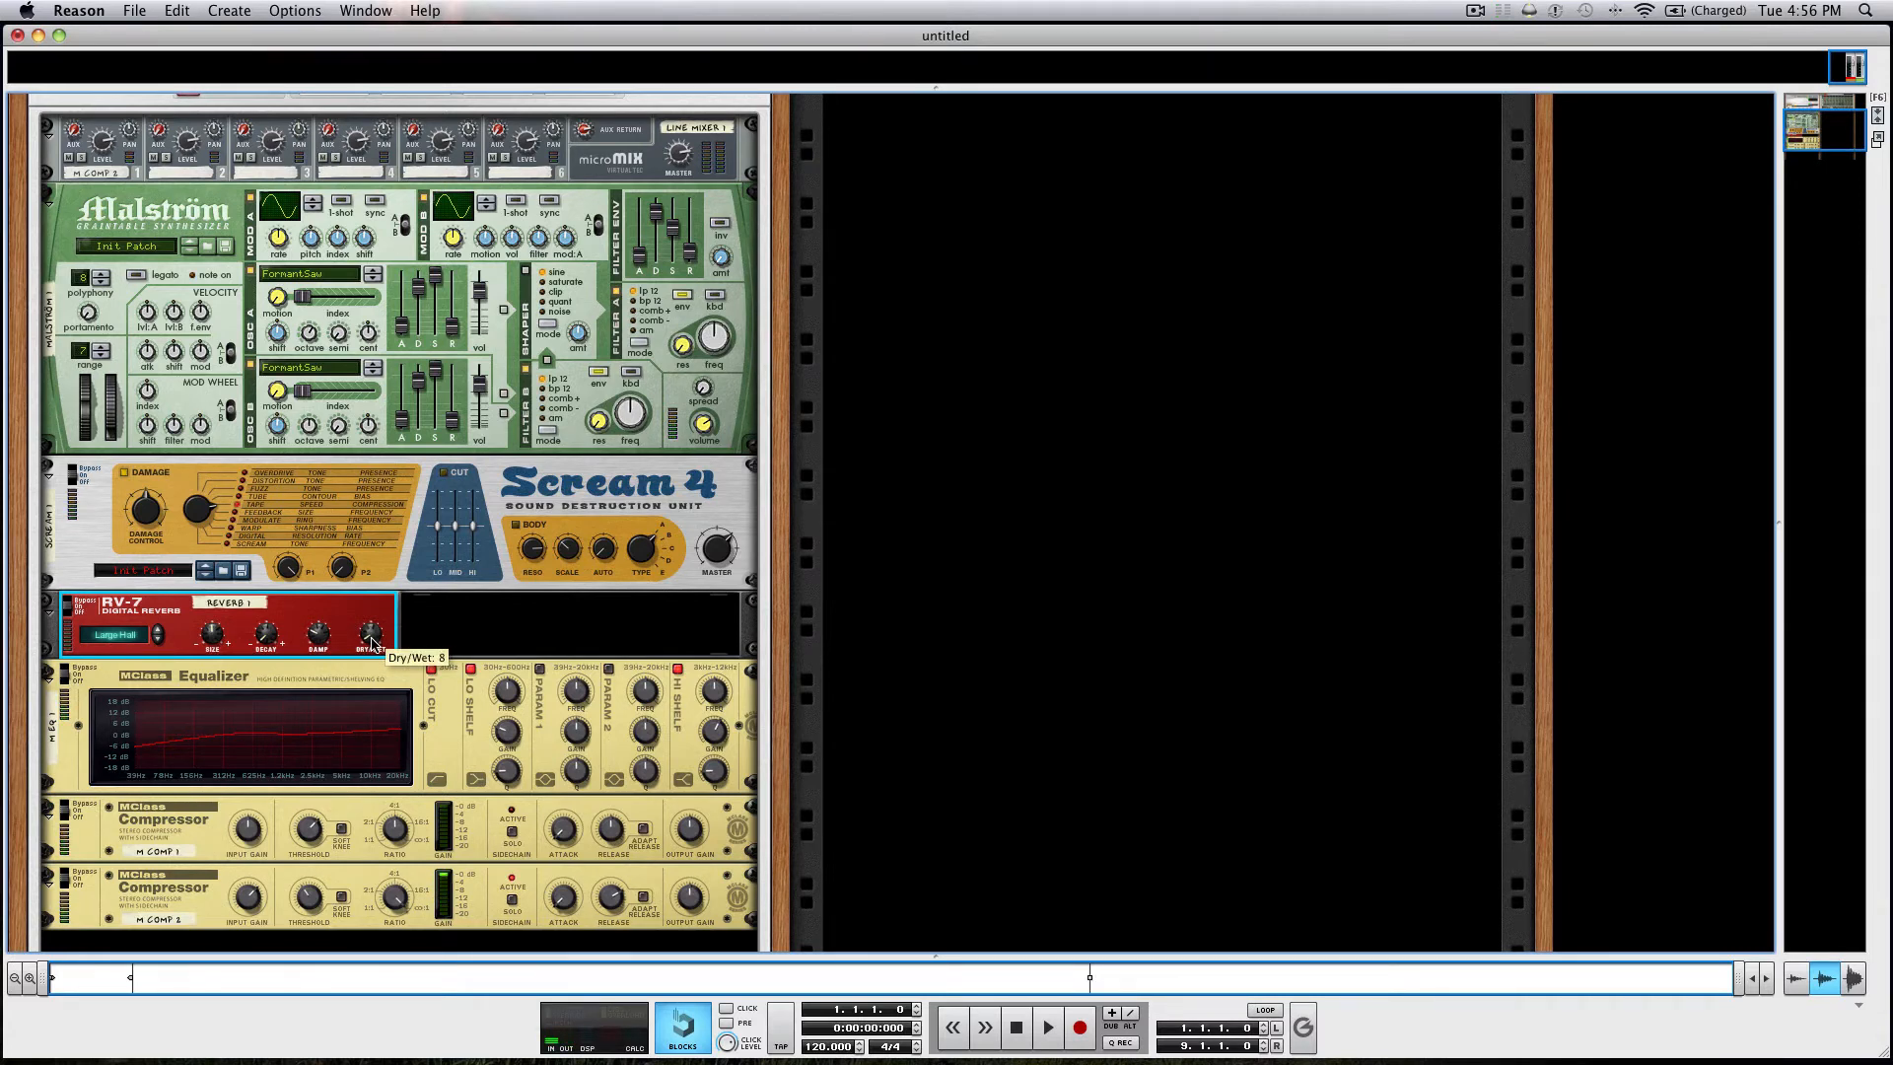
# Open the Combinator's programmer and route Rotary 1 to the Malström's Oscillator B Index.
pyautogui.scroll(3, 370, 644)
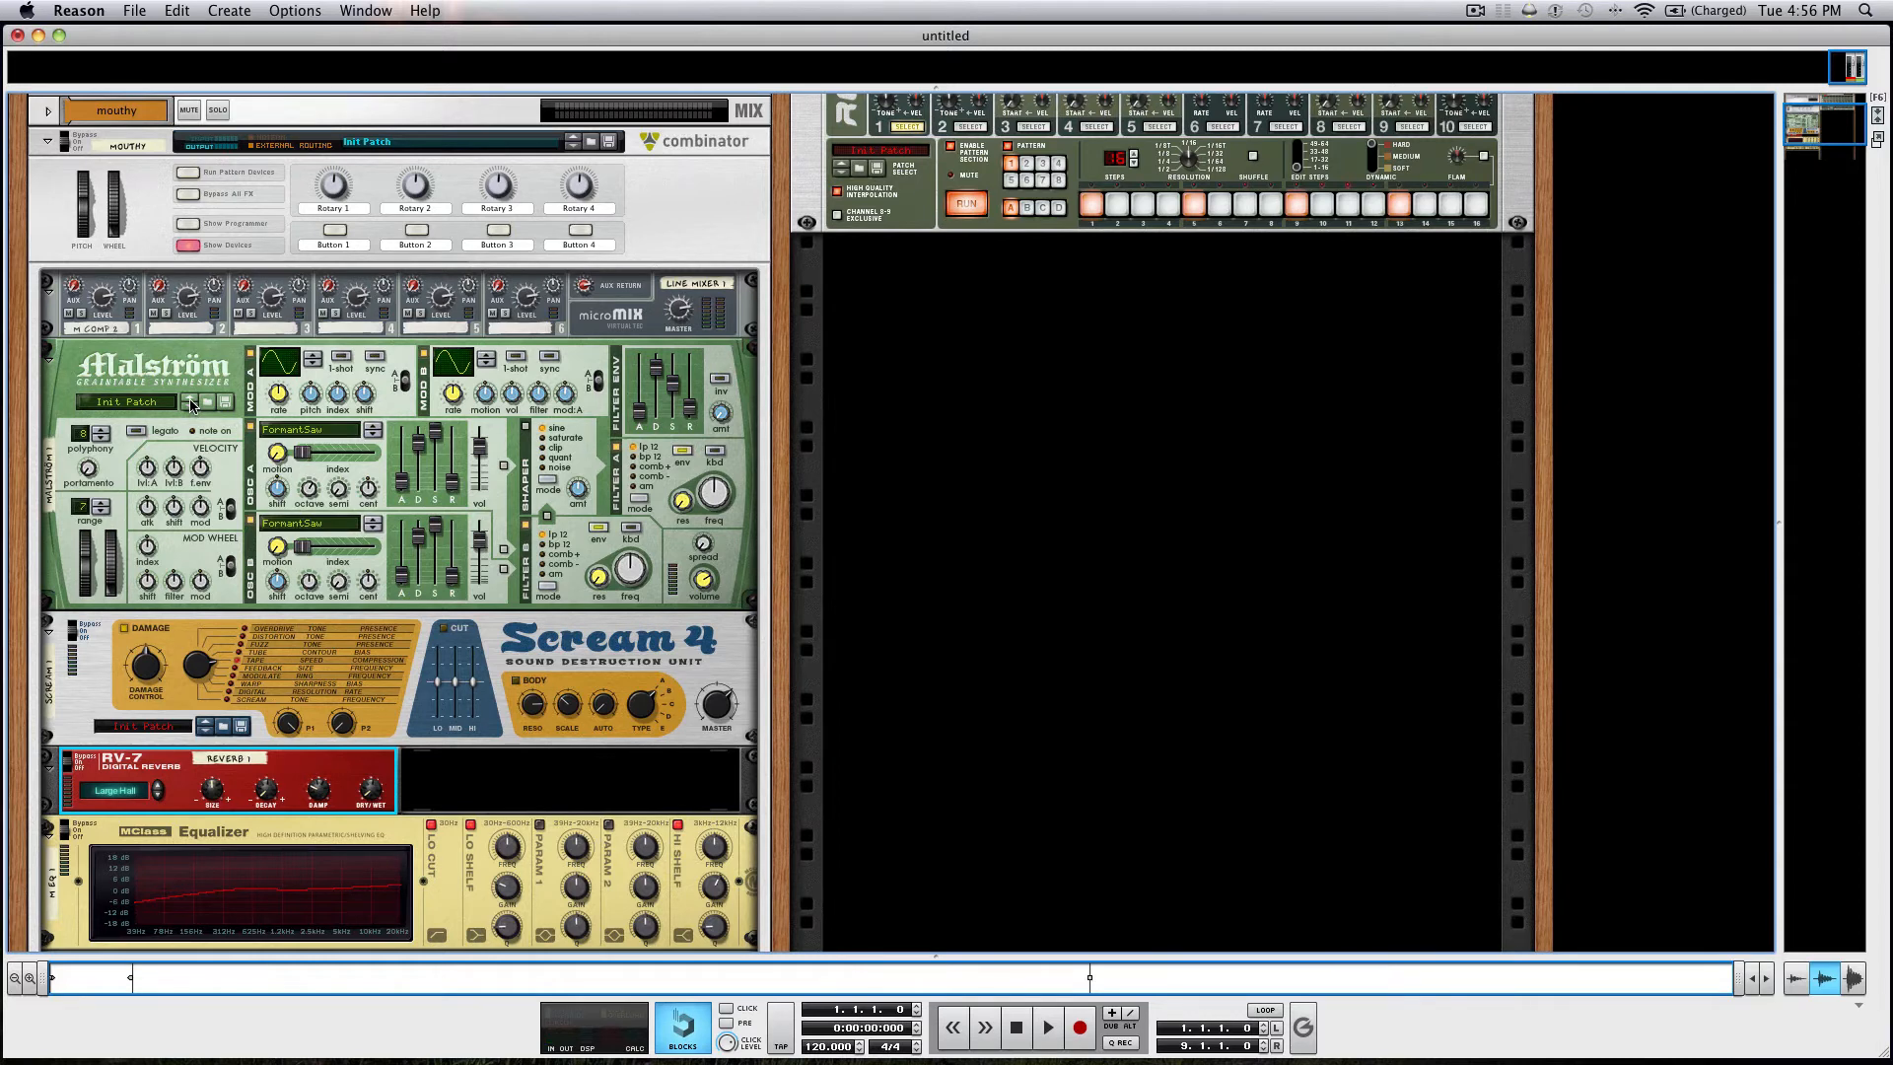
pyautogui.scroll(2, 190, 404)
pyautogui.scroll(-1, 191, 404)
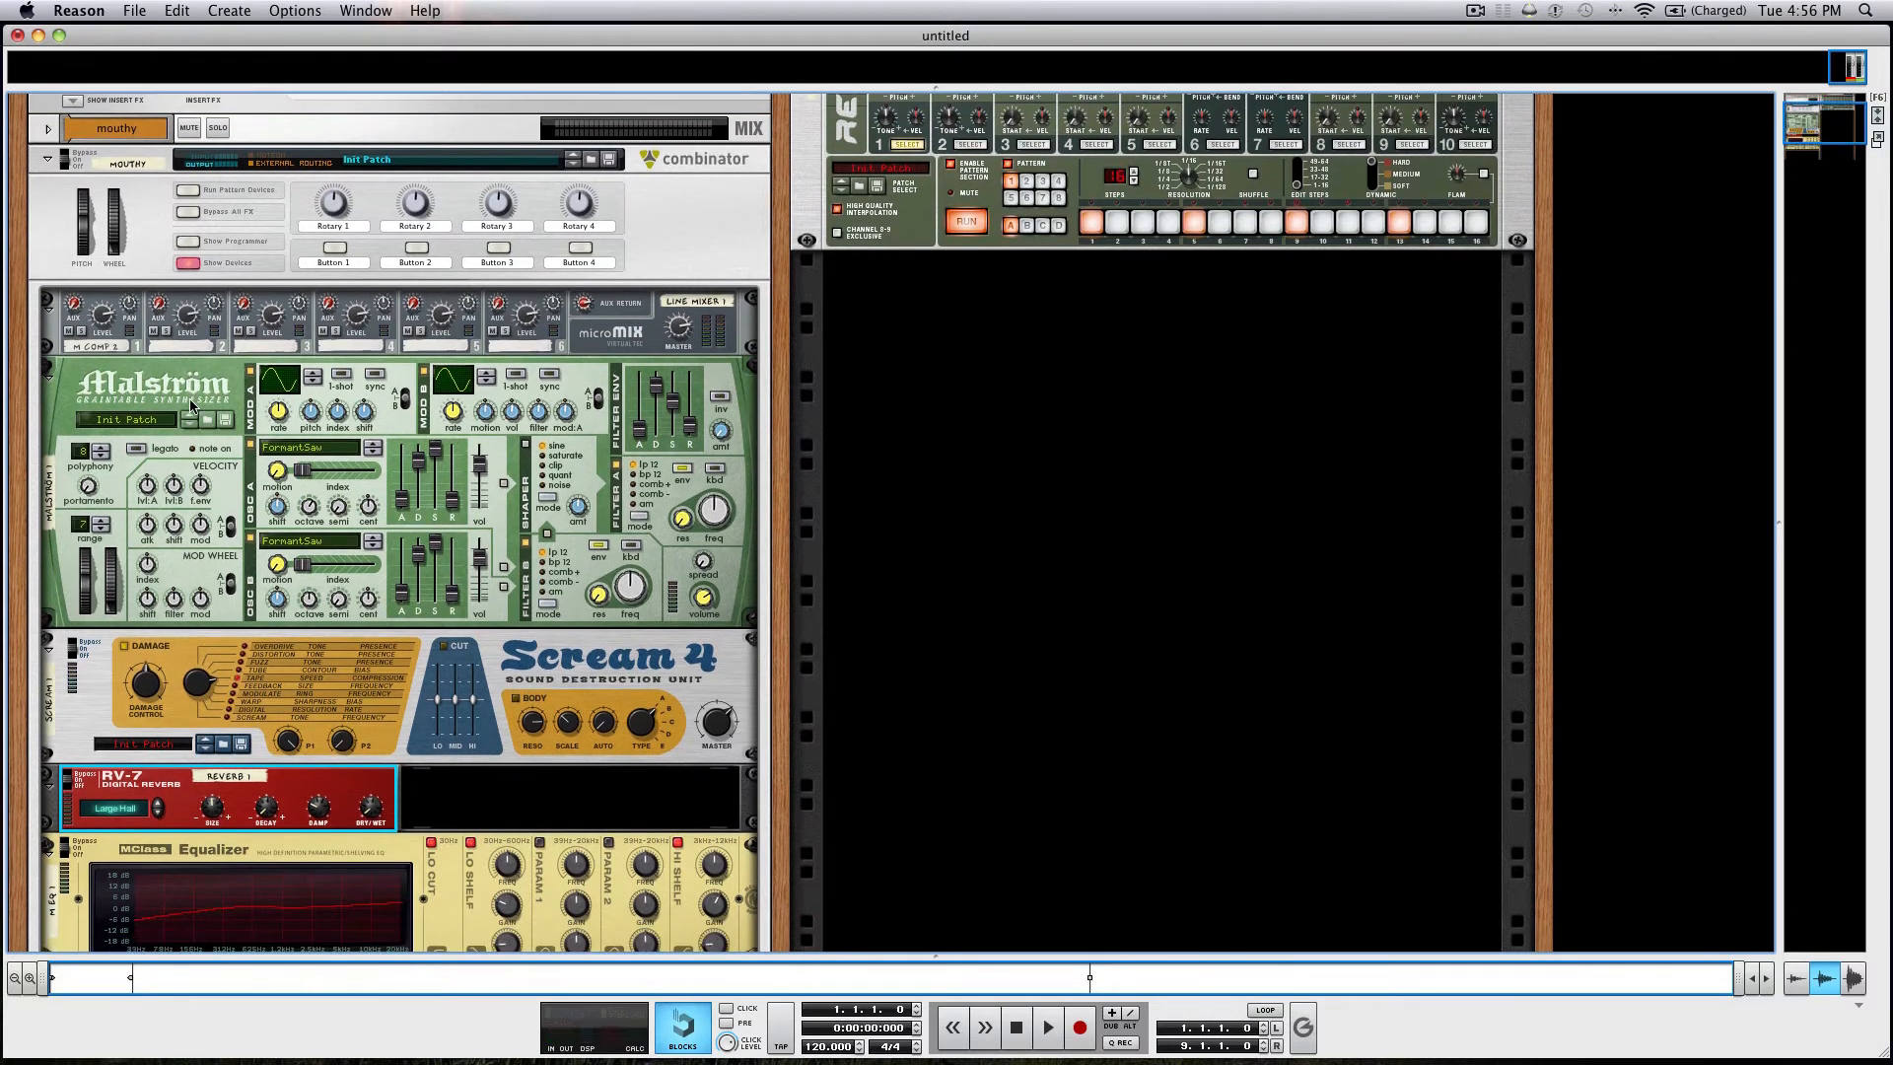
pyautogui.click(188, 241)
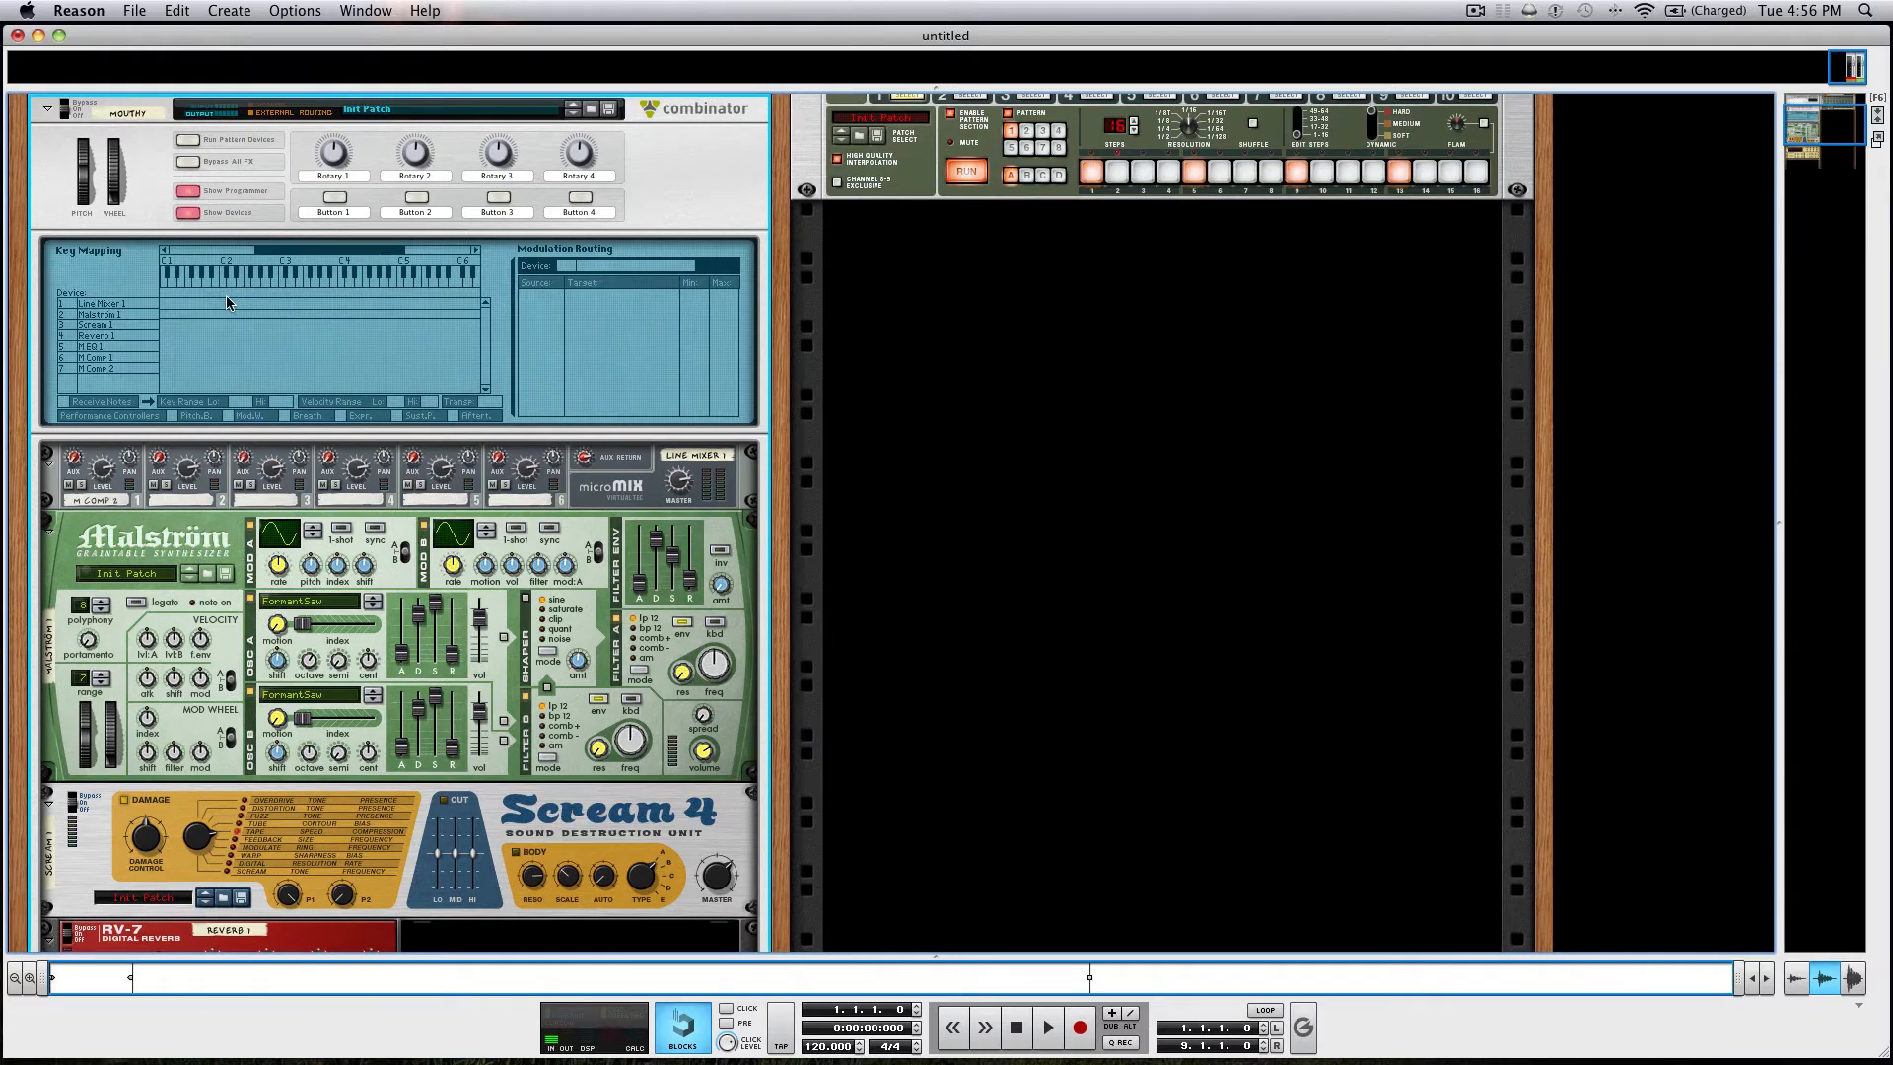
pyautogui.click(115, 315)
pyautogui.click(590, 296)
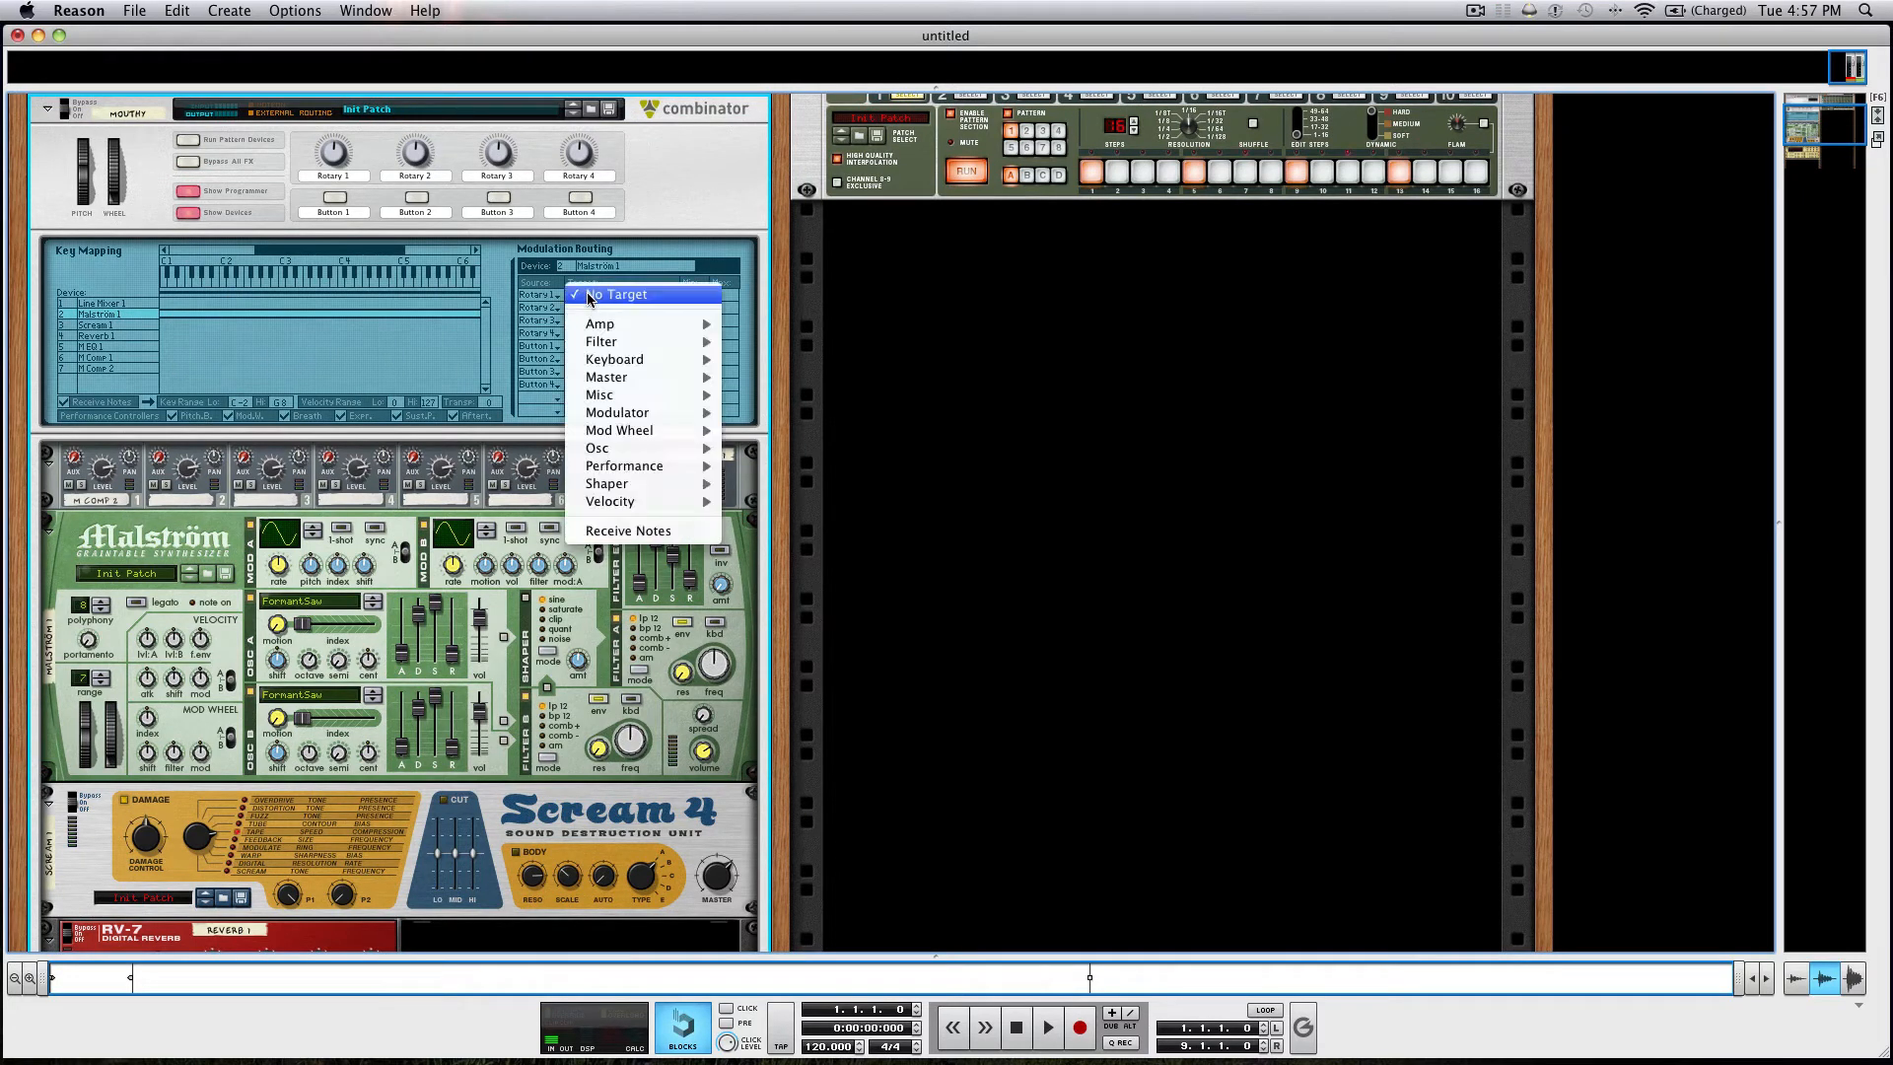
pyautogui.moveTo(623, 453)
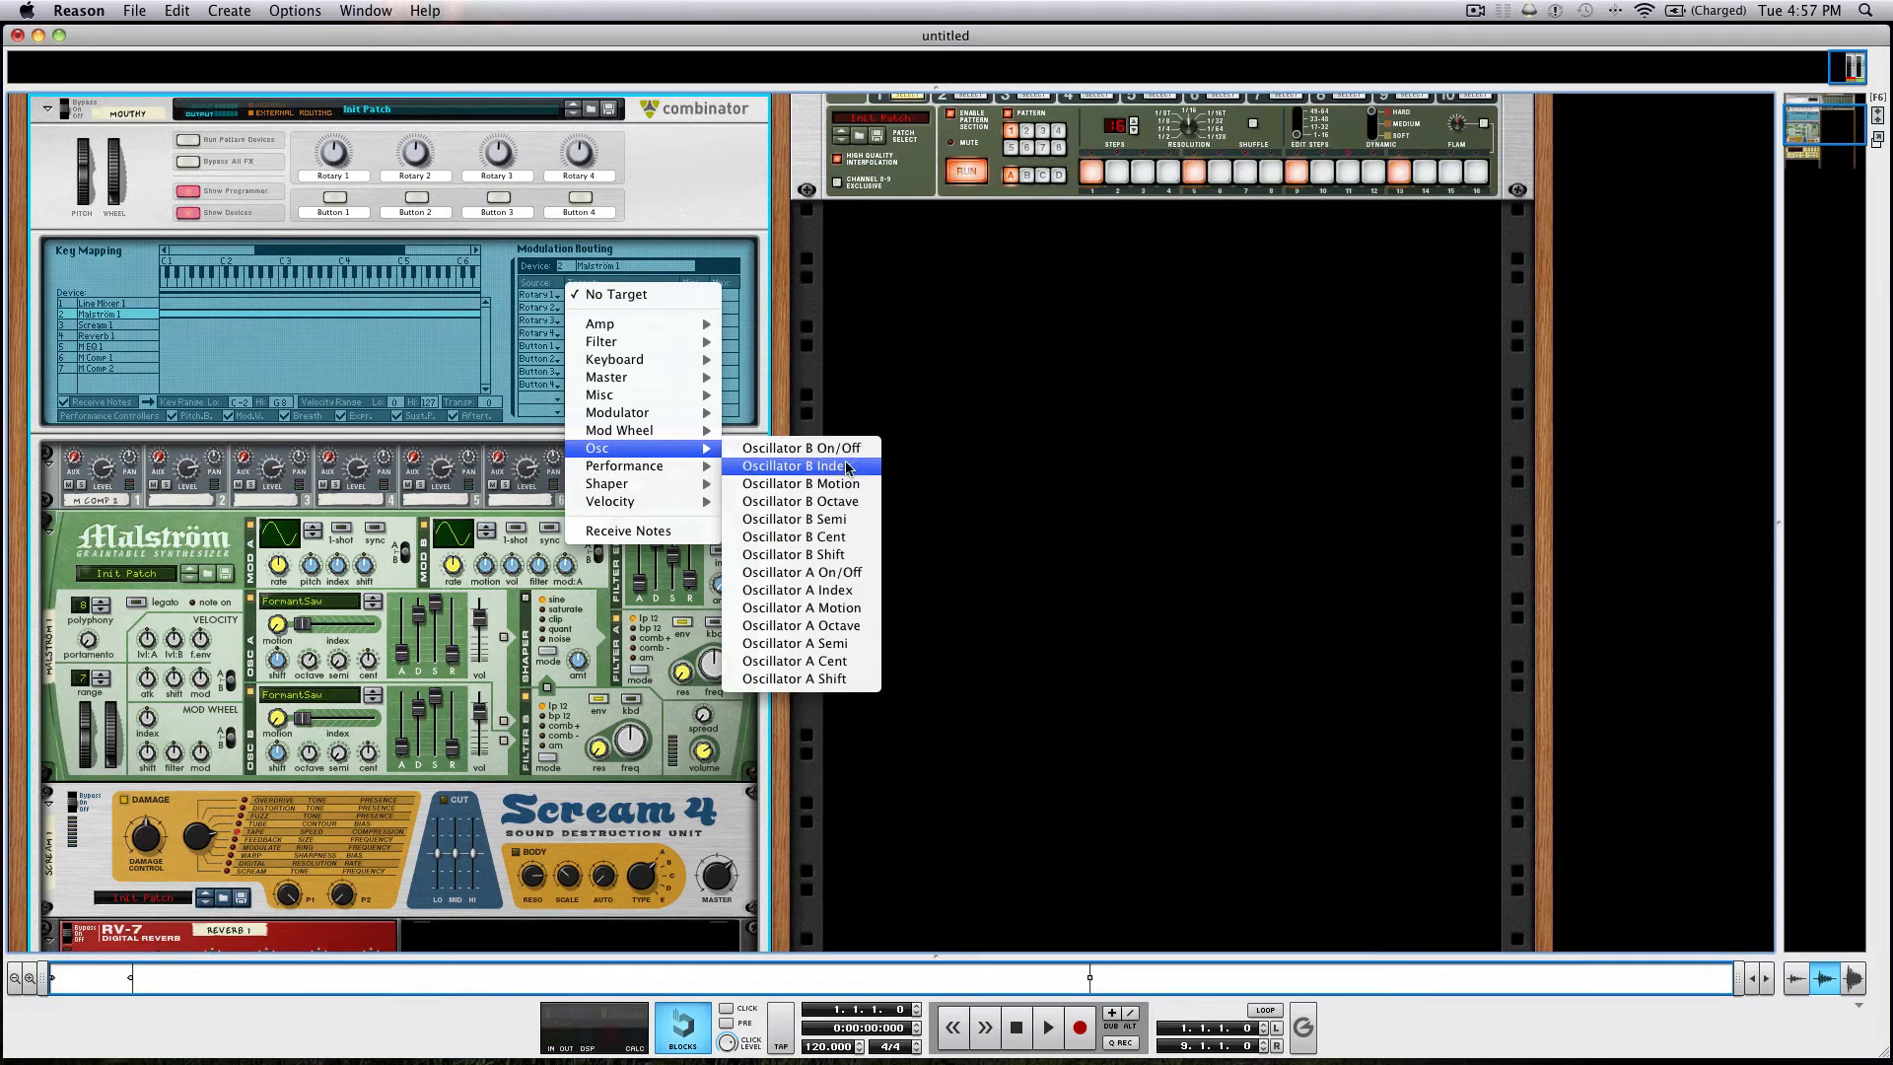
pyautogui.click(798, 466)
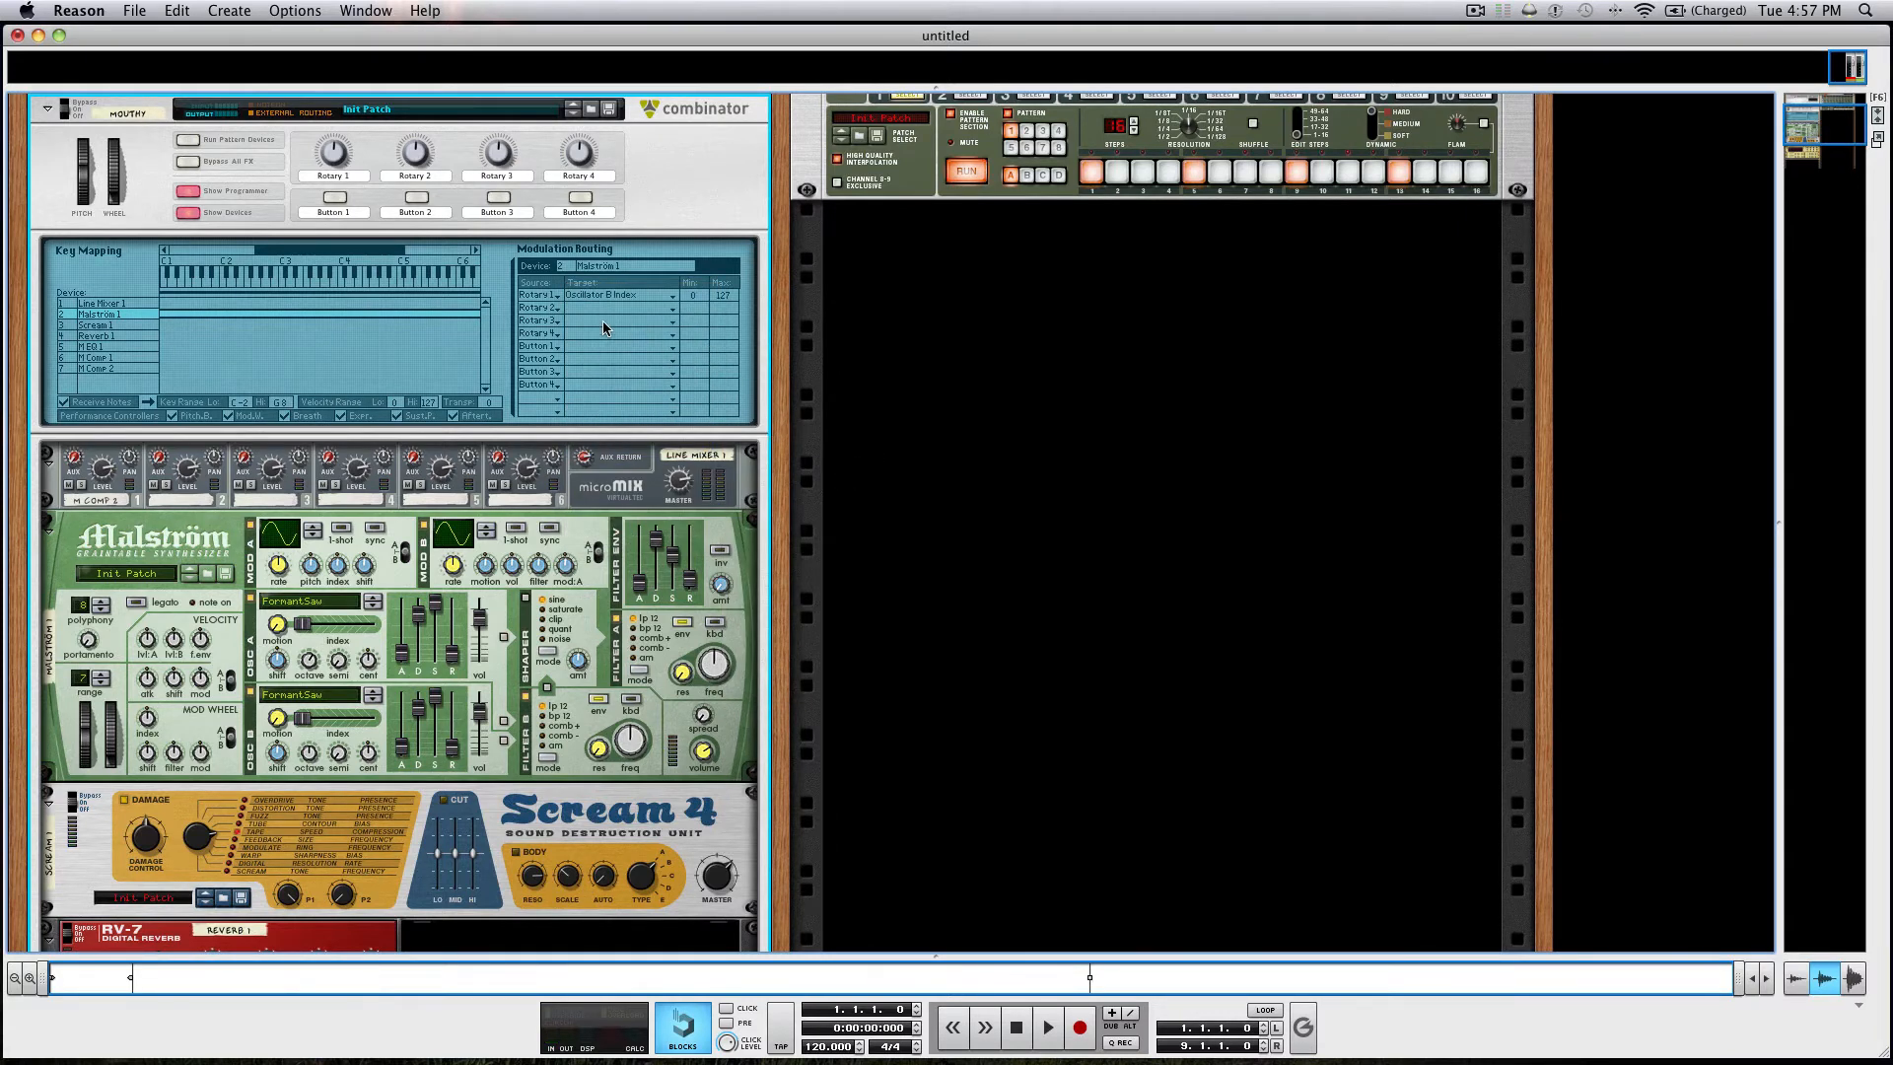
# Route Rotary 1 to the Malström's Oscillator A Index as well, and turn the Combinator's Rotary 1 down.
pyautogui.click(548, 308)
pyautogui.click(565, 290)
pyautogui.click(607, 309)
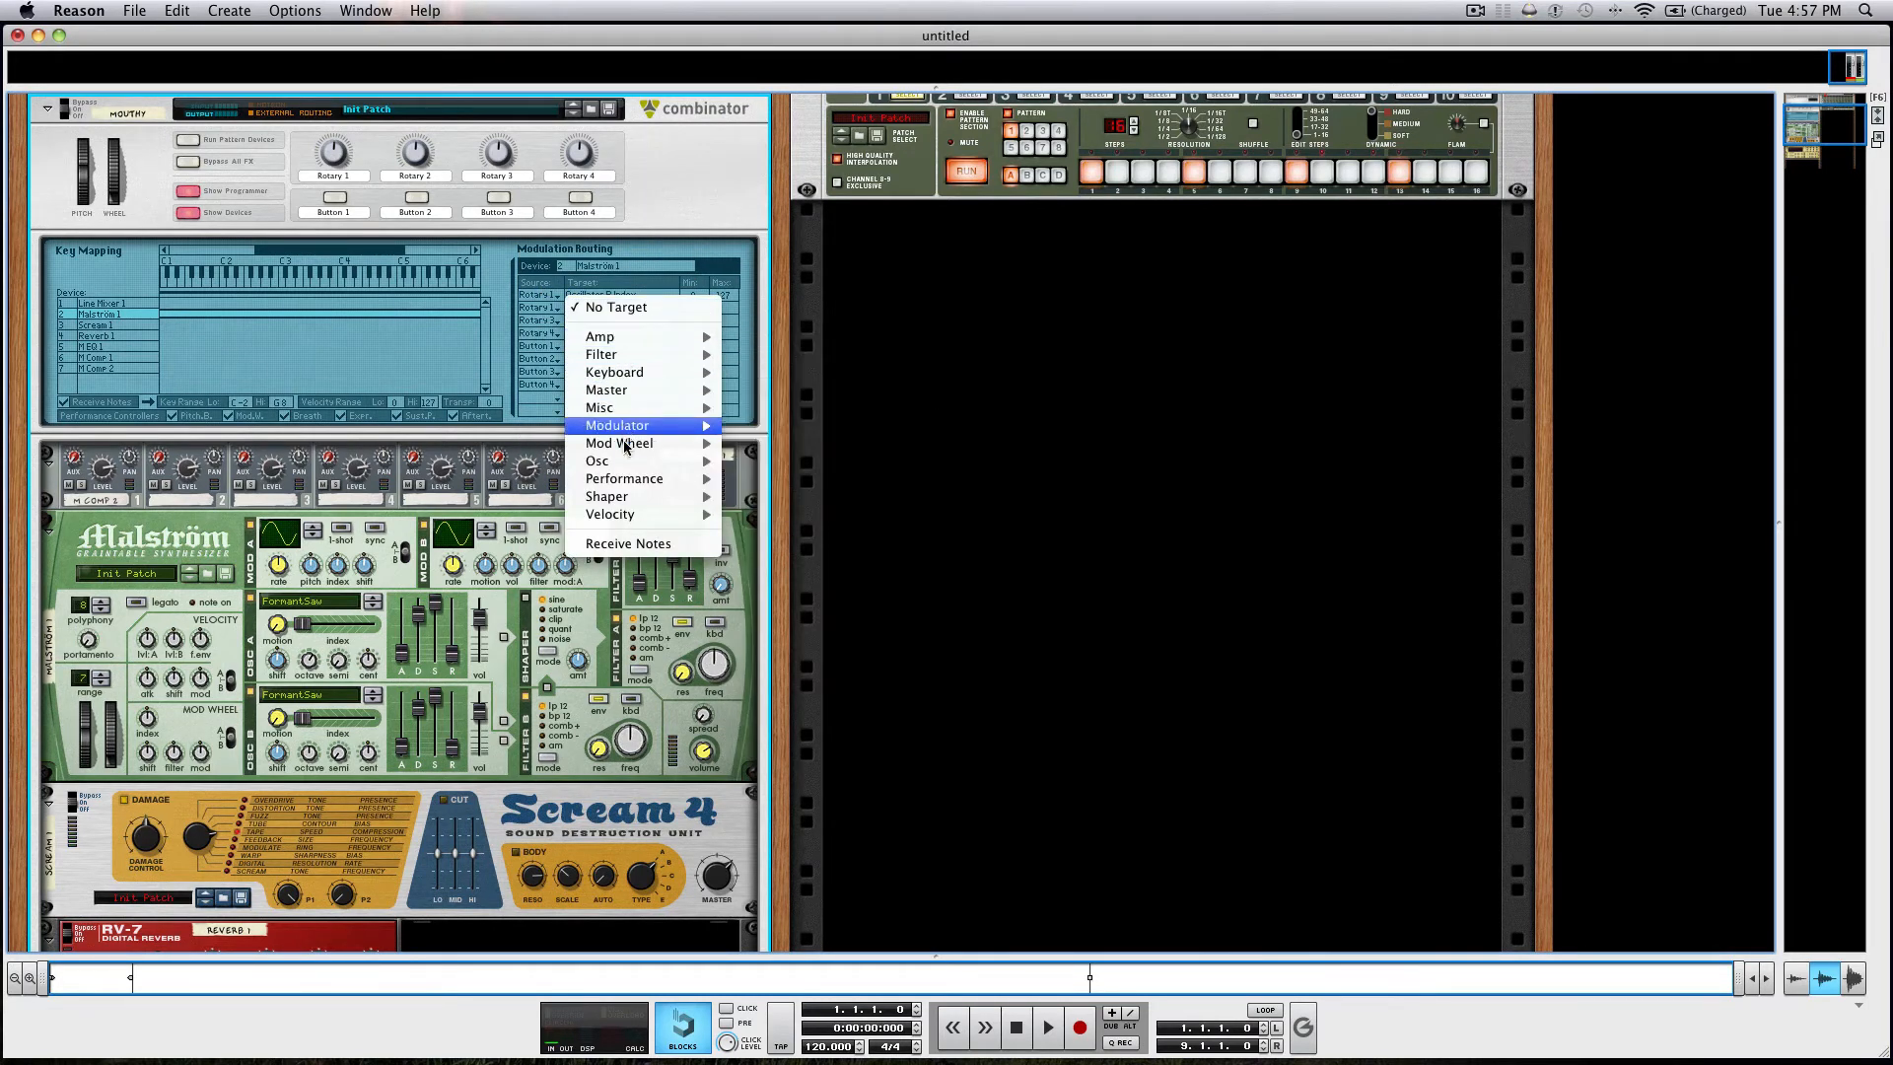
pyautogui.moveTo(629, 461)
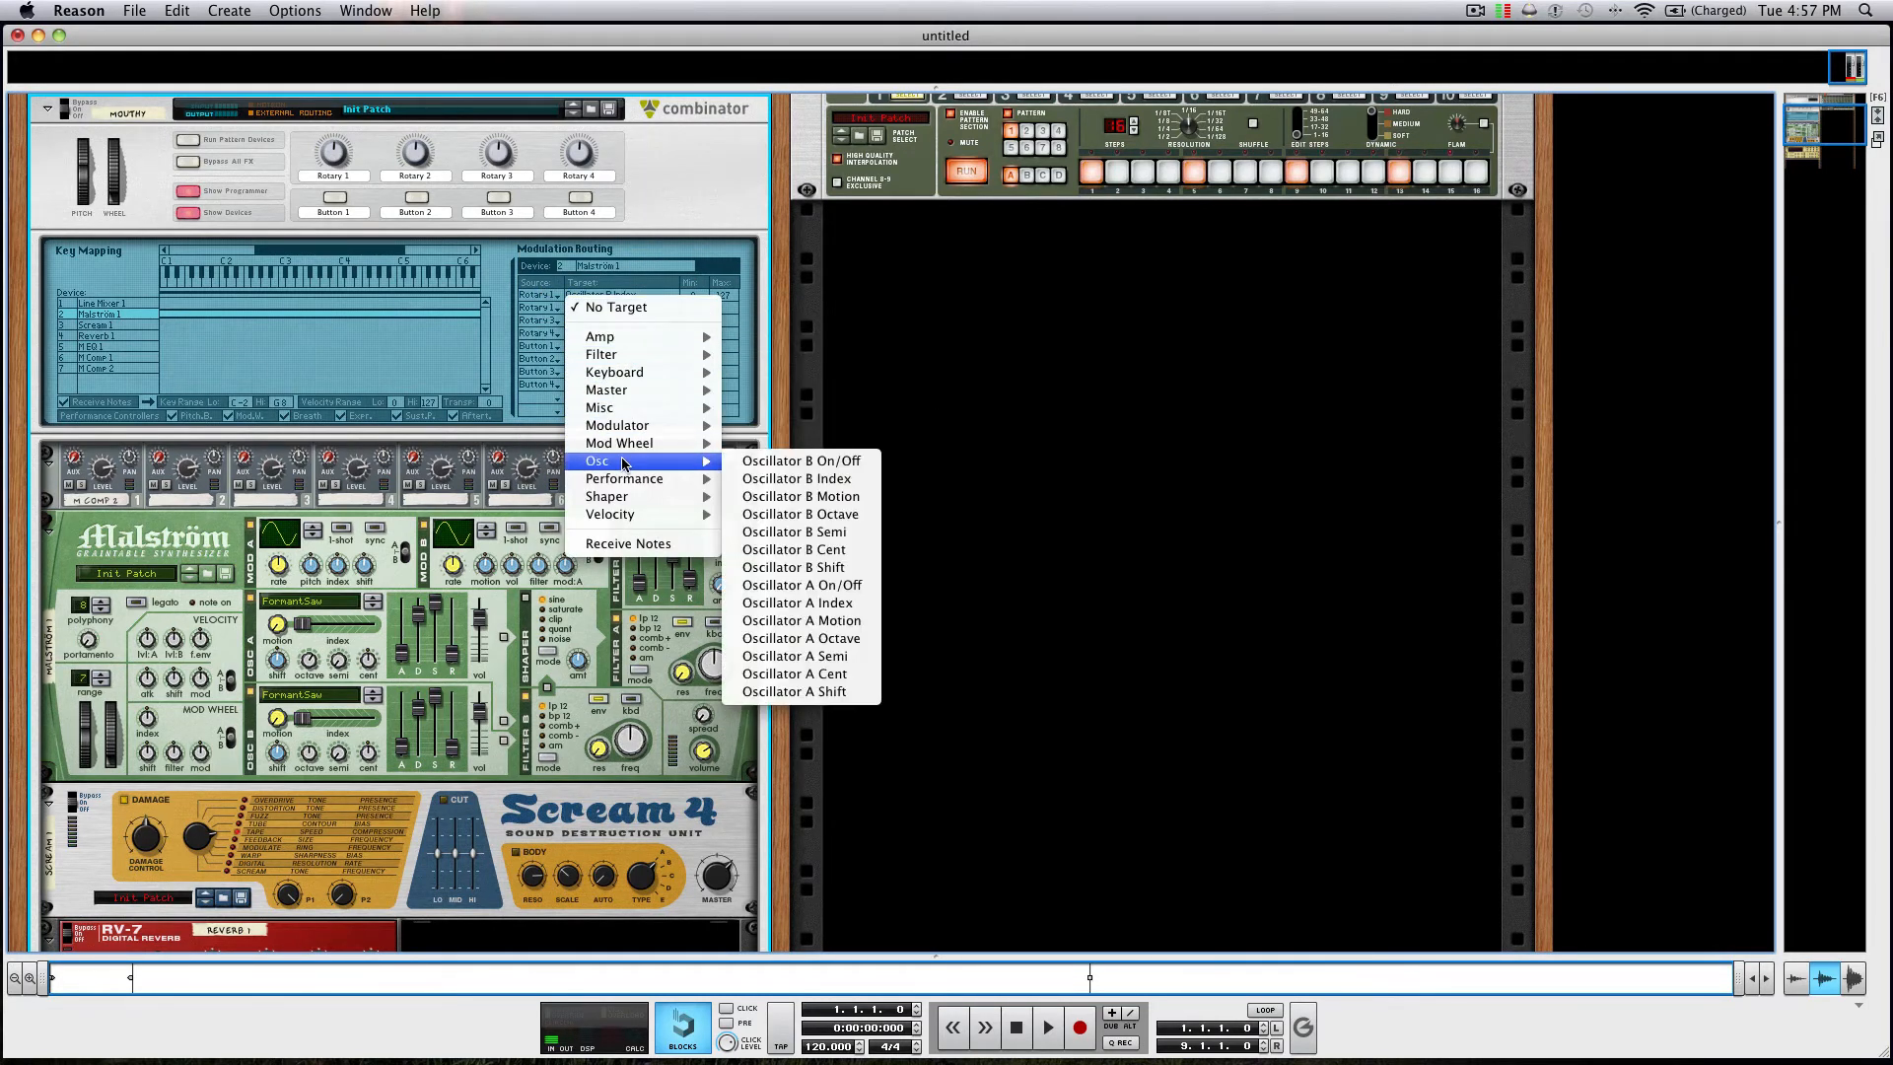
pyautogui.click(835, 602)
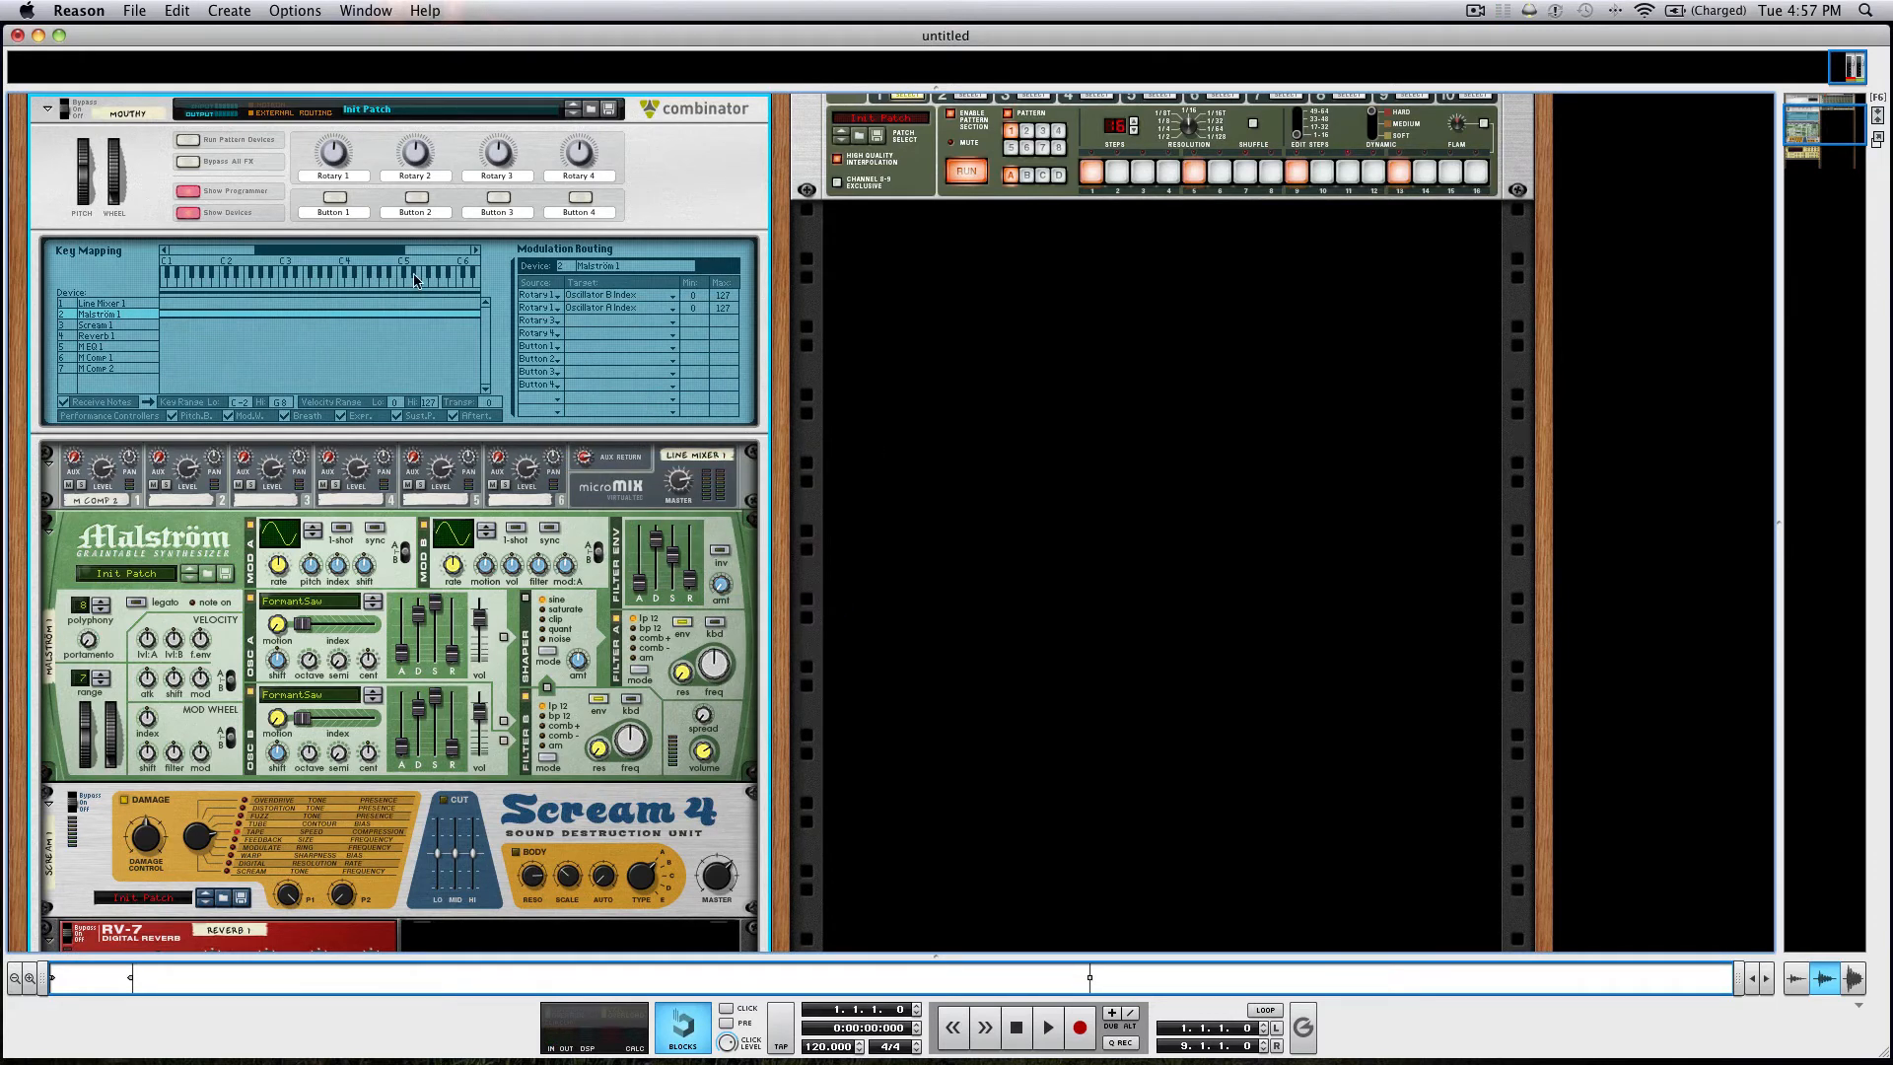
pyautogui.moveTo(332, 161); pyautogui.dragTo(308, 202)
# Show the sequencer and set the song tempo to 128 BPM.
pyautogui.press('F7')
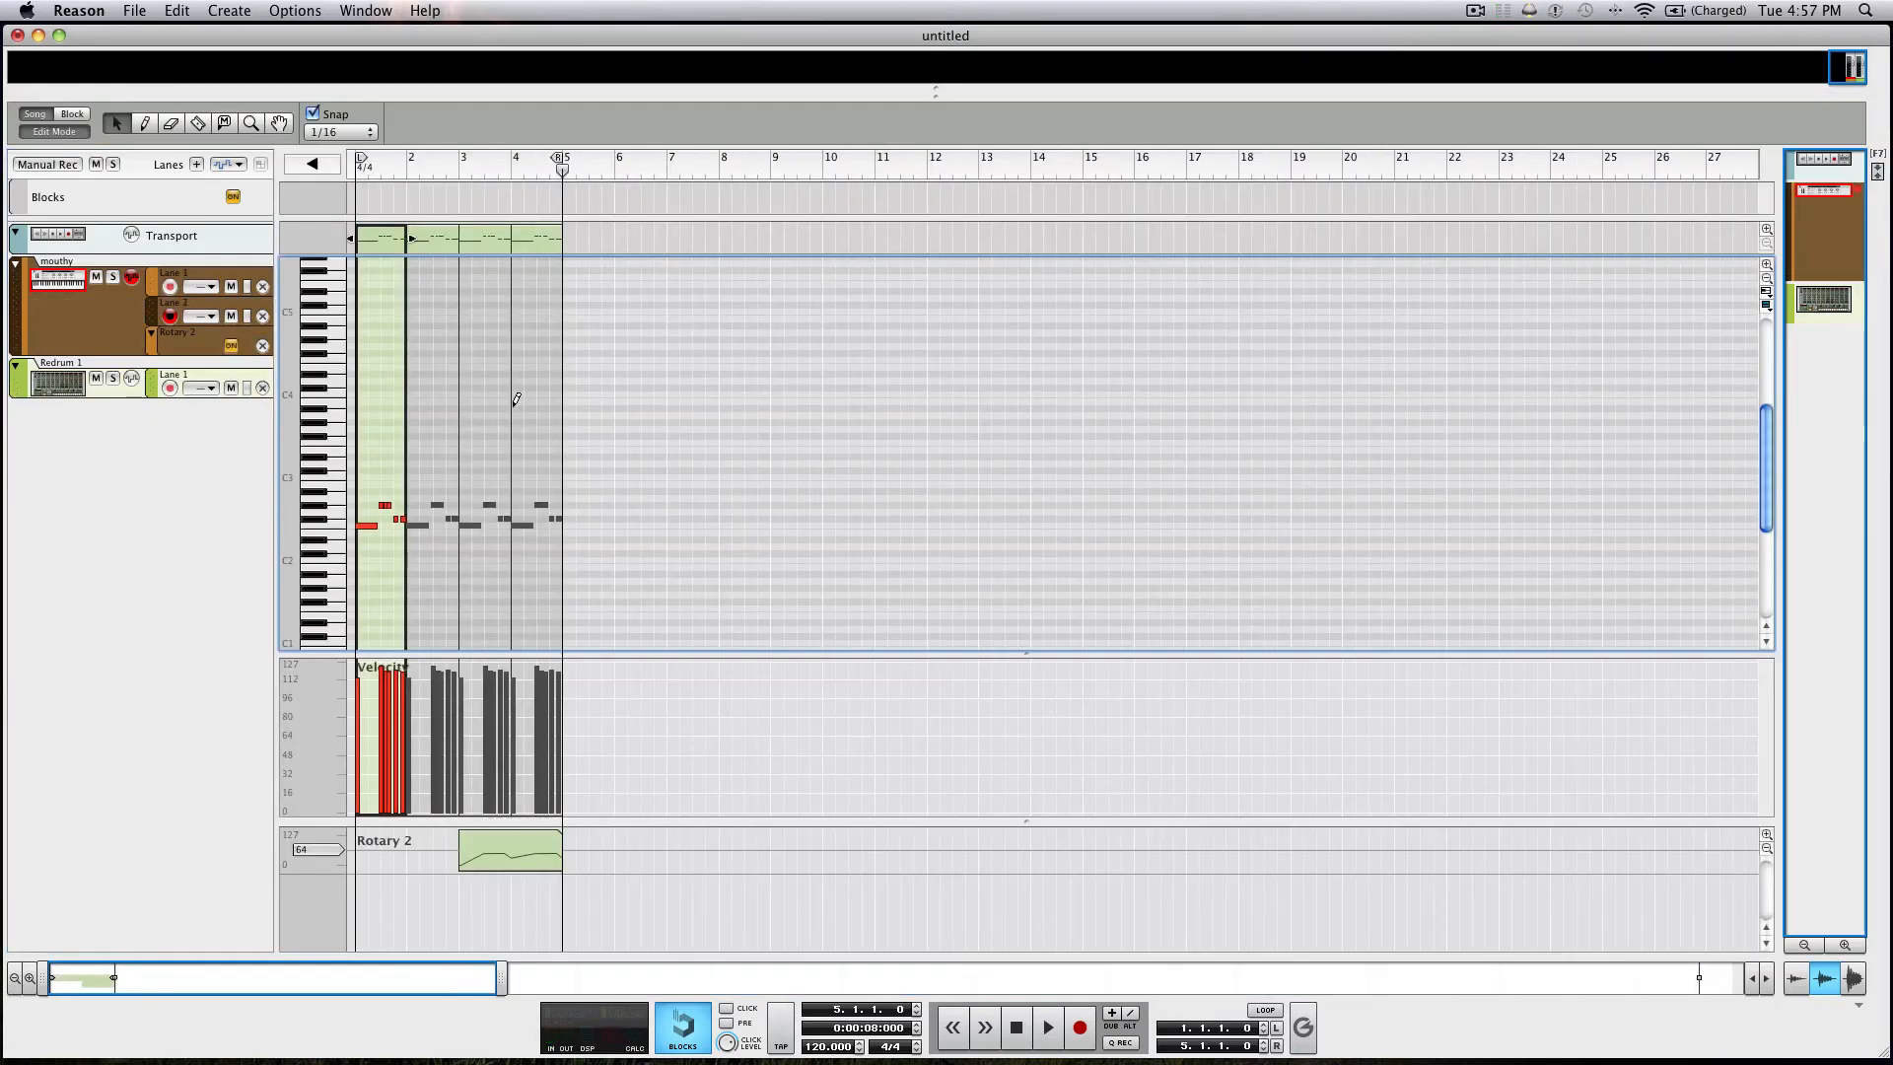
pyautogui.scroll(4, 512, 405)
pyautogui.hscroll(-3, 511, 412)
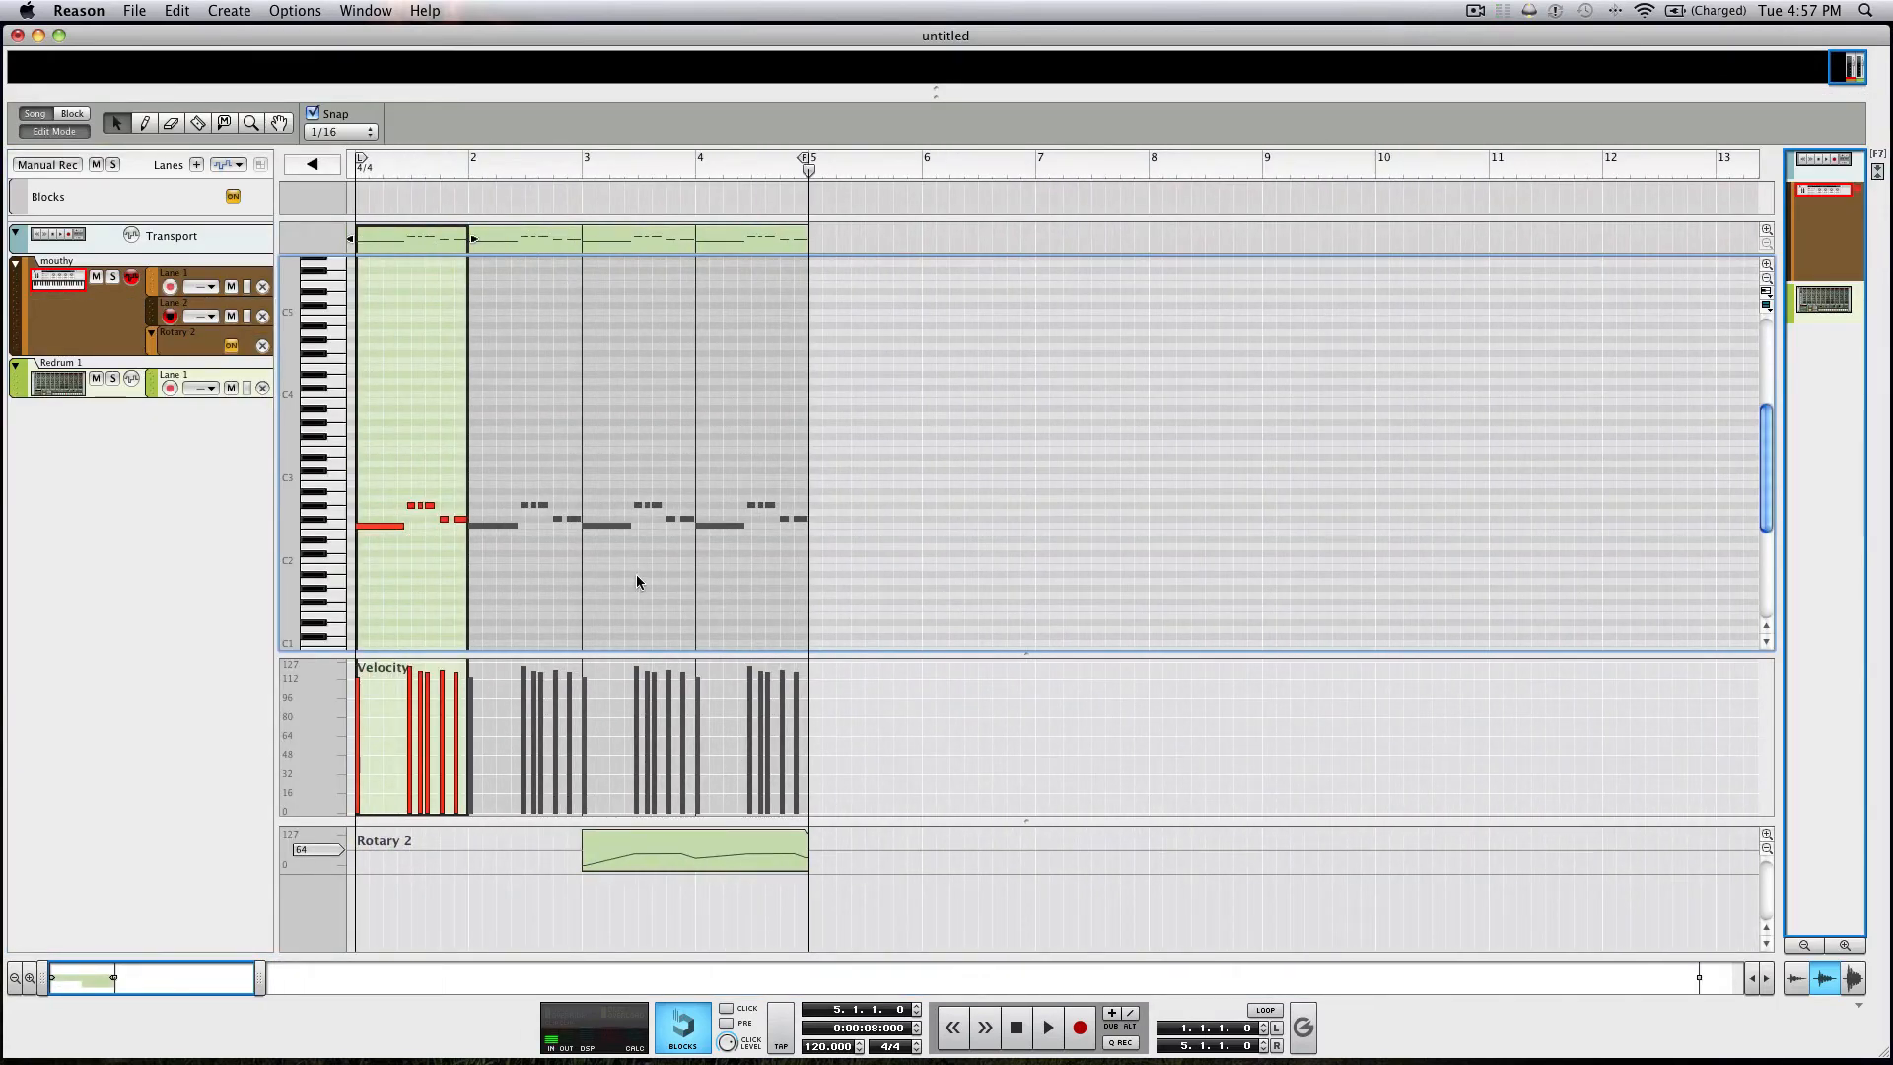
pyautogui.doubleClick(826, 1047)
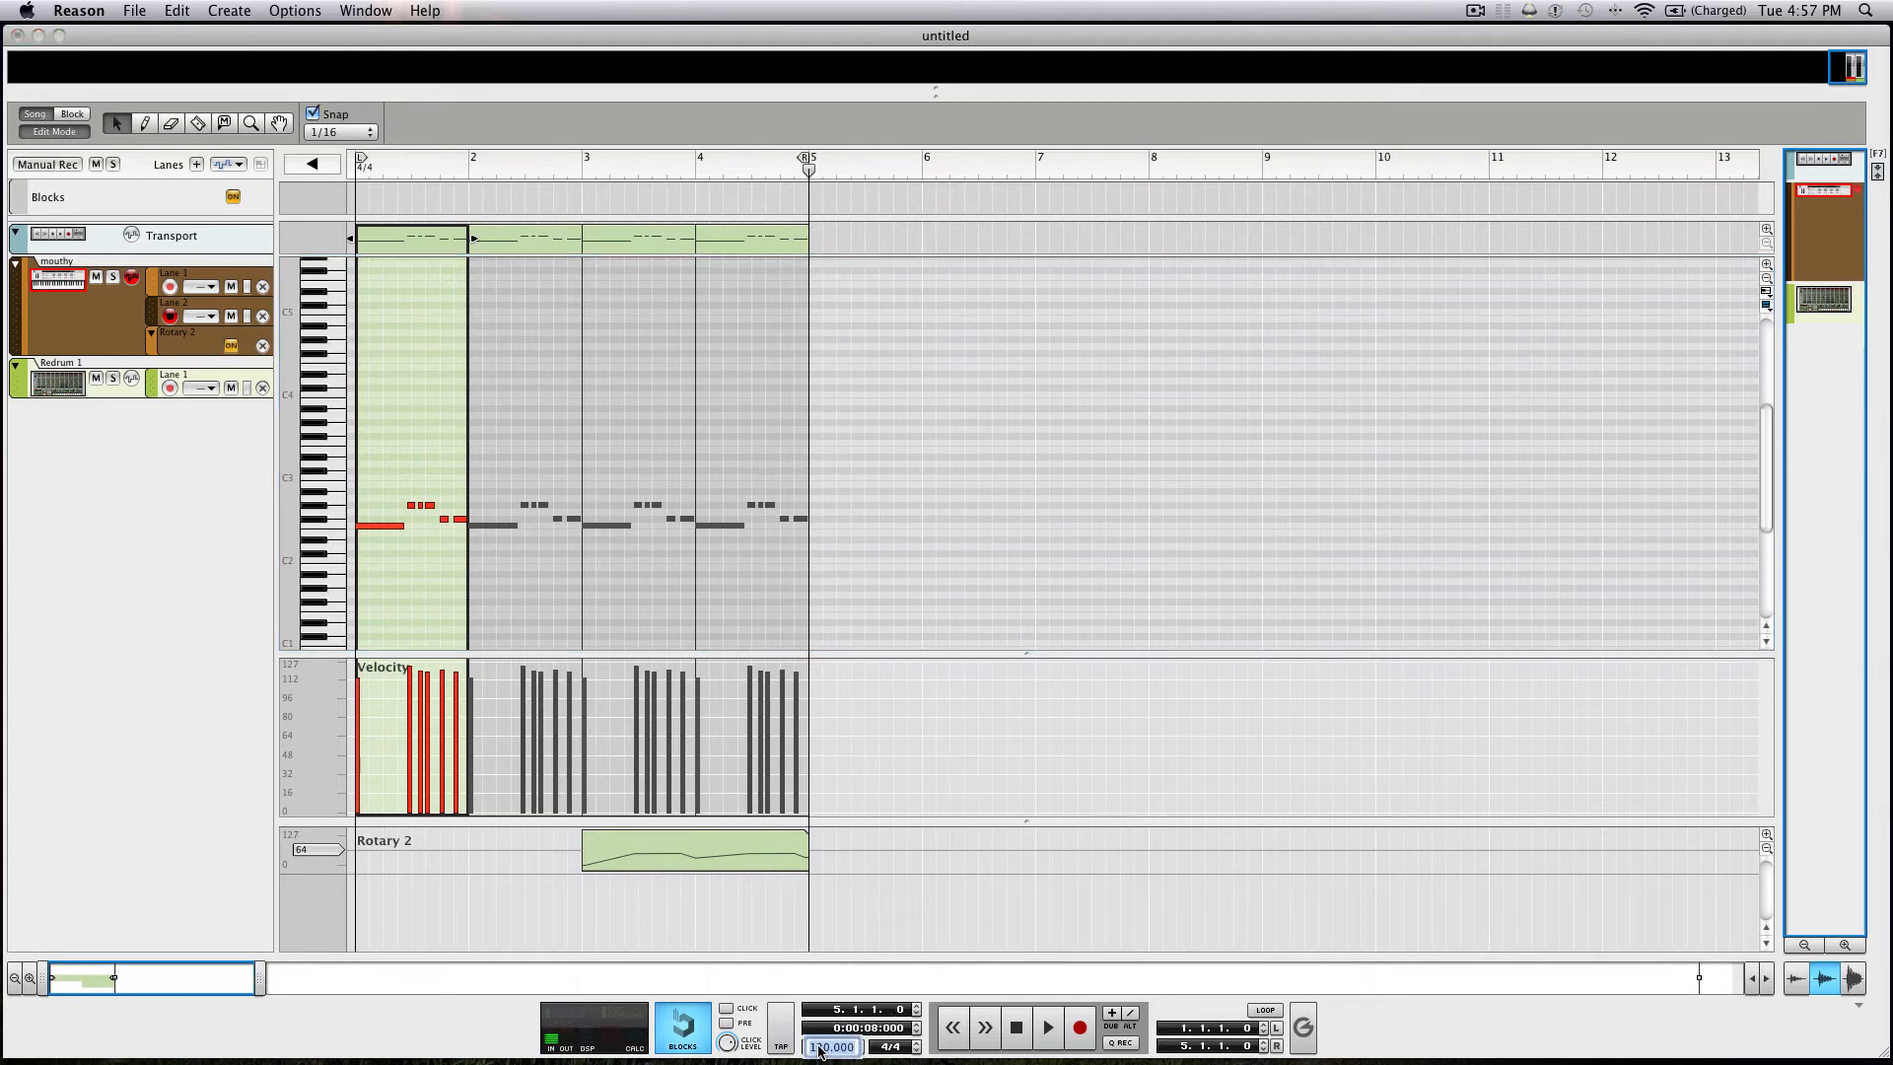
pyautogui.write('128')
pyautogui.press('Return')
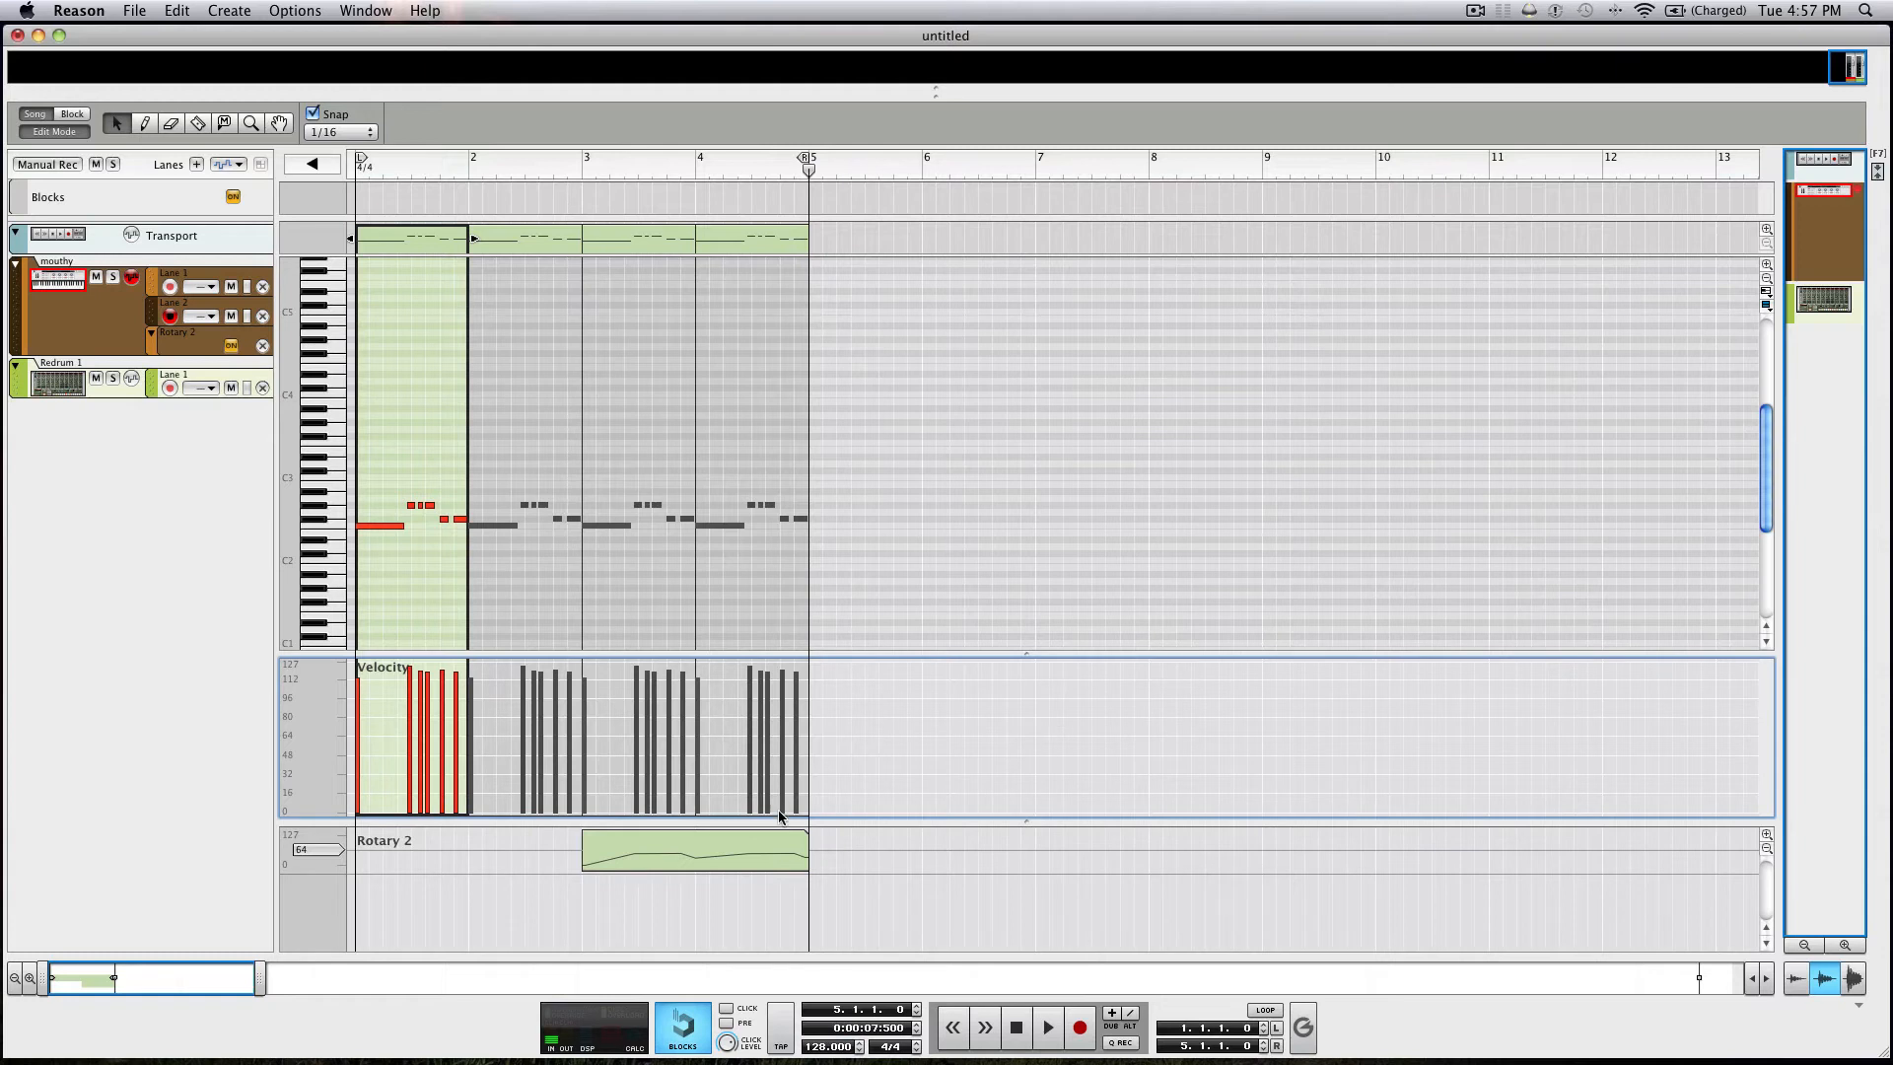
# Draw a Rotary 1 automation clip on the mouthy track from bar 3 to bar 5 and open it for editing.
pyautogui.press('F6')
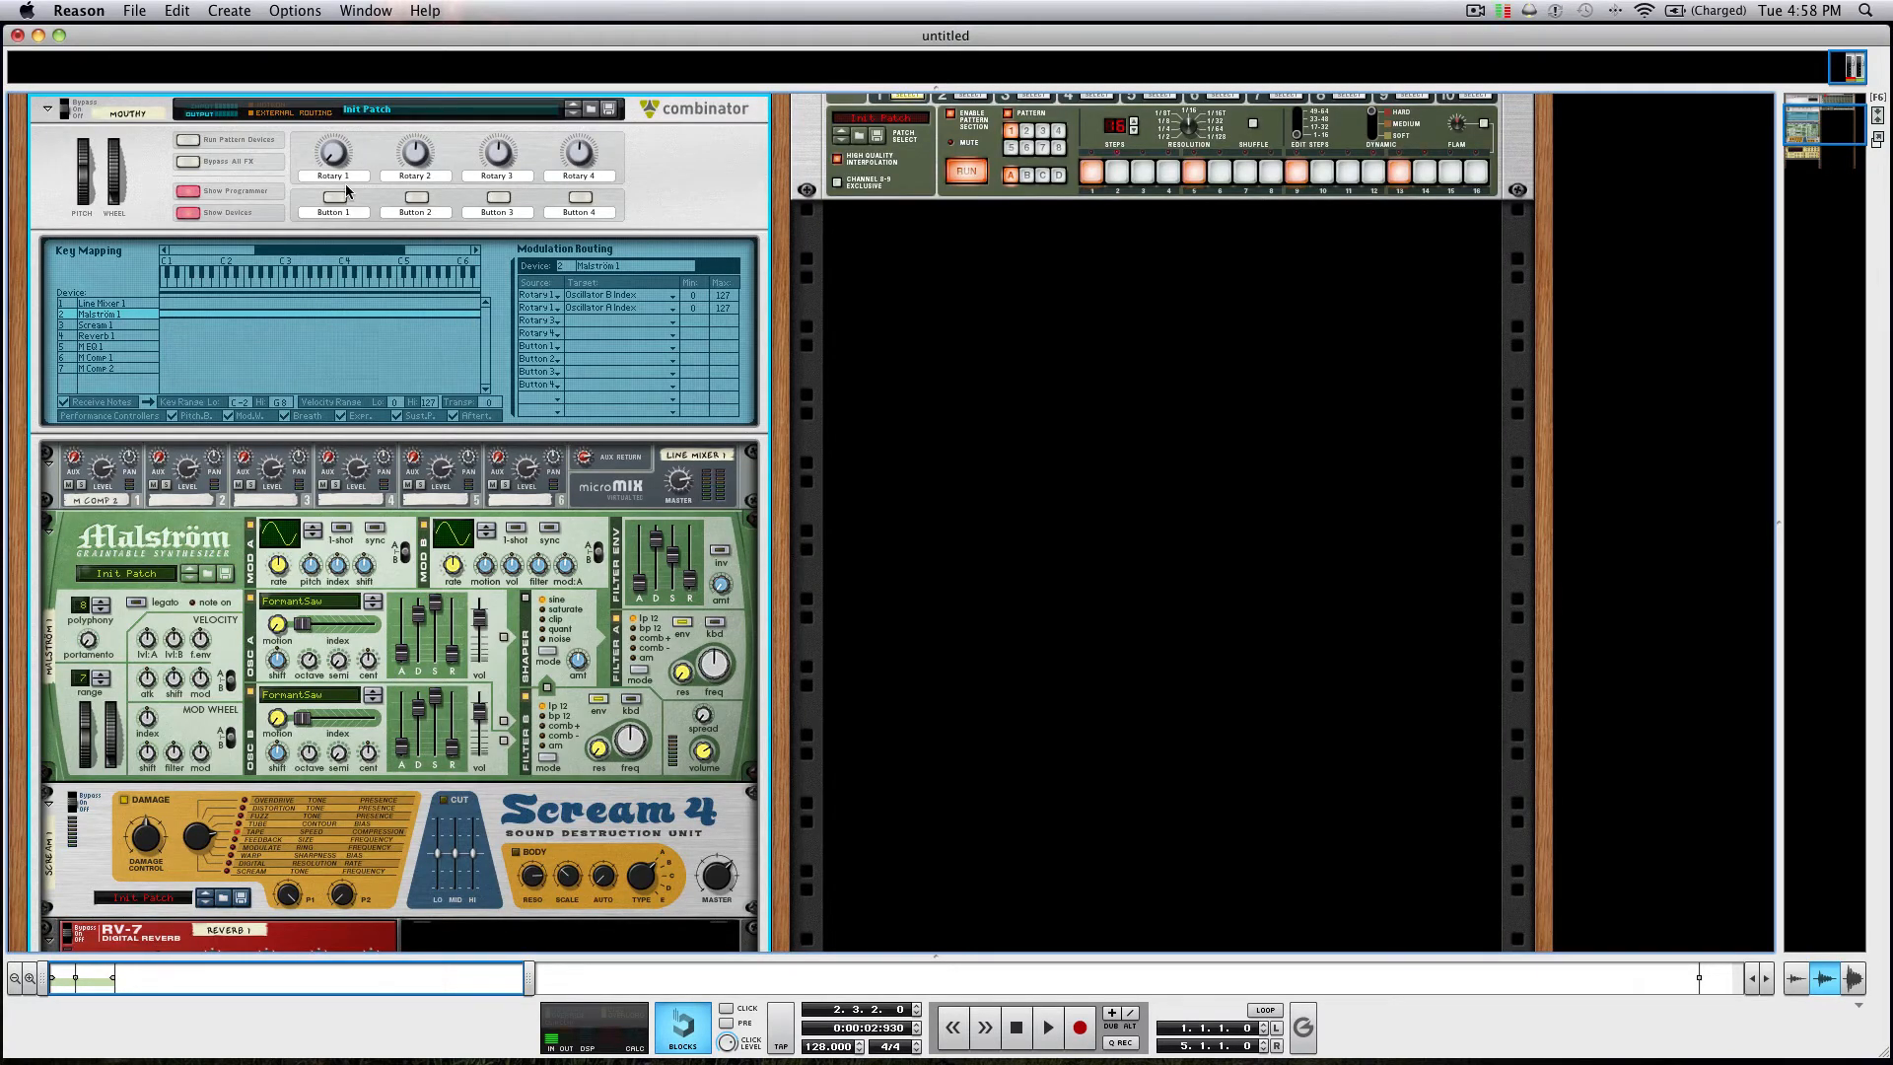
pyautogui.press('F7')
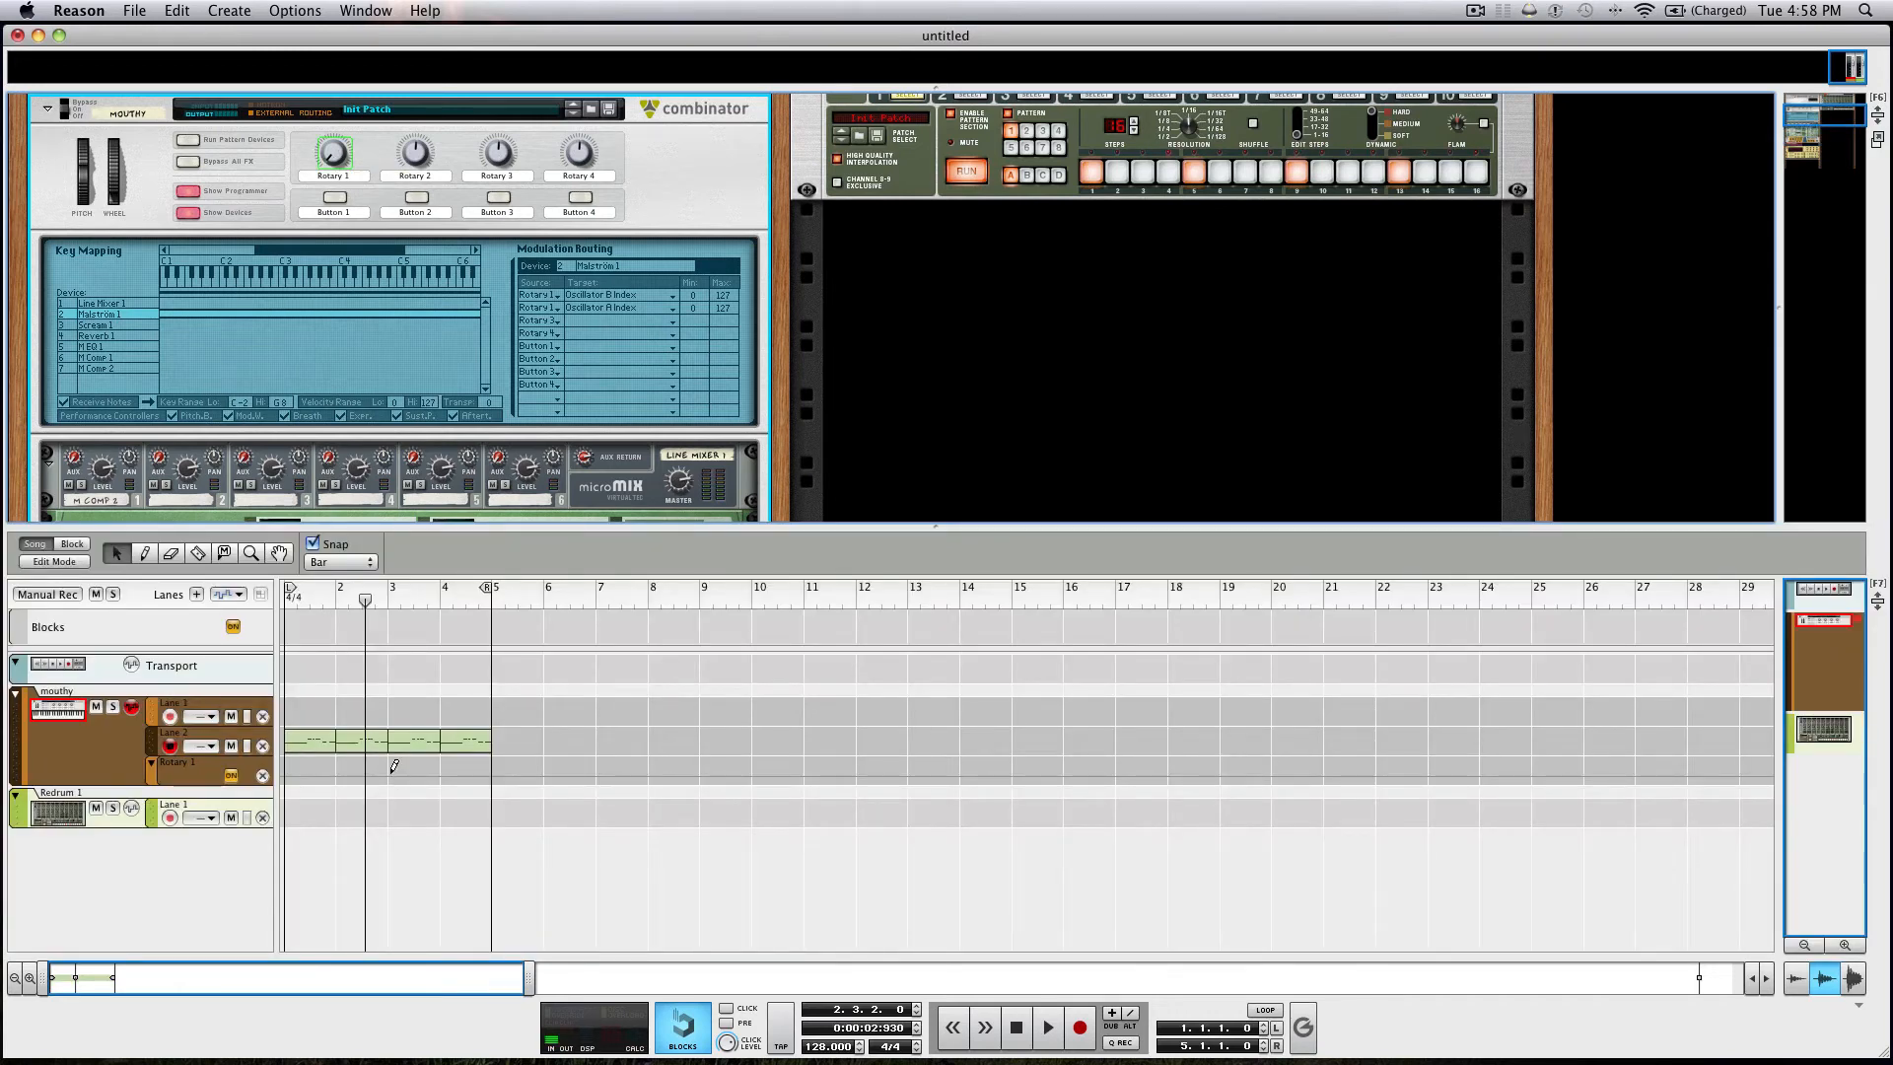
pyautogui.moveTo(392, 772); pyautogui.dragTo(467, 773)
pyautogui.doubleClick(462, 768)
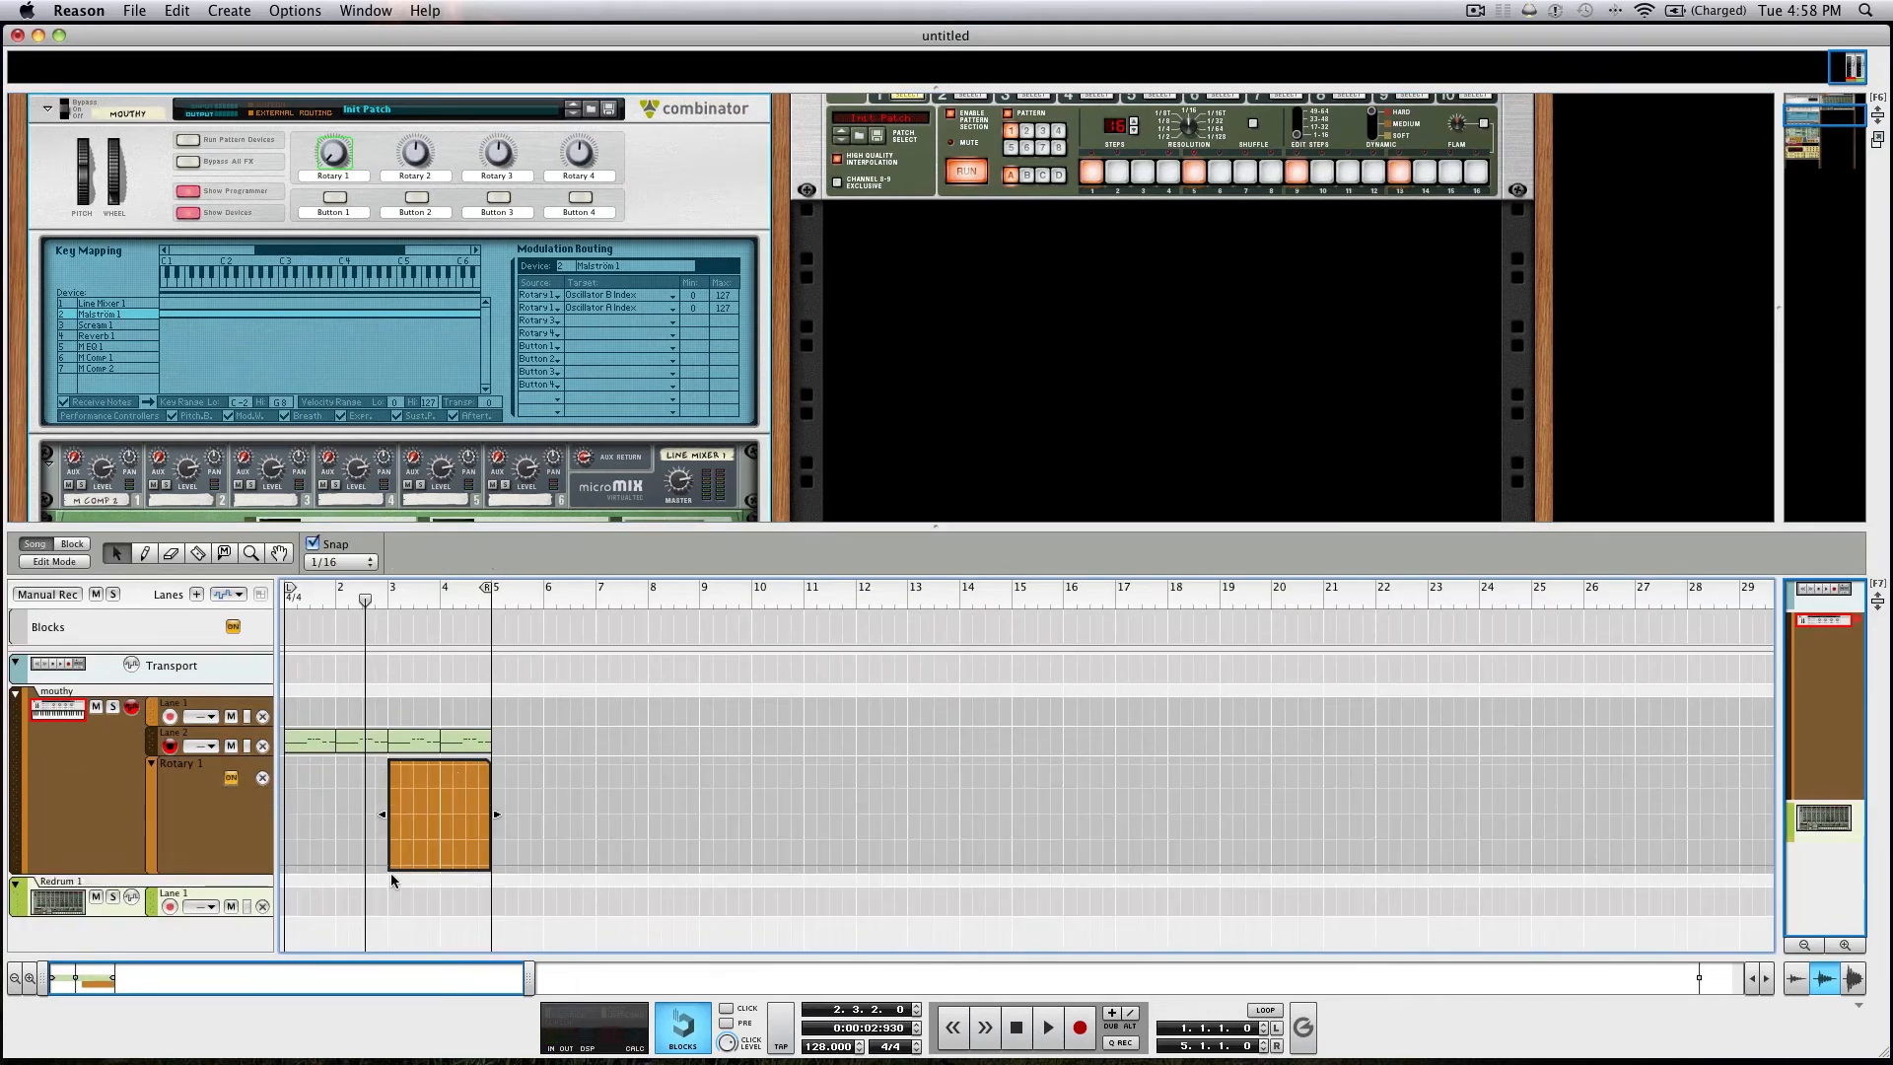
# Add four rising and falling automation points to the Rotary 1 clip, the last at value 55, and play it back.
pyautogui.keyDown('super'); pyautogui.click(394, 837); pyautogui.keyUp('super')
pyautogui.keyDown('super'); pyautogui.click(434, 824); pyautogui.keyUp('super')
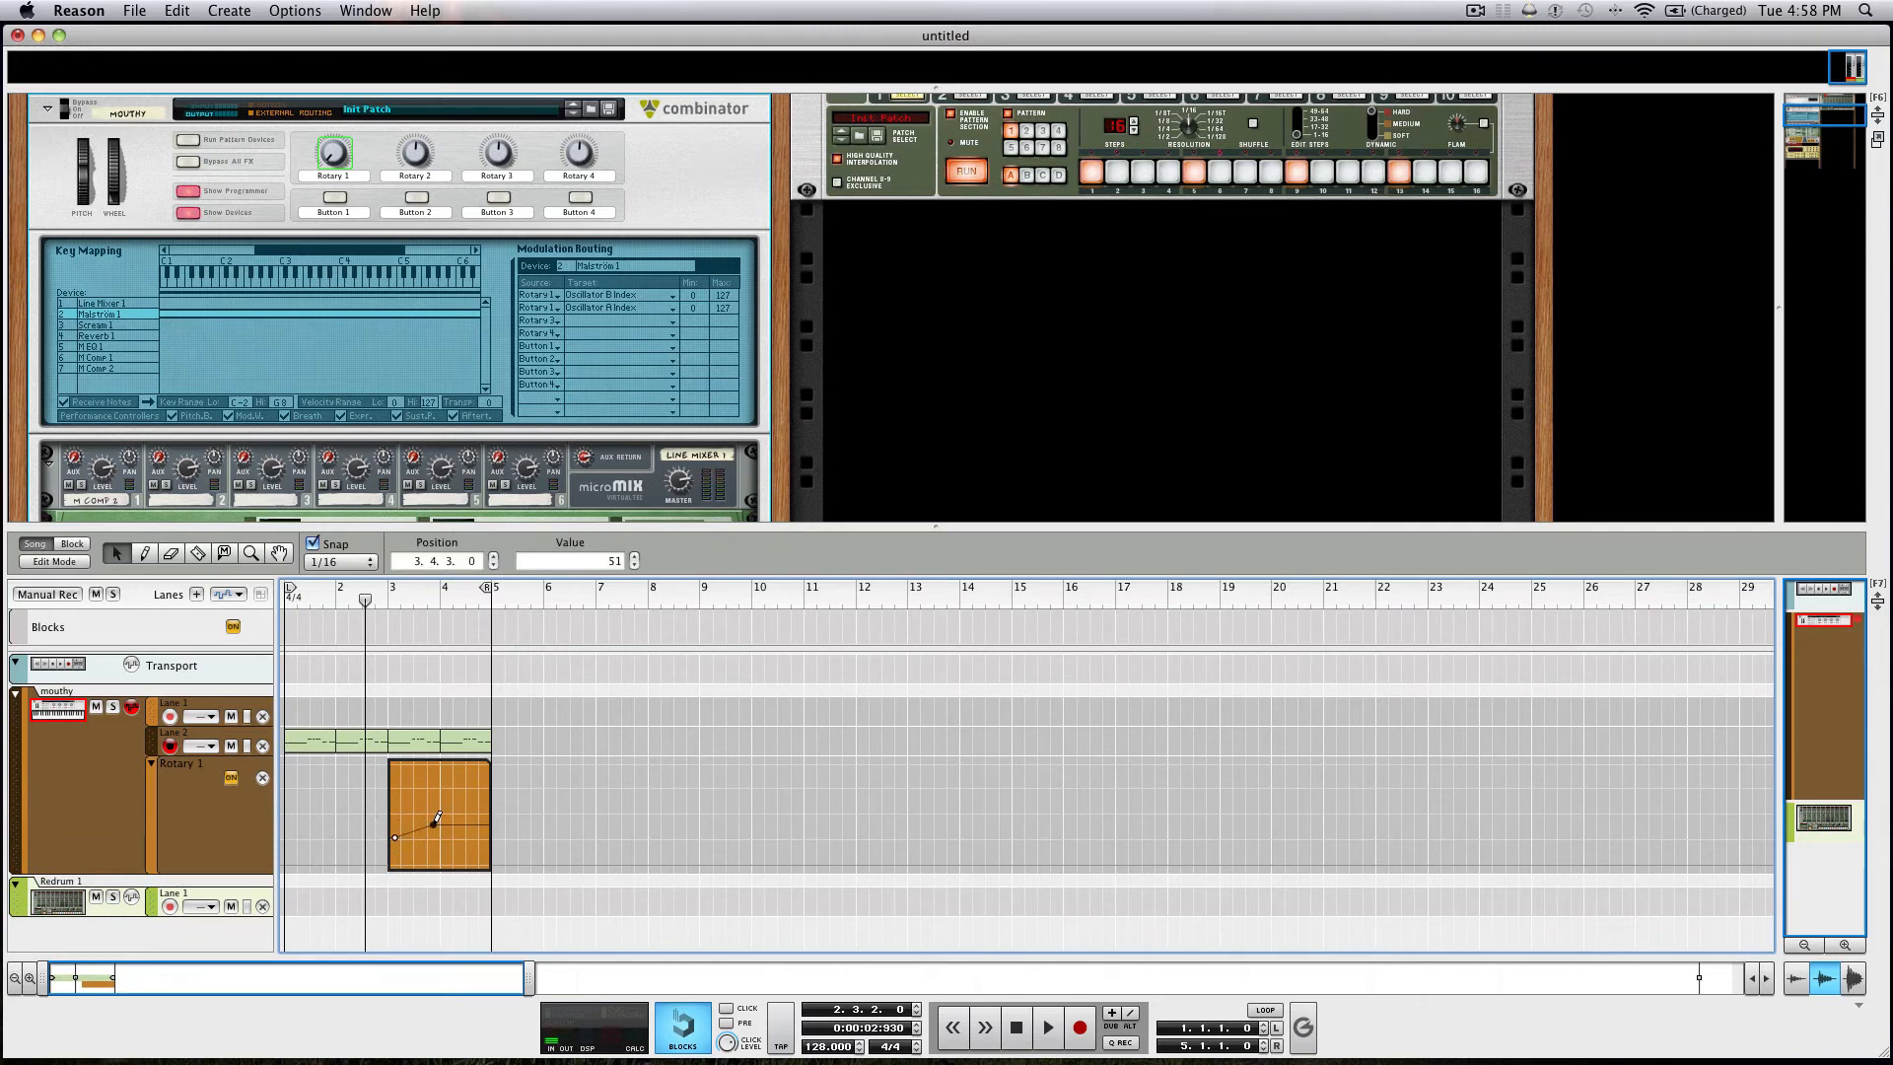
pyautogui.keyDown('super'); pyautogui.click(452, 842); pyautogui.keyUp('super')
pyautogui.keyDown('super'); pyautogui.click(473, 821); pyautogui.keyUp('super')
pyautogui.press('space')
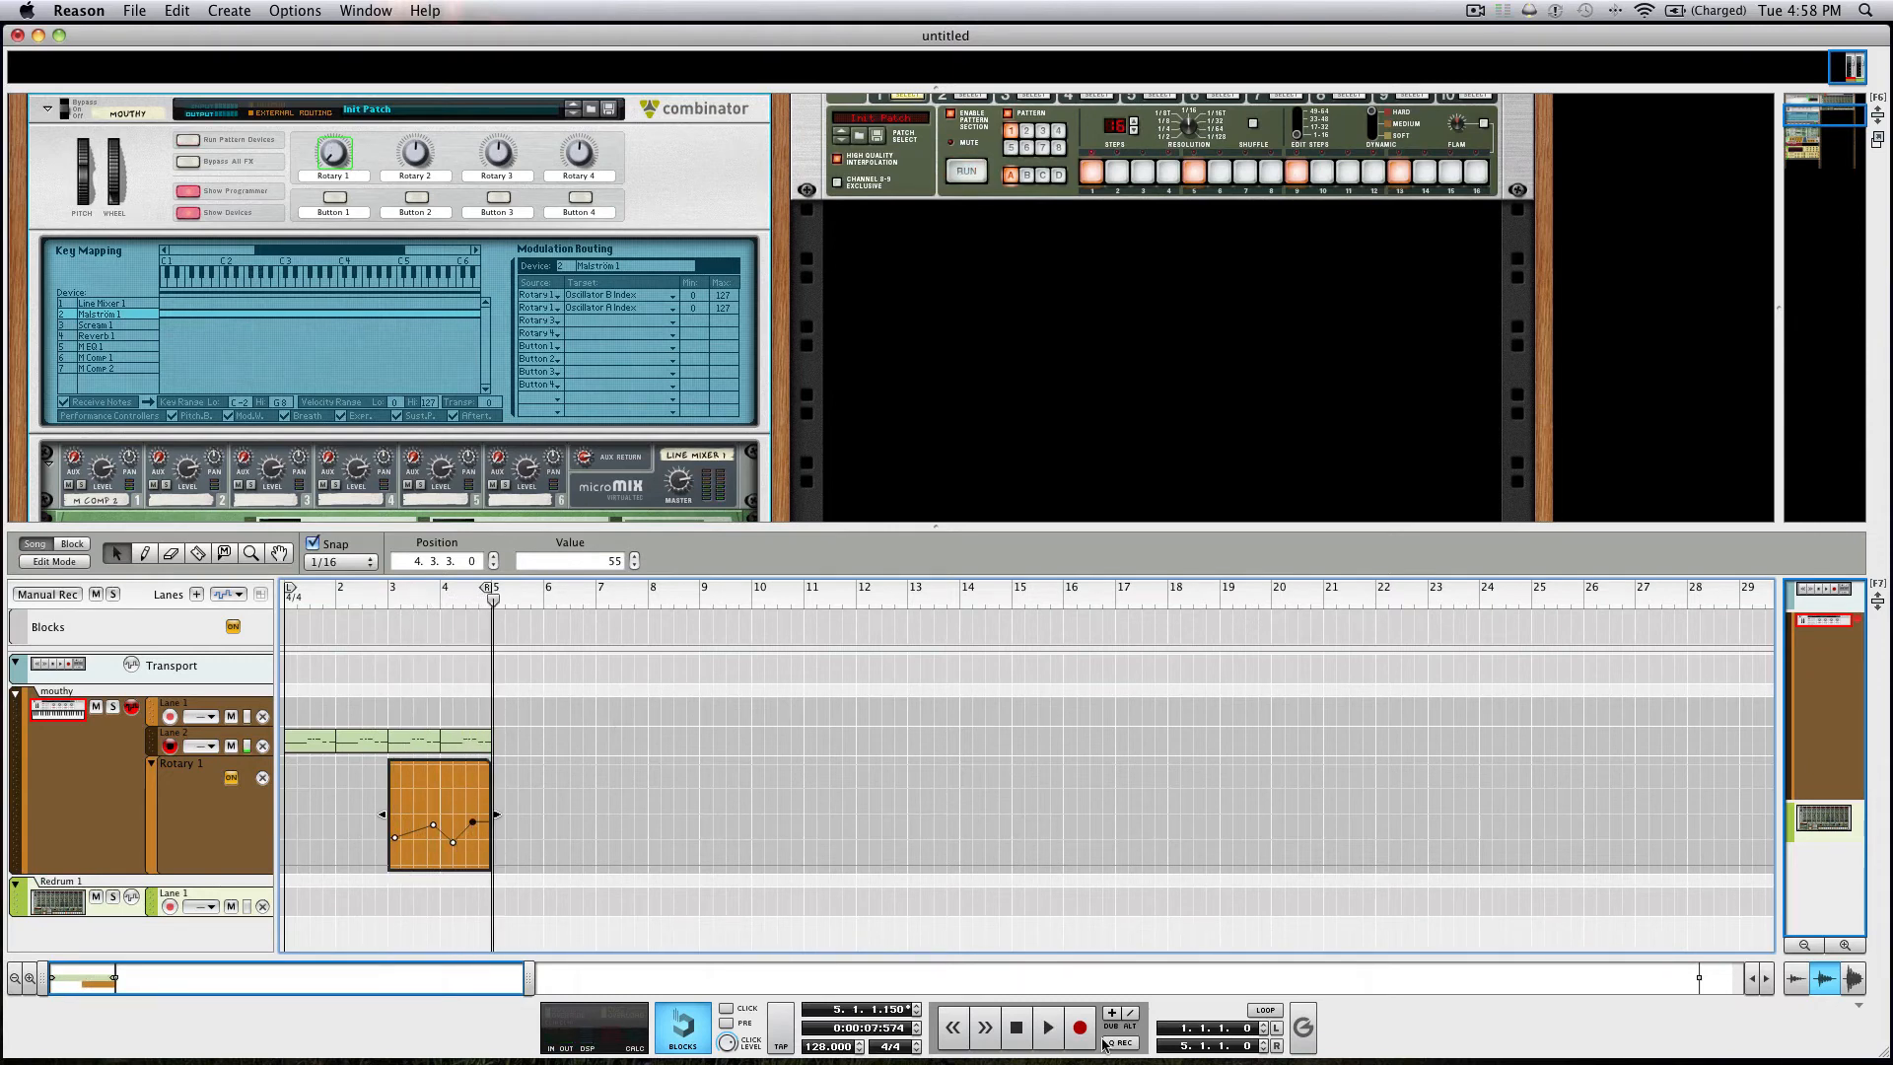
pyautogui.click(1017, 1026)
# Add a Spider Audio Merger & Splitter below the Line Mixer inside the Combinator.
pyautogui.scroll(-3, 667, 422)
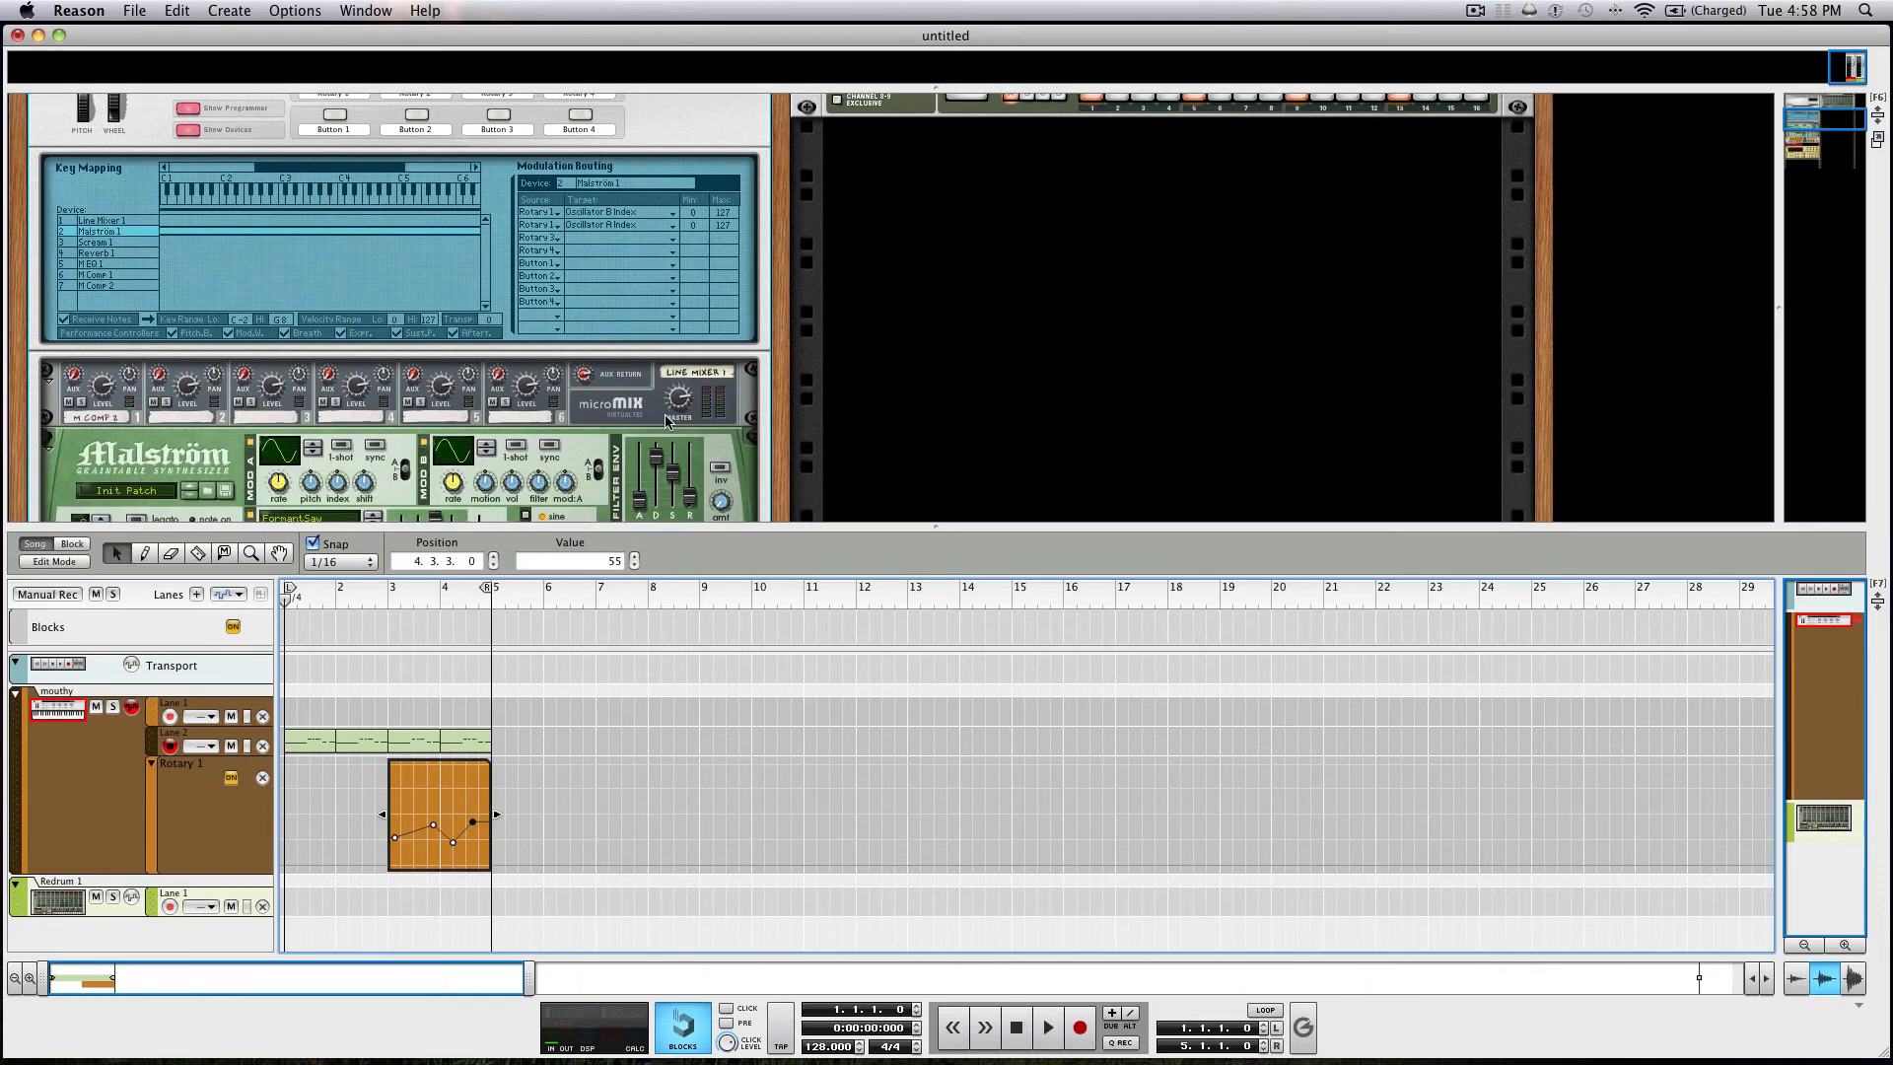
pyautogui.press('F6')
pyautogui.rightClick(597, 362)
pyautogui.moveTo(825, 609)
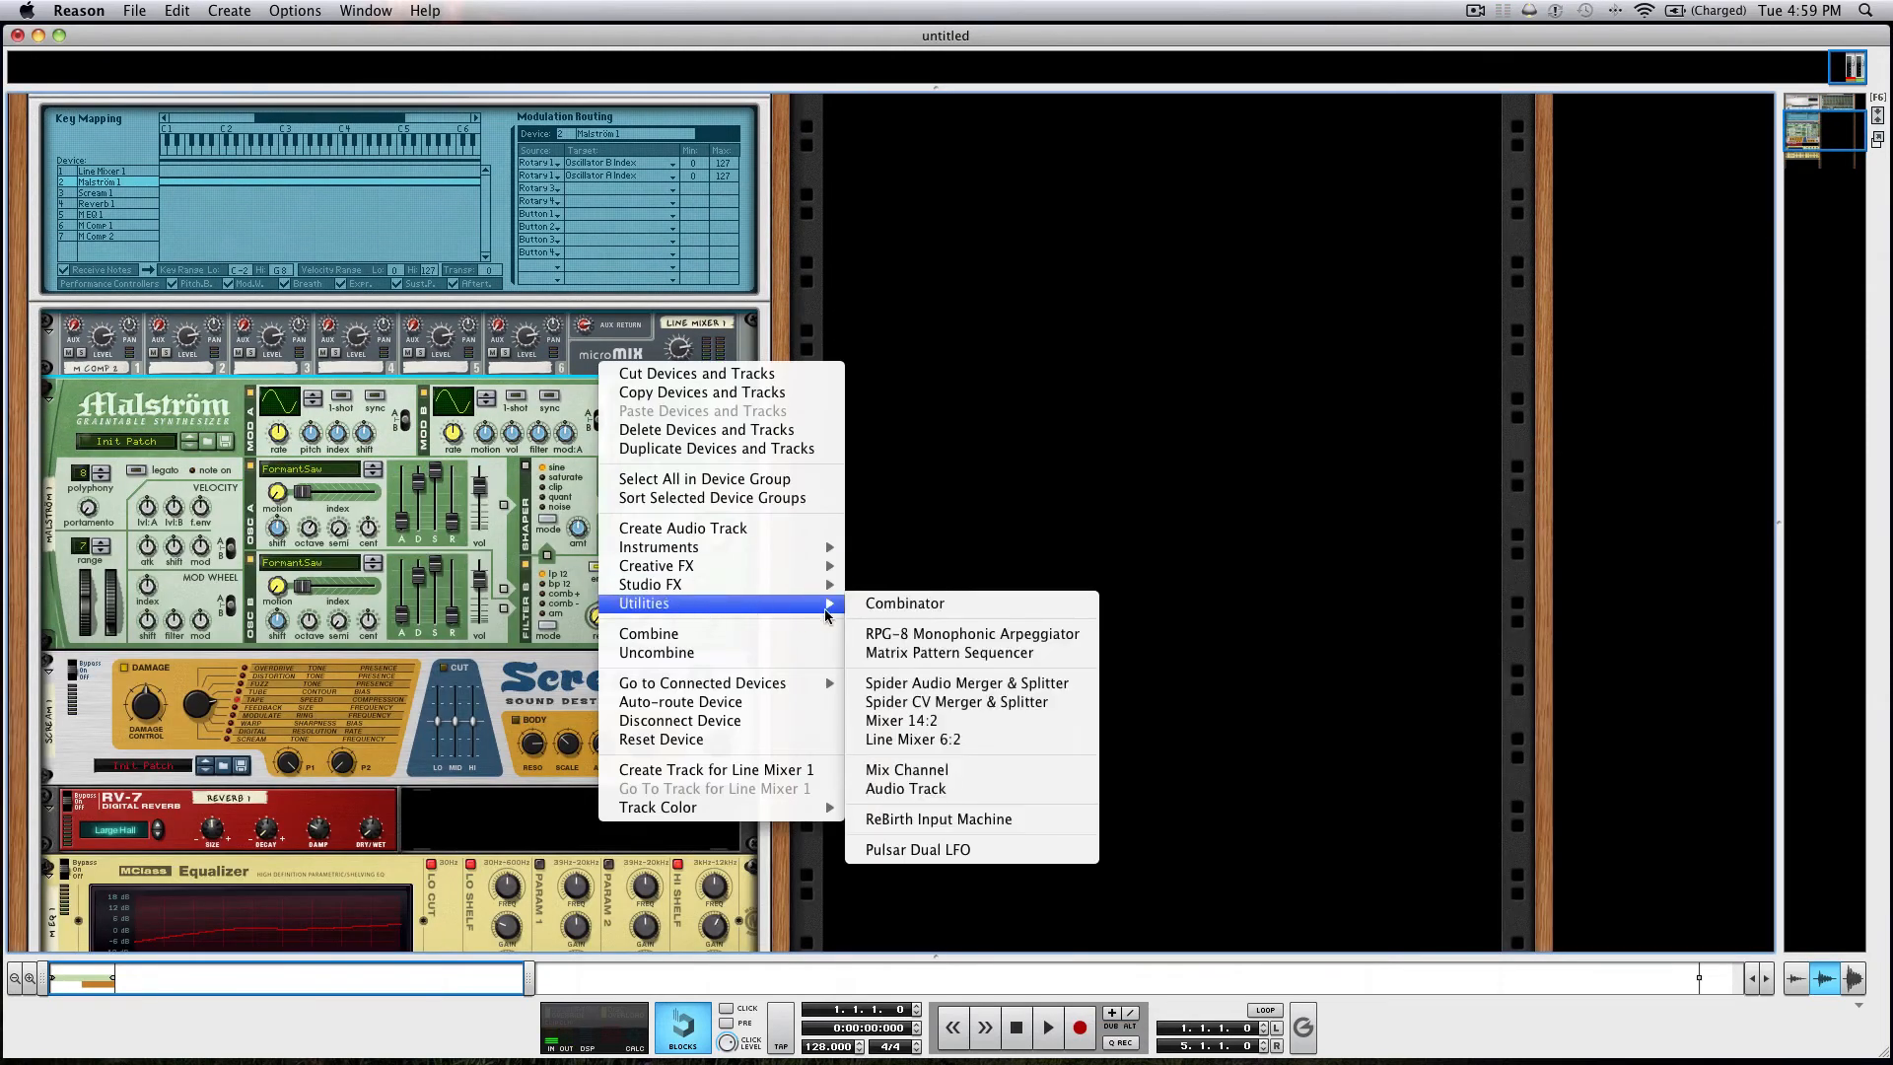
pyautogui.click(919, 682)
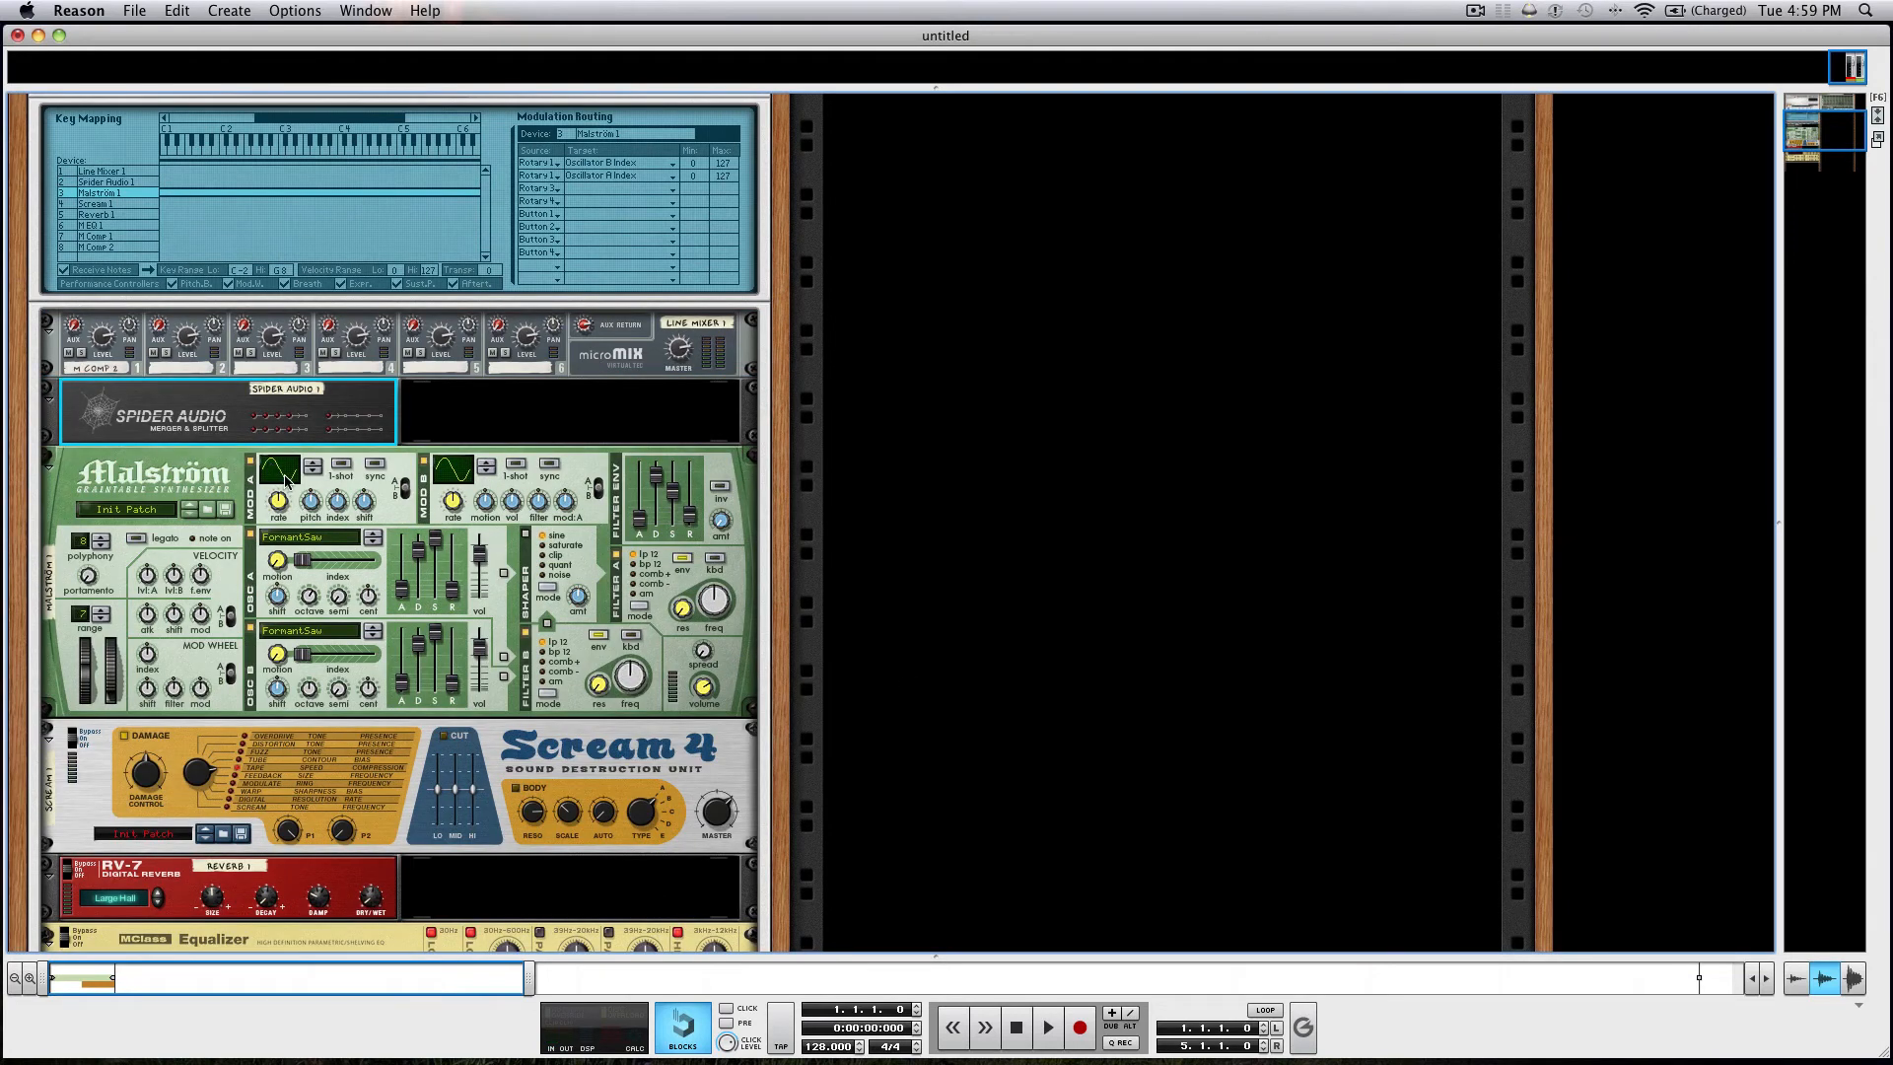
# On the rack's rear, feed the second compressor's output through the Spider Audio splitter into Line Mixer channel 1.
pyautogui.press('Tab')
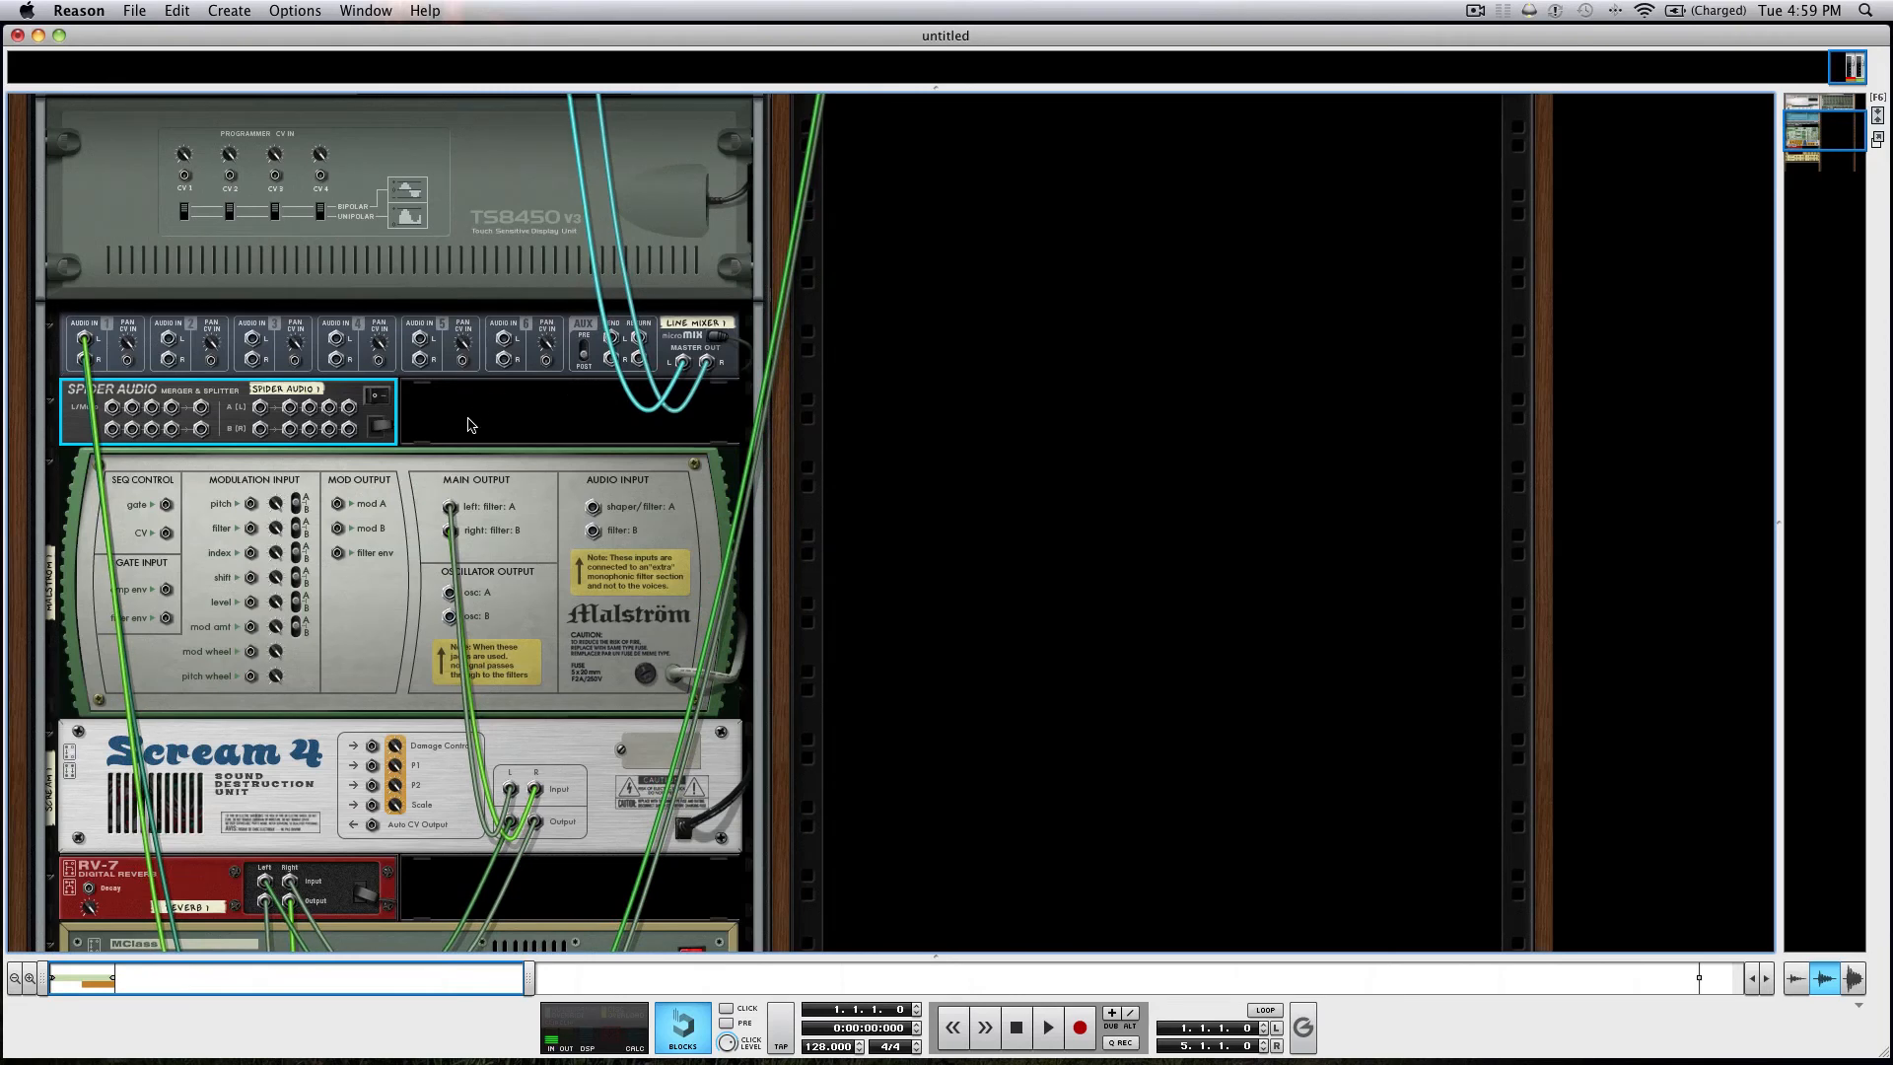
pyautogui.scroll(-5, 469, 425)
pyautogui.scroll(-1, 470, 425)
pyautogui.click(296, 695)
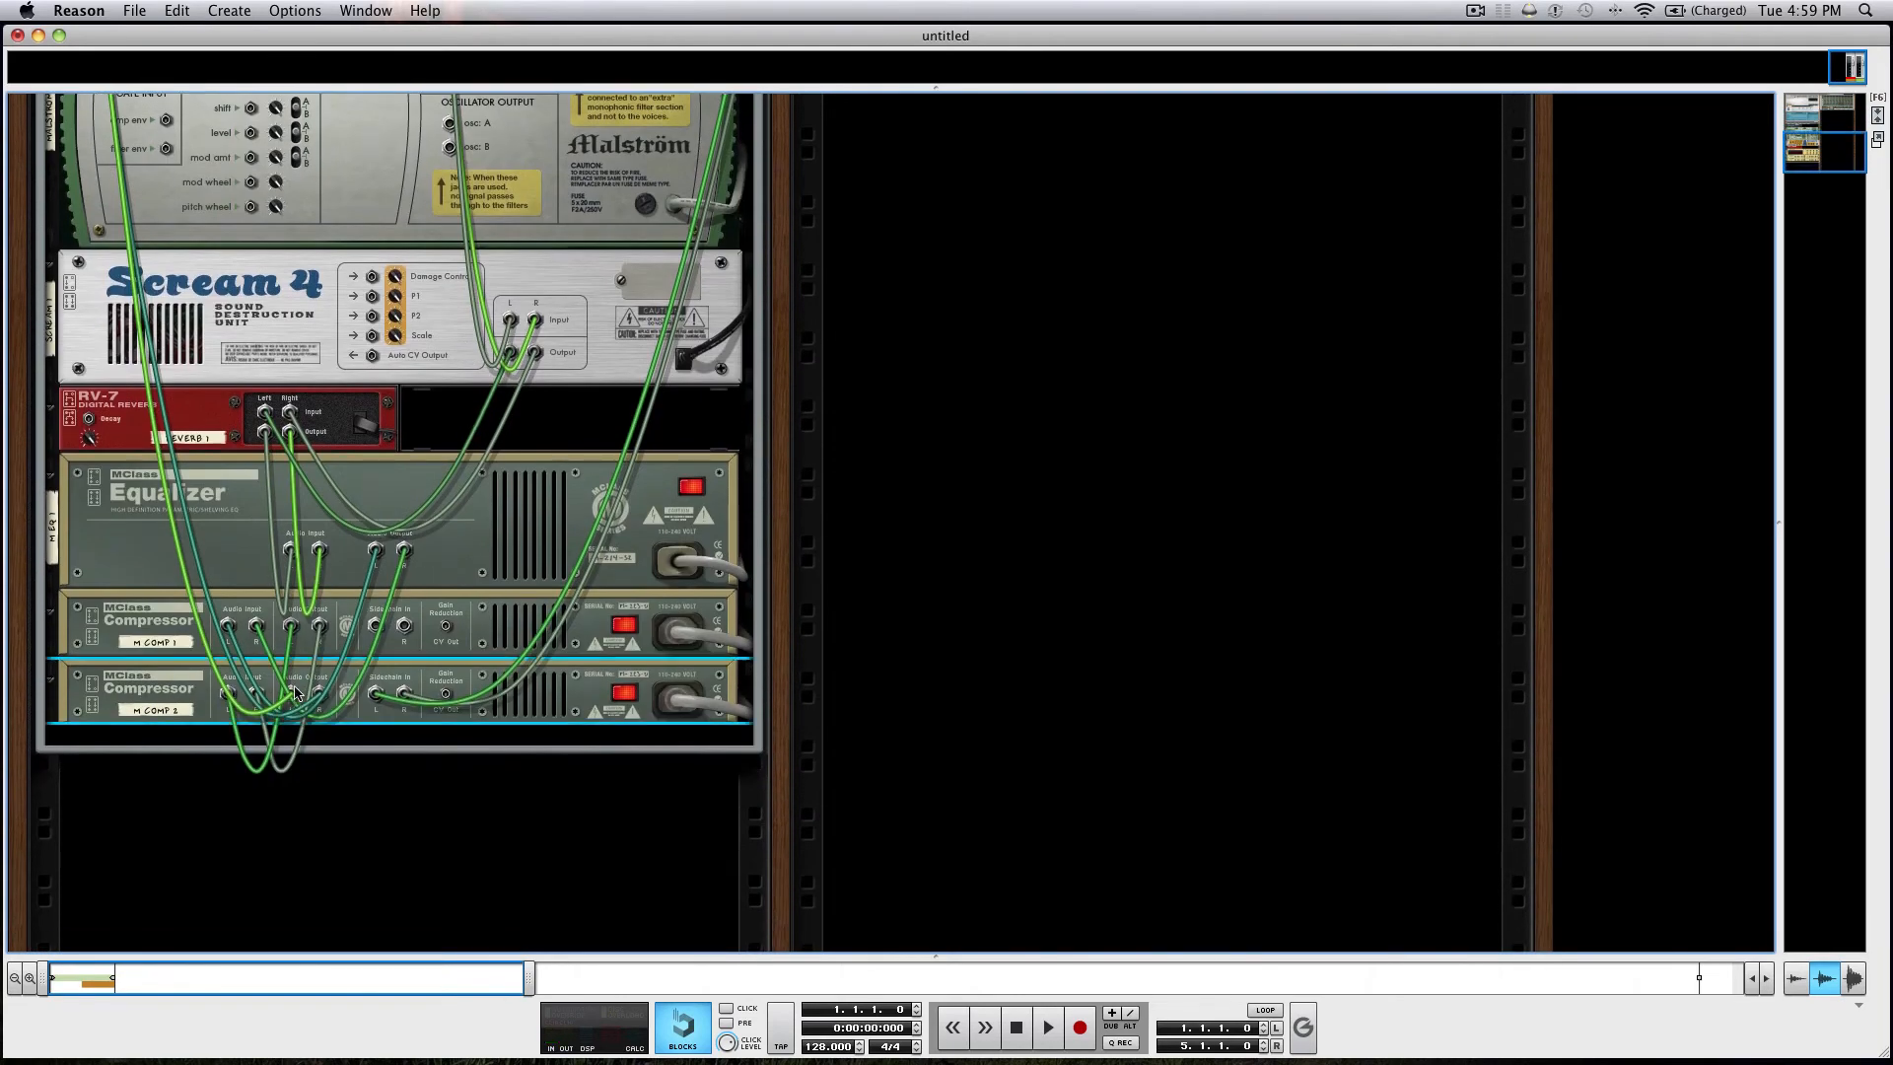
pyautogui.moveTo(296, 695); pyautogui.dragTo(85, 187)
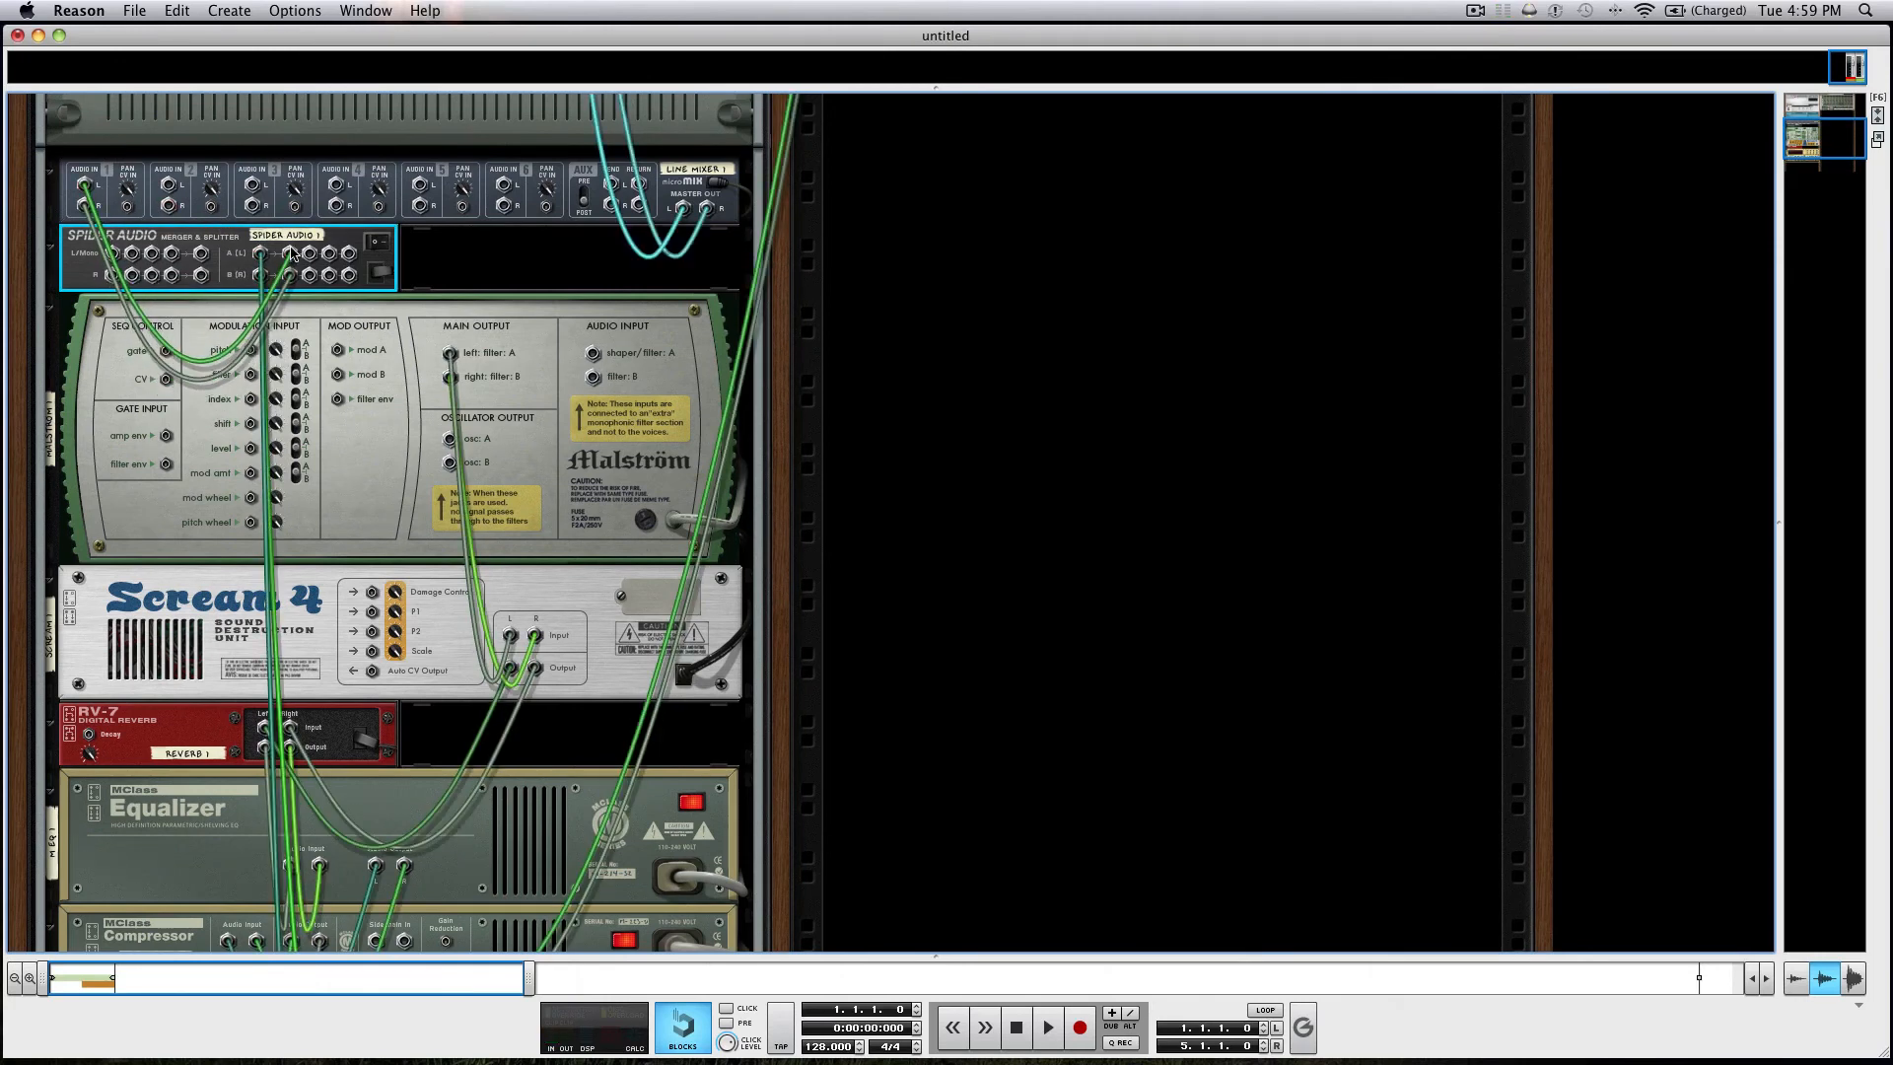
# Connect a second Spider splitter output to Line Mixer channel 2, and pan channel 1 to the left.
pyautogui.moveTo(309, 253); pyautogui.dragTo(185, 110)
pyautogui.press('Tab')
pyautogui.moveTo(127, 166); pyautogui.dragTo(123, 260)
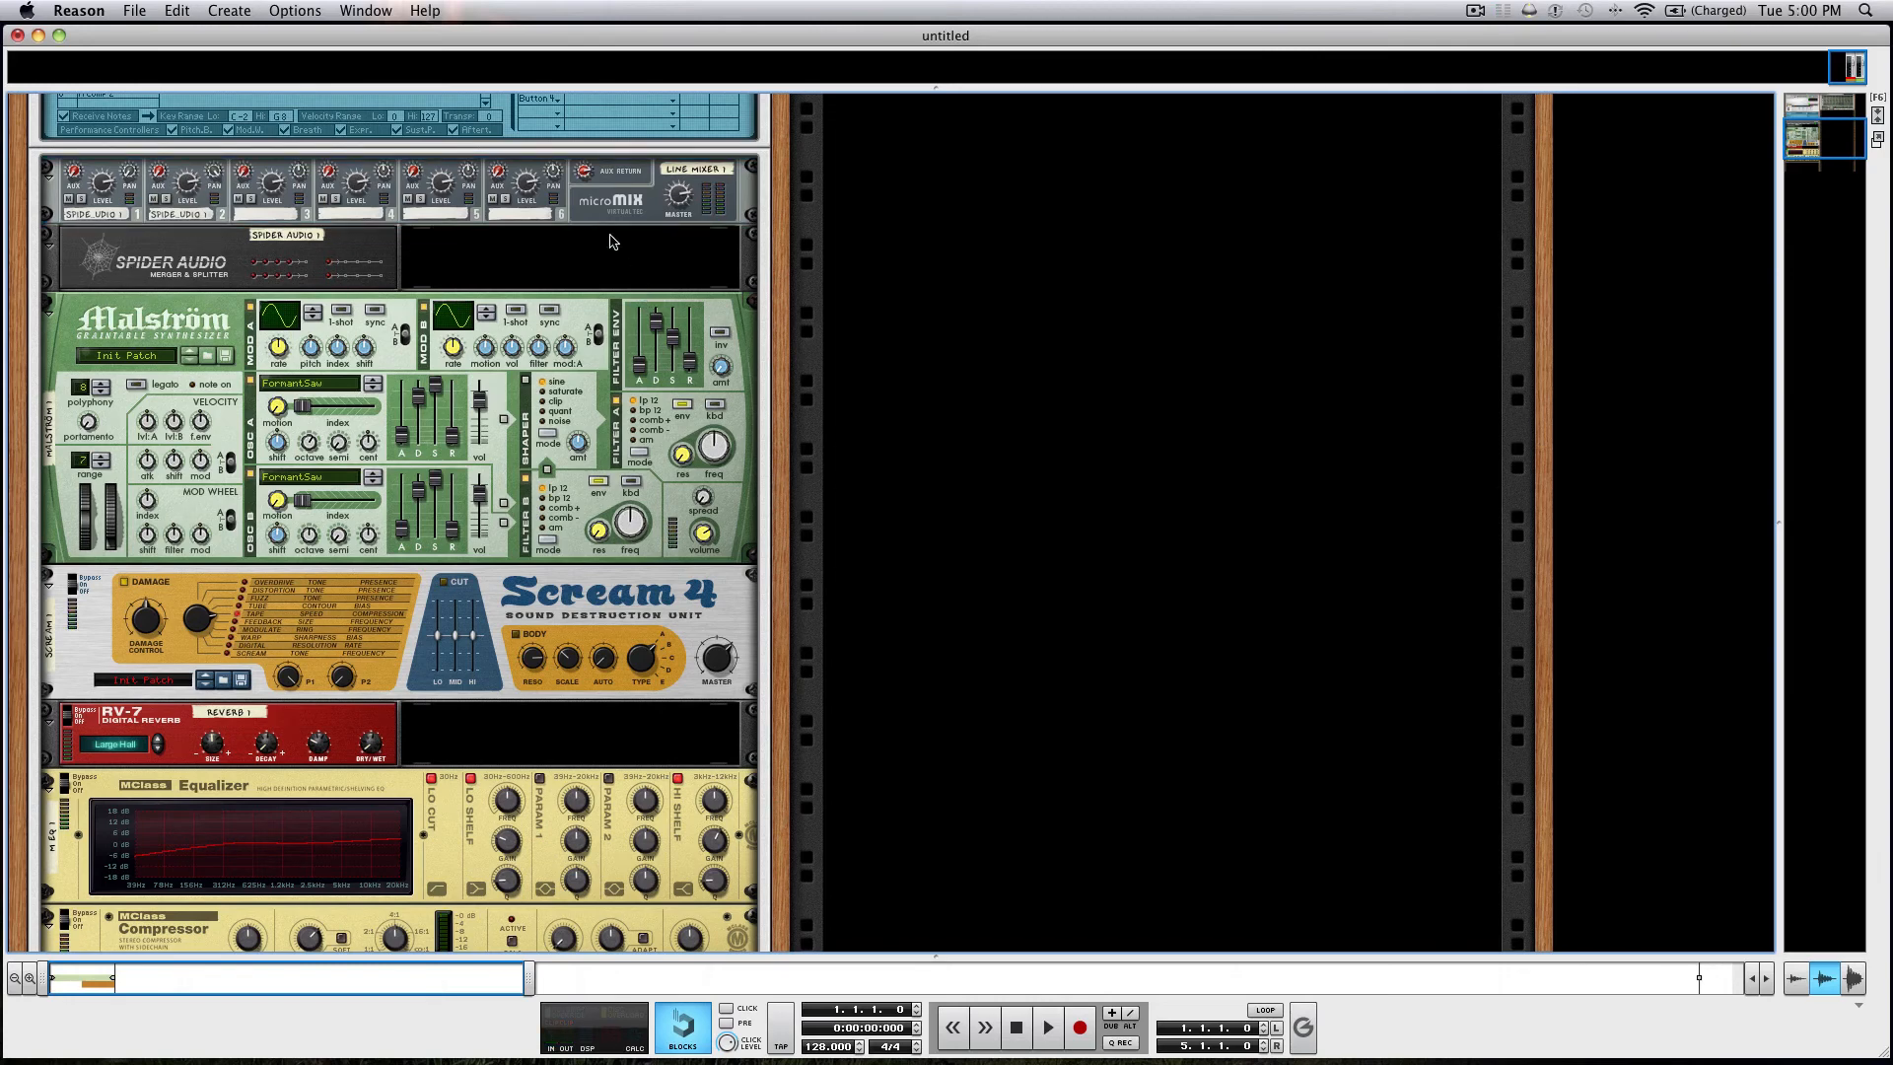
# Add a Scream 4 Distortion below the Line Mixer and wire it between the Spider splitter and mixer channel 3.
pyautogui.rightClick(609, 212)
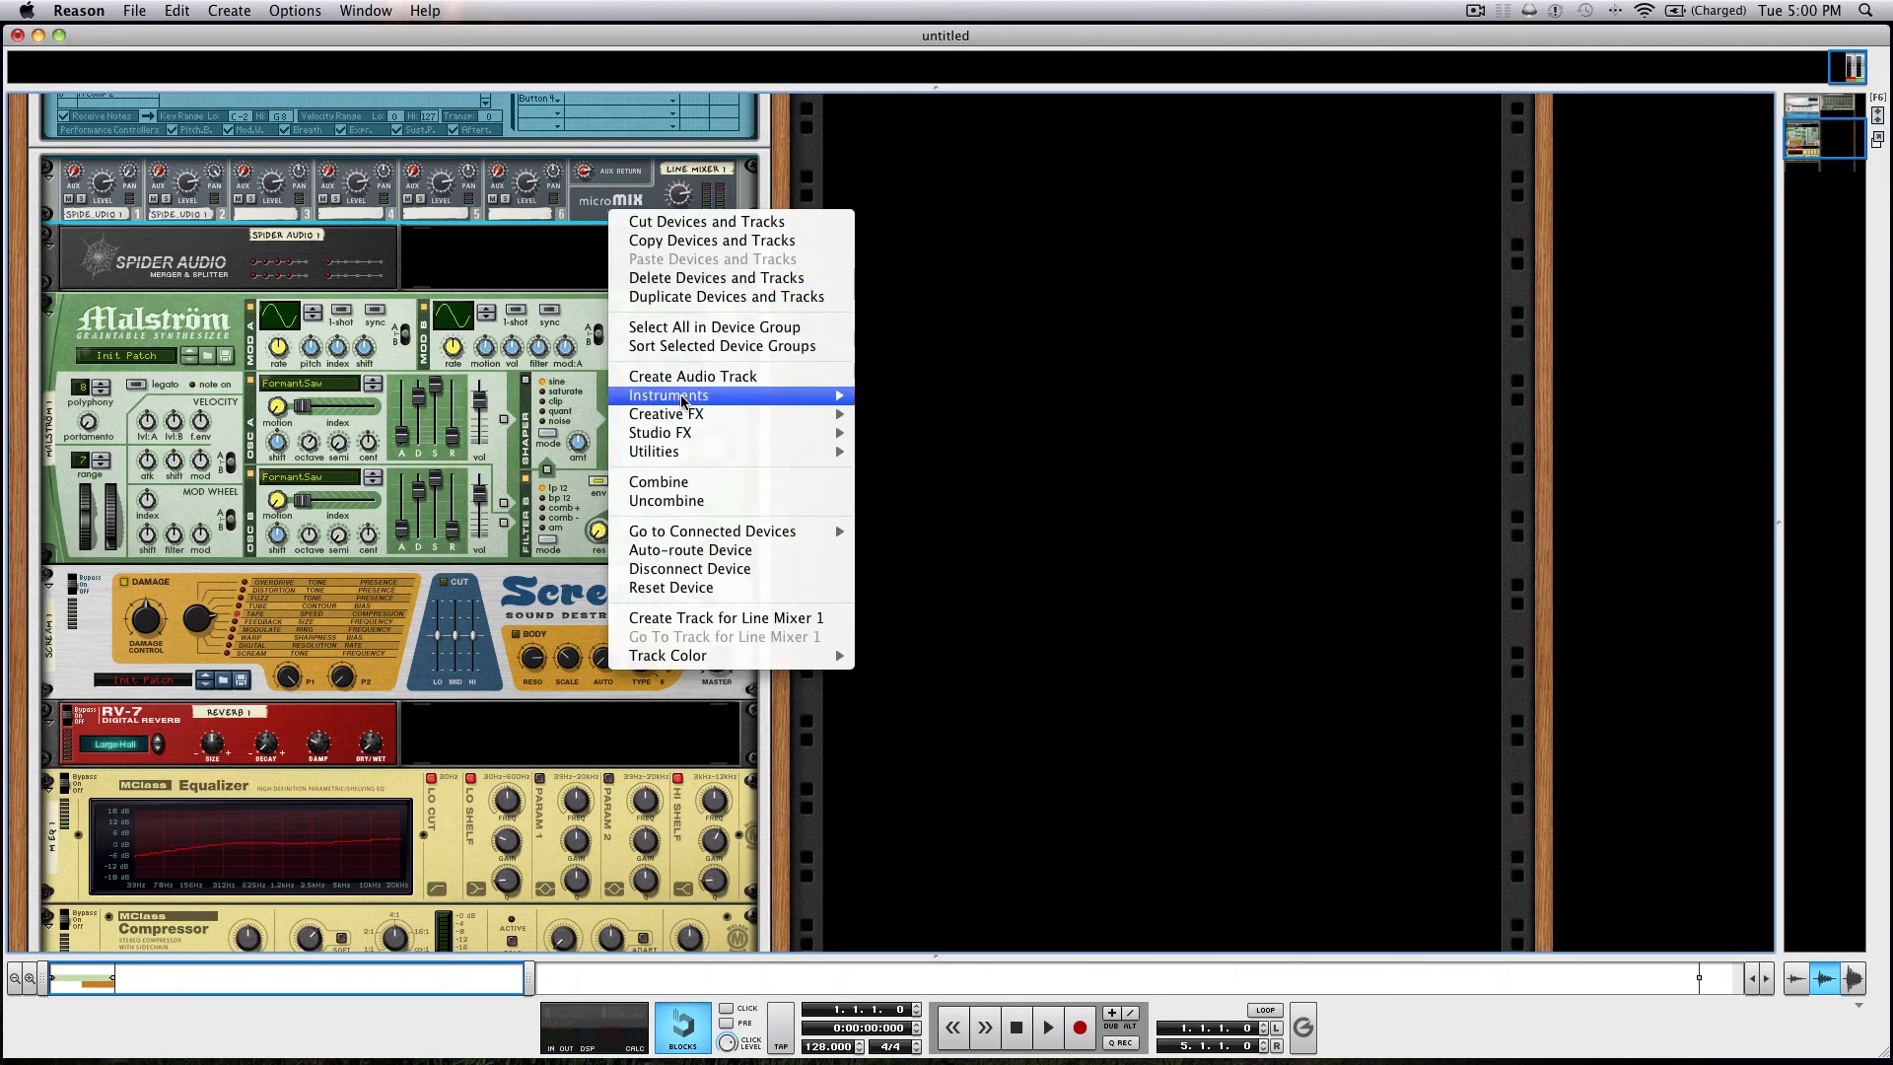
pyautogui.moveTo(684, 418)
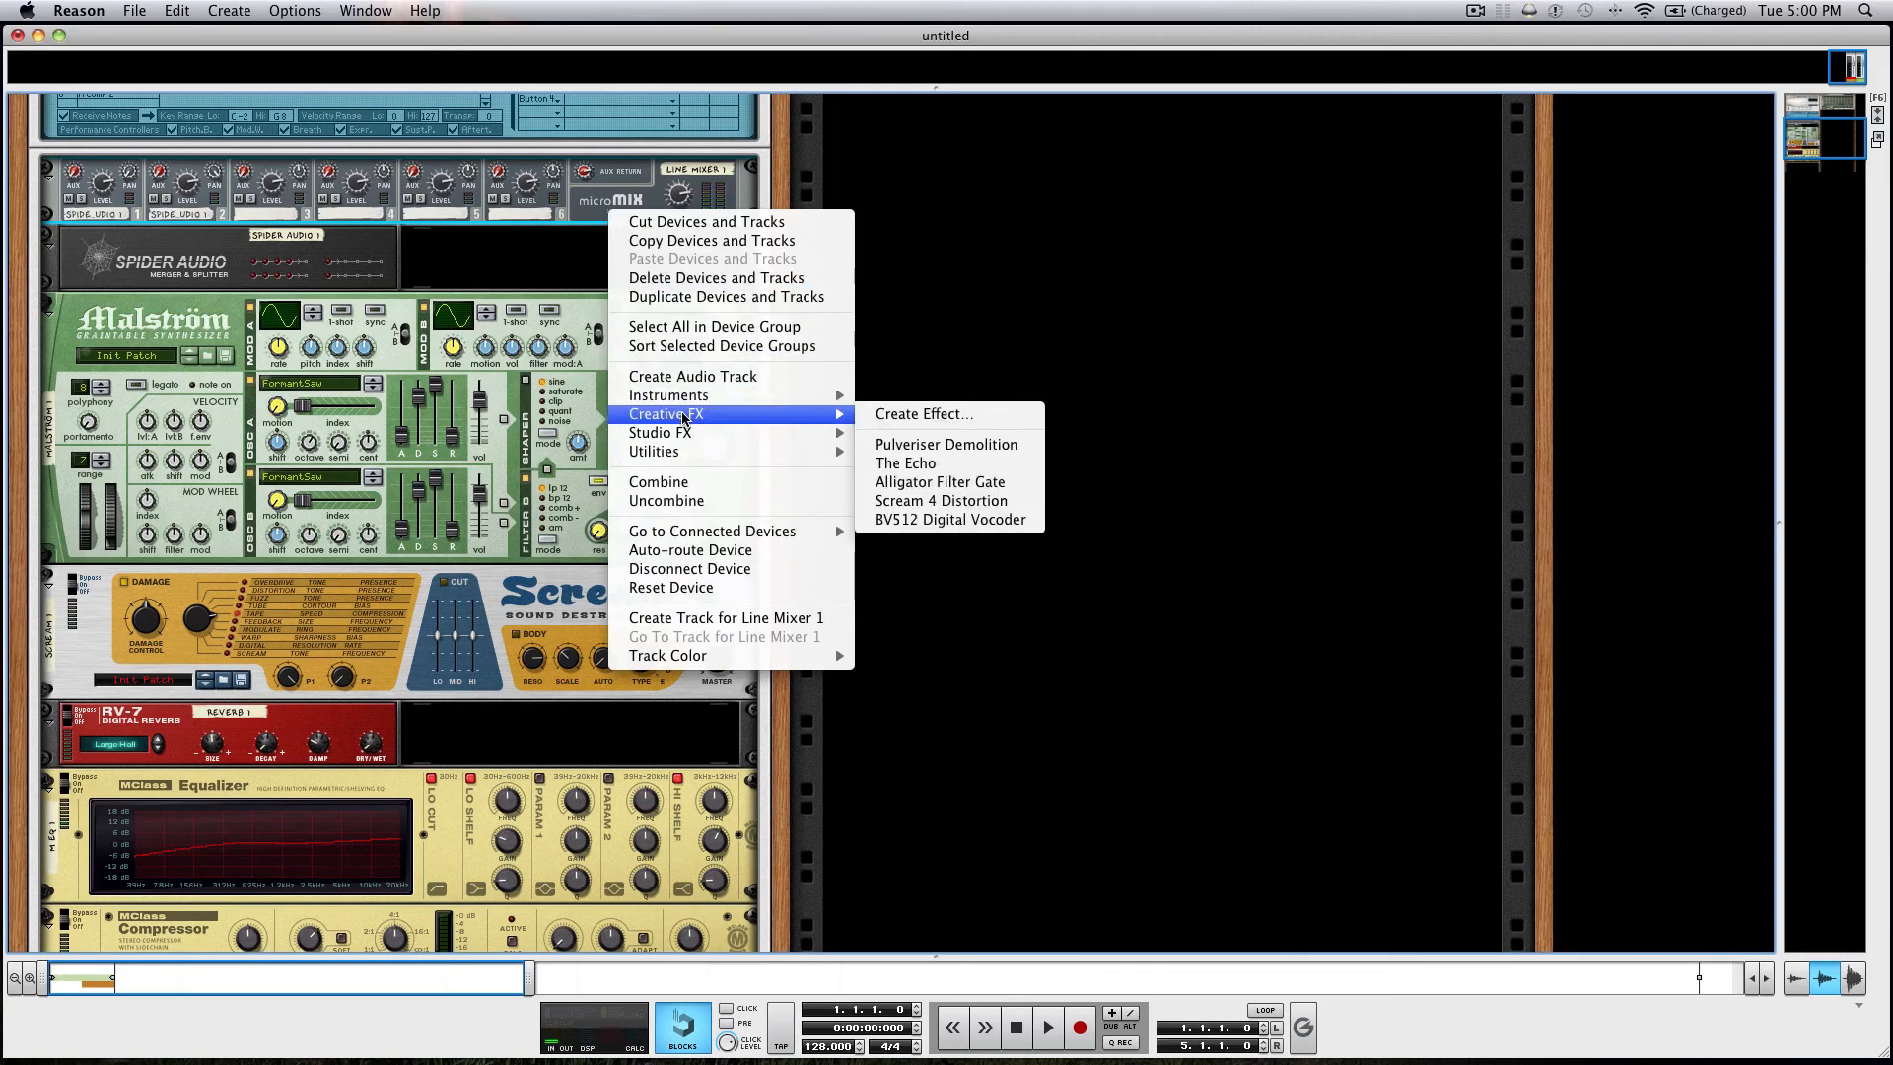
pyautogui.click(948, 500)
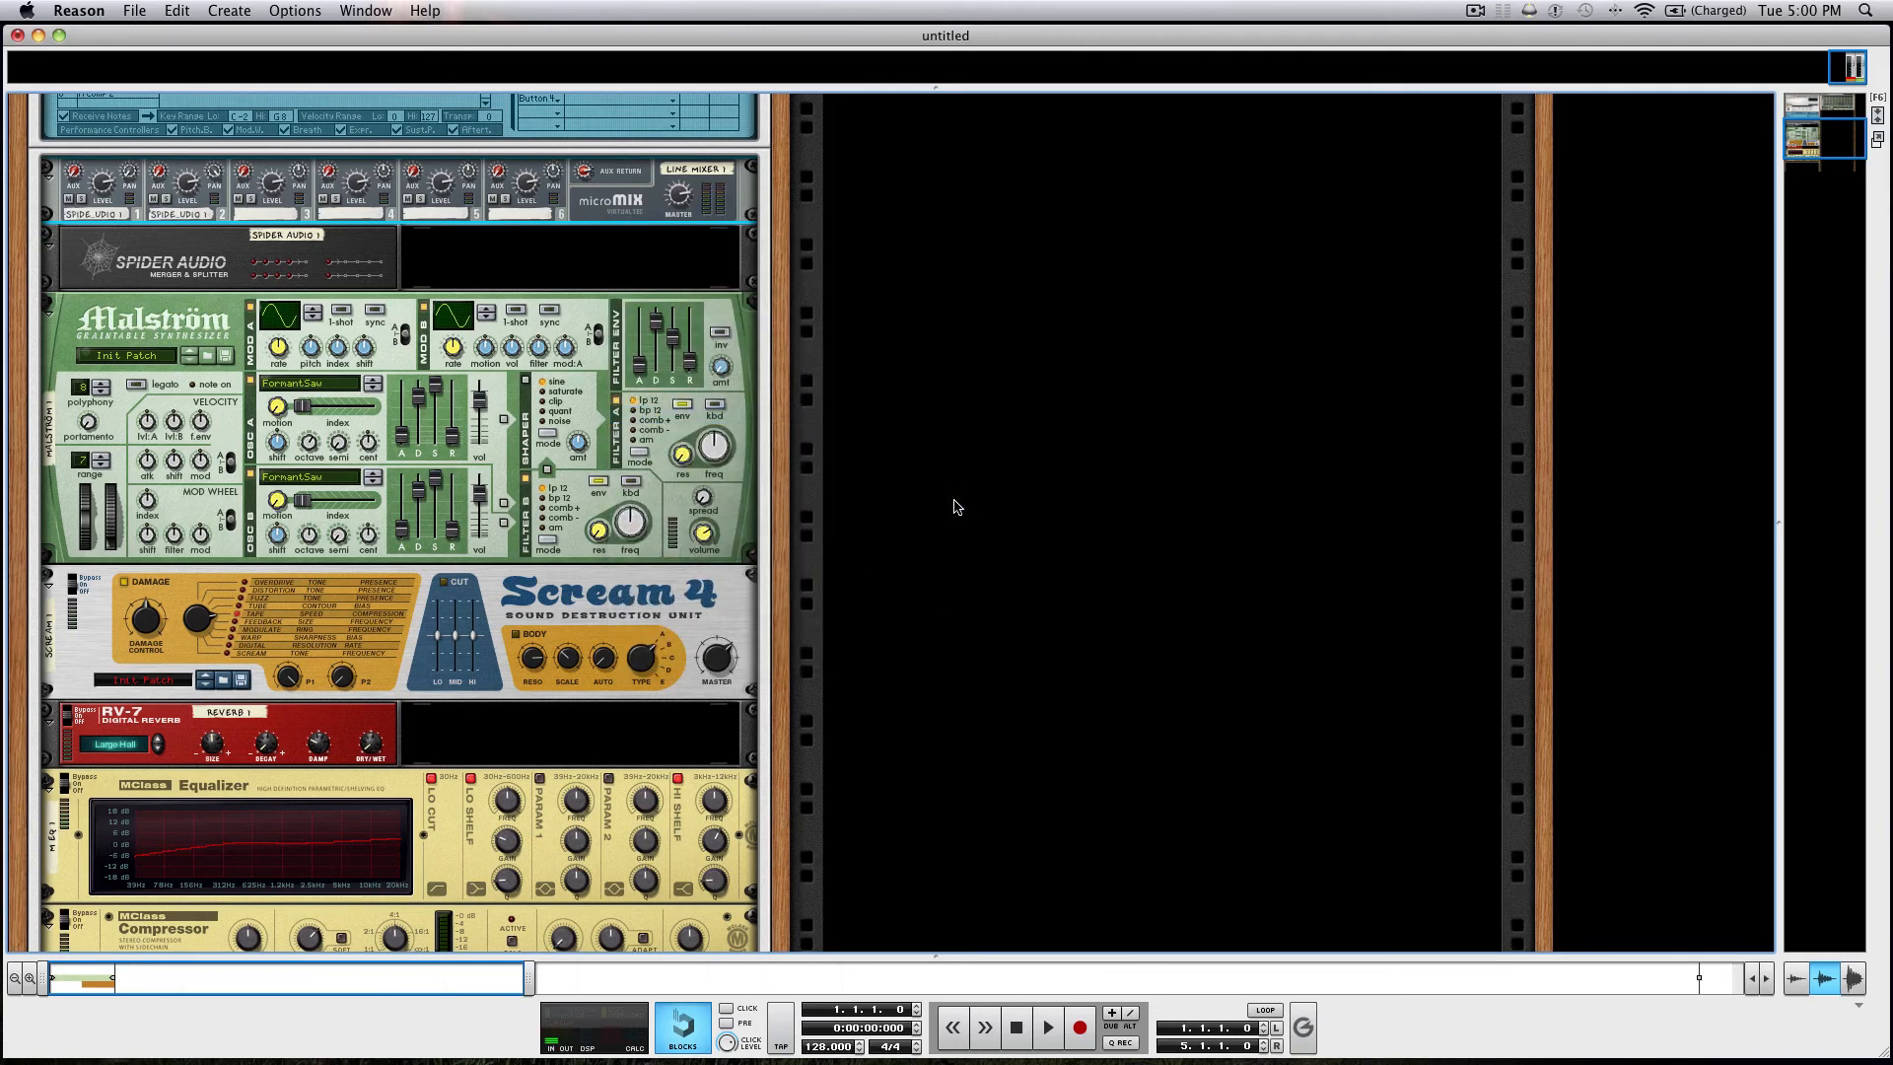
pyautogui.press('Tab')
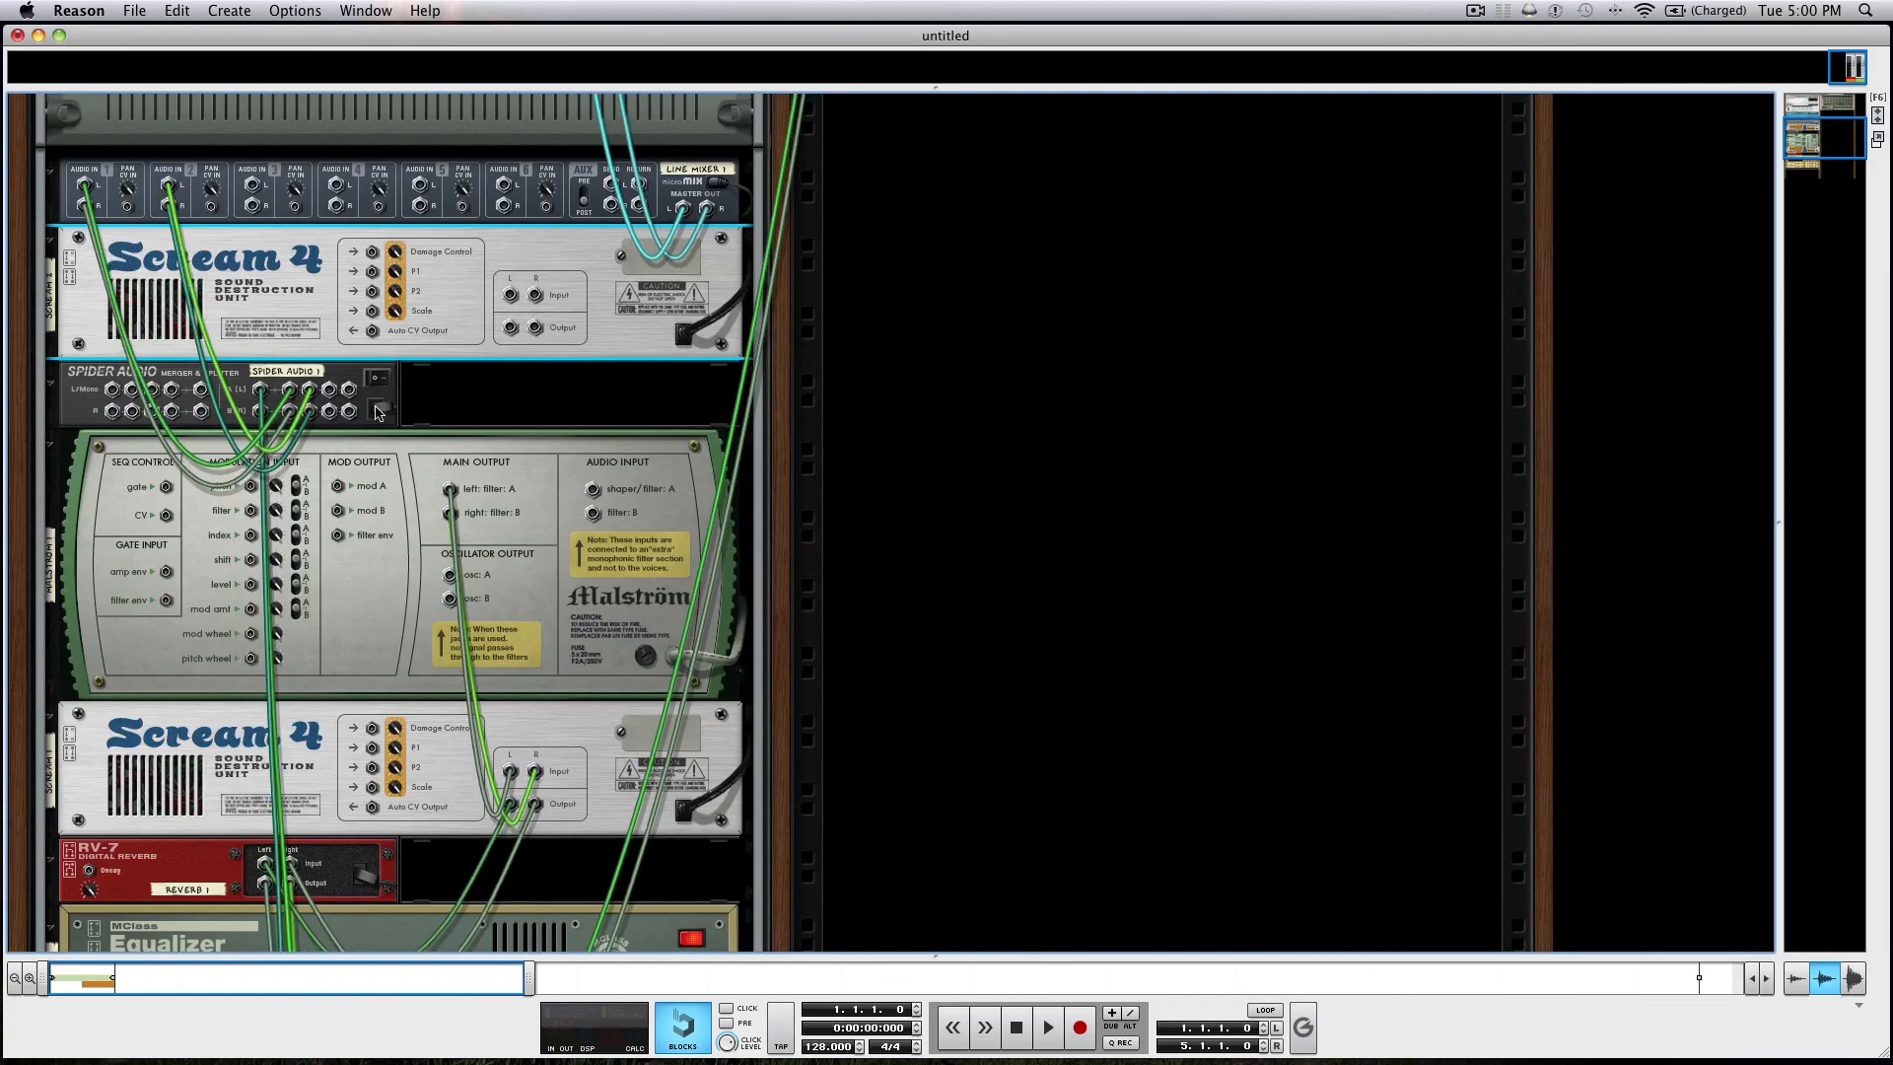
pyautogui.moveTo(496, 309); pyautogui.dragTo(252, 186)
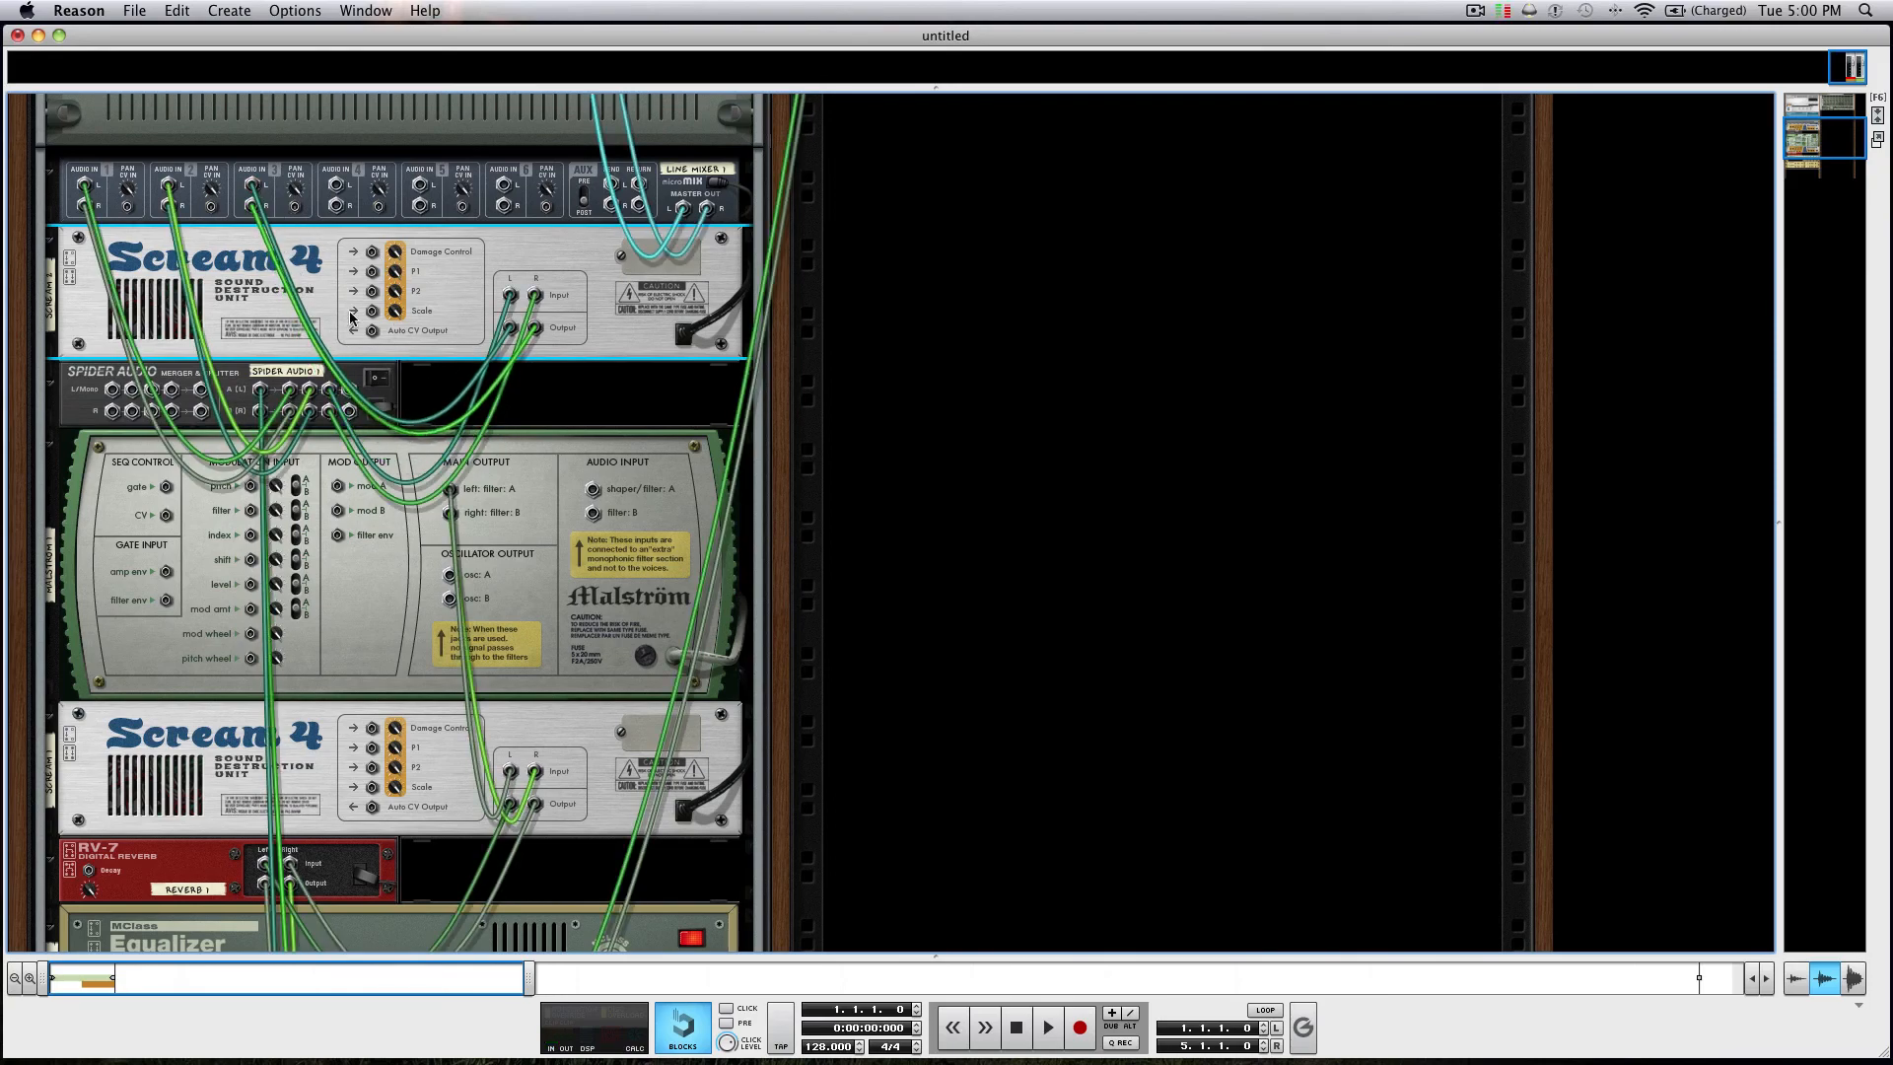
# Enable the Cut section on the new Scream 4 and set its mid band to 31.
pyautogui.press('Tab')
pyautogui.moveTo(289, 339); pyautogui.dragTo(336, 386)
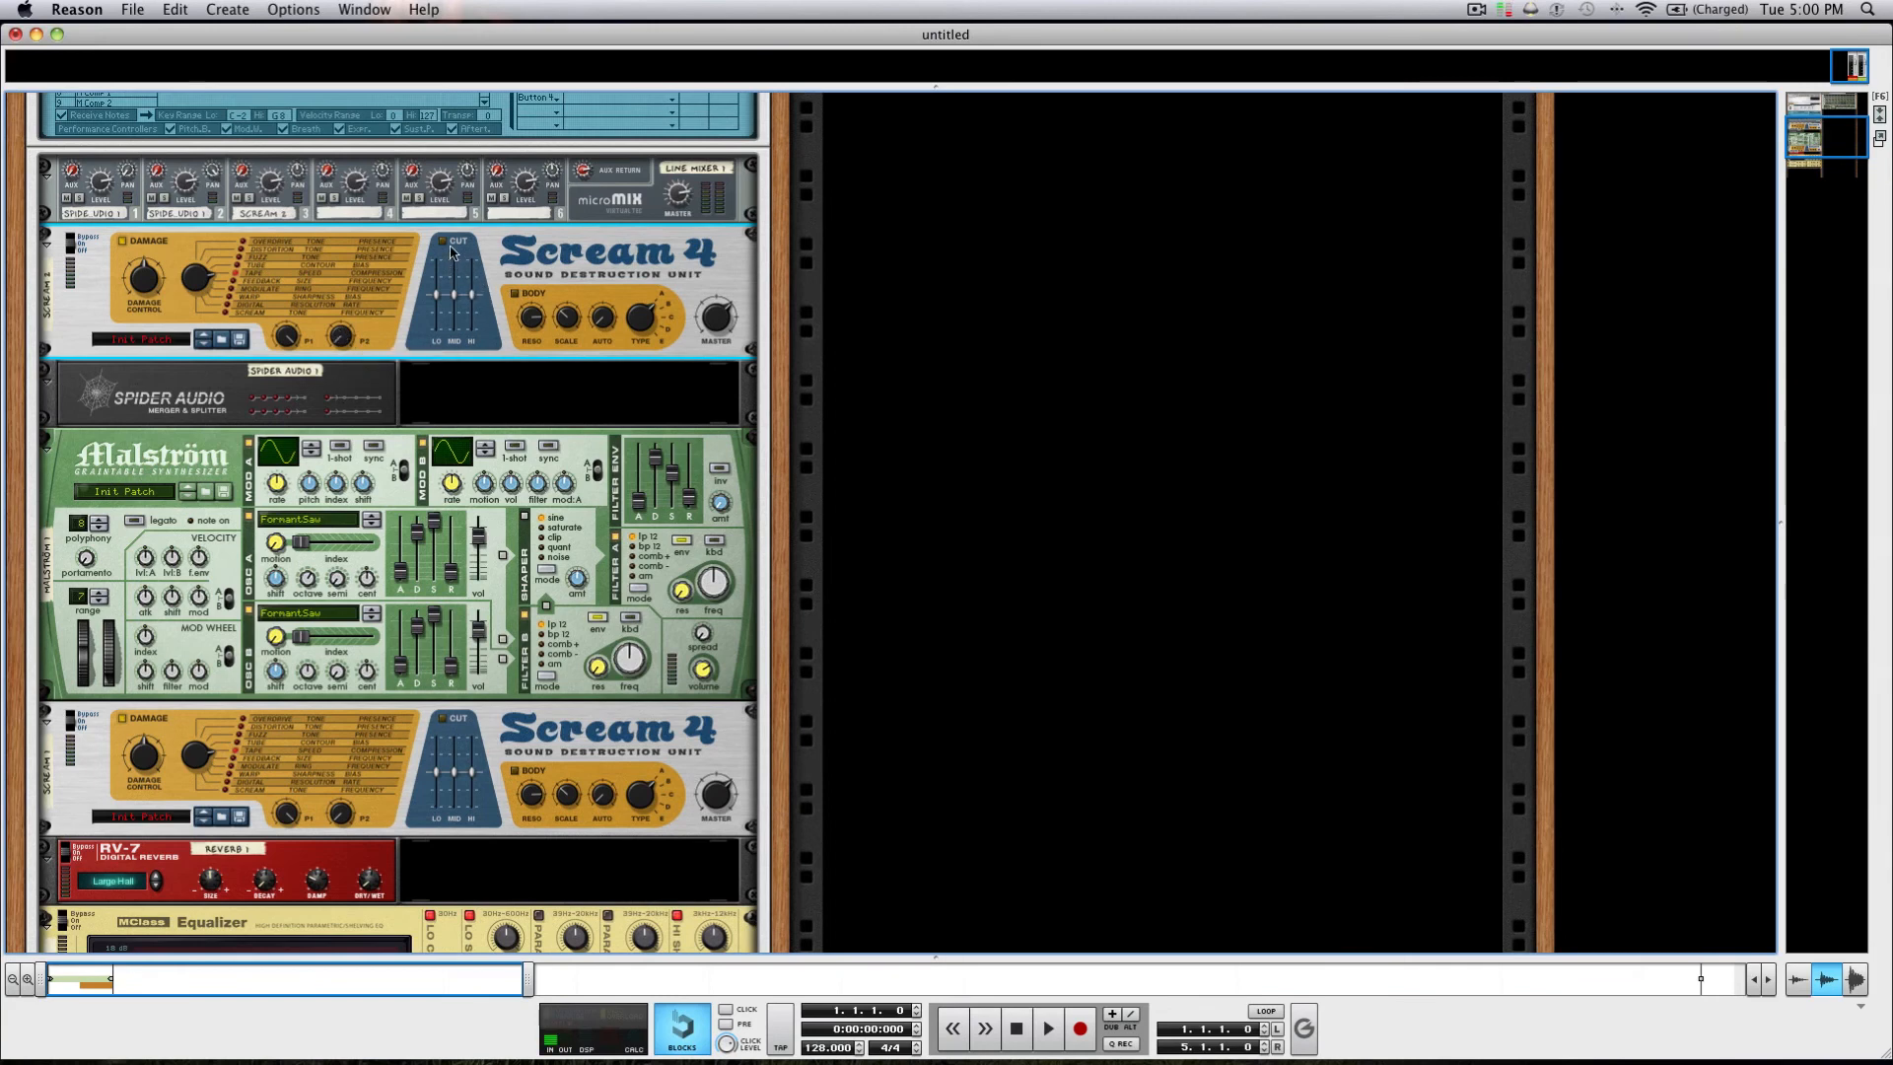
pyautogui.moveTo(454, 303); pyautogui.dragTo(455, 284)
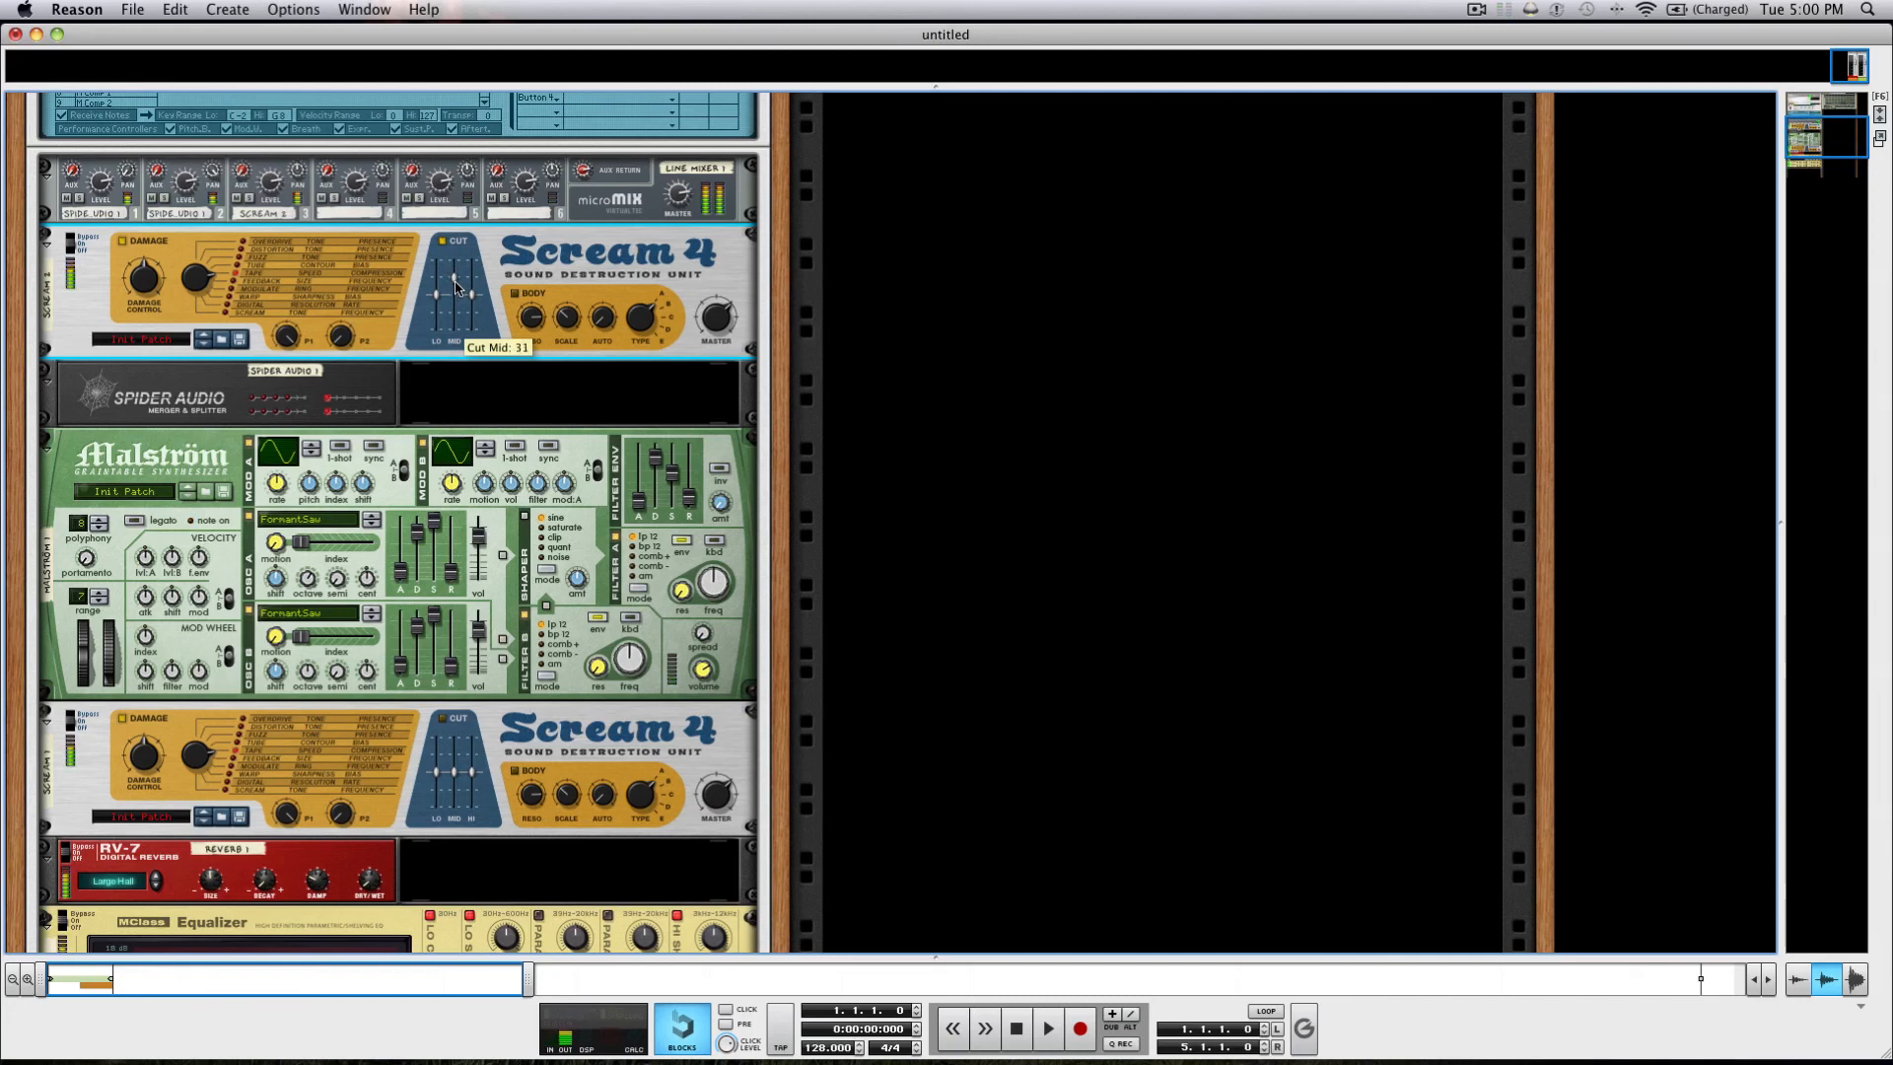
# Lower the level of Line Mixer channel 3 and set the RV-7 reverb's dry/wet to 4.
pyautogui.moveTo(269, 188); pyautogui.dragTo(269, 208)
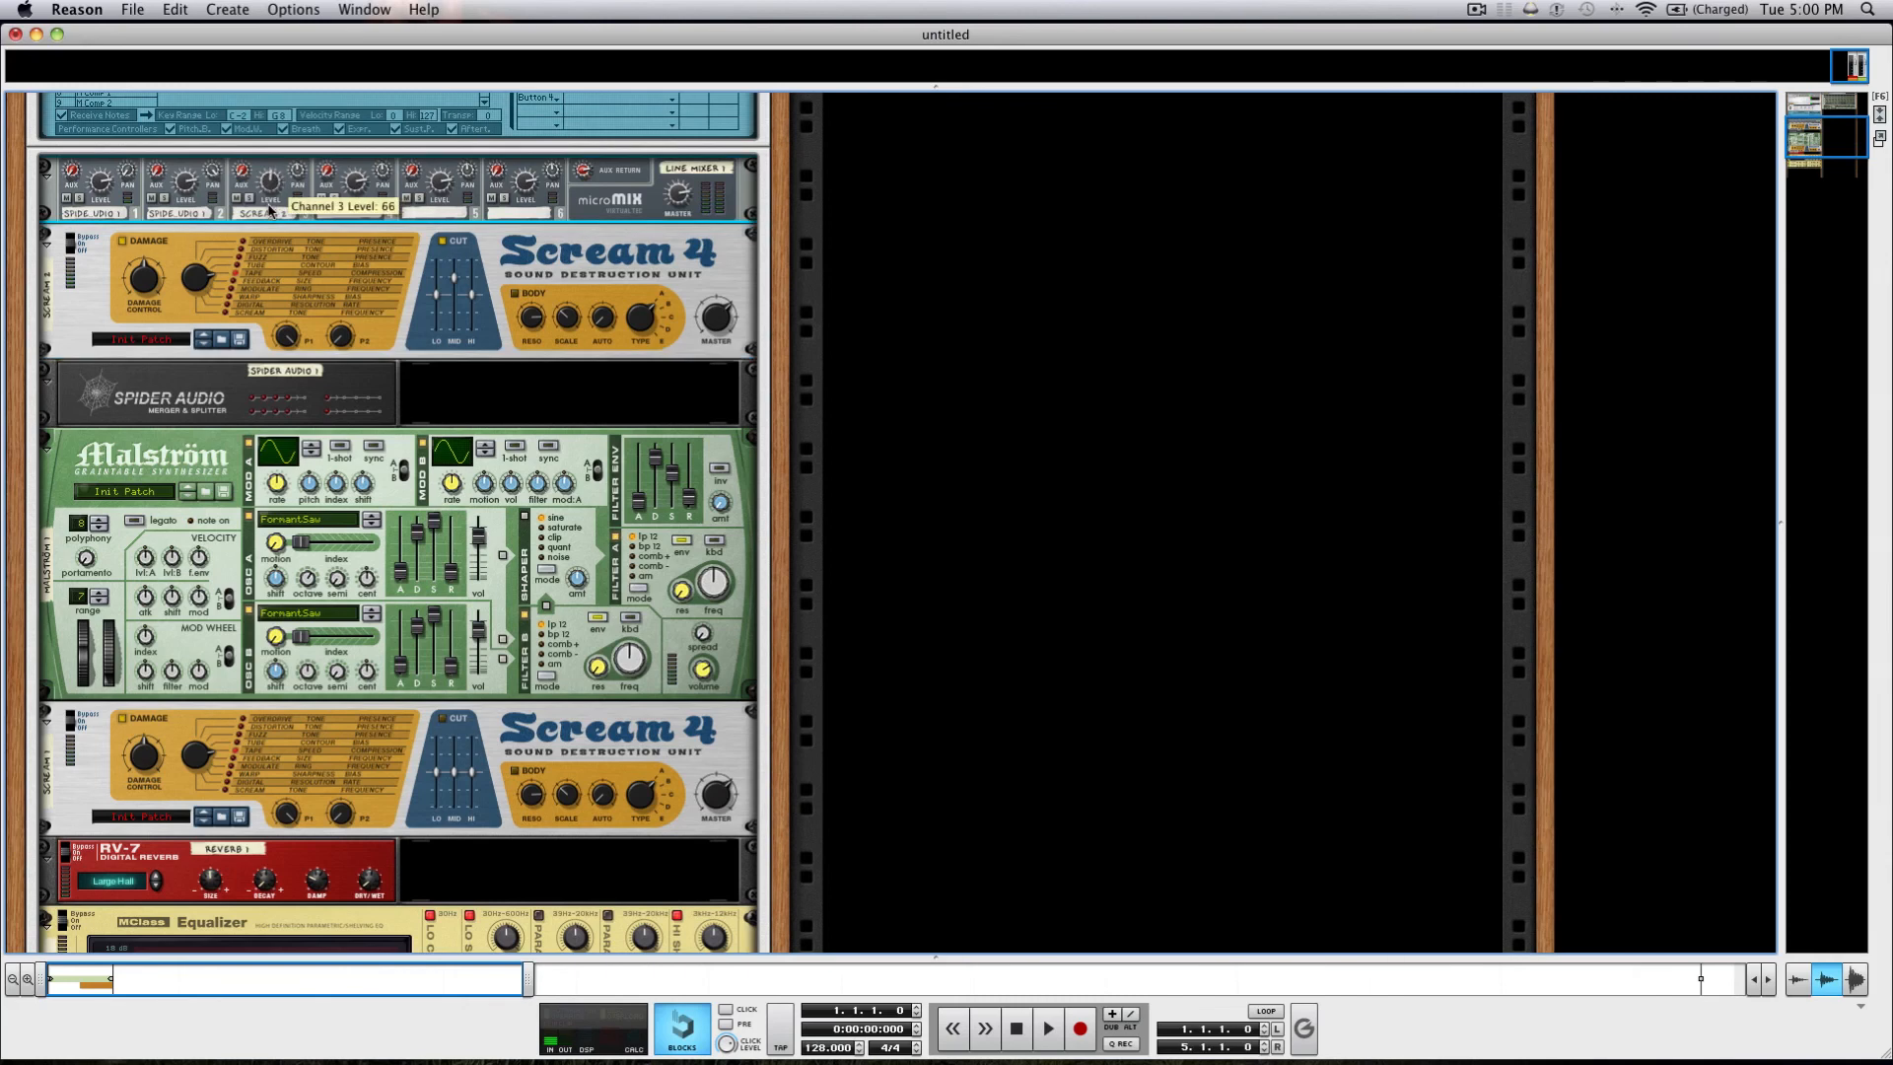
pyautogui.click(367, 887)
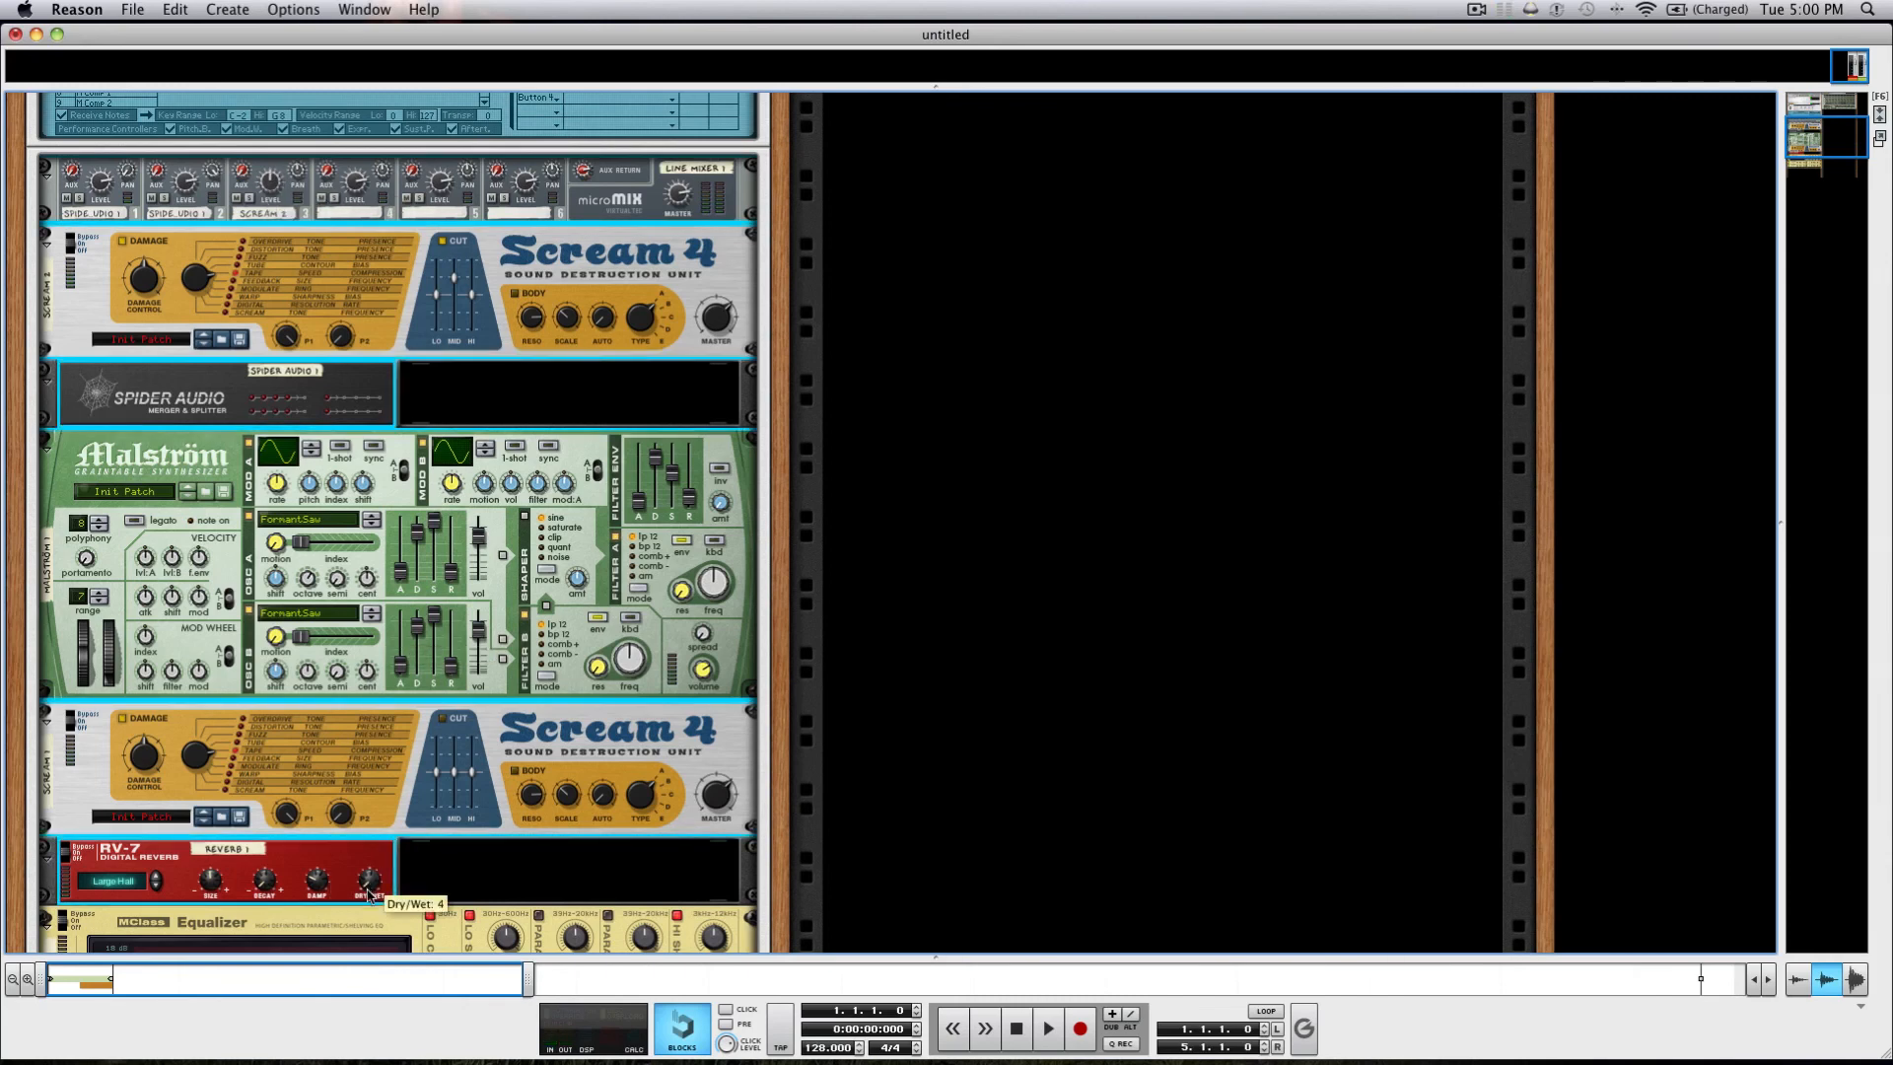
pyautogui.click(440, 887)
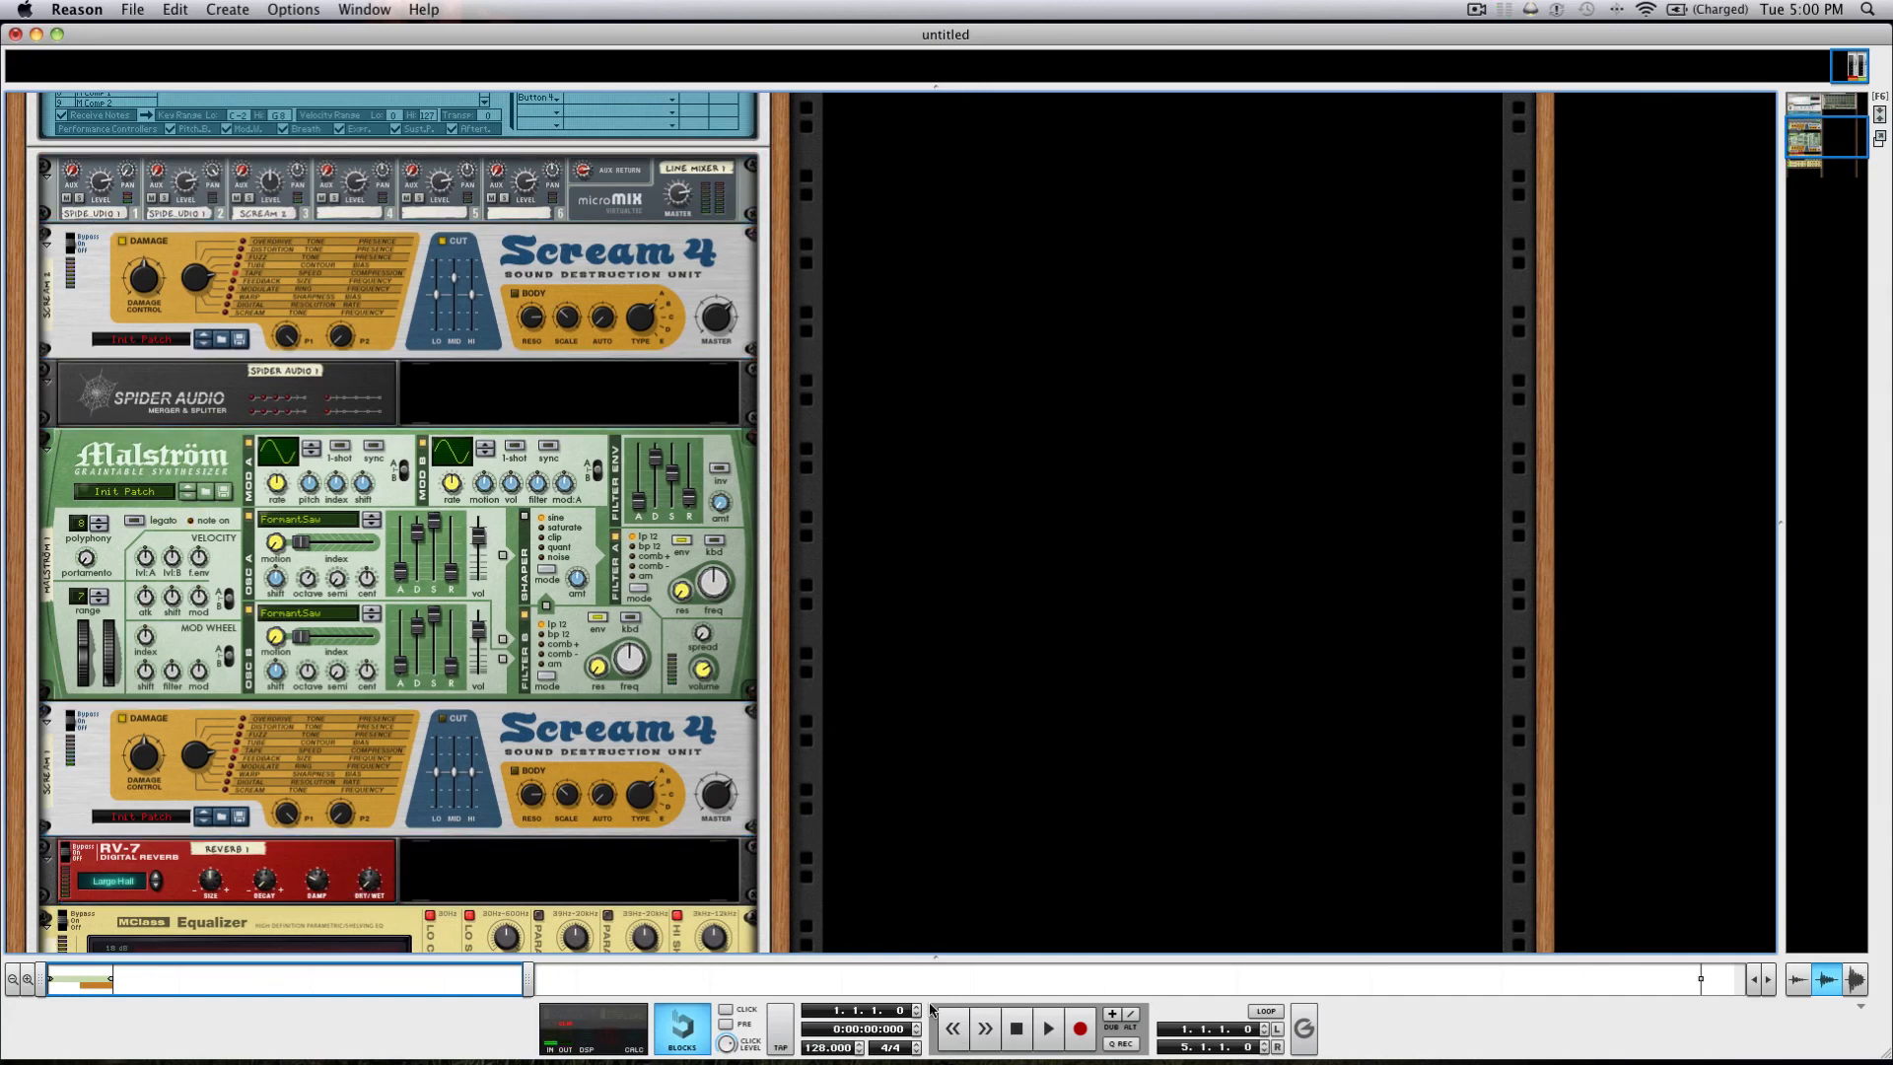
pyautogui.click(1047, 1028)
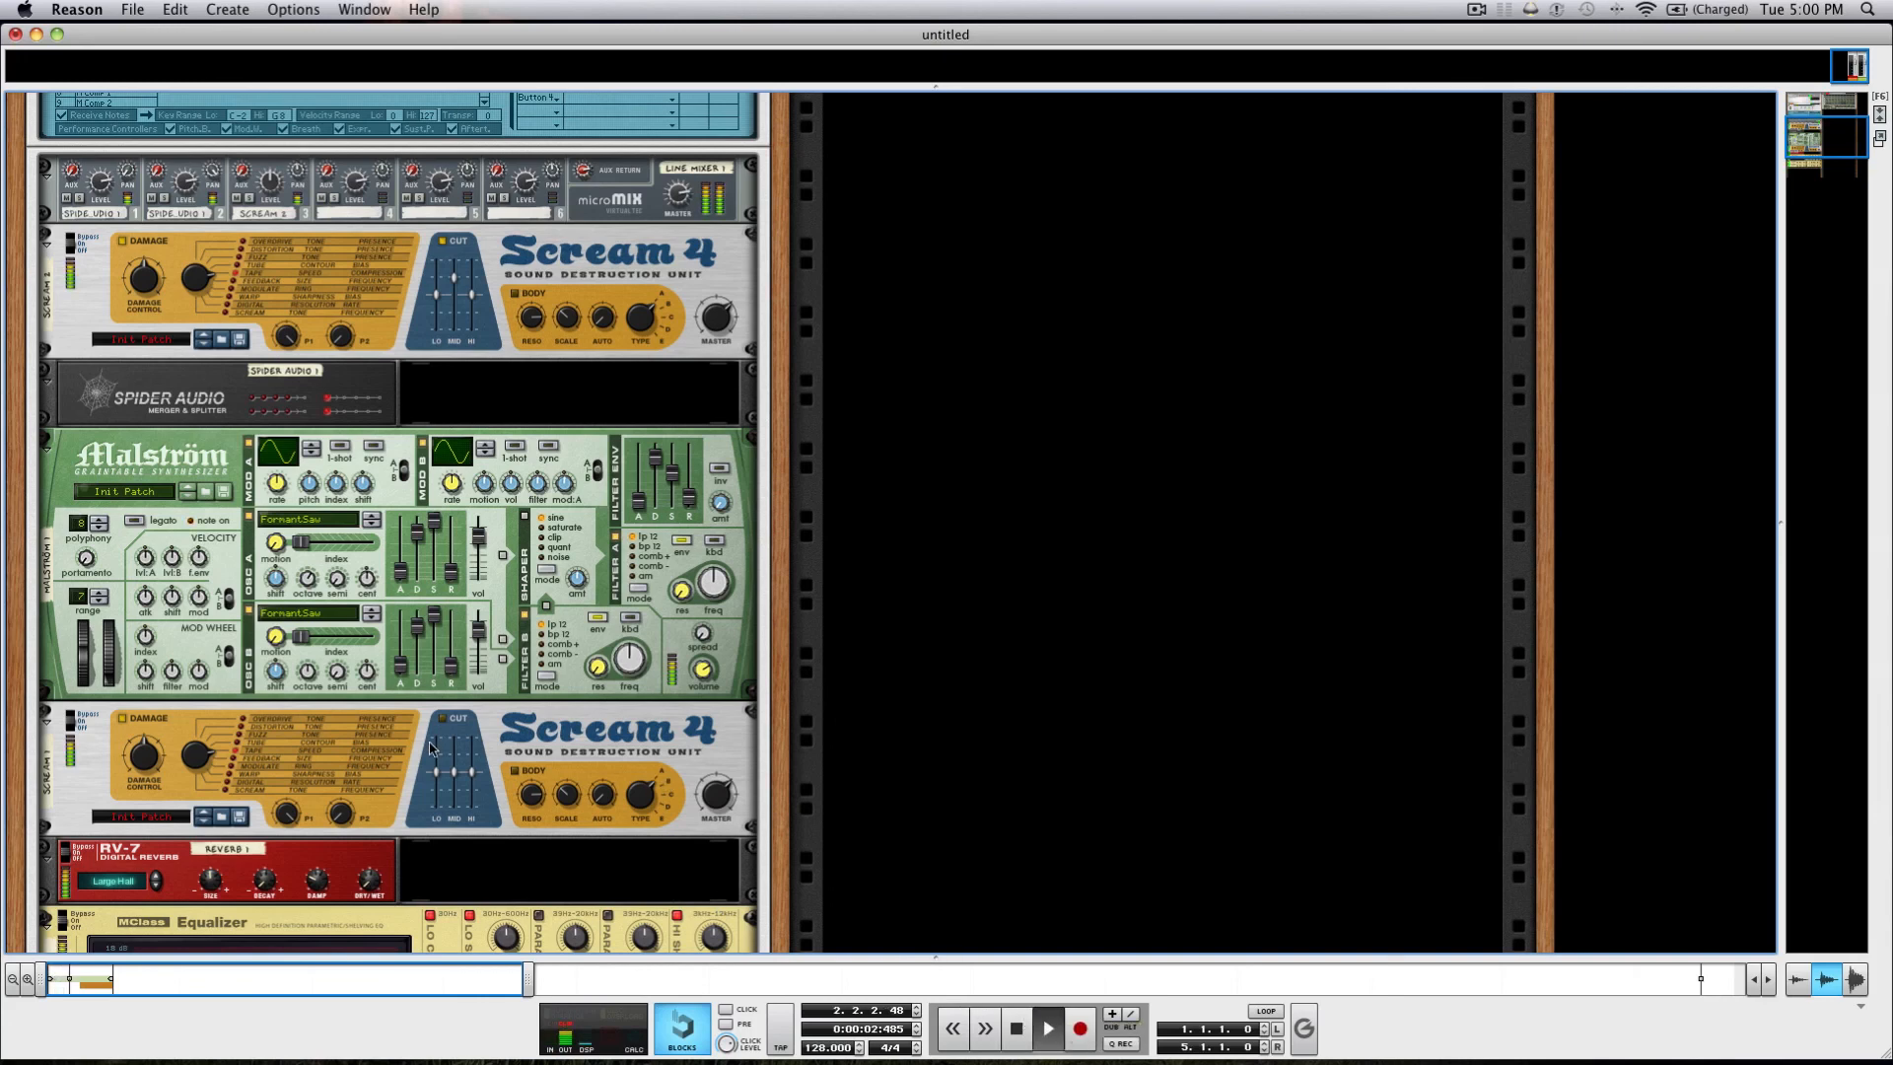
pyautogui.scroll(-3, 430, 747)
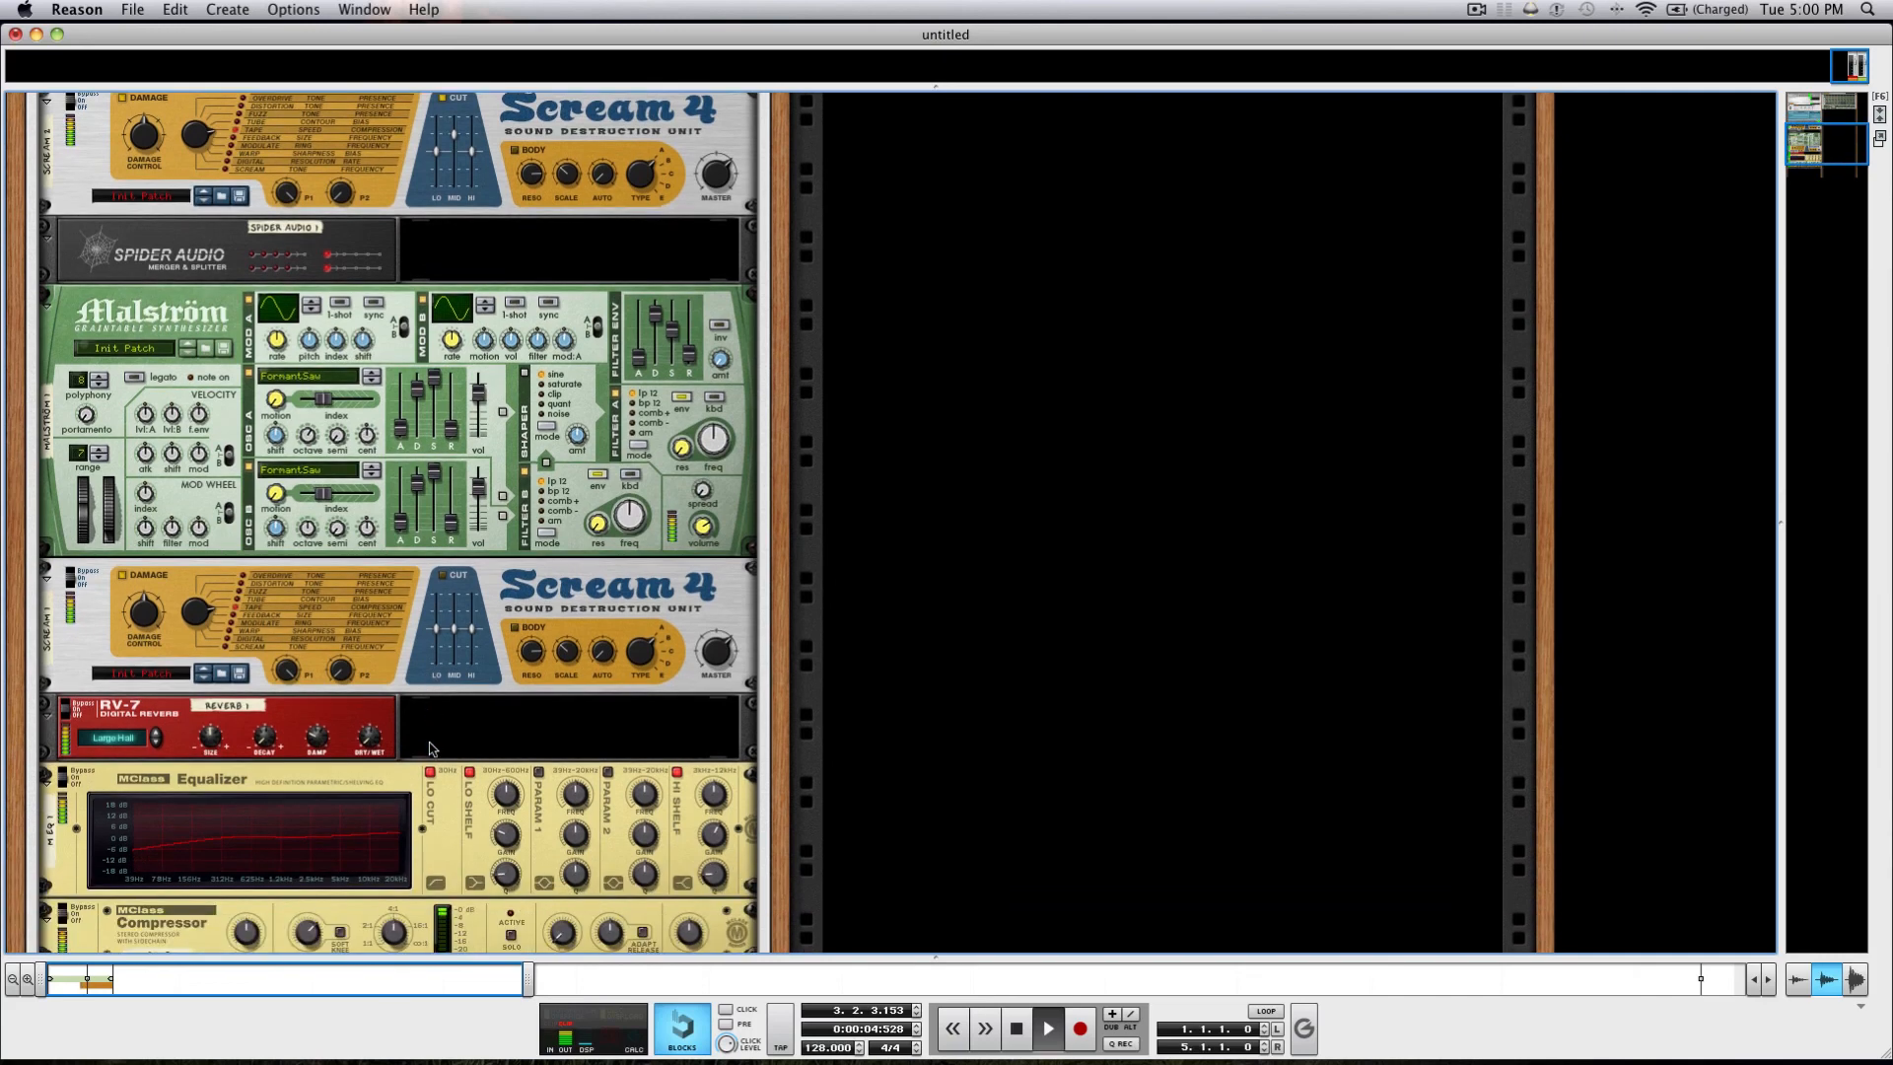
pyautogui.scroll(-2, 430, 747)
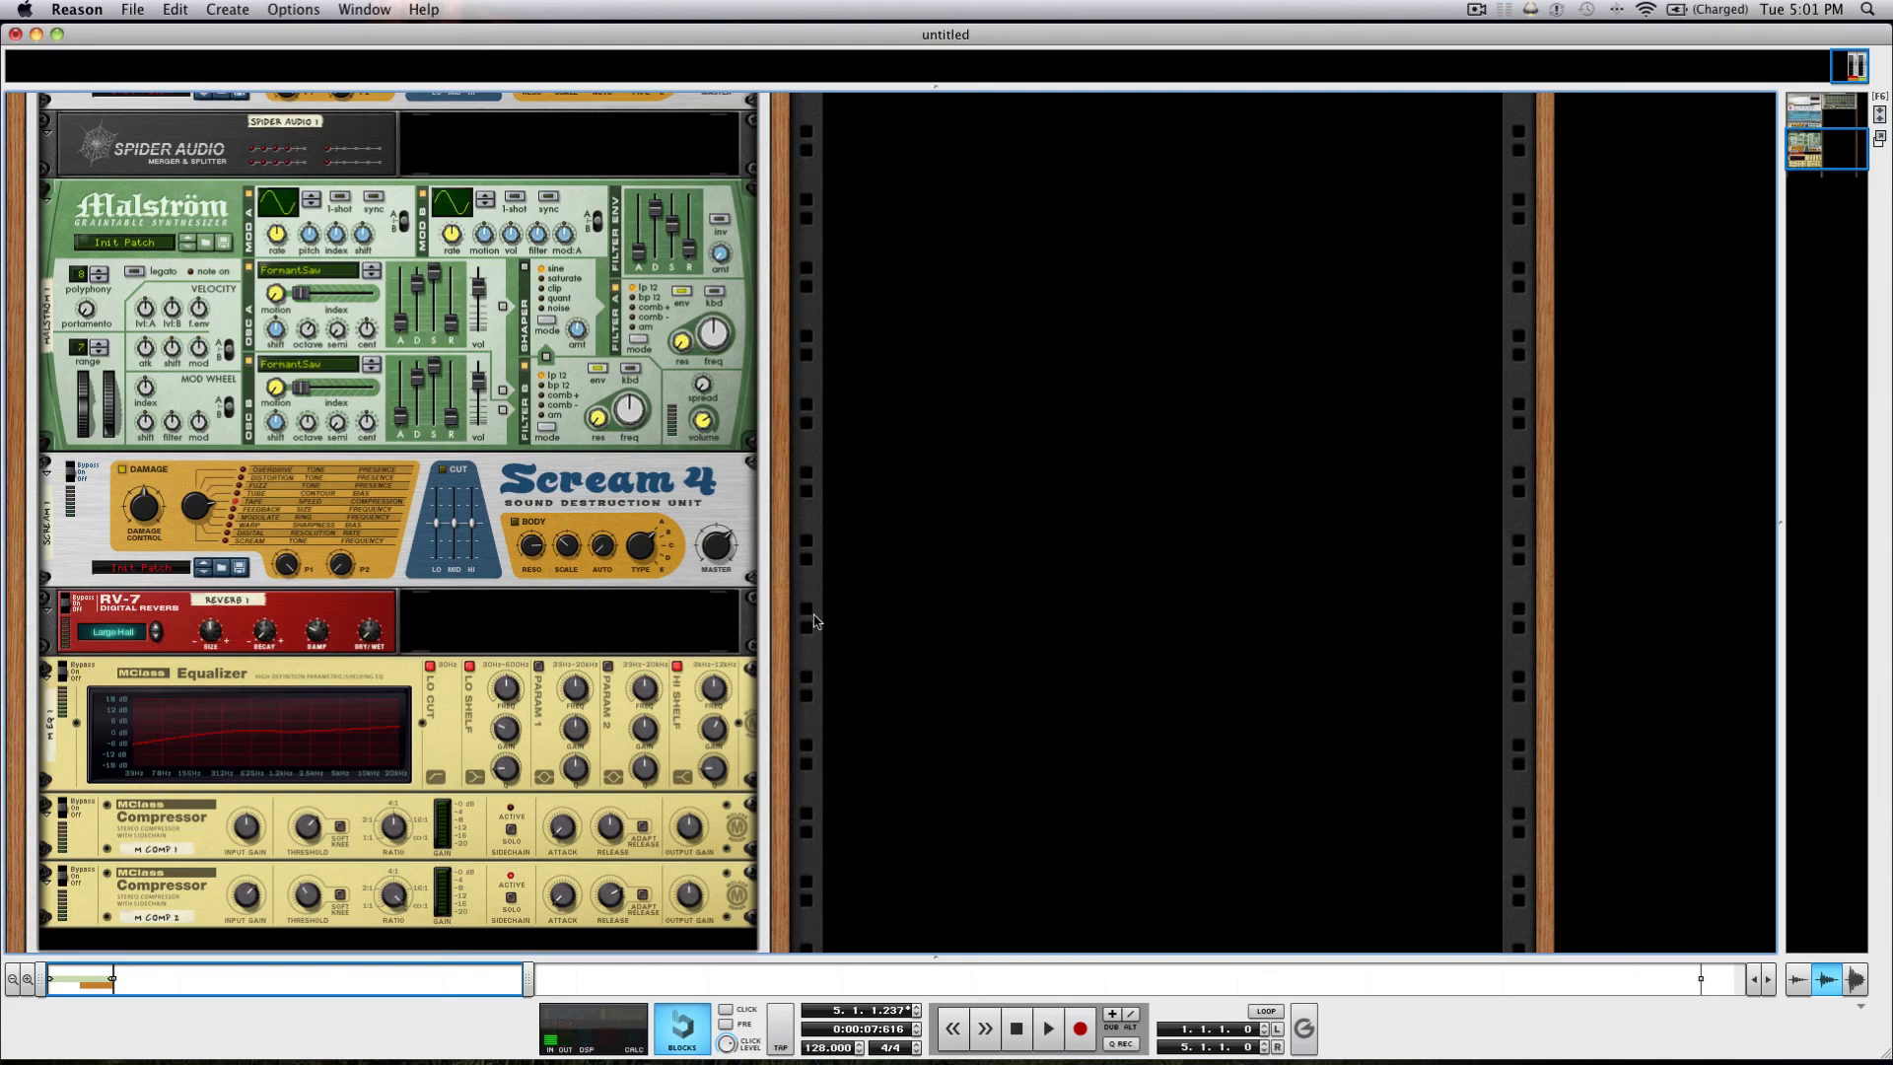
pyautogui.scroll(10, 814, 621)
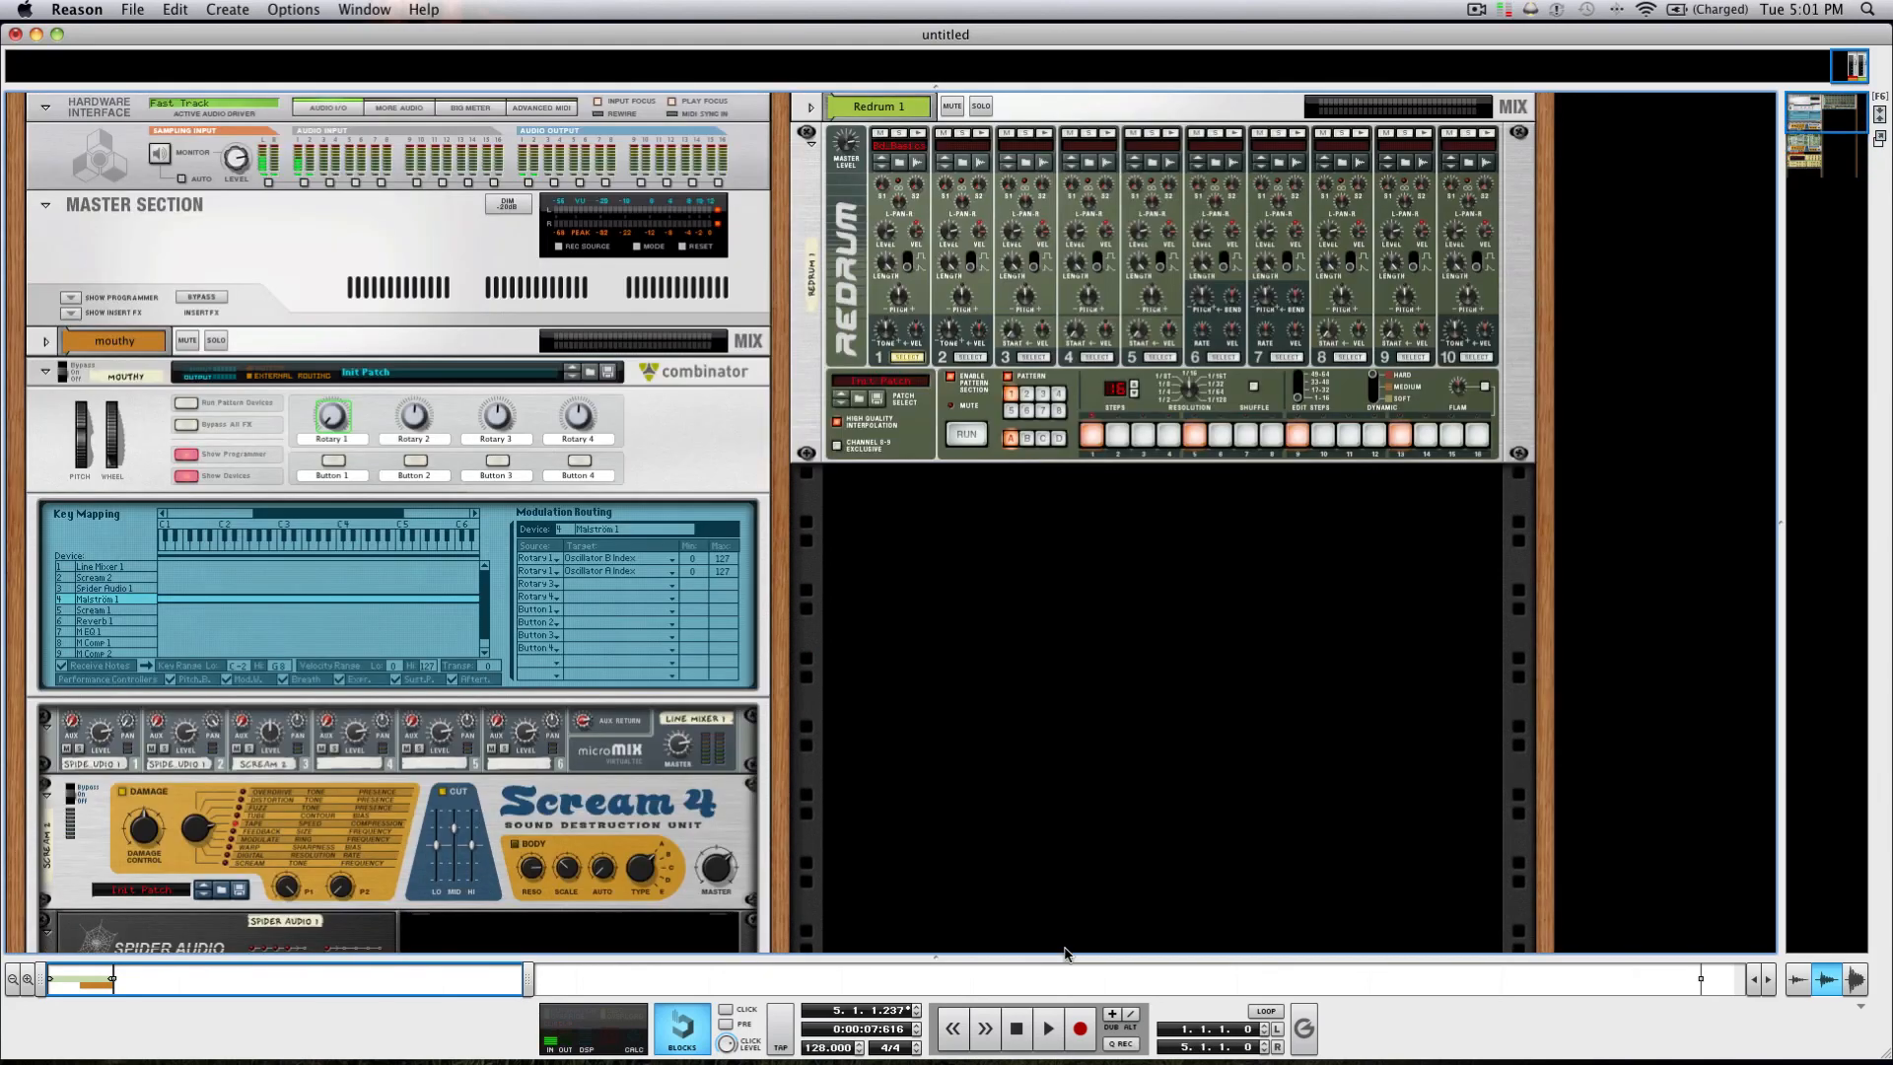